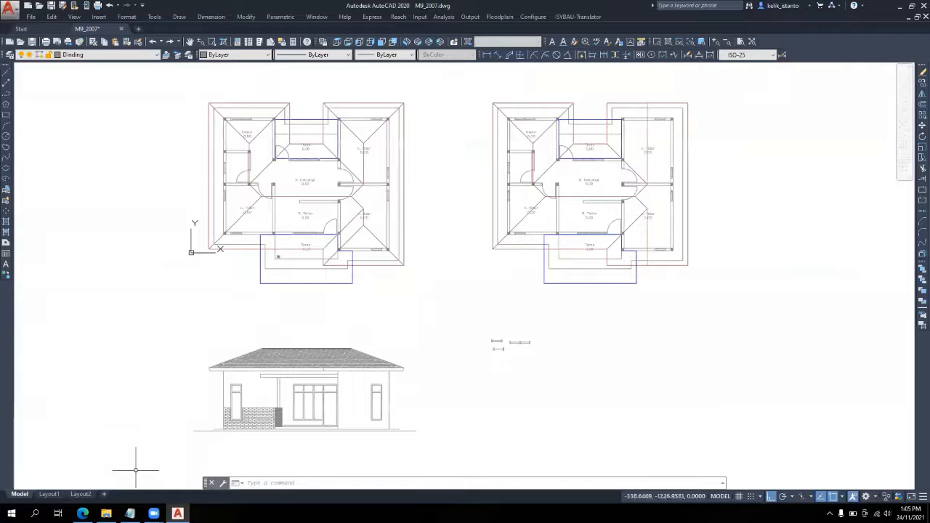
Review the M 9 to M 12 topics on the course page in the browser, and switch back to AutoCAD
click(82, 513)
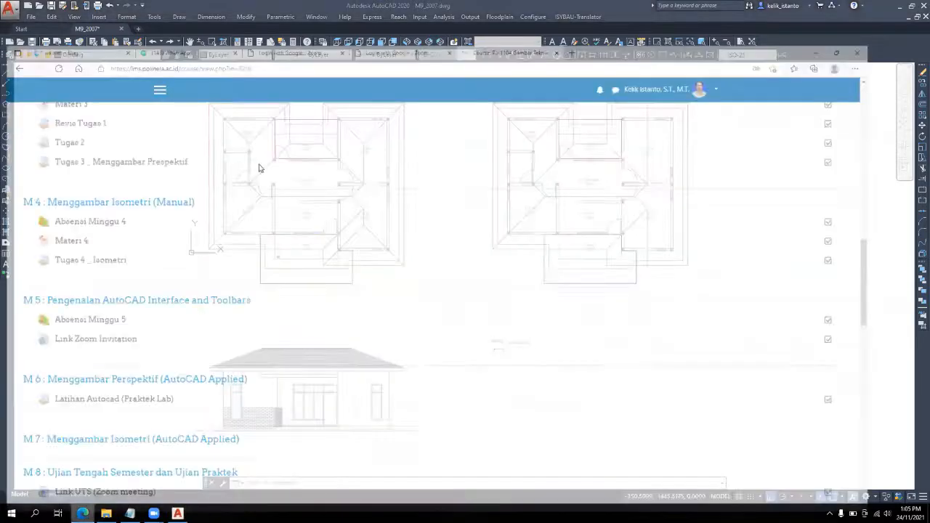
scroll(122, 231, down, 10)
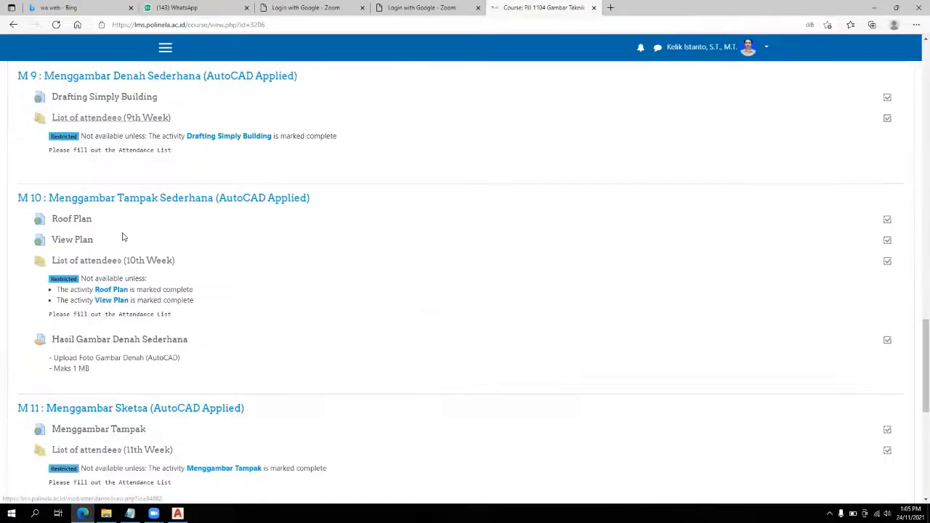
scroll(114, 265, down, 2)
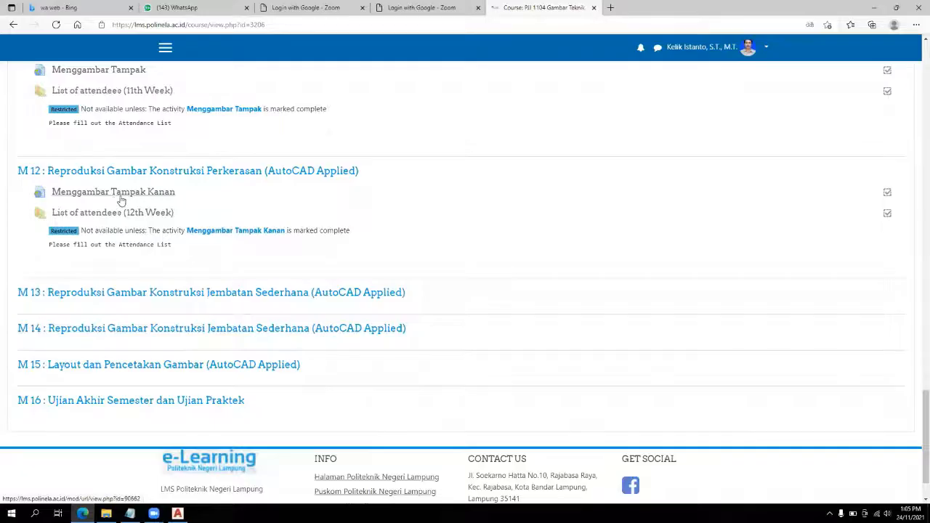
scroll(116, 208, up, 1)
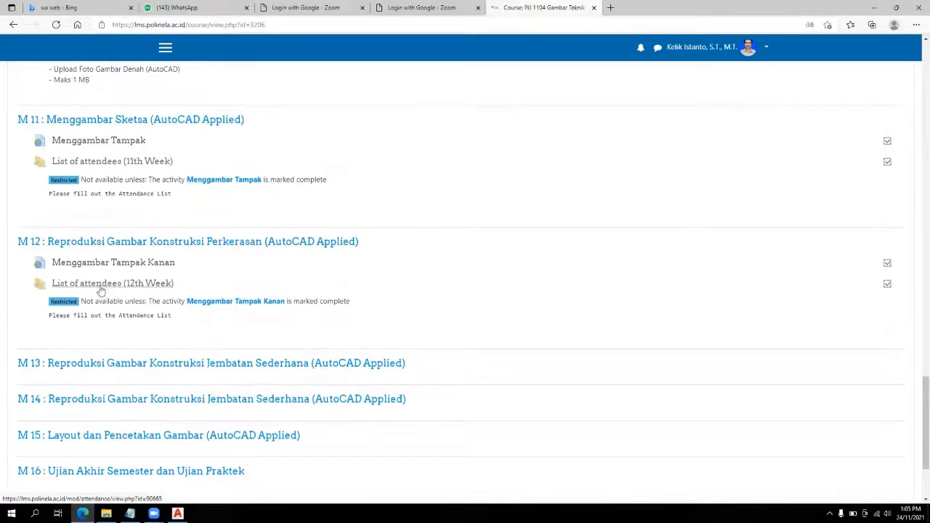
scroll(85, 145, up, 1)
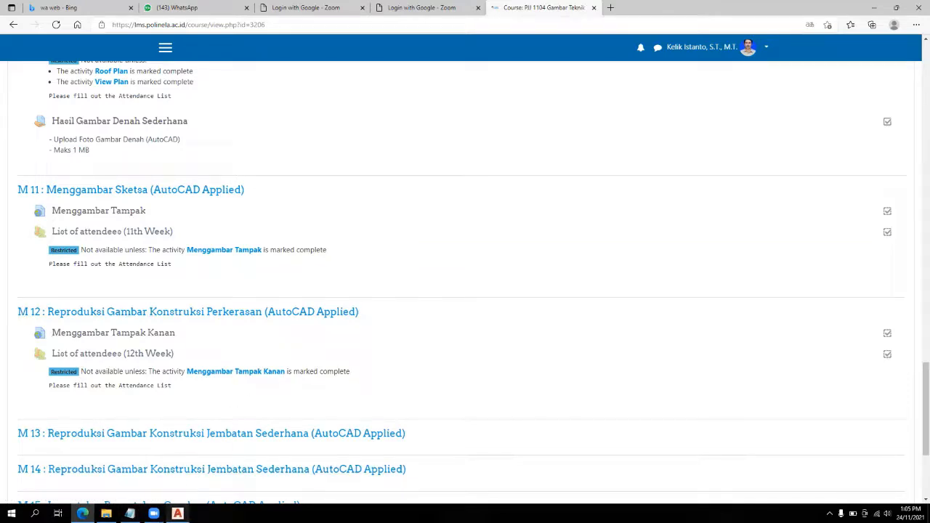
click(177, 514)
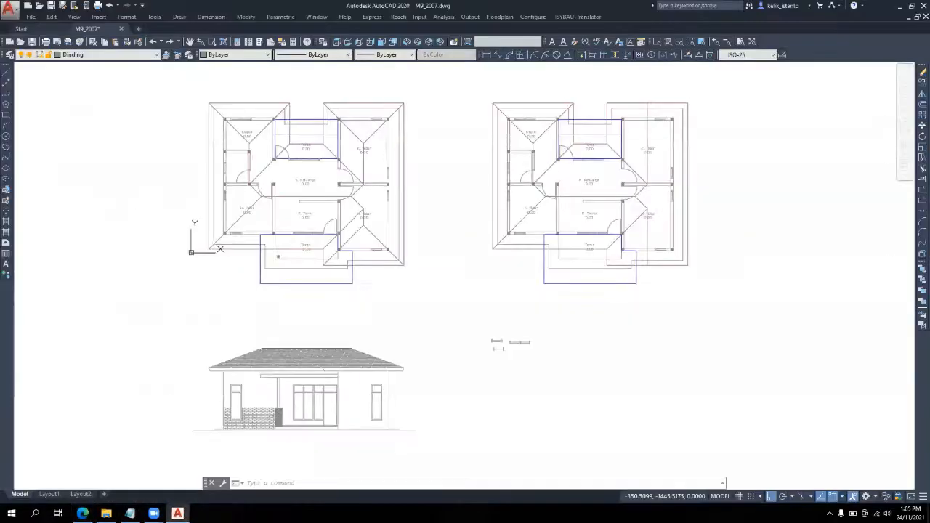
Turn on the As layer so the wall axis lines show in the floor plans
scroll(323, 290, down, 3)
scroll(312, 276, up, 3)
scroll(291, 240, down, 4)
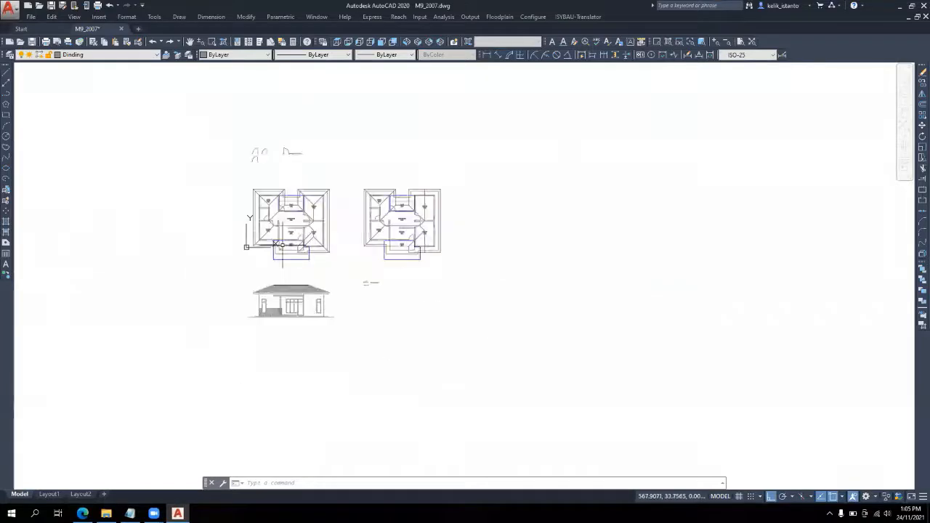
scroll(254, 214, up, 2)
click(109, 56)
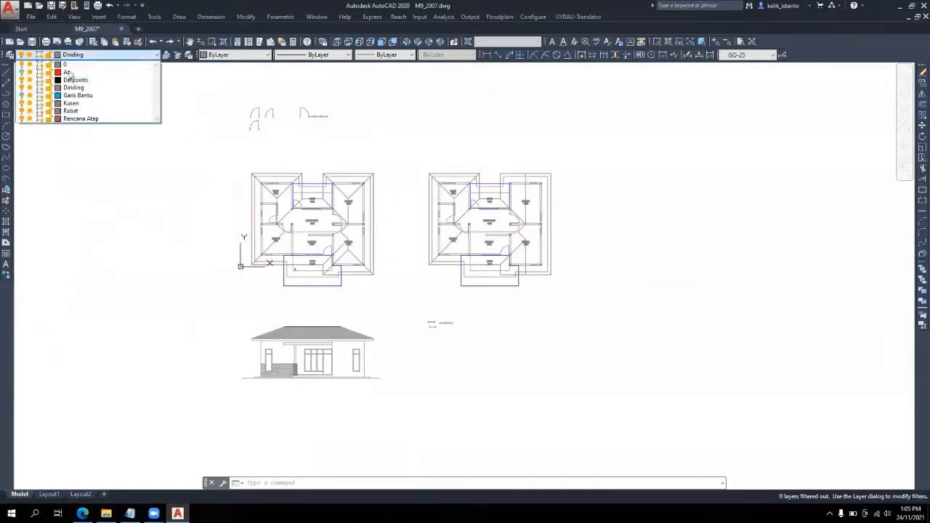
click(67, 167)
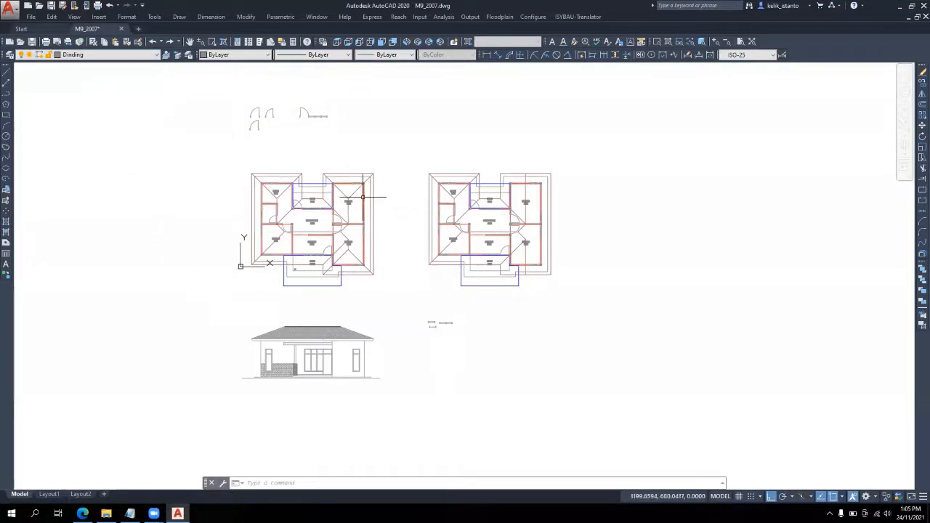
Copy the complete floor plan above the front elevation horizontally into the empty space to its left
scroll(362, 196, up, 4)
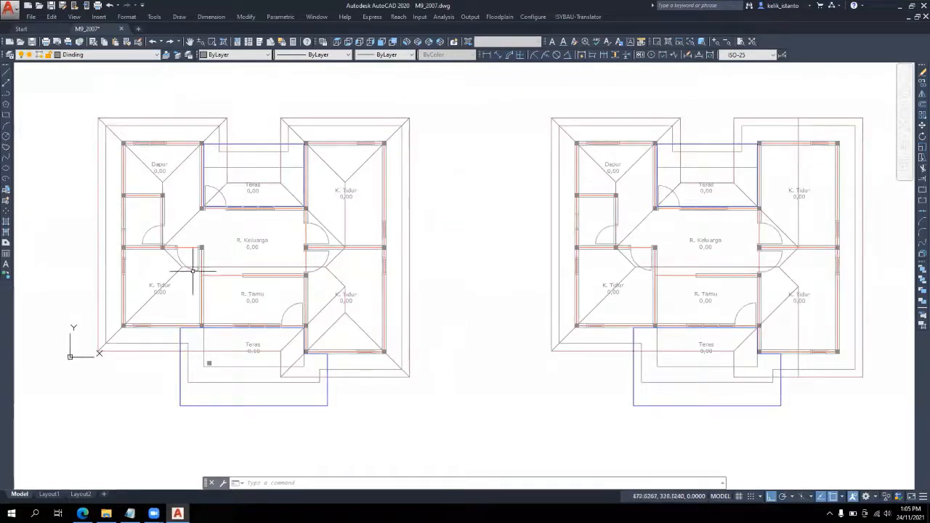
scroll(302, 269, down, 2)
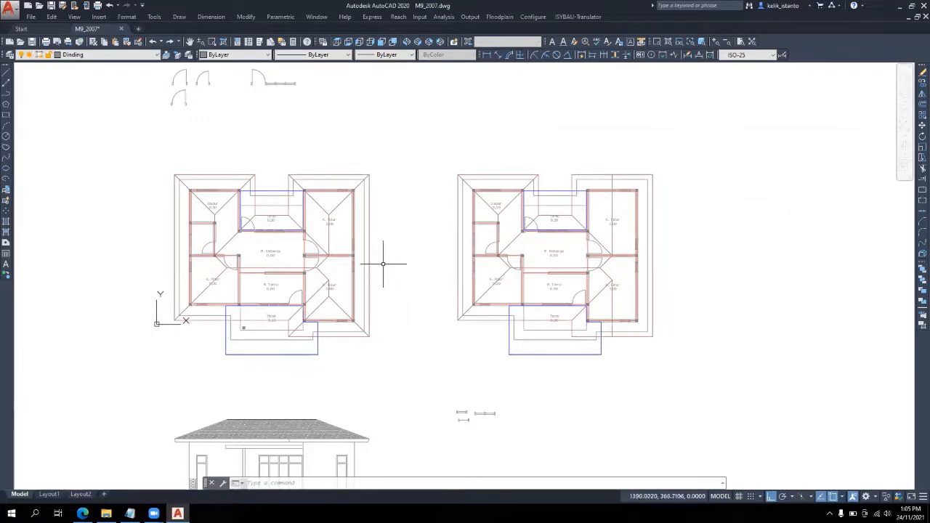
scroll(333, 188, down, 2)
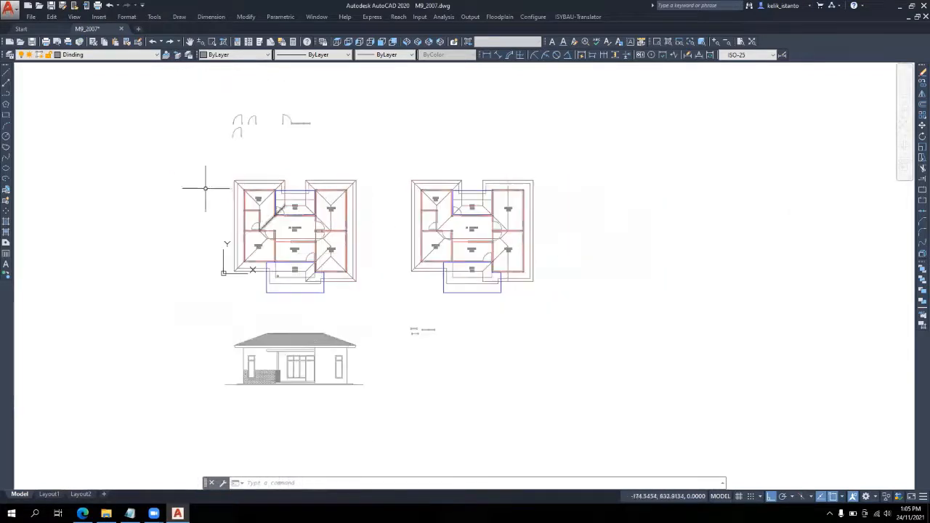
click(178, 154)
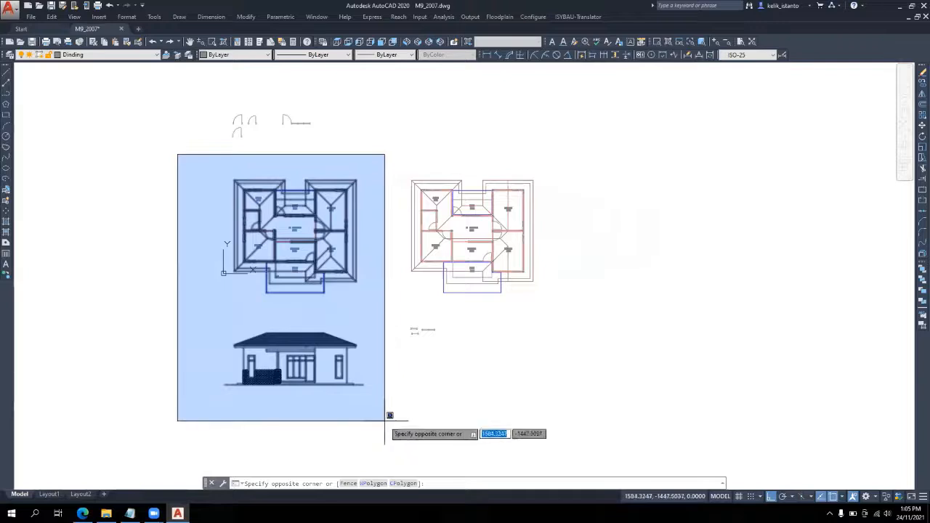
click(374, 310)
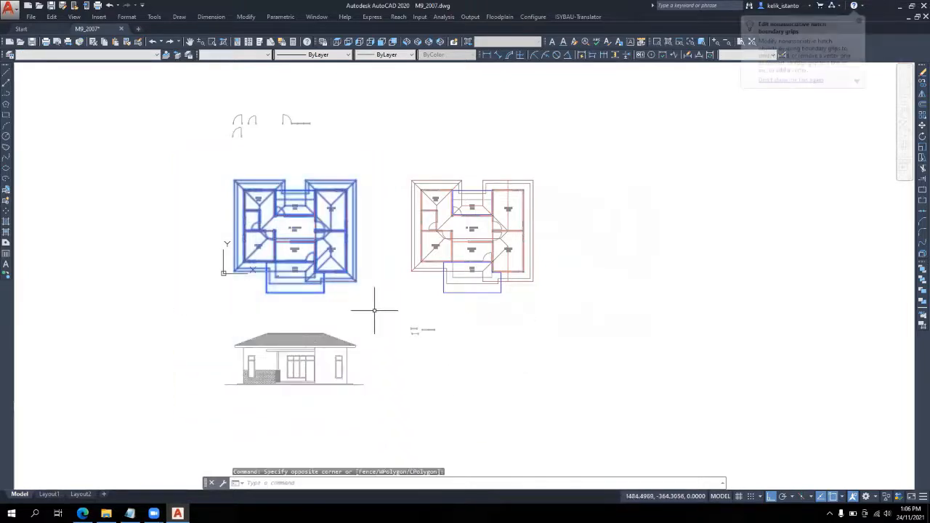
click(921, 85)
click(329, 414)
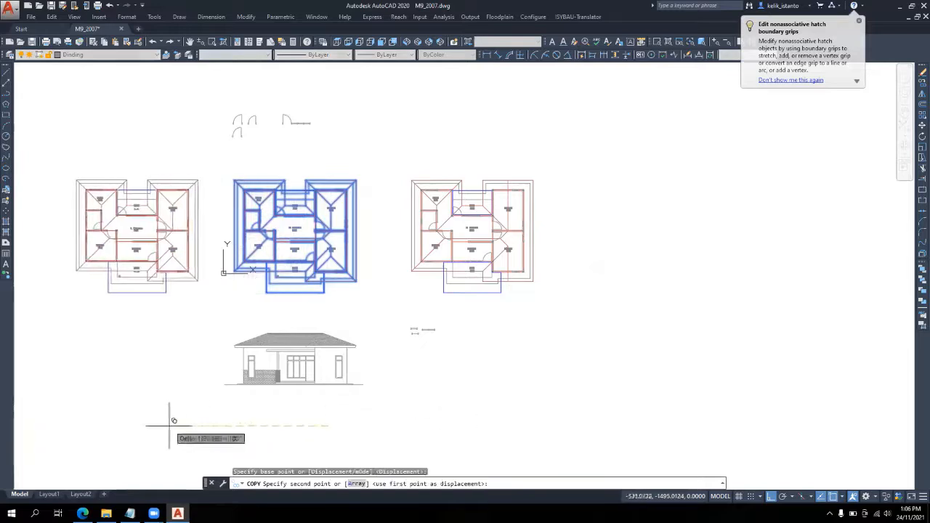
key(Escape)
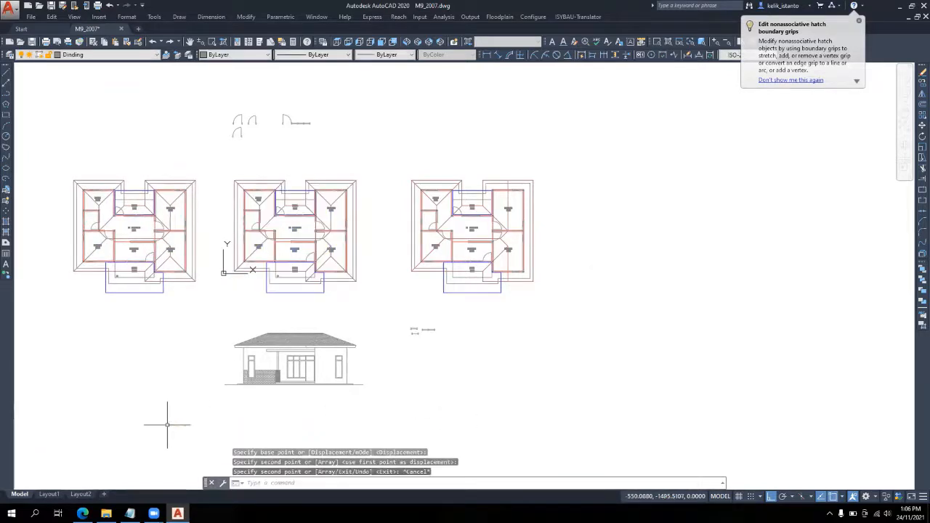
Rotate the copied floor plan 90 degrees counterclockwise about a point near its centre
middle_drag(191, 318, 357, 301)
scroll(356, 301, up, 3)
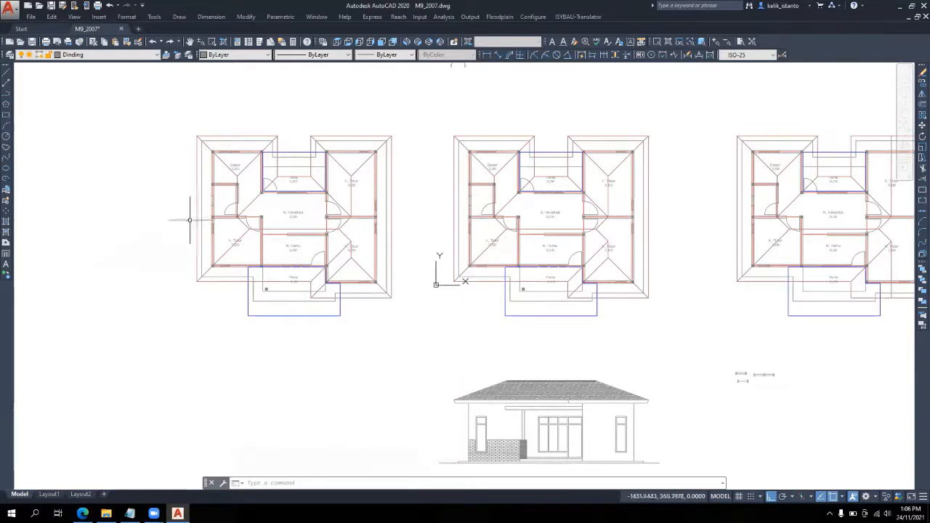
scroll(148, 250, down, 2)
scroll(148, 250, up, 1)
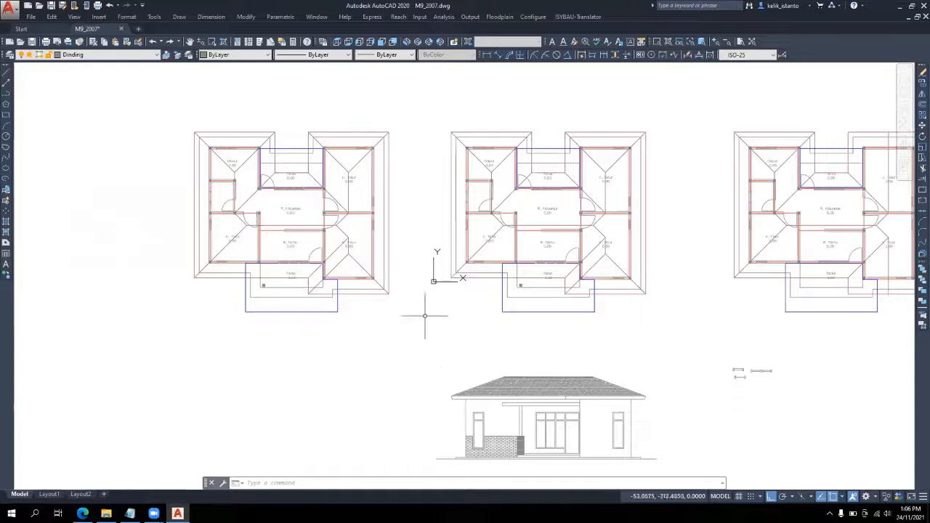
scroll(424, 315, down, 2)
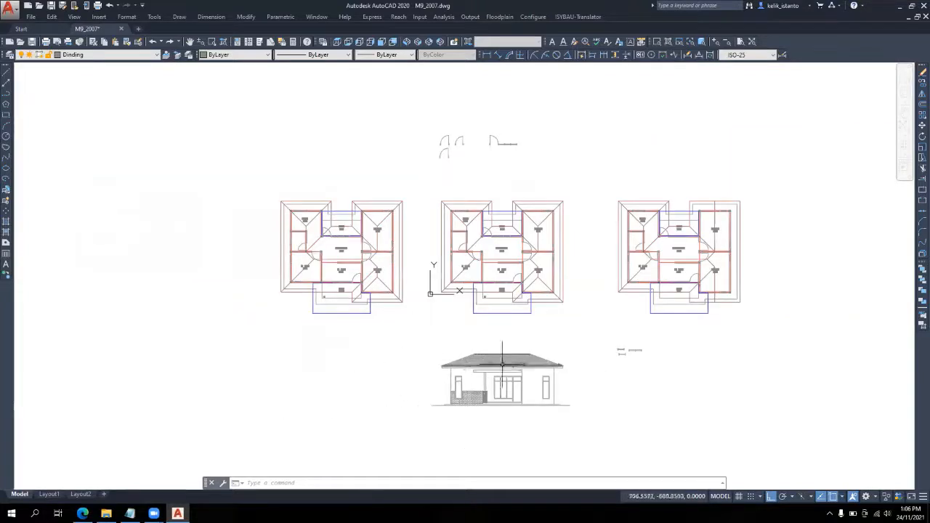
click(268, 174)
click(415, 331)
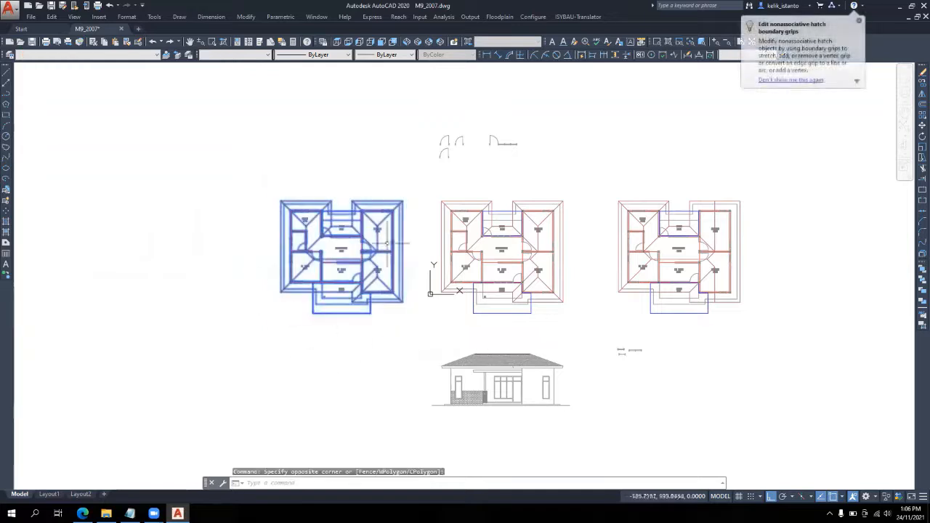
click(922, 136)
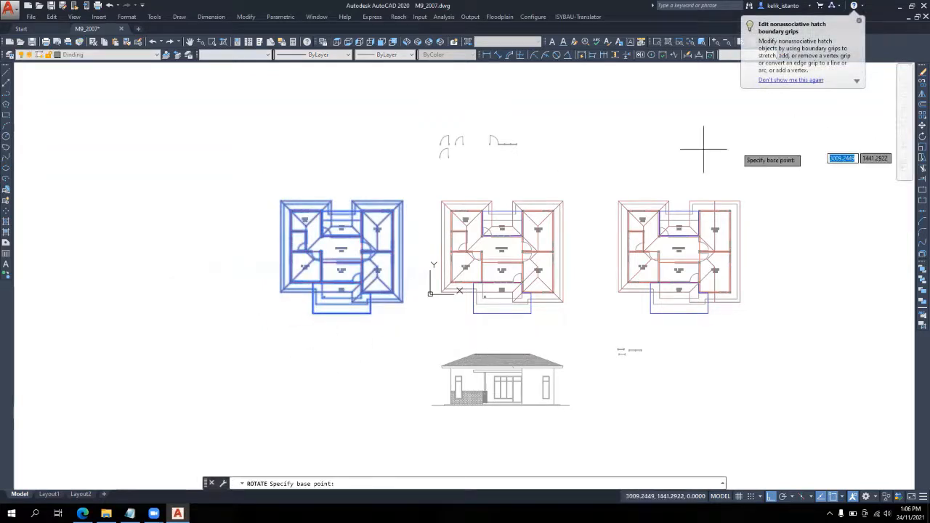
click(332, 253)
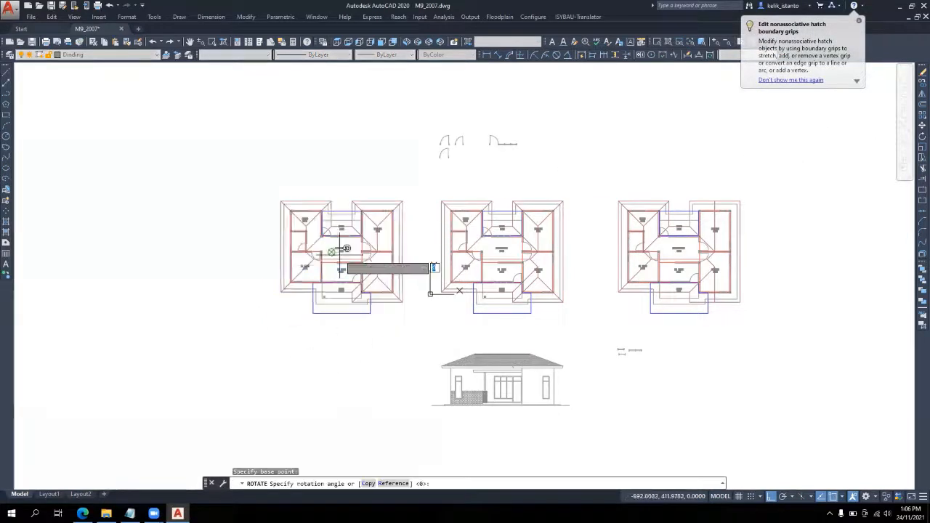
click(324, 118)
Examine the rotated floor plan and compare its roof lines and rooms with the front elevation
scroll(324, 239, up, 4)
middle_drag(376, 276, 350, 304)
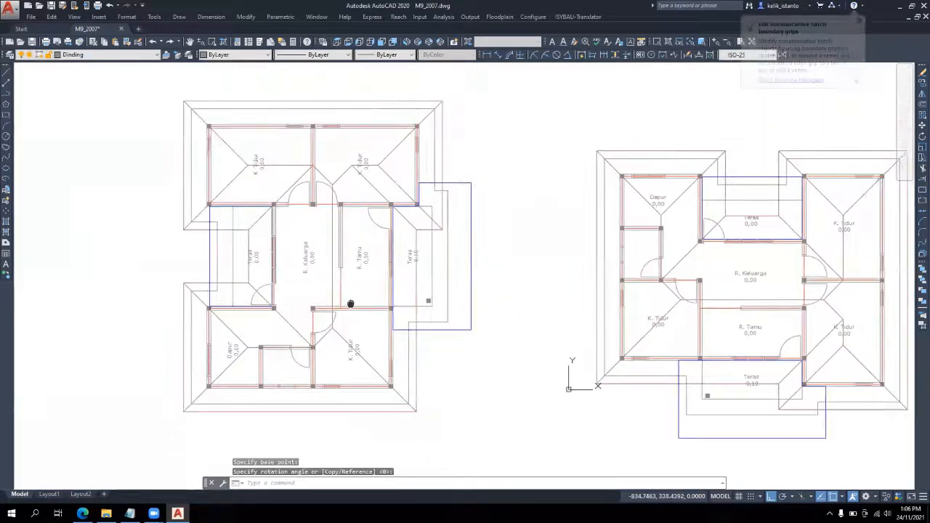
scroll(350, 304, down, 4)
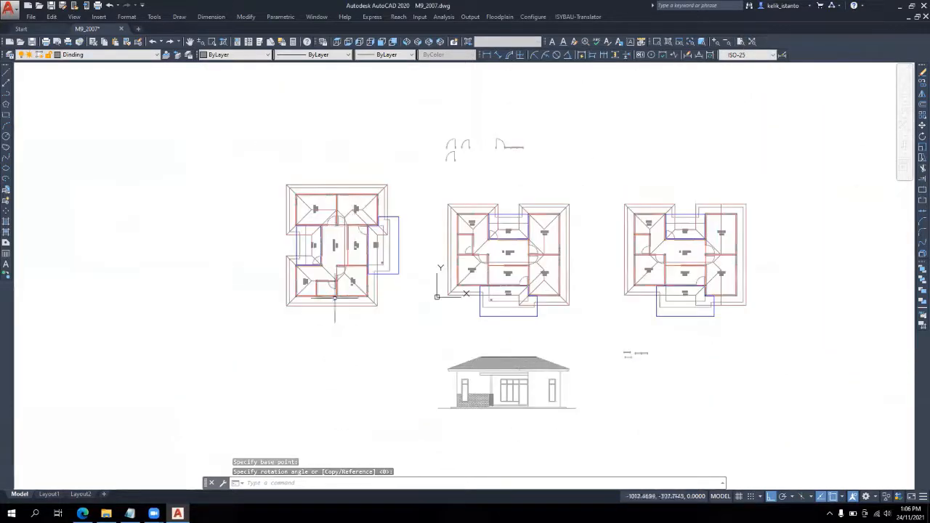
scroll(342, 340, up, 2)
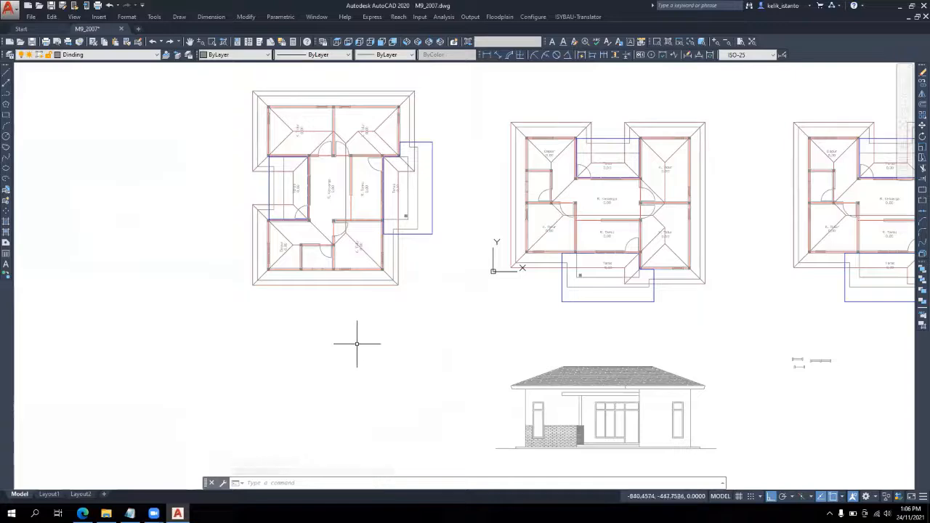
scroll(361, 343, down, 2)
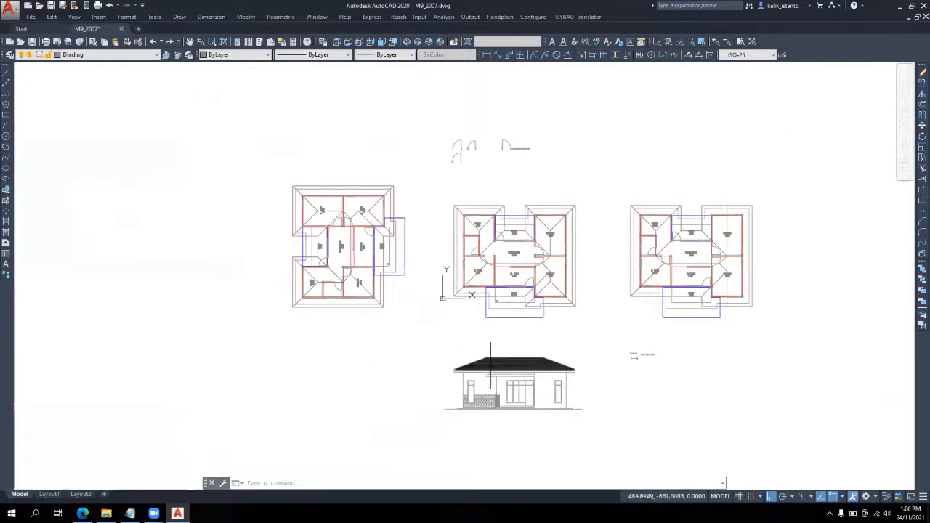
scroll(489, 359, up, 2)
mouse_move(480, 335)
middle_down()
mouse_move(515, 338)
mouse_move(519, 359)
mouse_move(585, 284)
middle_up()
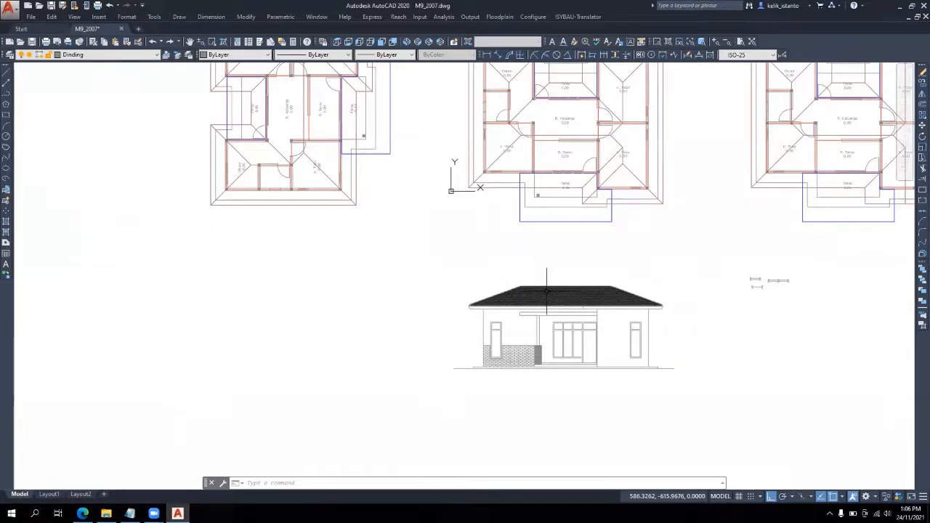
mouse_move(546, 291)
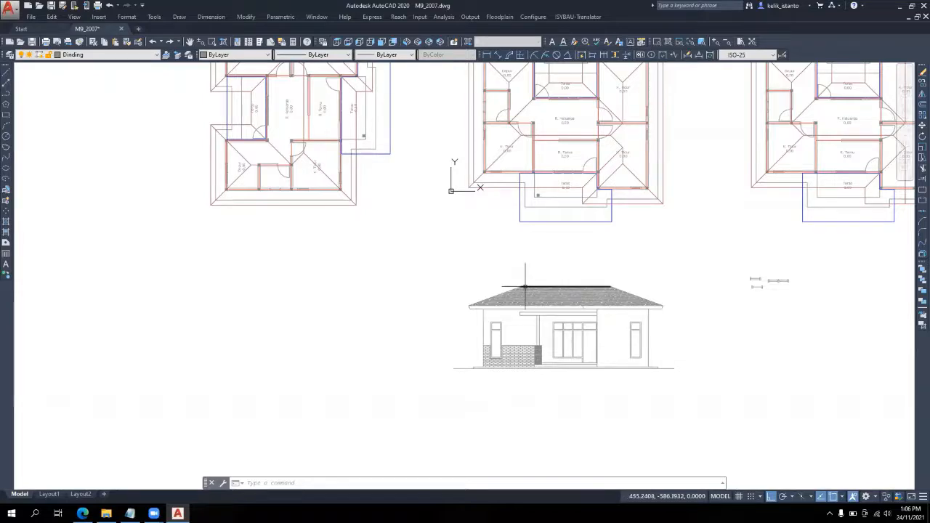
middle_drag(284, 284, 296, 386)
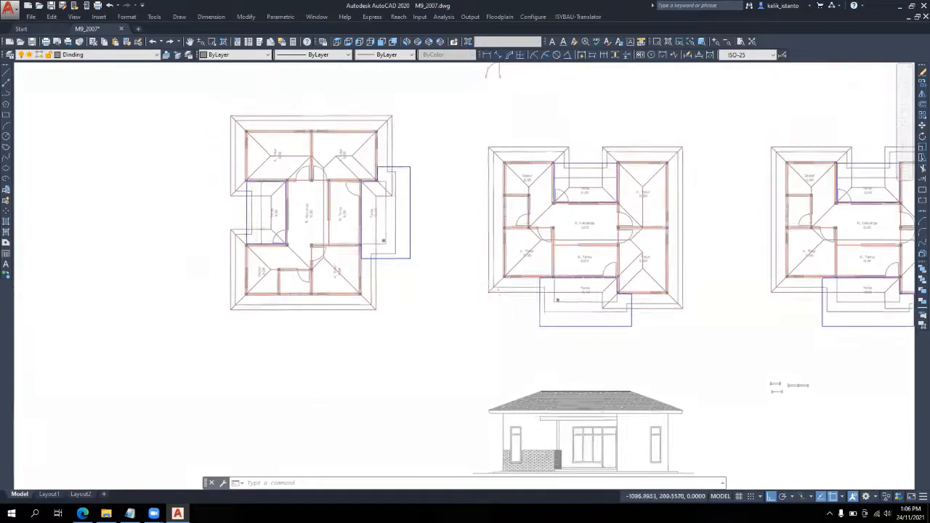
scroll(291, 263, up, 4)
scroll(256, 370, down, 4)
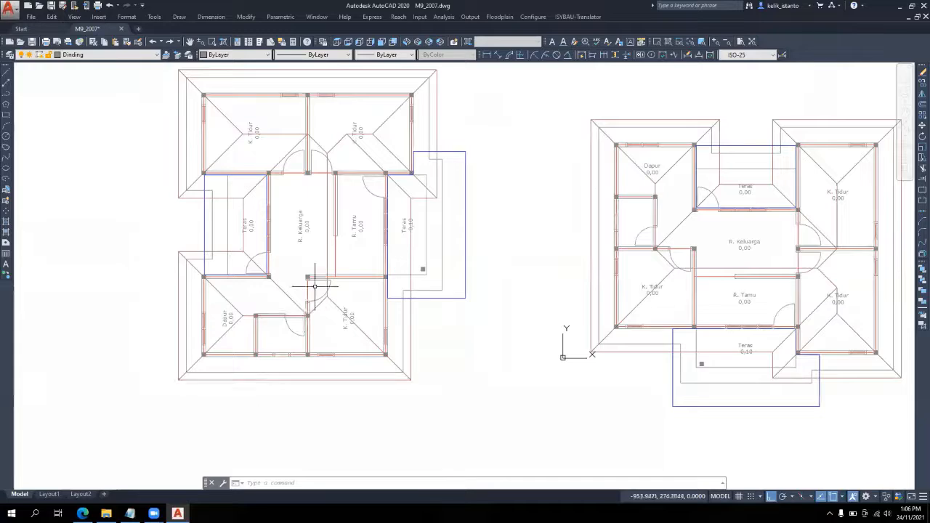
scroll(322, 260, up, 4)
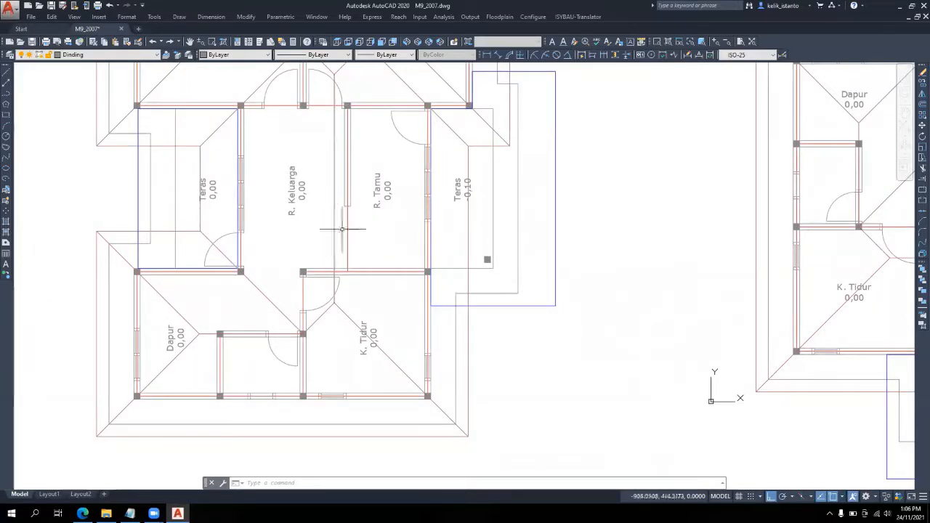
scroll(333, 236, down, 5)
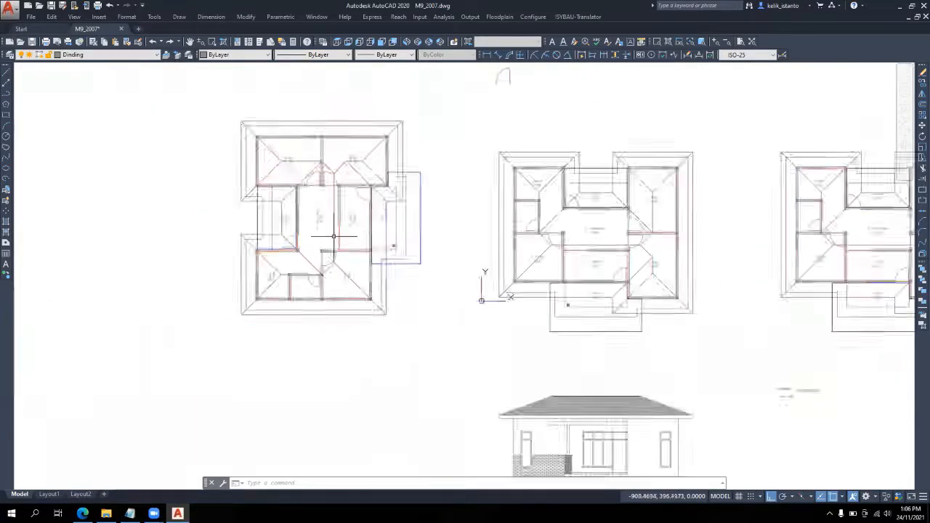
scroll(336, 283, up, 2)
scroll(350, 311, down, 2)
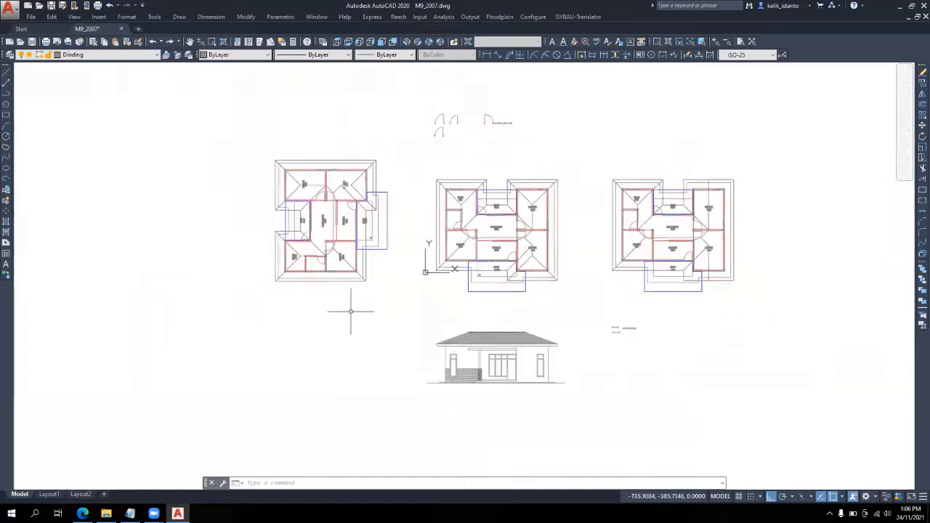
Turn on the Garis Bantu layer to show the projection guide lines between the plan and the front elevation
click(109, 55)
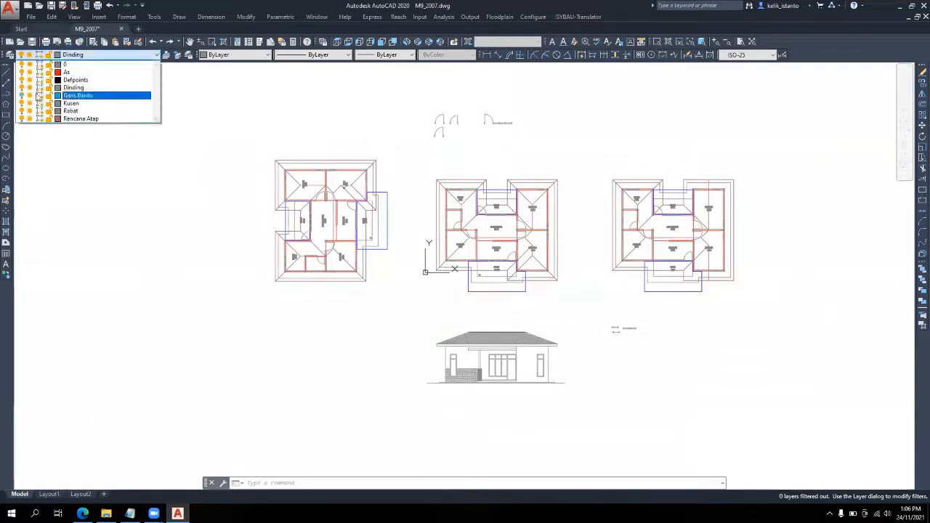
click(41, 176)
scroll(541, 312, up, 3)
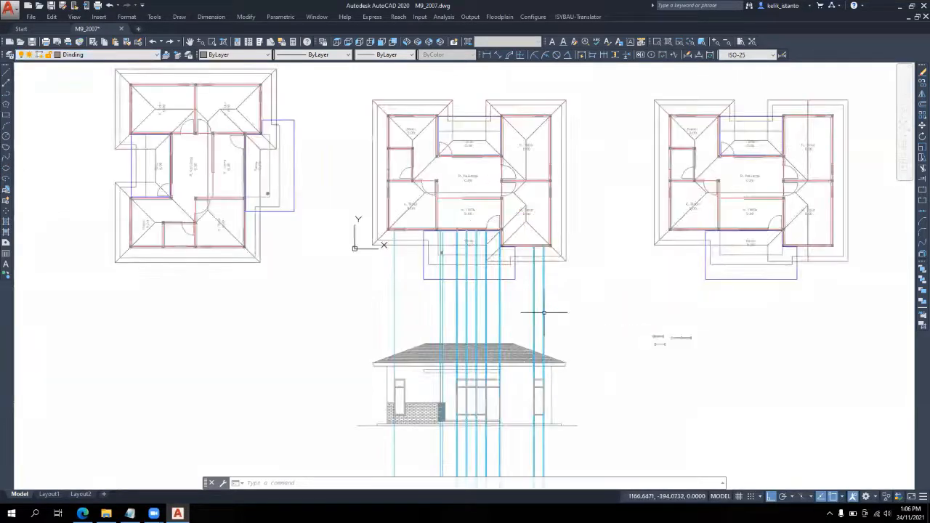
Delete all projection guide lines between the plan and front elevation except the leftmost one
click(587, 319)
click(436, 295)
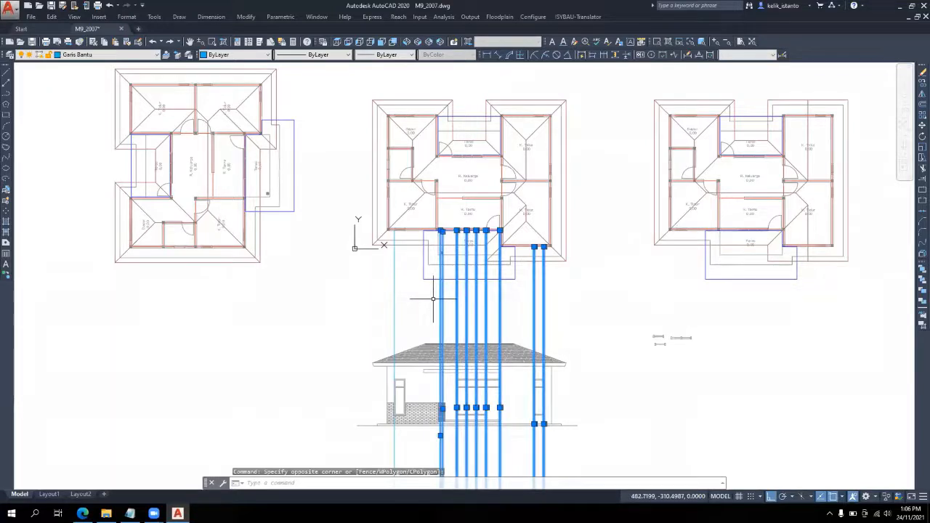
key(Delete)
Move the remaining guide line from its upper endpoint to the lower-left roof corner of the rotated floor plan
click(393, 302)
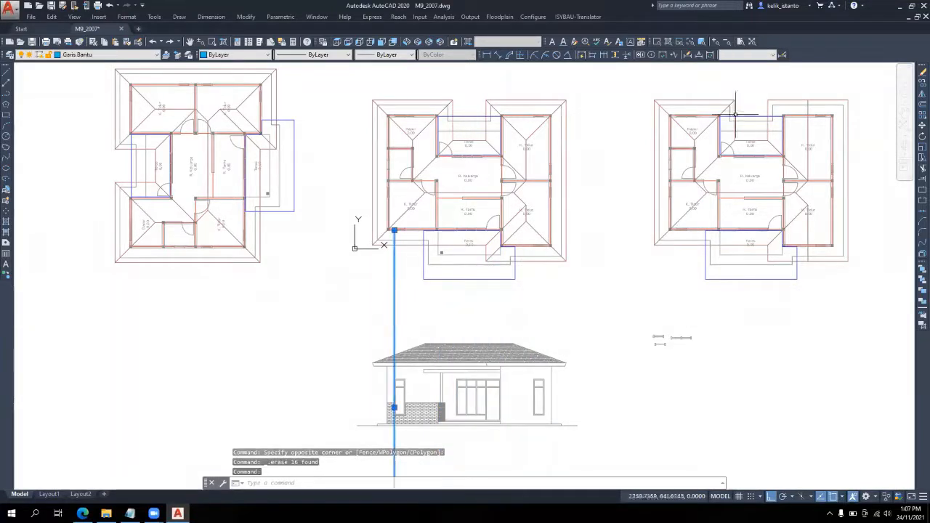
text(m)
key(space)
scroll(398, 232, up, 8)
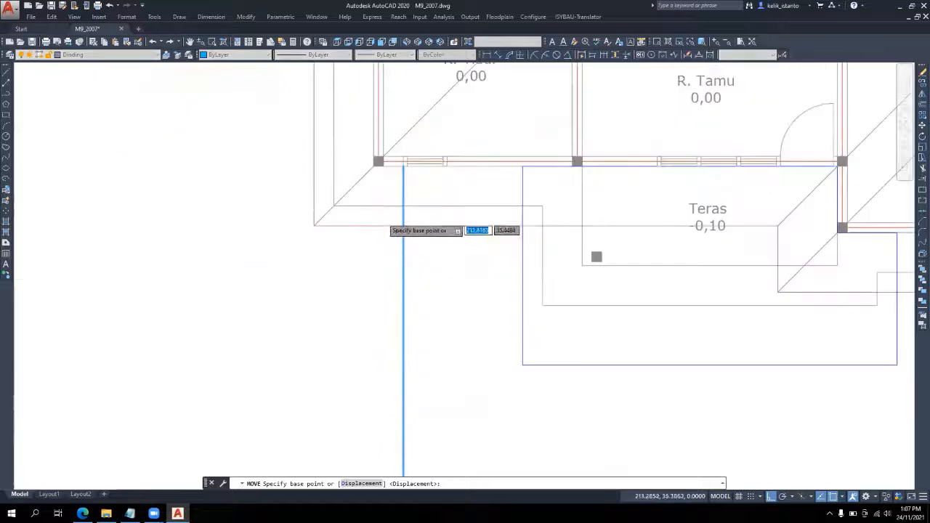
click(432, 89)
scroll(458, 326, down, 6)
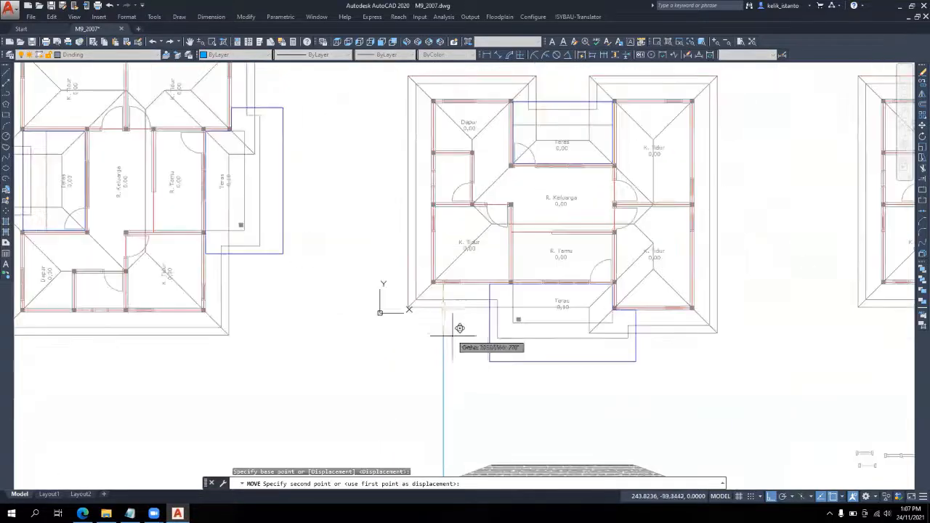
scroll(283, 339, up, 7)
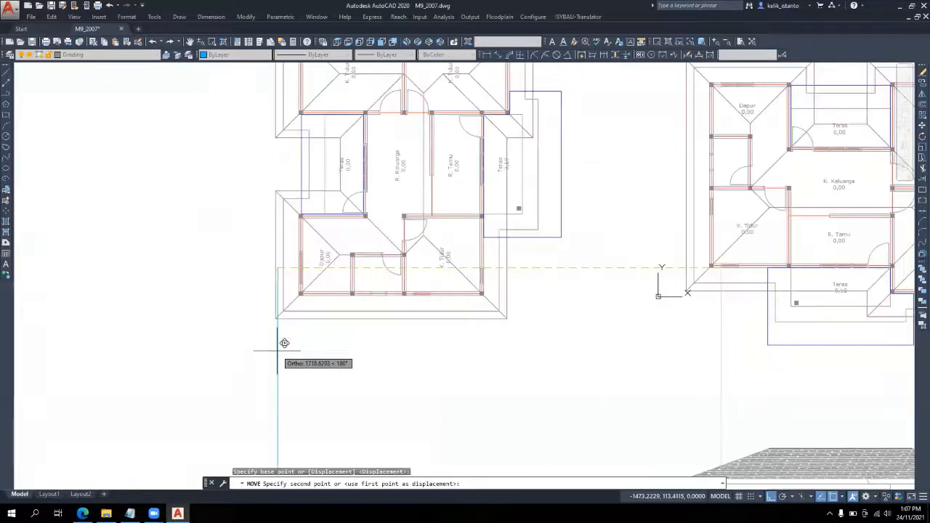
click(269, 266)
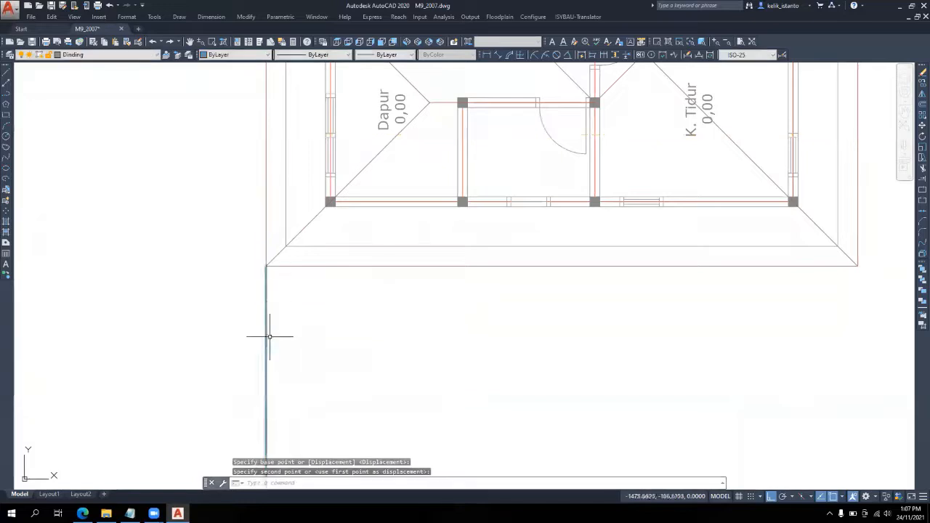
Copy the guide line from the rotated plan's lower-left roof corner to the hip intersection beside Dapur, with Ortho off
click(921, 83)
click(266, 265)
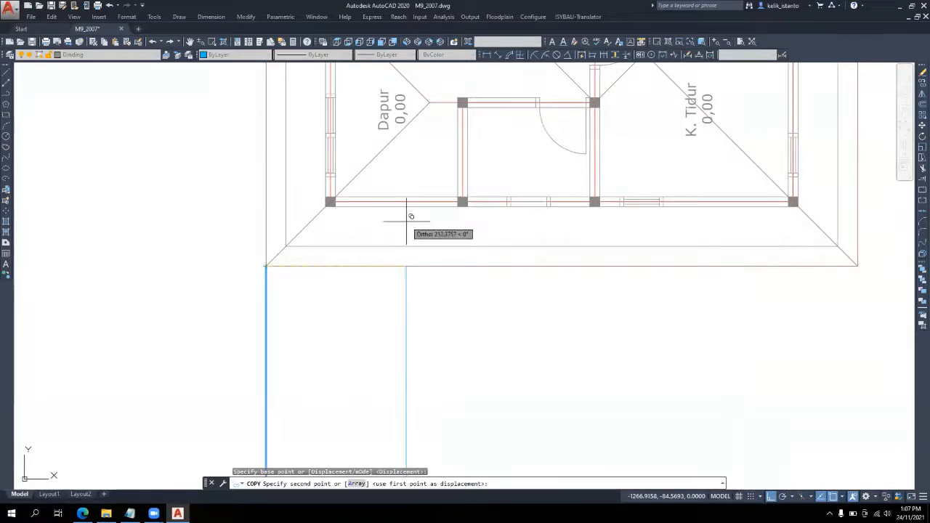
key(F8)
scroll(385, 320, down, 3)
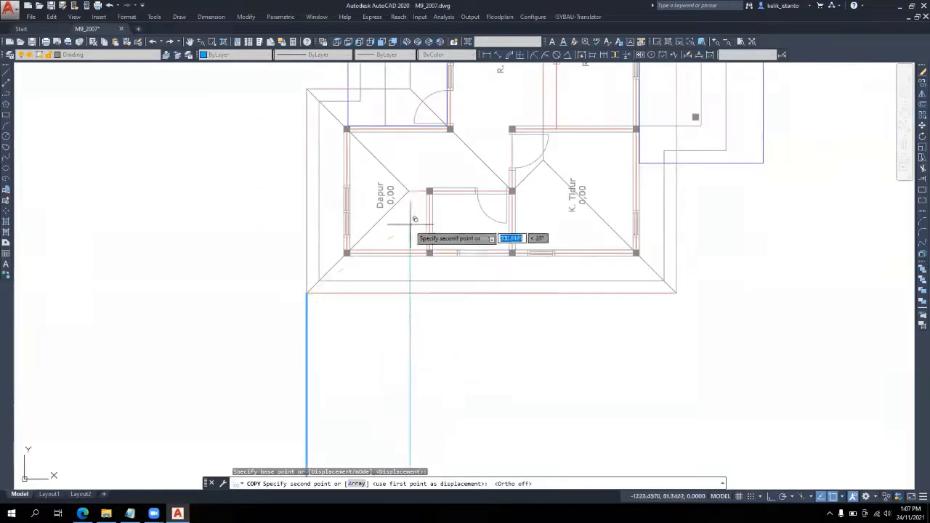
scroll(410, 218, up, 5)
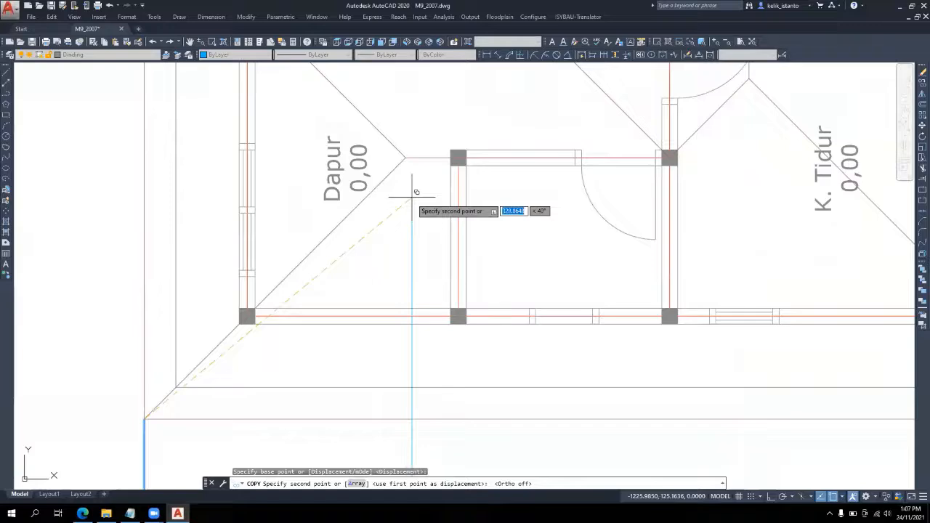
click(412, 196)
Place further guide line copies at the roof valley point on the column beside the bathroom door and the hip intersection in K. Tidur
scroll(461, 290, down, 3)
scroll(557, 234, up, 5)
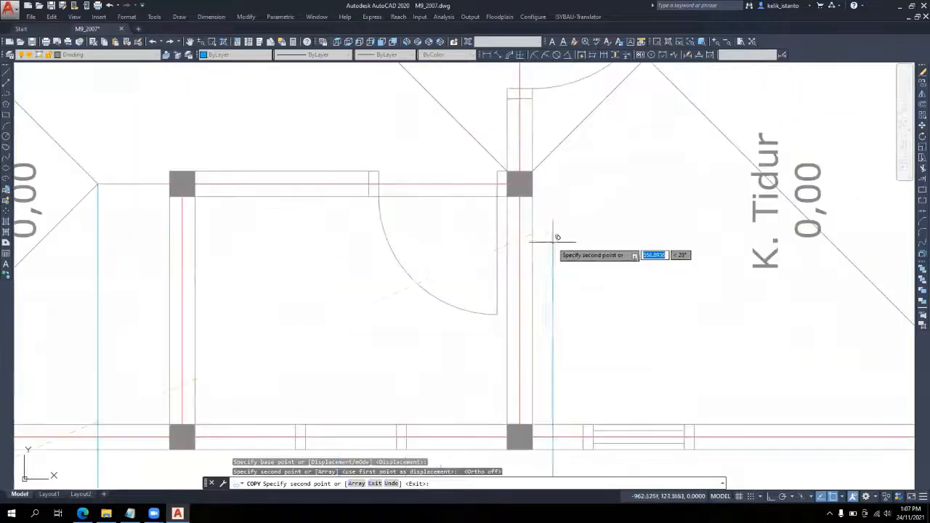
click(519, 180)
scroll(436, 326, down, 3)
scroll(530, 214, up, 5)
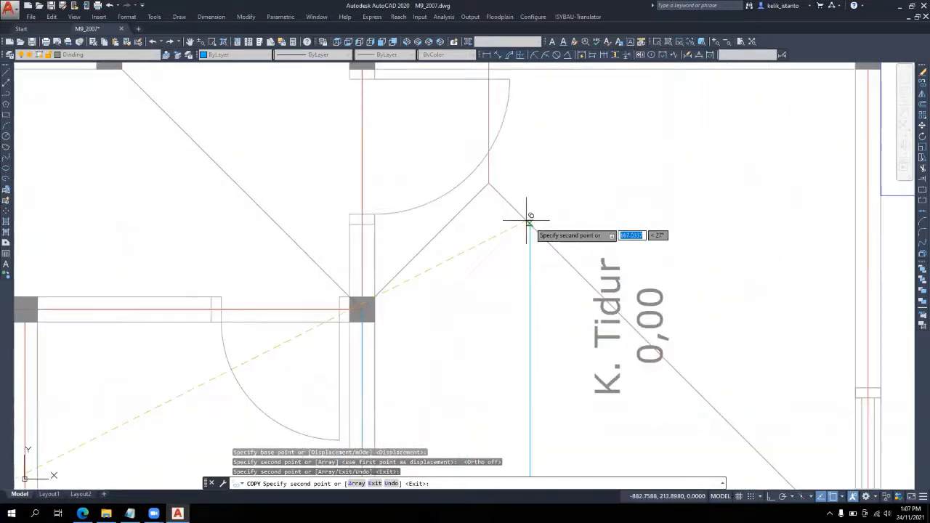
click(491, 182)
Place guide line copies at the rotated plan's lower-right roof corner and the outer roof corner by the front Teras, ending the copy
scroll(492, 196, down, 6)
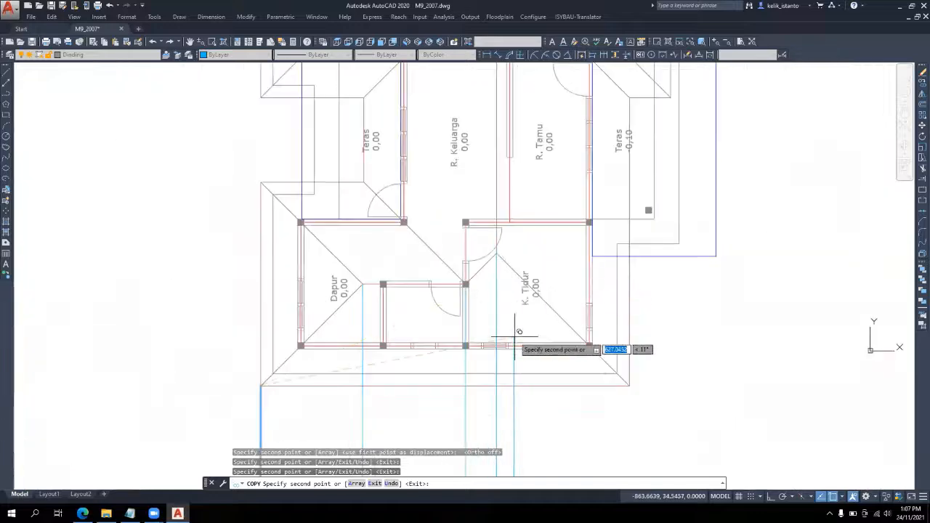
mouse_move(544, 391)
middle_down()
mouse_move(487, 367)
mouse_move(436, 327)
middle_up()
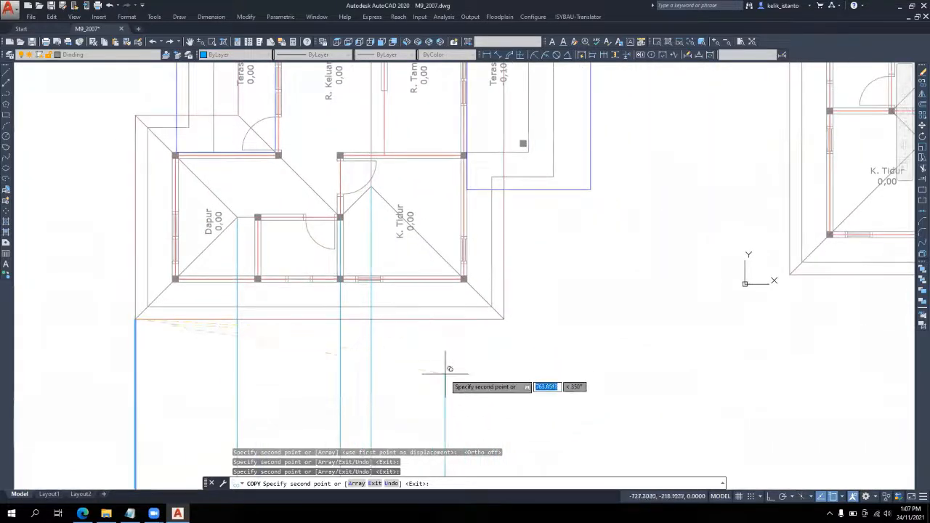
scroll(450, 370, down, 3)
scroll(488, 333, up, 3)
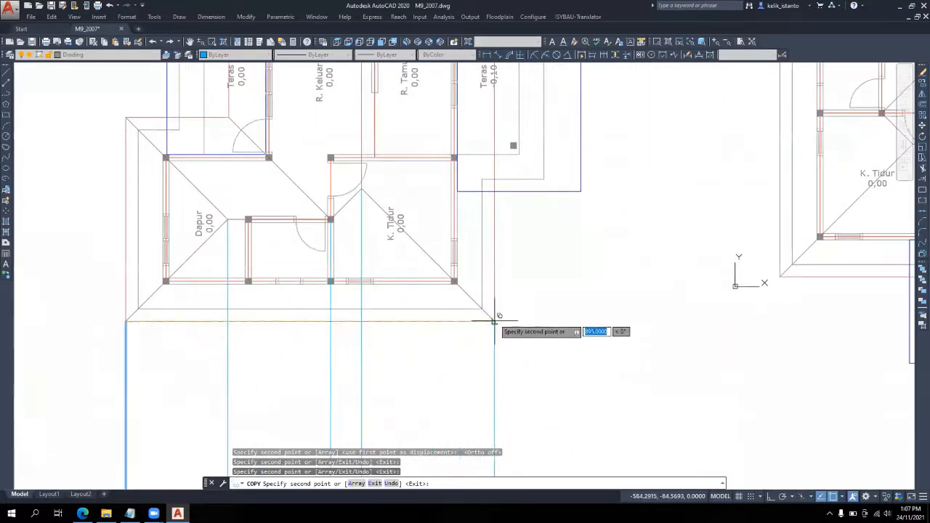
scroll(452, 369, down, 4)
scroll(479, 308, up, 4)
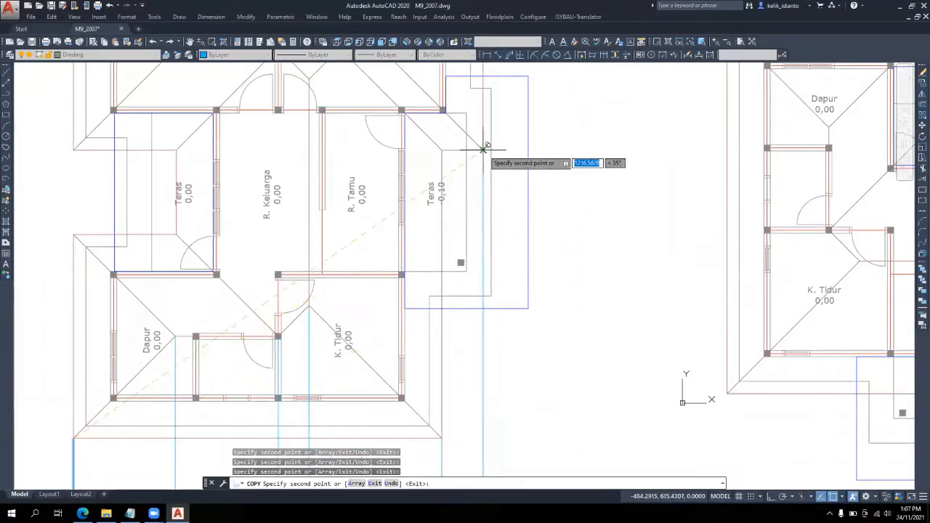
scroll(573, 181, down, 4)
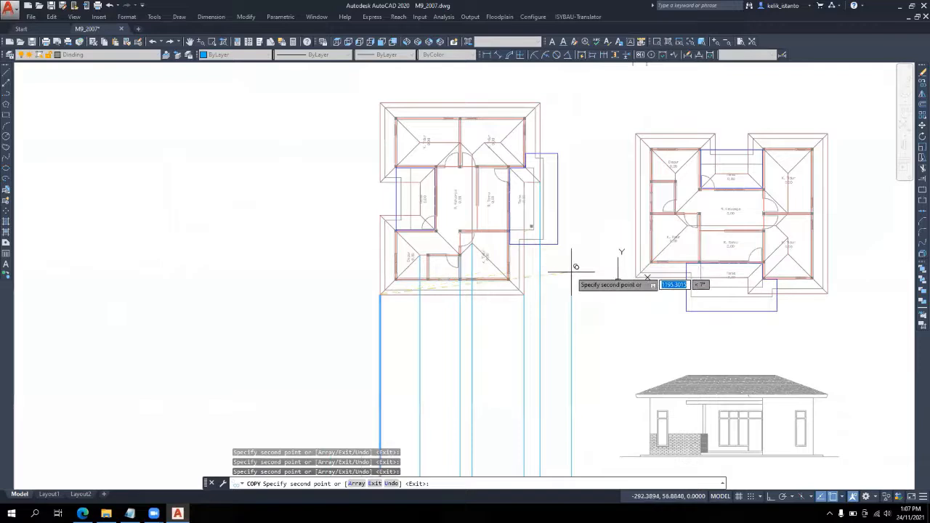
key(Escape)
Examine the vertical guide lines below the rotated plan in relation to the front elevation
middle_drag(511, 383, 476, 262)
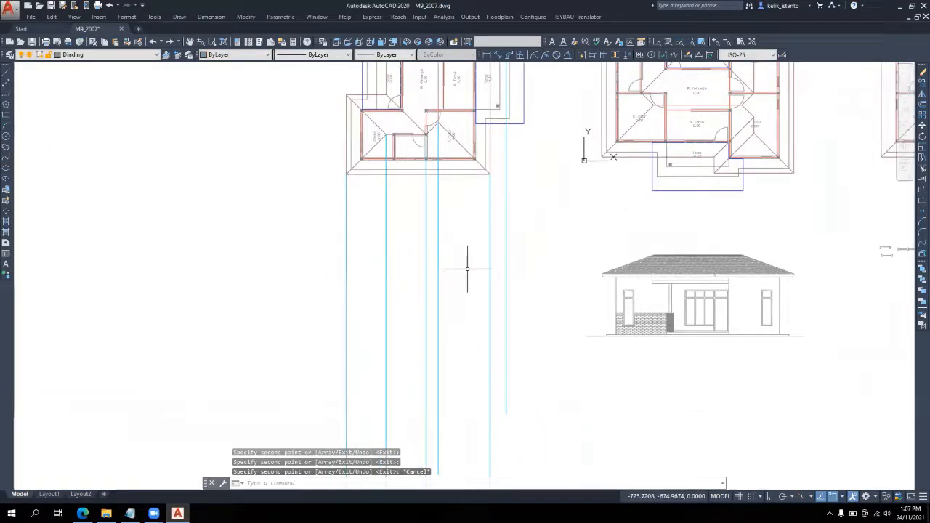
scroll(452, 273, up, 2)
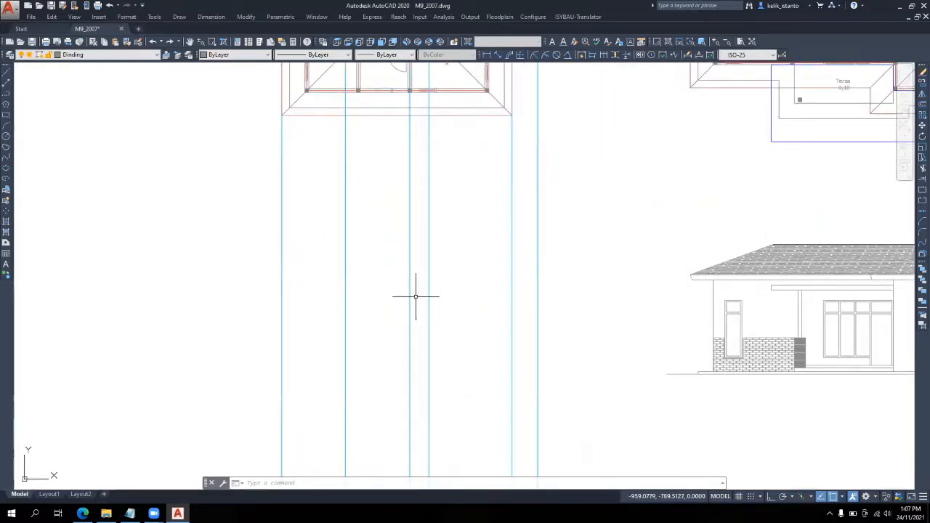
scroll(393, 349, down, 2)
scroll(341, 262, down, 1)
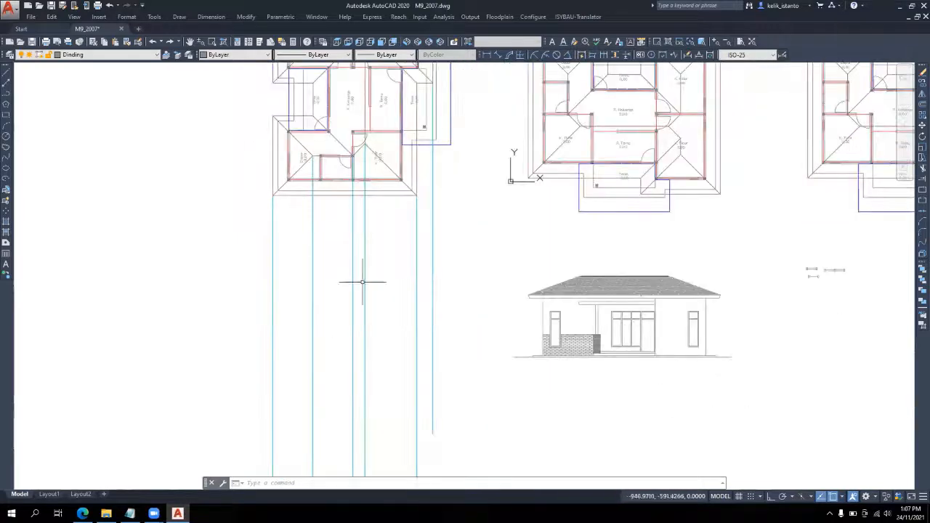
scroll(384, 310, up, 2)
scroll(384, 310, down, 2)
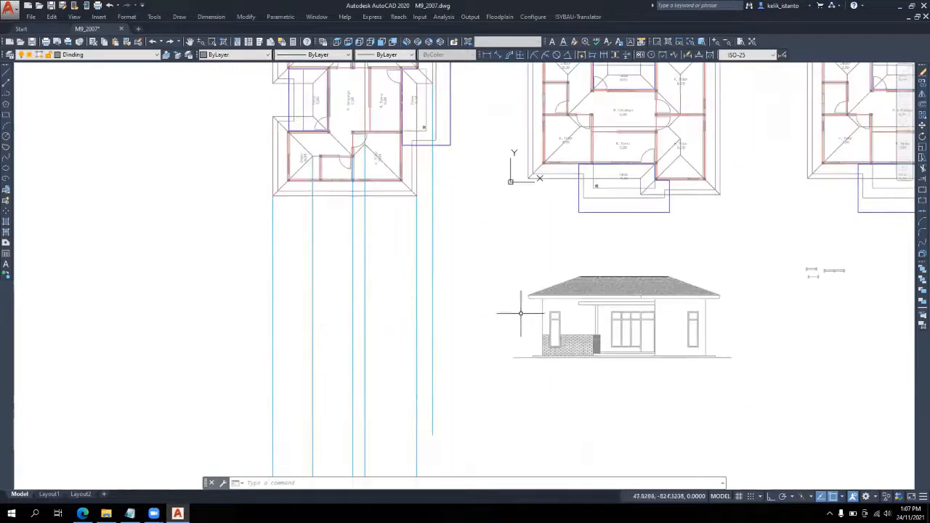
scroll(520, 313, up, 2)
middle_drag(517, 311, 584, 284)
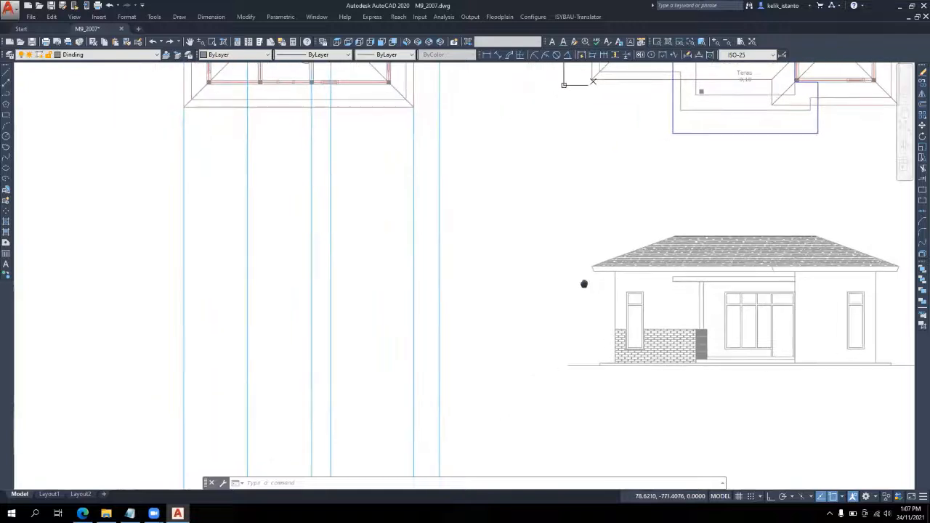
Draw a horizontal line, with Ortho on, from the left end of the front elevation's roof ridge across all vertical guides
click(7, 74)
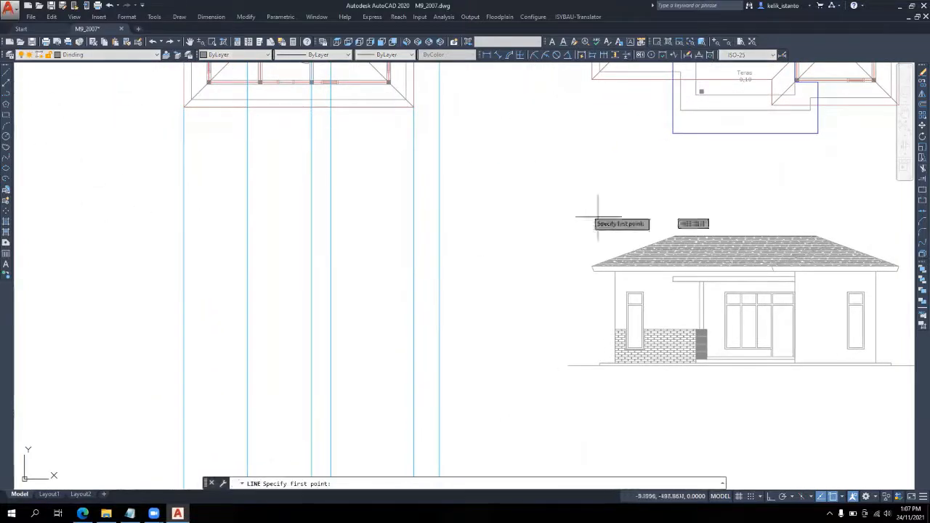
scroll(661, 229, up, 4)
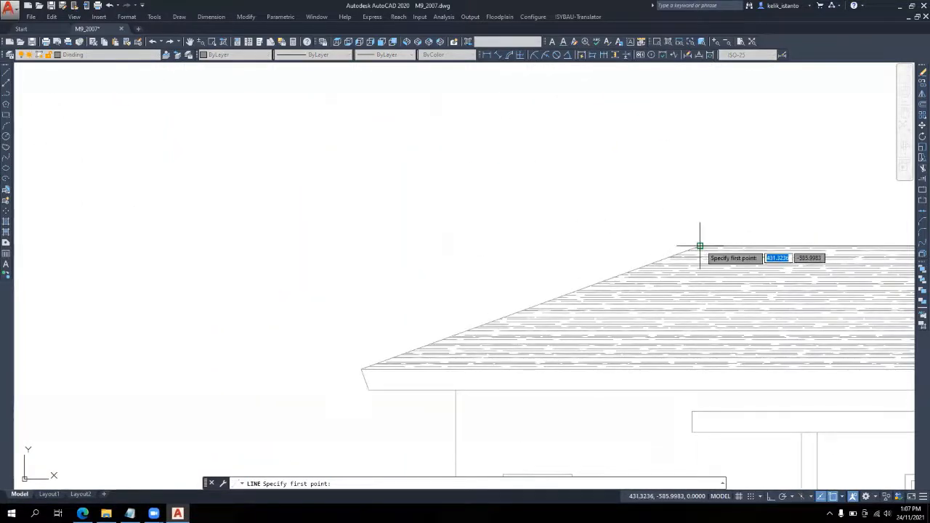
click(701, 246)
scroll(565, 251, down, 4)
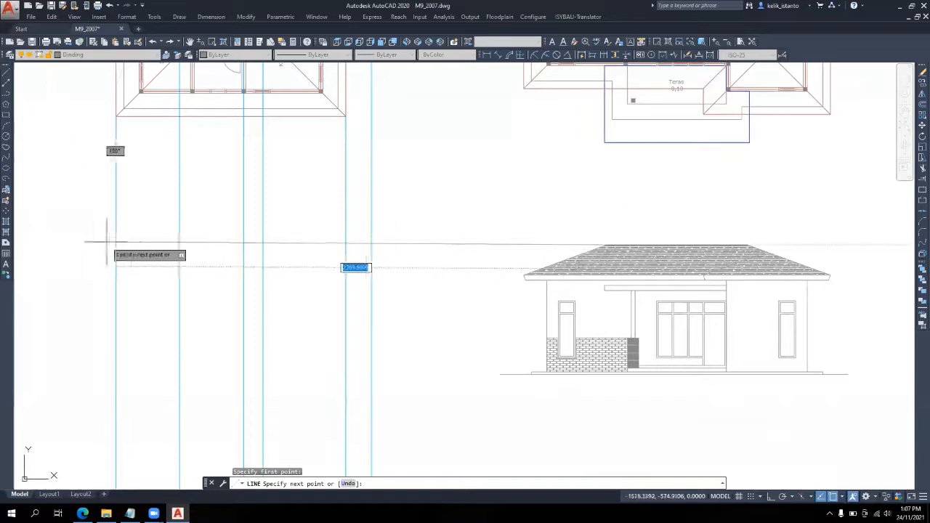
key(F8)
click(44, 245)
key(Return)
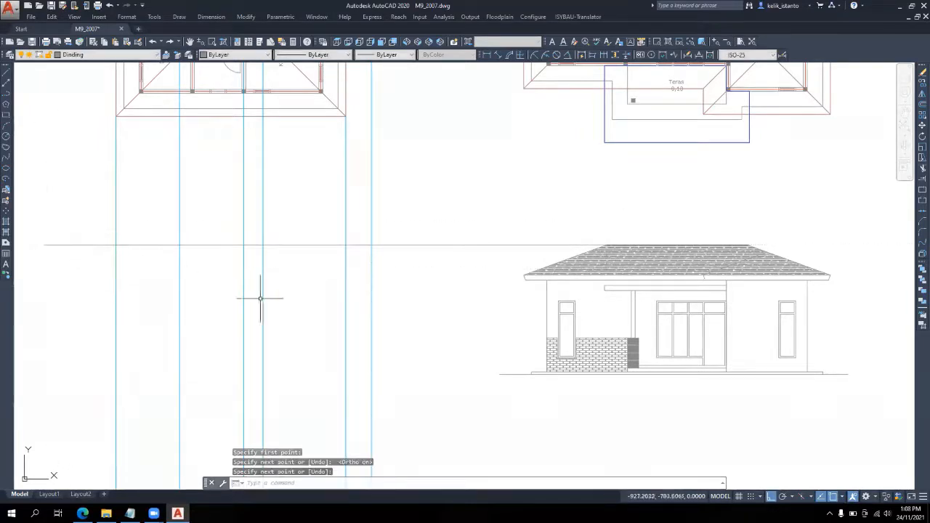
Draw a horizontal line from the upper-left eave corner of the front elevation's roof across all vertical guides
key(Return)
scroll(519, 270, up, 4)
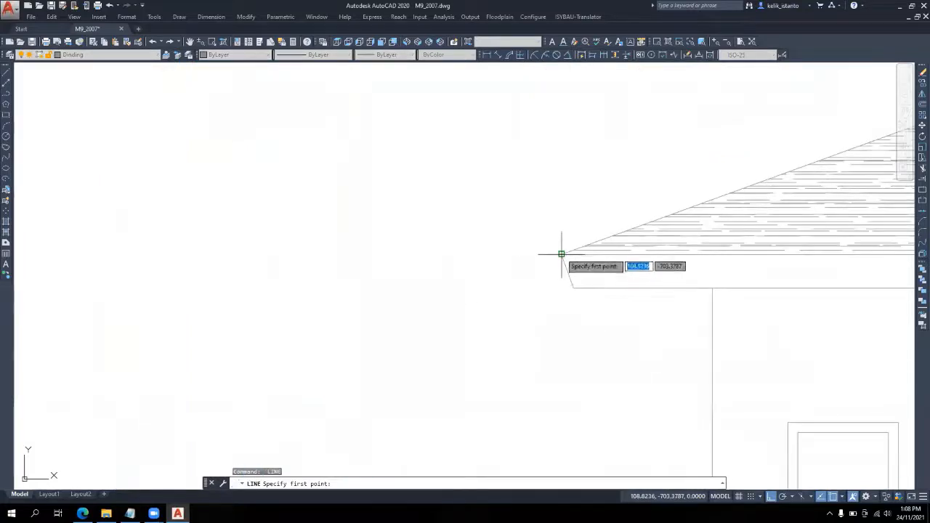
click(562, 254)
scroll(562, 254, down, 4)
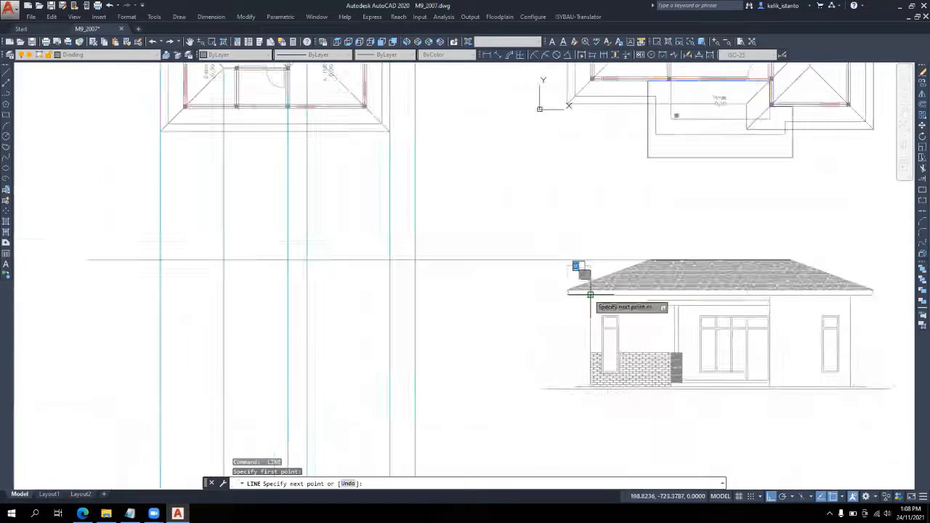
click(64, 287)
key(Return)
Draw a horizontal line from the lower-left corner of the front elevation's fascia across all vertical guides
key(Return)
scroll(537, 312, up, 4)
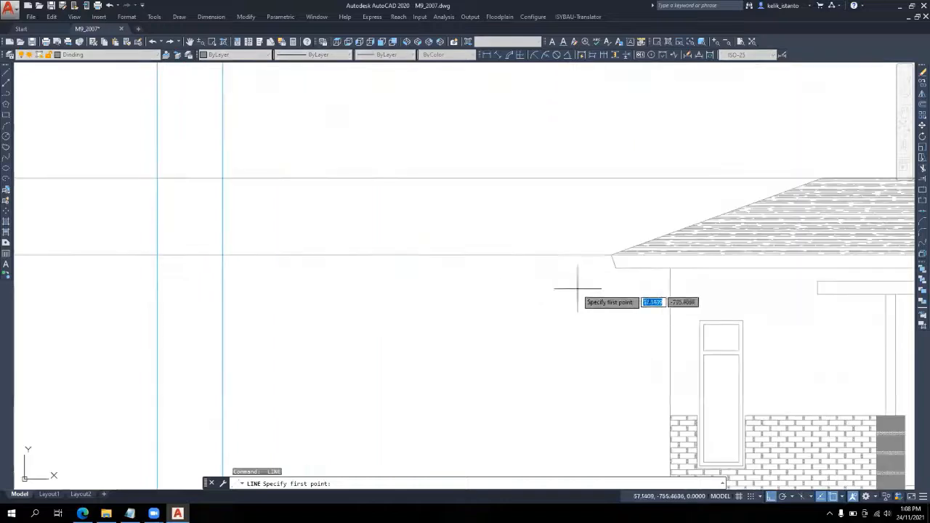
click(614, 263)
scroll(506, 295, down, 4)
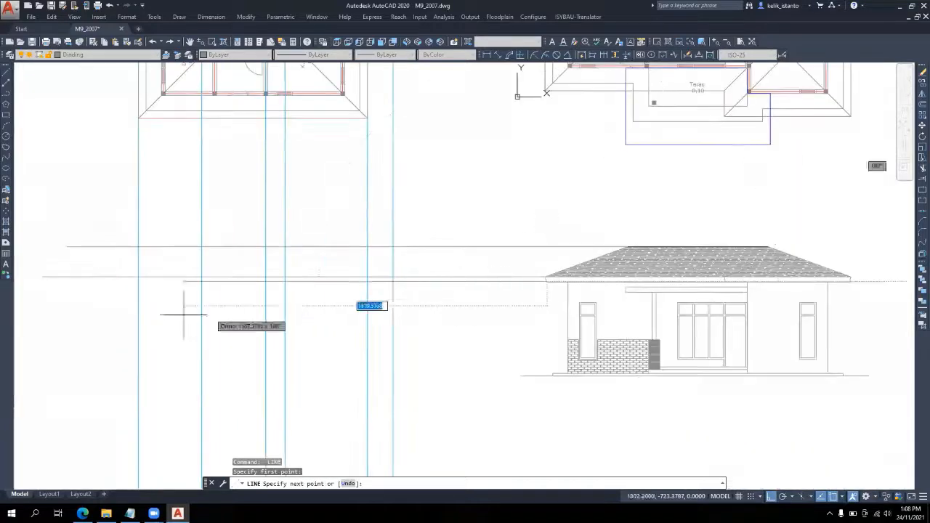
click(69, 290)
key(Return)
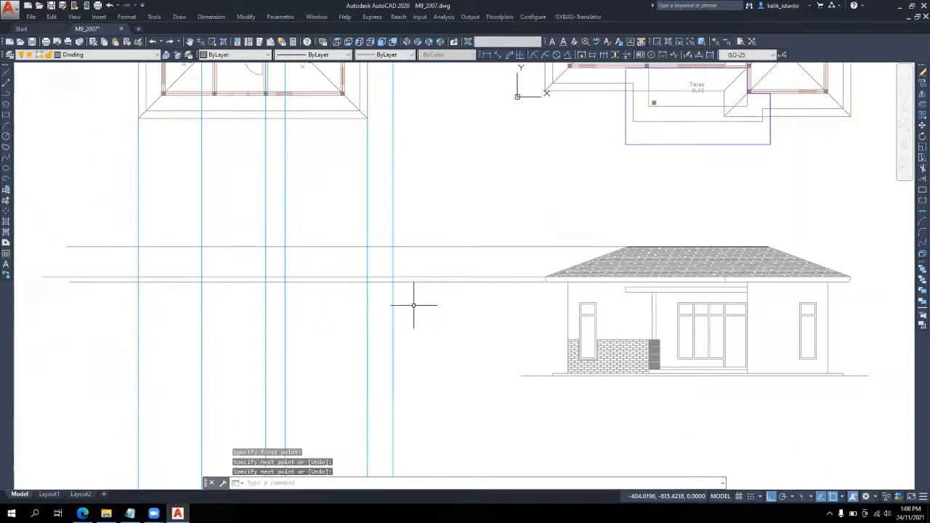
Stretch the lower end of the front elevation's left roof slope line to the intersection of the leftmost guide and upper eave line
mouse_move(185, 315)
middle_down()
mouse_move(148, 455)
mouse_move(157, 401)
middle_up()
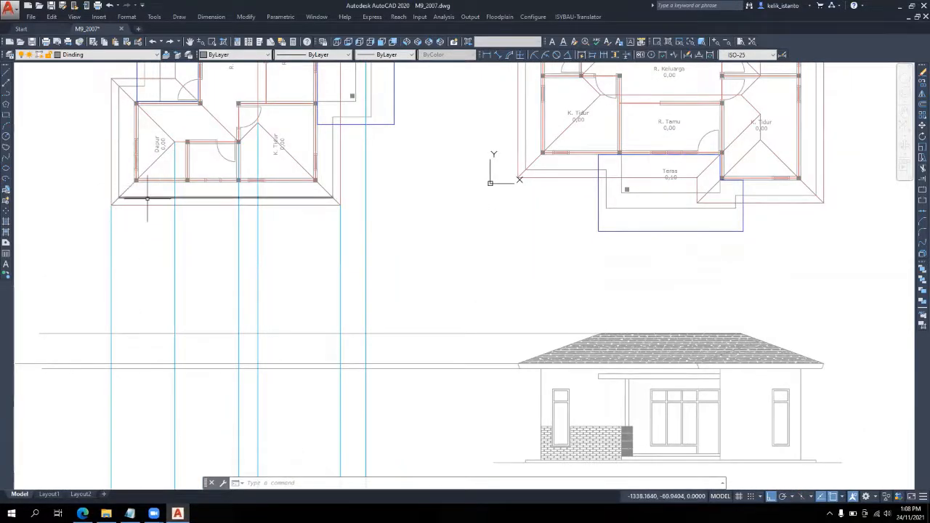
mouse_move(135, 188)
middle_down()
mouse_move(152, 310)
mouse_move(175, 291)
mouse_move(153, 199)
mouse_move(128, 163)
middle_up()
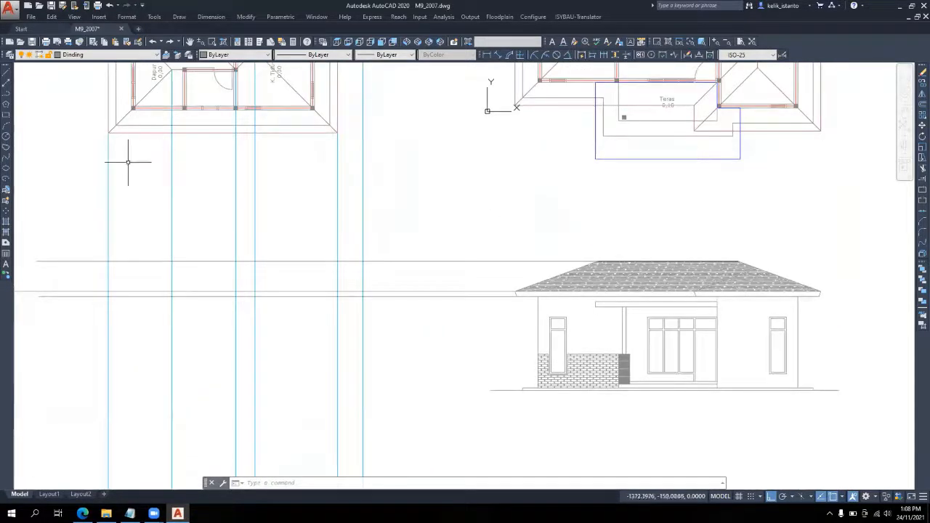
scroll(525, 287, up, 5)
click(525, 286)
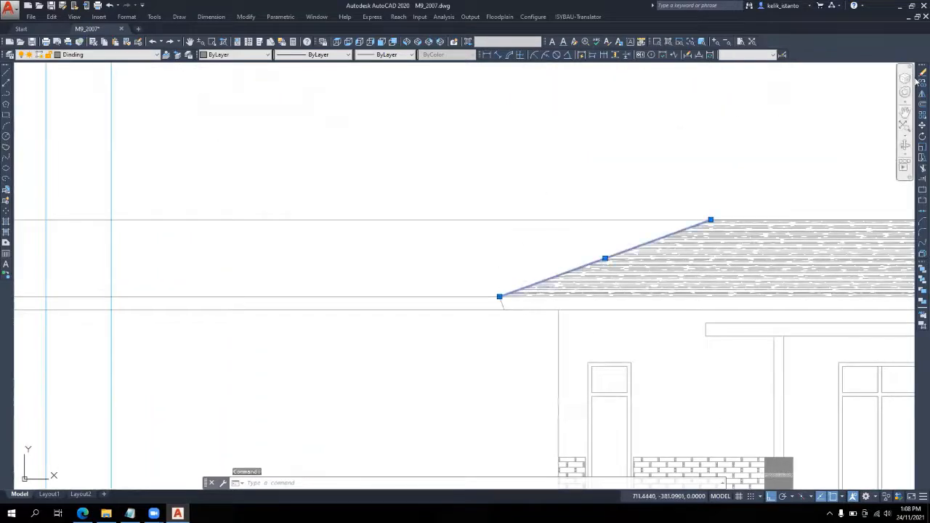
scroll(529, 276, up, 4)
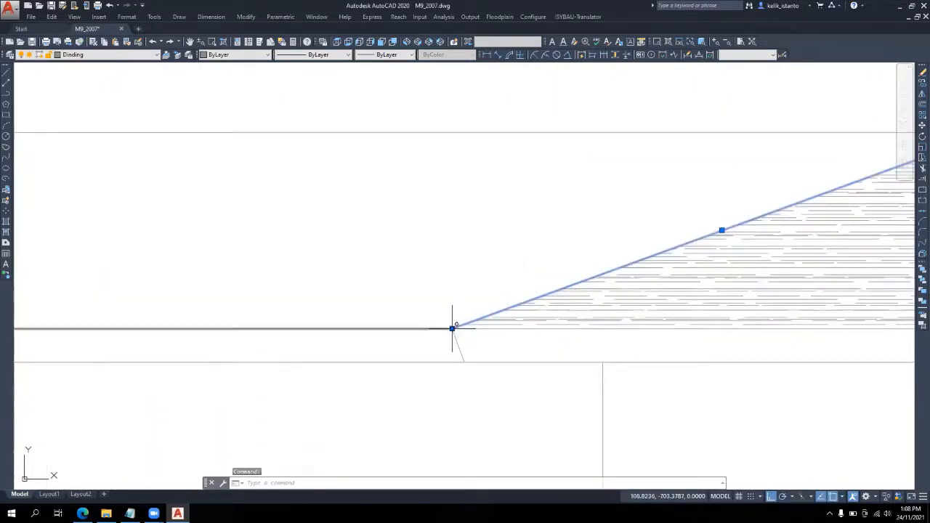
click(452, 328)
scroll(445, 315, down, 7)
scroll(197, 233, up, 6)
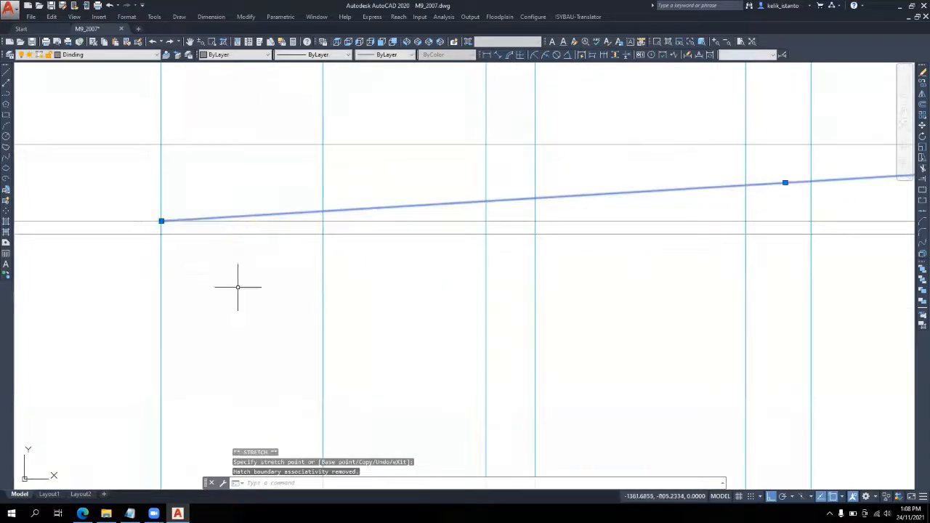
Undo the last stretch of the front elevation's left roof slope line
scroll(237, 287, down, 3)
key(Escape)
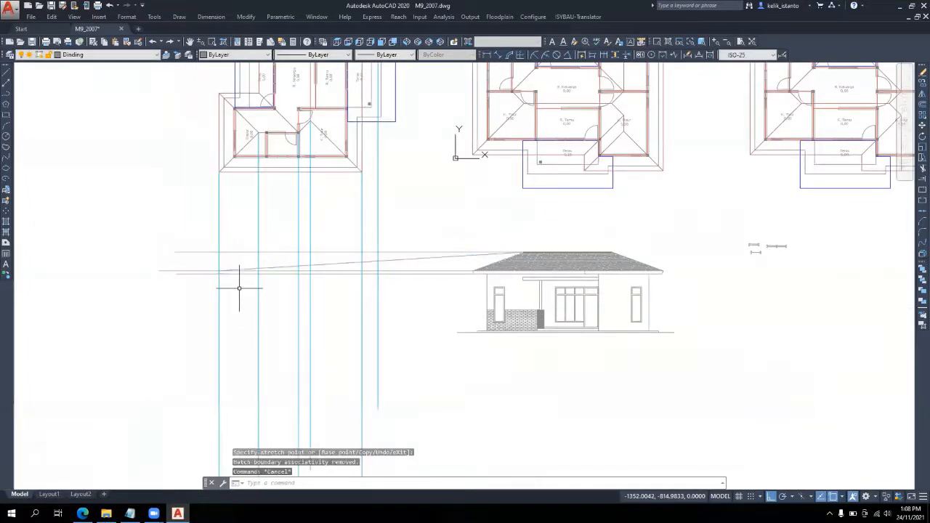
scroll(239, 288, up, 3)
key(ctrl+z)
scroll(474, 265, down, 3)
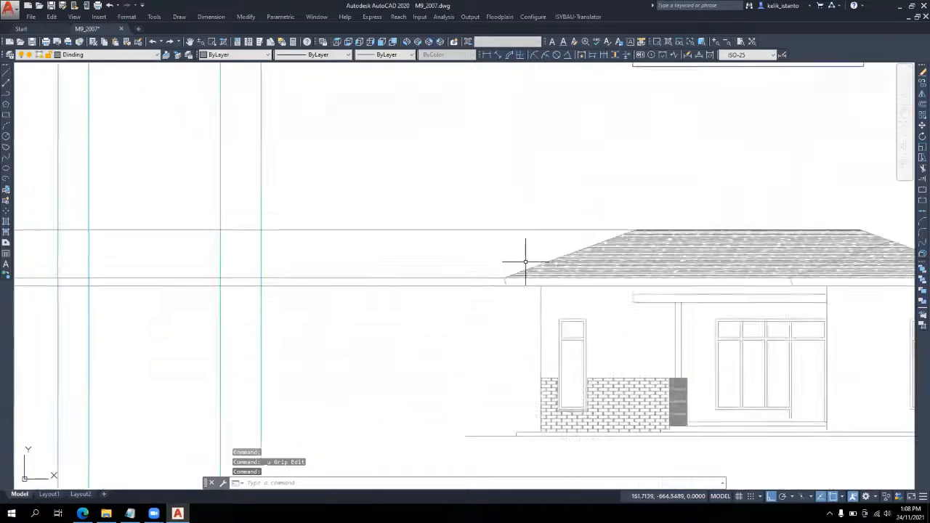
Copy the front elevation's left roof slope line from its lower end to the intersection of the leftmost guide and upper eave line
scroll(525, 260, up, 3)
click(529, 271)
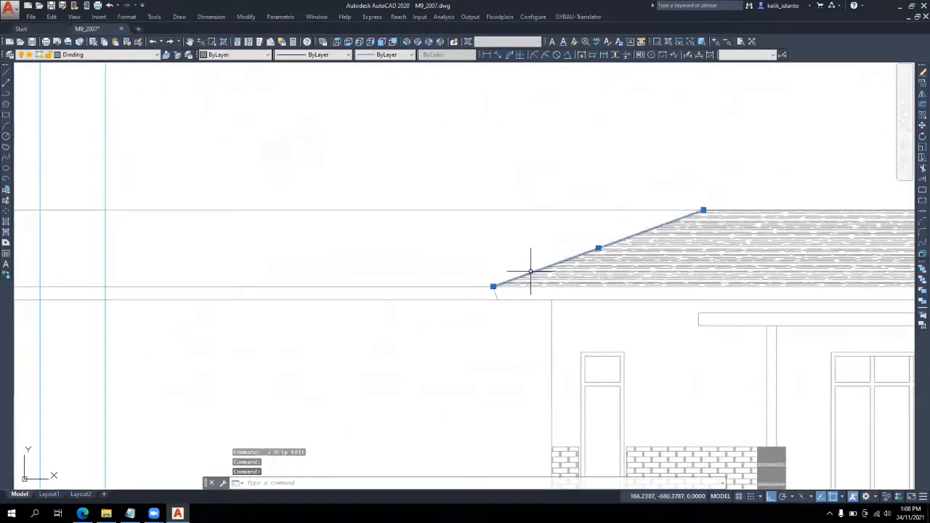
click(920, 83)
scroll(529, 270, up, 2)
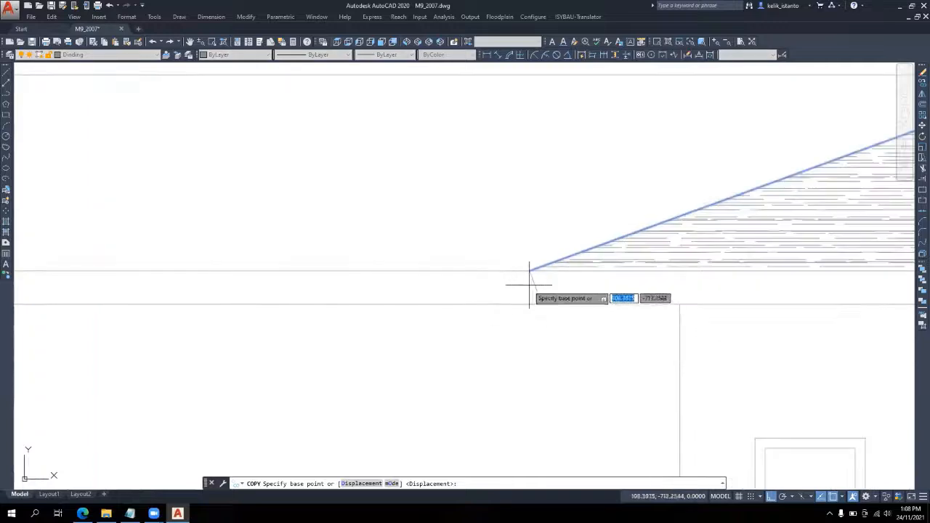
click(530, 269)
scroll(530, 270, down, 6)
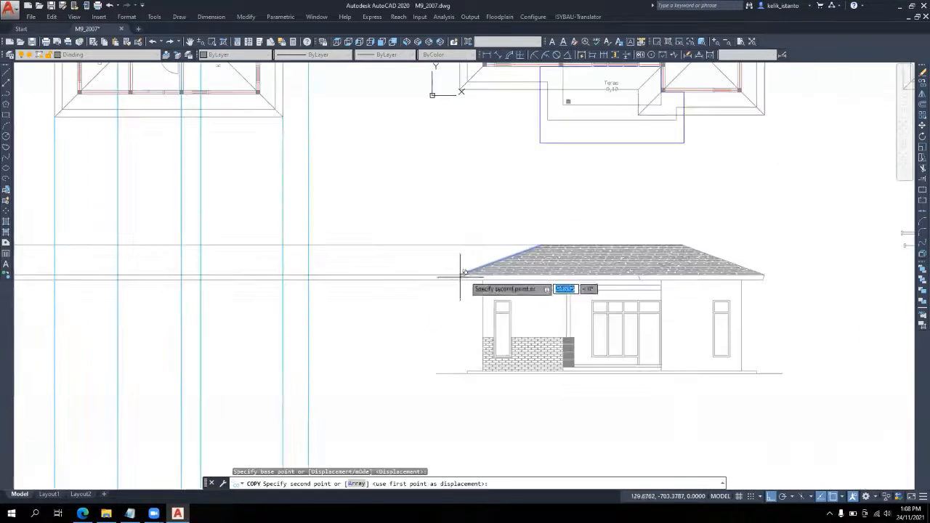
scroll(296, 275, up, 3)
scroll(342, 259, up, 5)
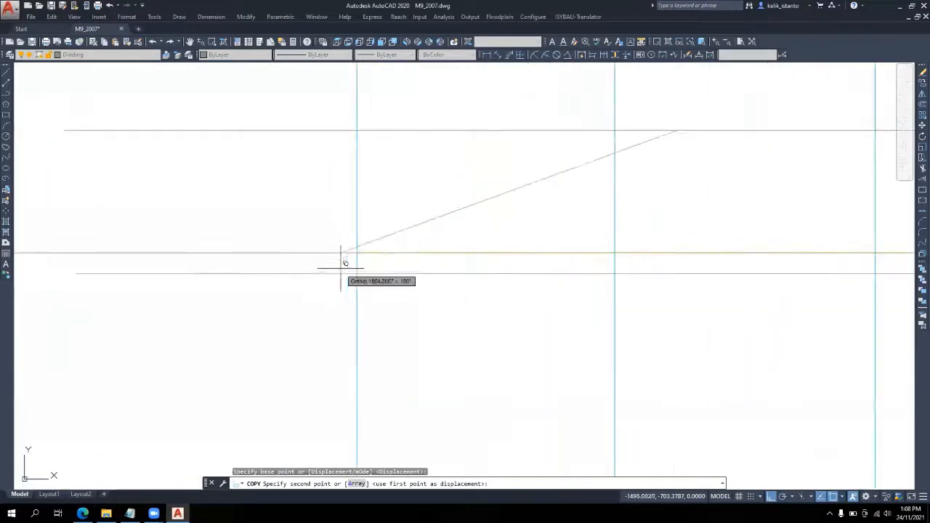
click(357, 253)
scroll(217, 300, down, 4)
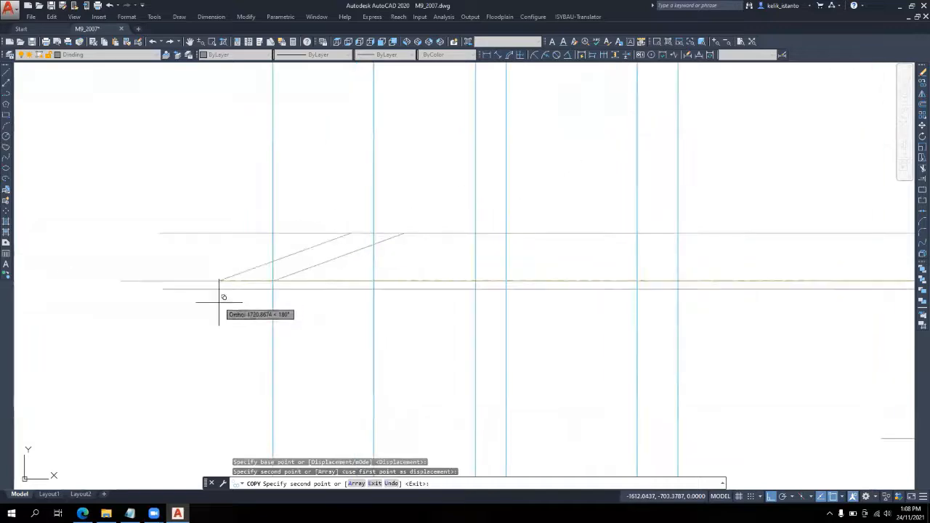
key(Return)
scroll(347, 344, down, 4)
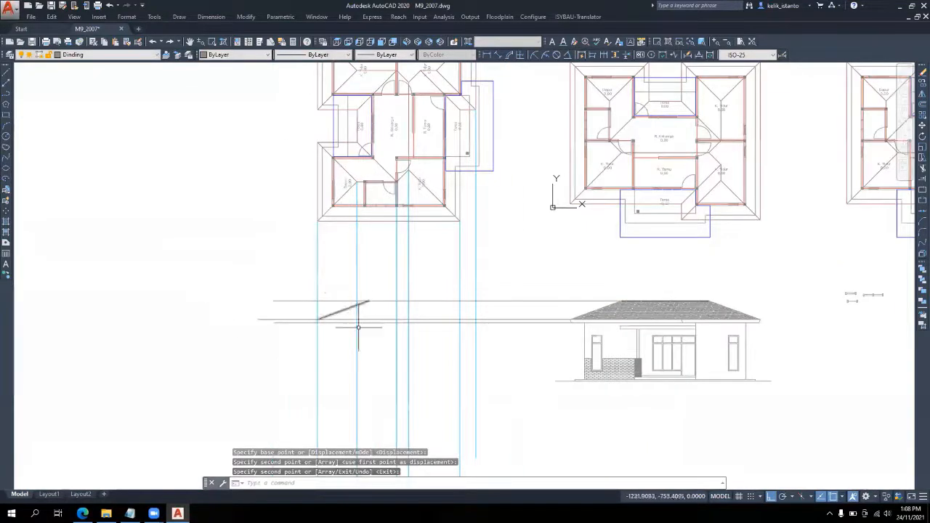
Trim the copied roof slope line where it passes the second vertical guide from the left
scroll(358, 326, up, 4)
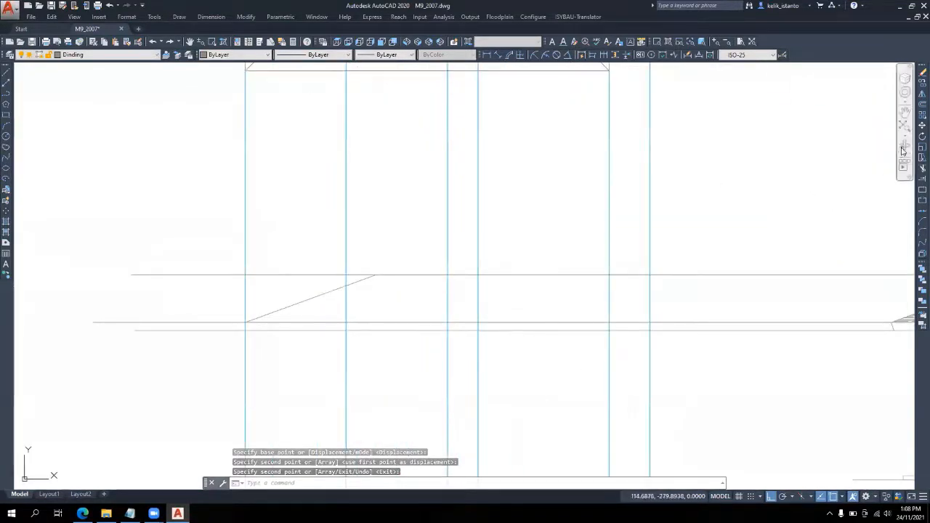
click(921, 168)
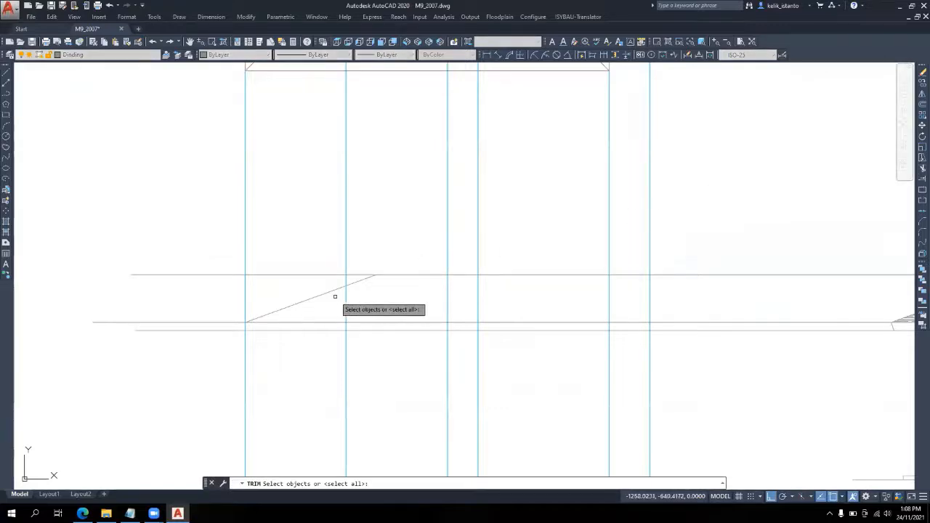
click(345, 297)
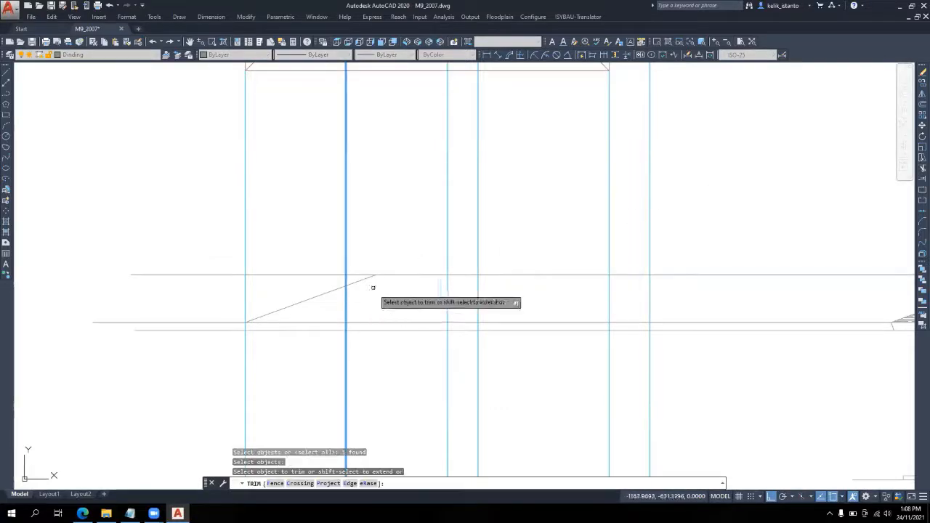
key(Return)
scroll(333, 368, down, 2)
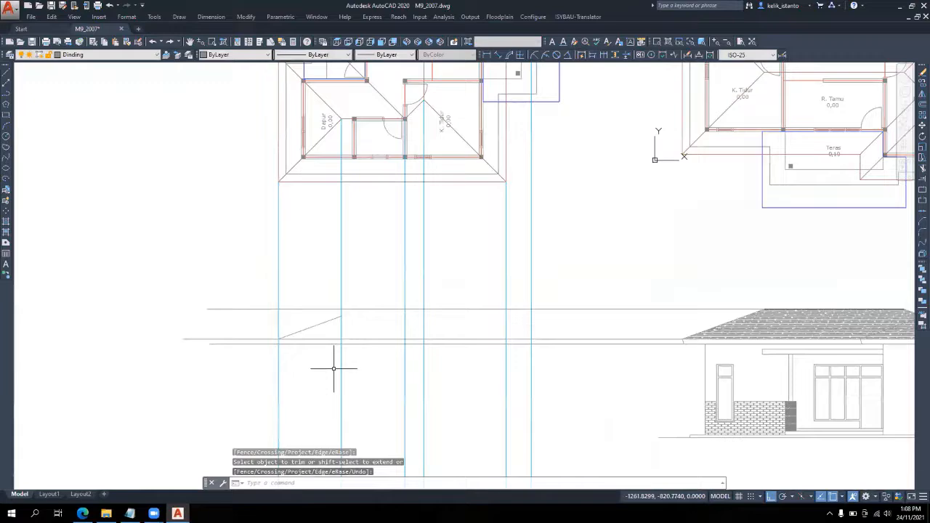
Examine the hip, valley and ridge lines around Dapur and K. Tidur in the rotated floor plan against the projected guides
scroll(335, 313, up, 2)
scroll(326, 297, down, 3)
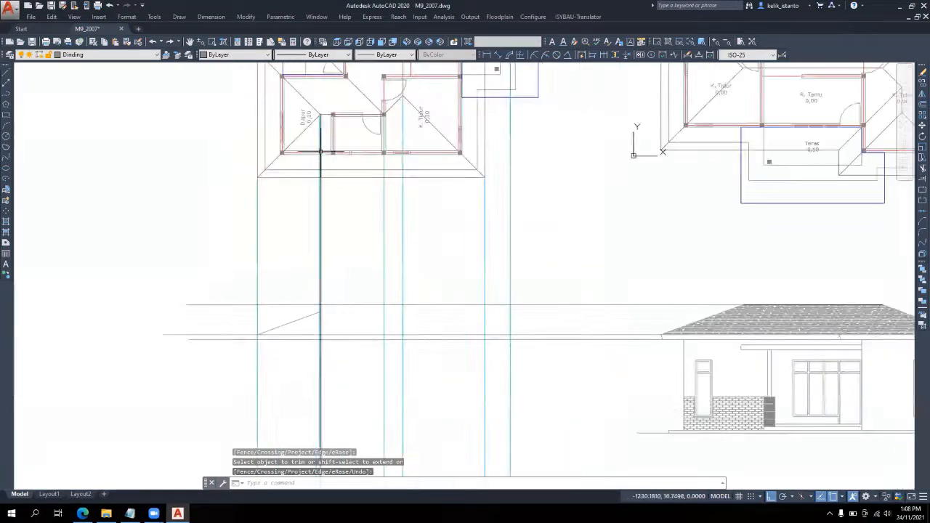
mouse_move(322, 286)
middle_down()
mouse_move(293, 220)
mouse_move(269, 281)
middle_up()
scroll(269, 281, up, 2)
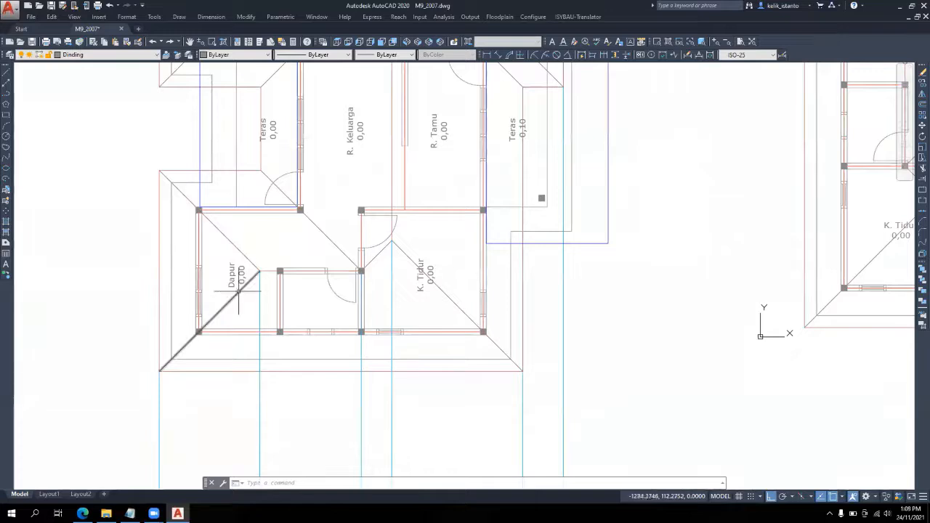
key(Escape)
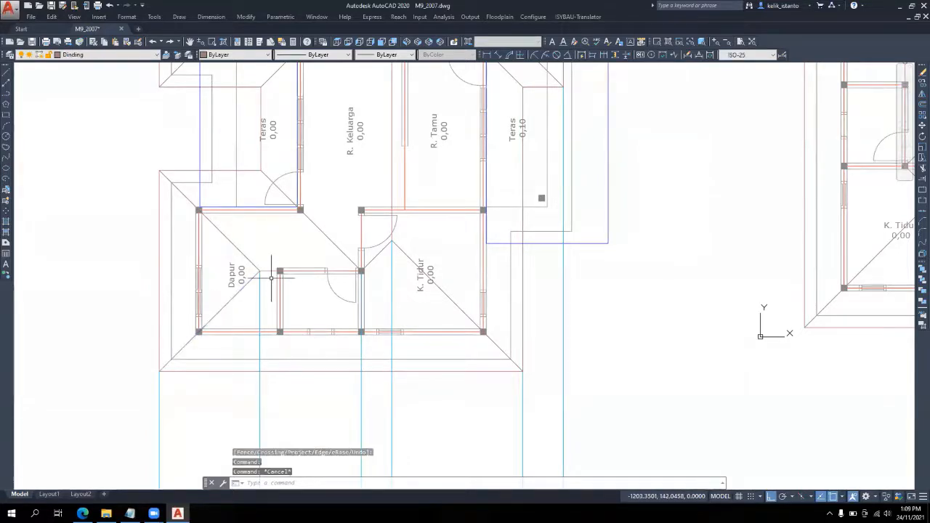
click(270, 270)
key(Escape)
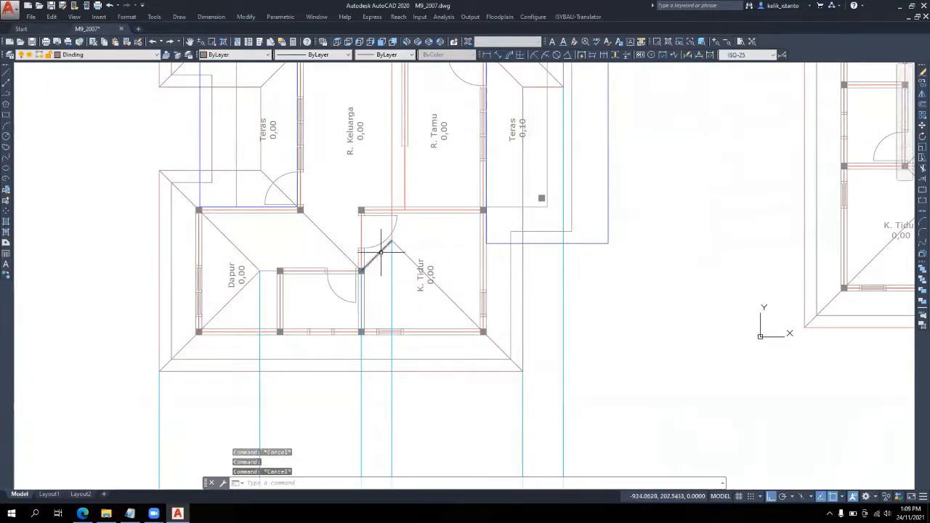
key(Escape)
click(393, 194)
key(Escape)
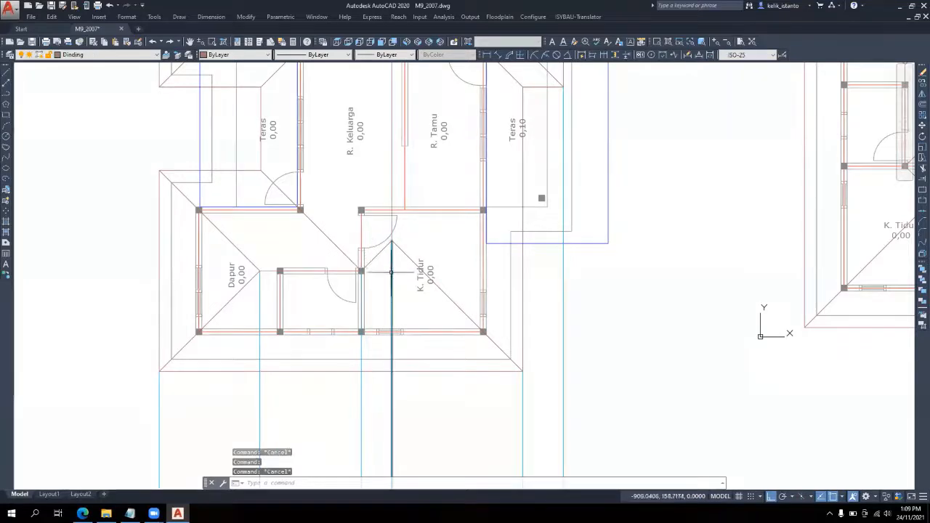
scroll(377, 233, down, 6)
scroll(354, 314, up, 4)
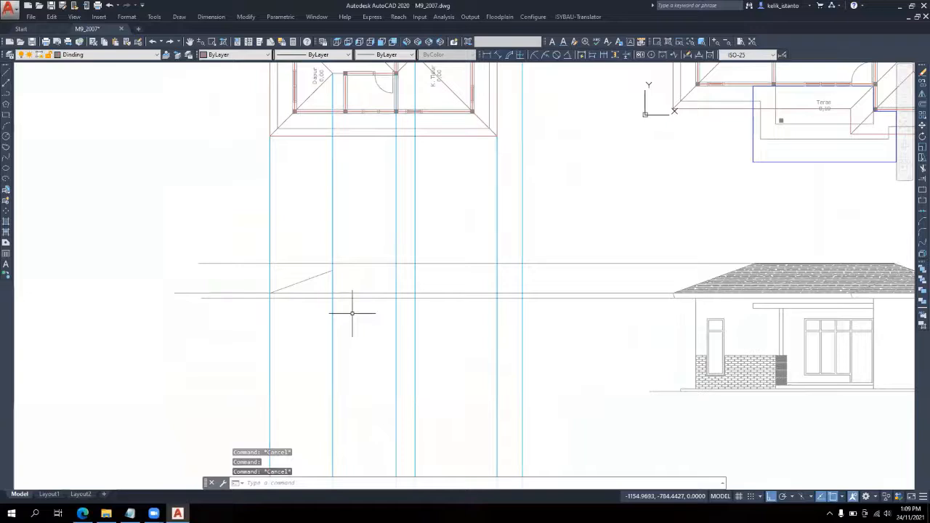
Draw a horizontal ridge line from the trimmed slope's upper end to the third vertical guide
middle_drag(353, 313, 284, 412)
click(7, 73)
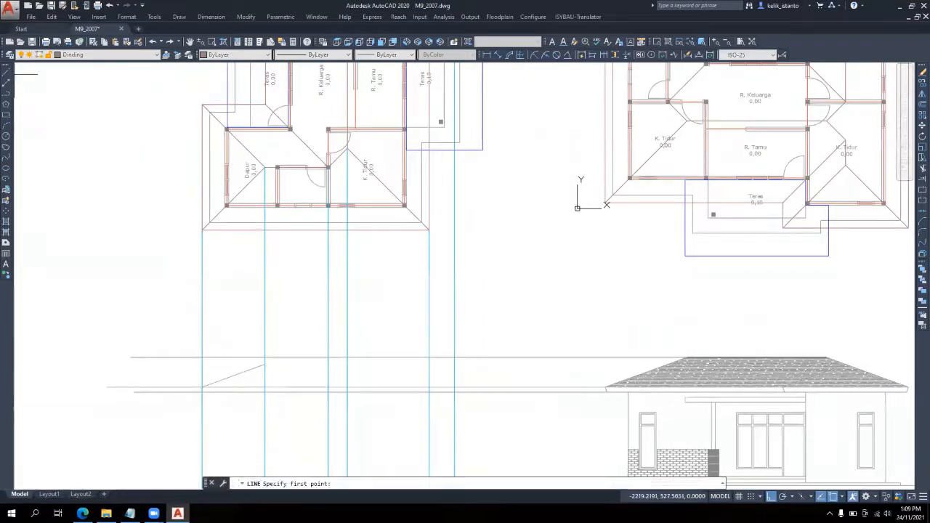
scroll(297, 393, up, 4)
click(217, 324)
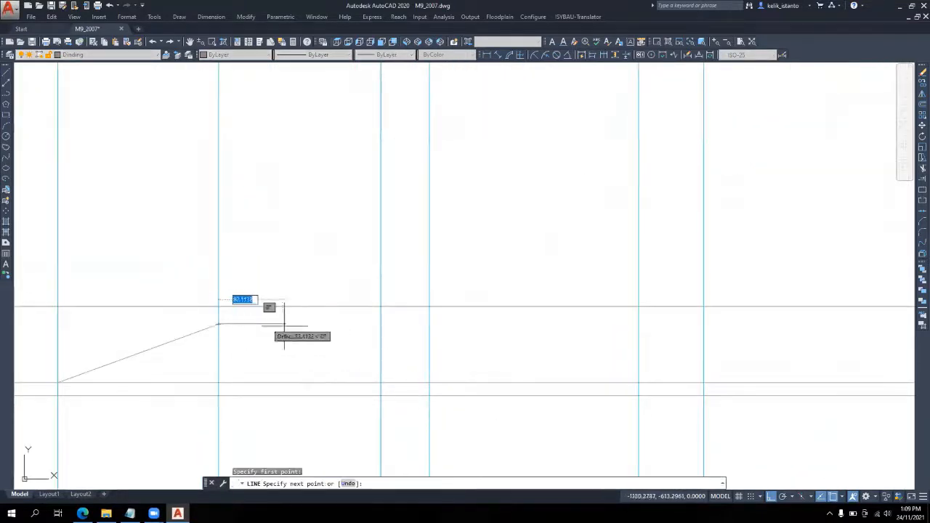
click(333, 327)
key(Return)
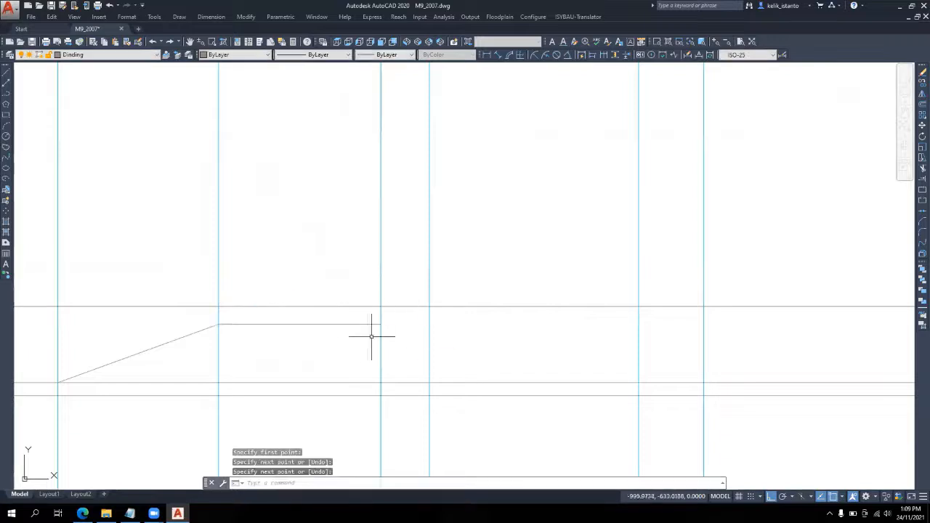
Copy the trimmed roof slope line from its lower end to the right end of the short horizontal ridge line
scroll(373, 332, down, 5)
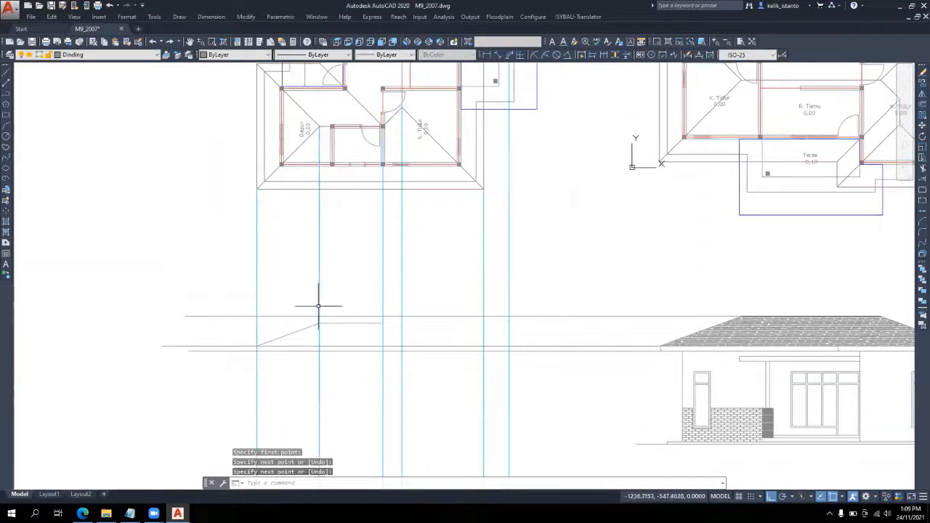
scroll(312, 327, up, 2)
click(288, 324)
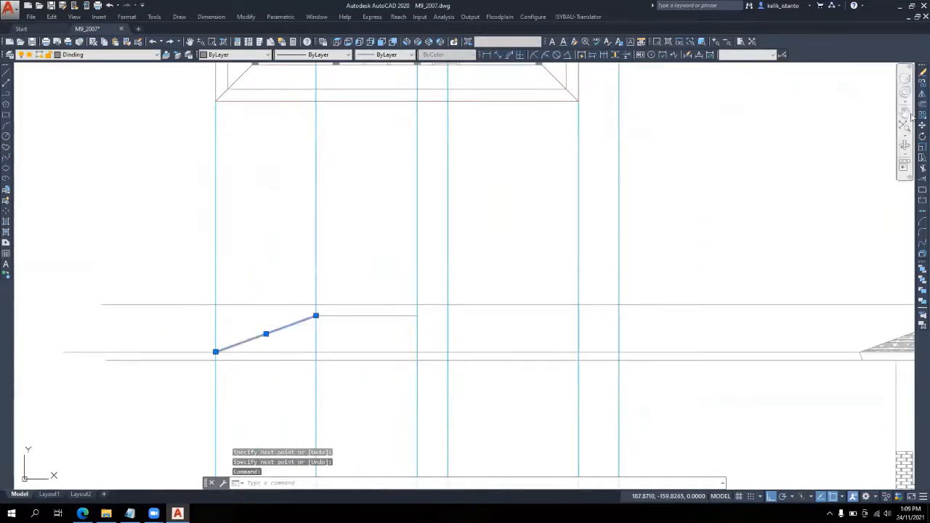
click(922, 82)
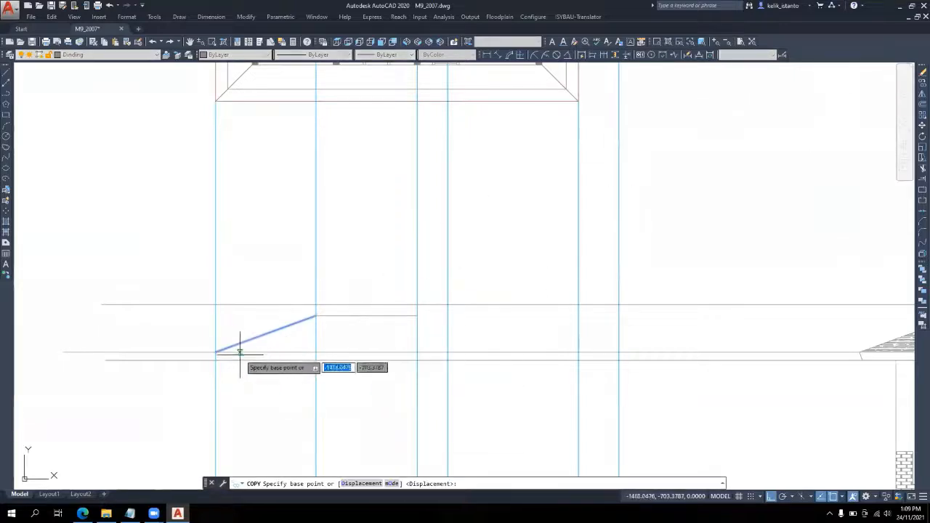
click(215, 353)
scroll(349, 326, up, 5)
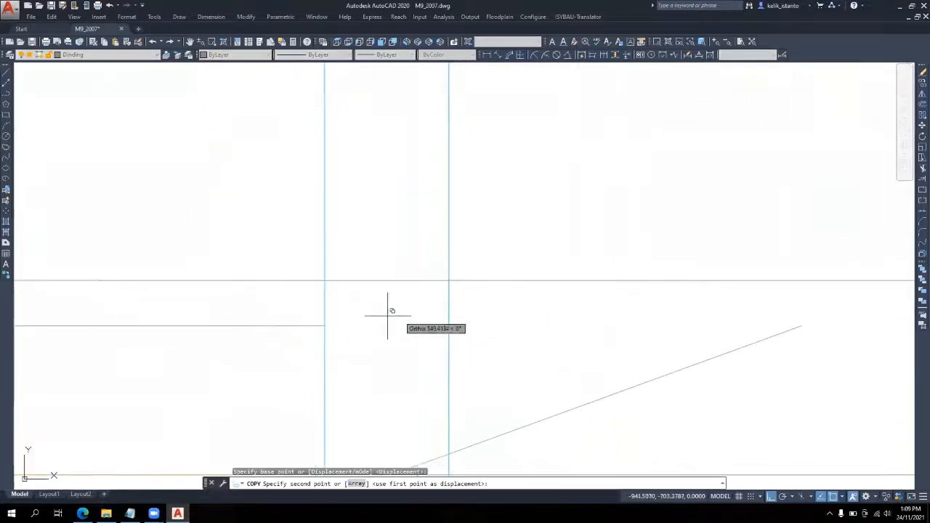
click(326, 323)
scroll(523, 307, down, 2)
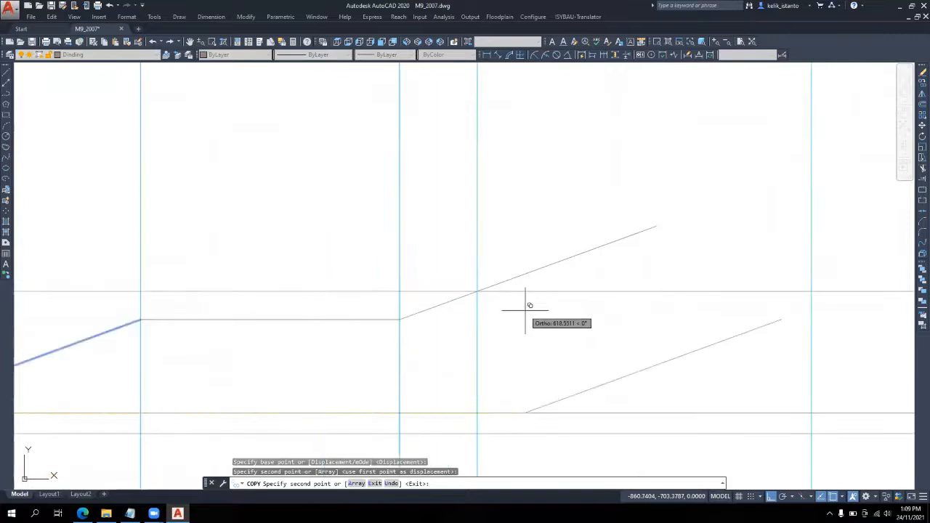
key(Return)
Trim the second slope line beyond the fourth vertical guide, where it meets the main ridge height line
scroll(483, 282, up, 3)
scroll(473, 228, down, 3)
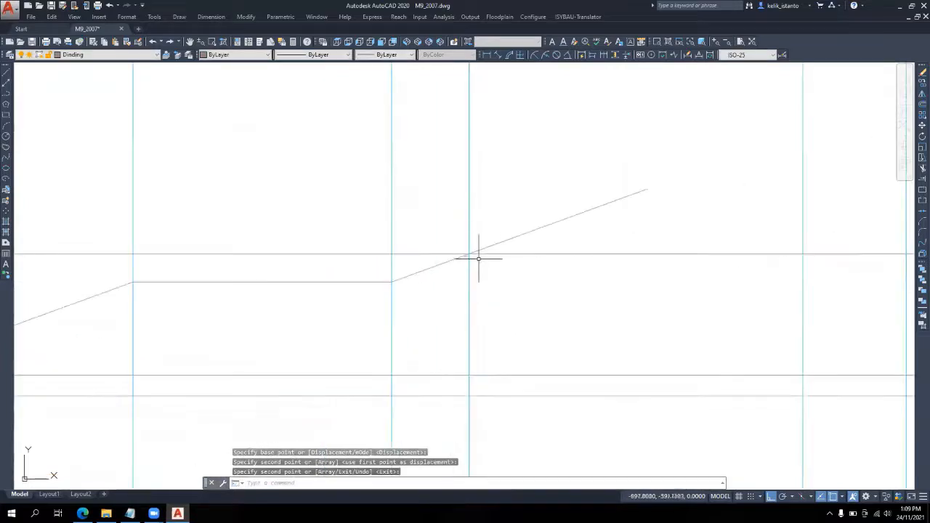
scroll(478, 255, up, 2)
scroll(478, 259, up, 4)
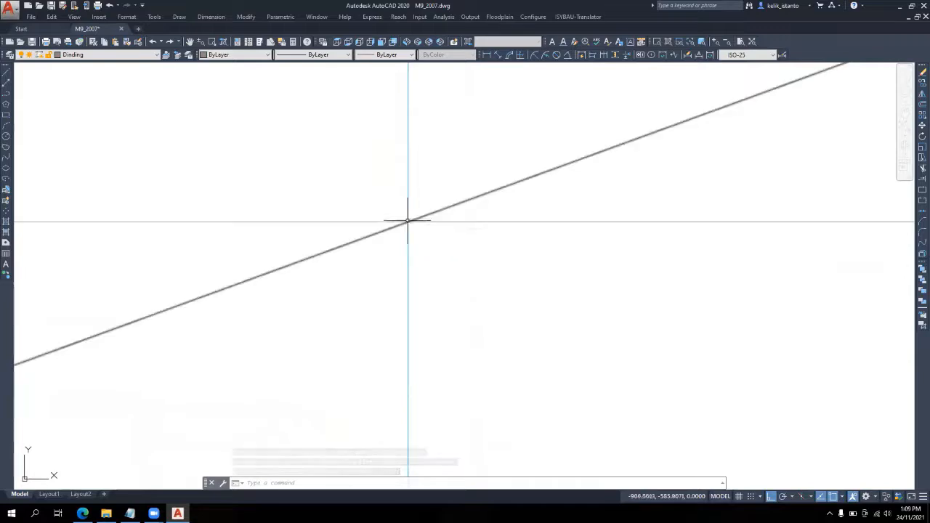
scroll(400, 233, down, 3)
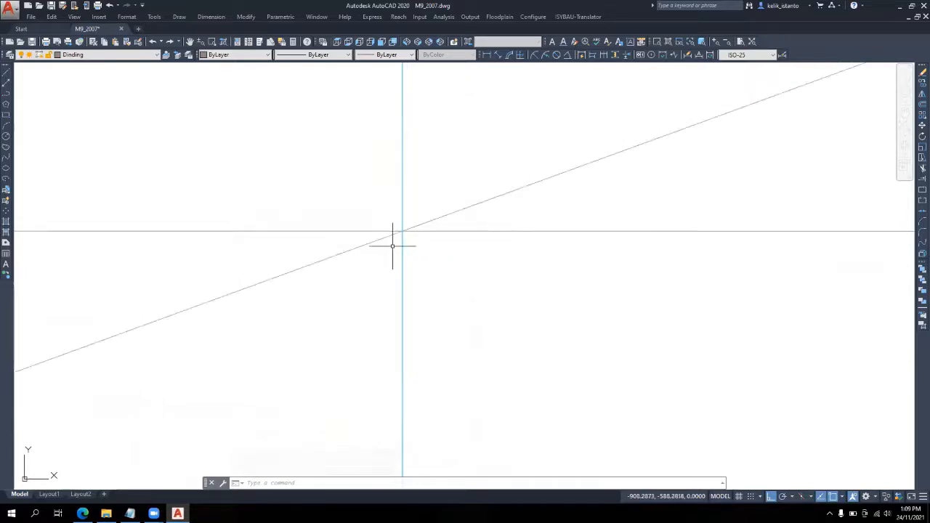
click(921, 168)
click(396, 270)
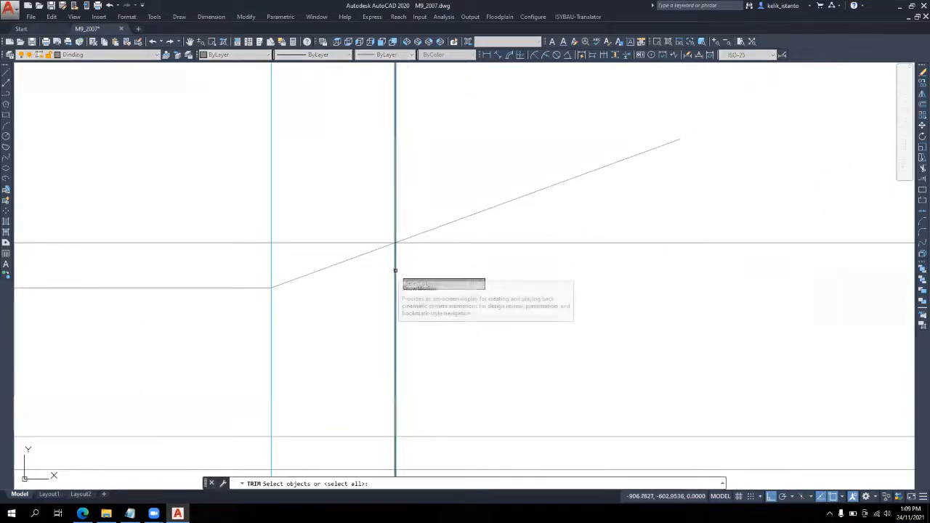
key(Return)
click(419, 236)
key(Return)
scroll(394, 305, down, 3)
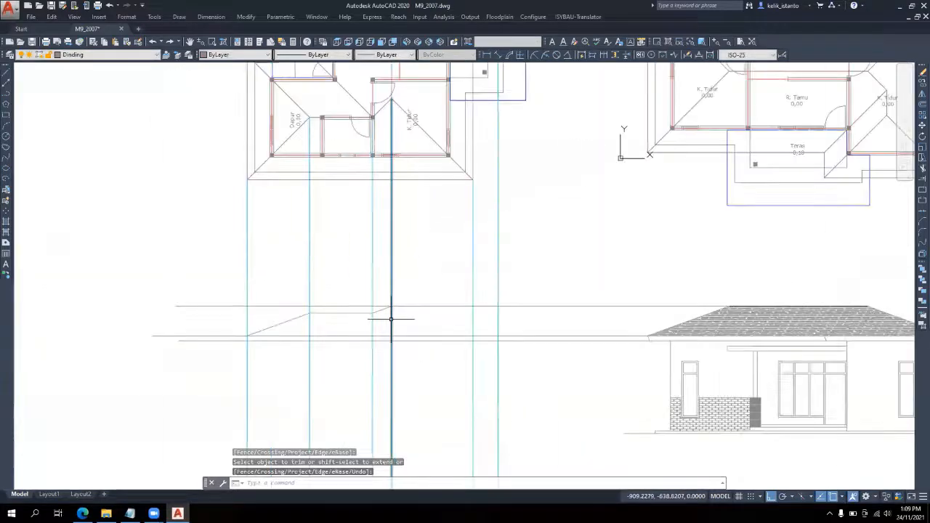
Mirror the short upper slope segment about the fourth vertical guide, keeping the original
scroll(401, 287, up, 4)
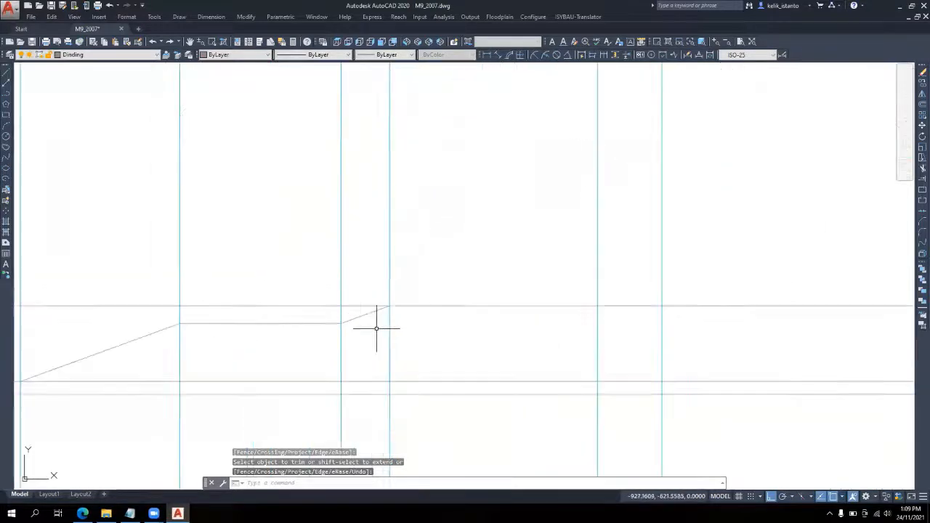
click(373, 313)
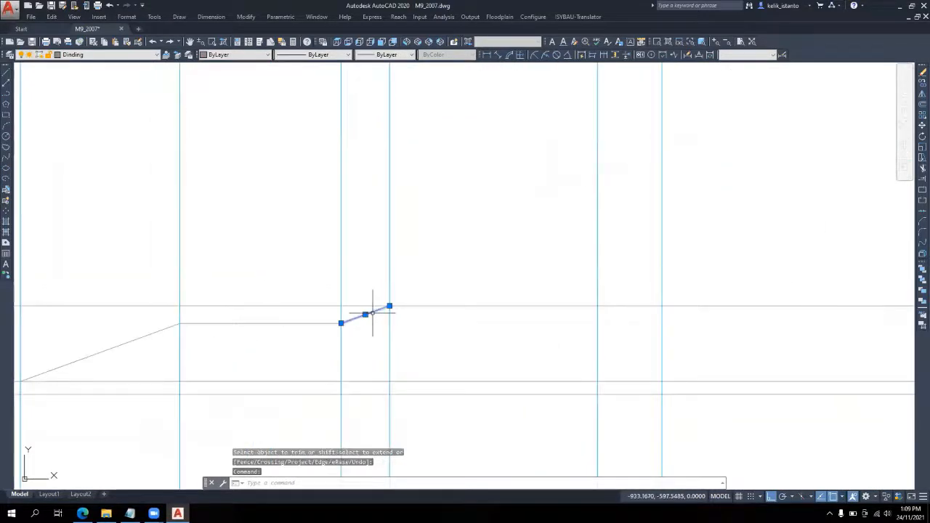
click(923, 93)
click(390, 307)
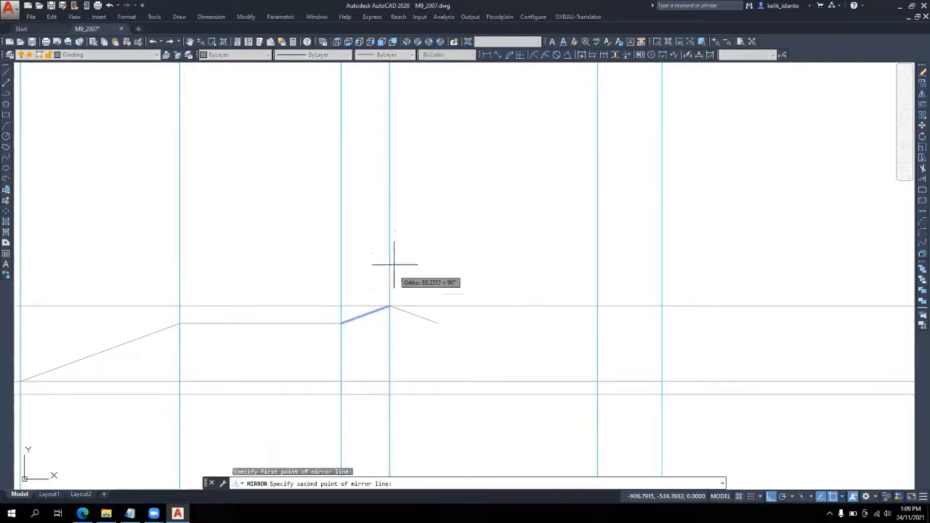
click(389, 251)
key(Return)
scroll(390, 250, down, 2)
scroll(390, 249, down, 2)
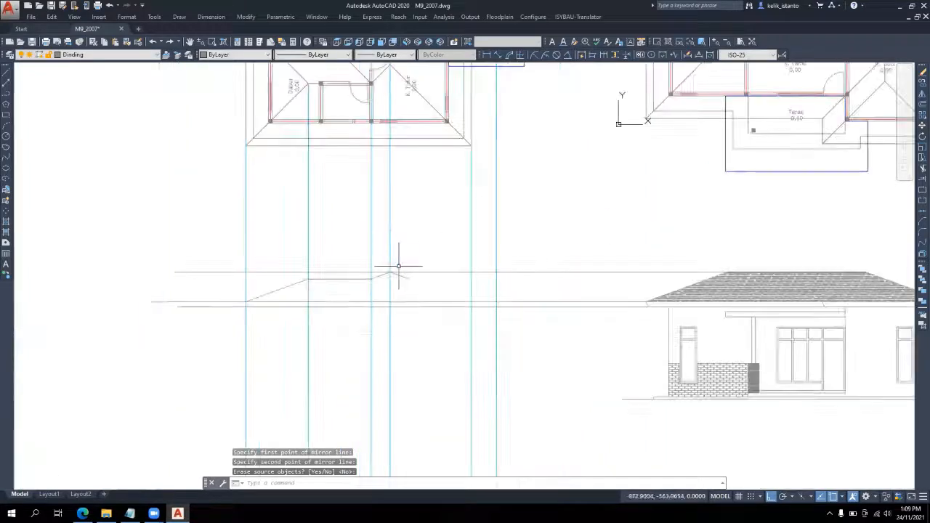
click(923, 178)
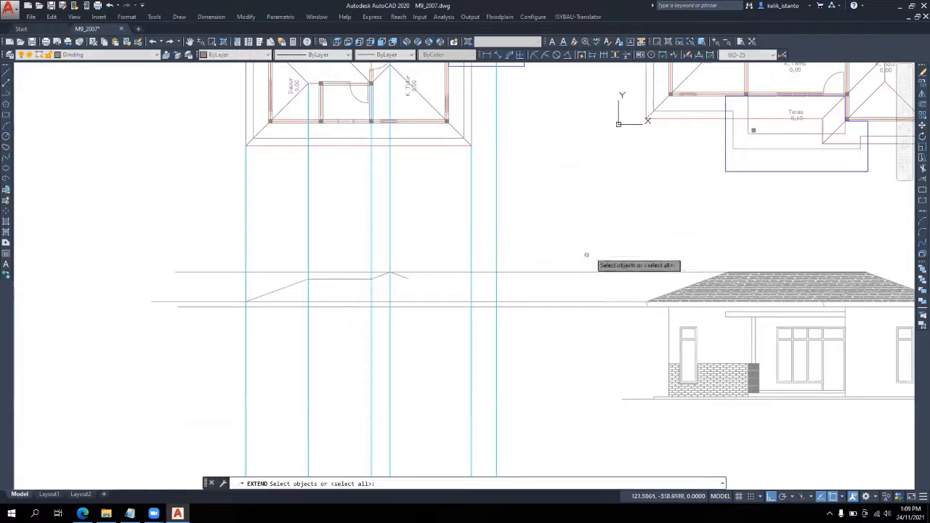
scroll(533, 312, up, 2)
click(473, 278)
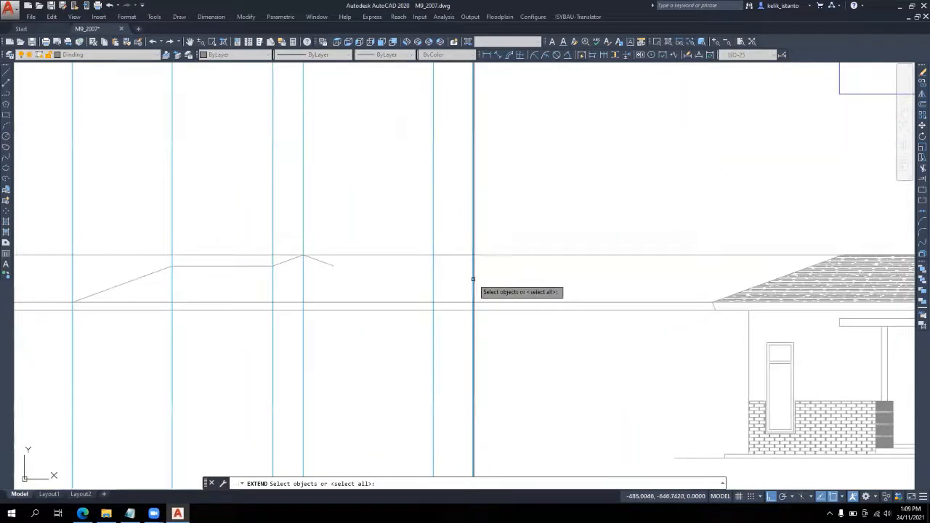
scroll(444, 339, down, 3)
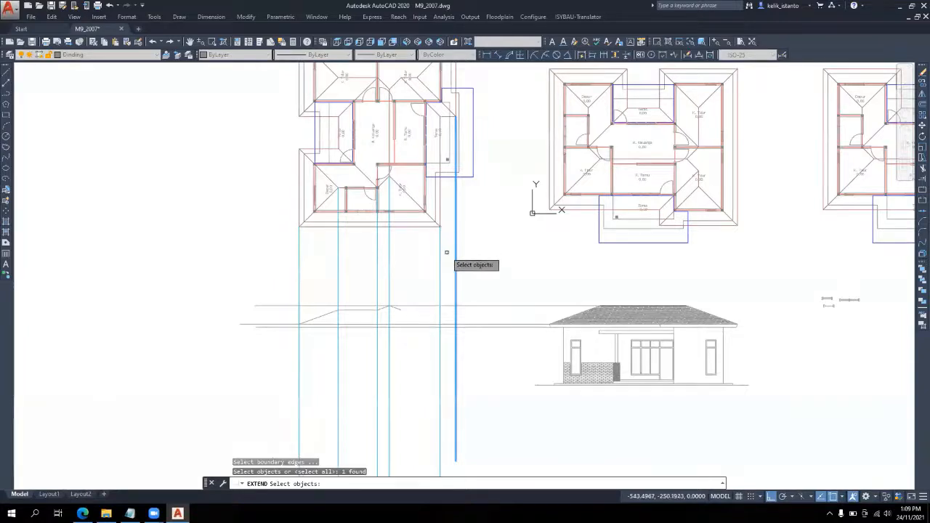
key(Escape)
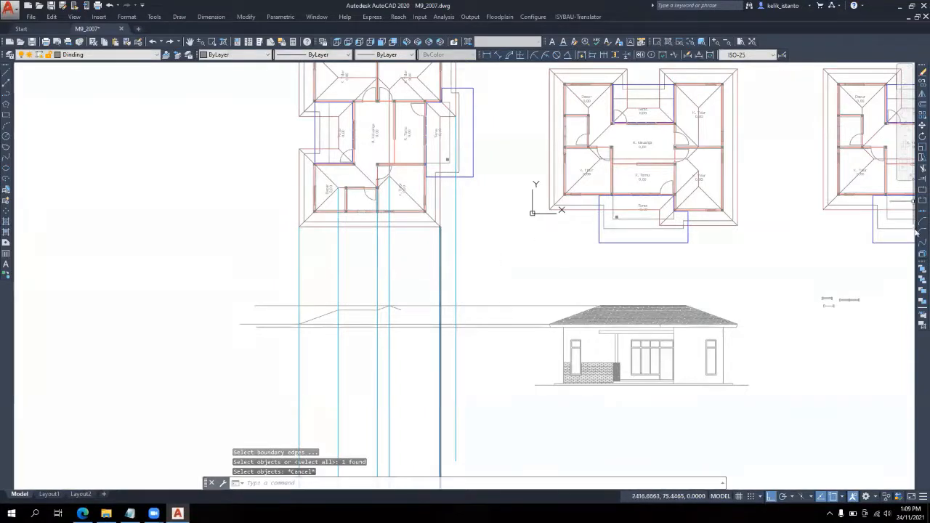
Extend the mirrored slope segment down to the fifth vertical guide, which marks the lower wing's roof corner
key(Return)
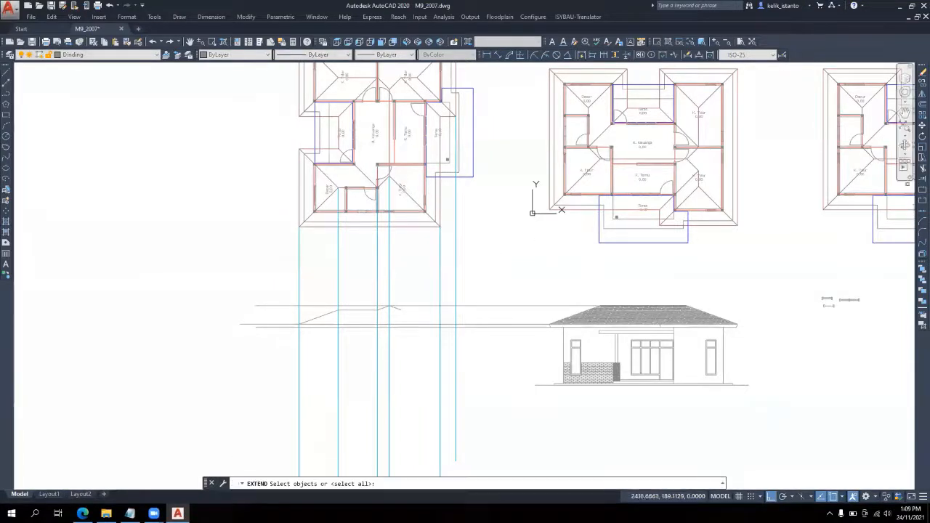
click(441, 290)
scroll(411, 281, up, 2)
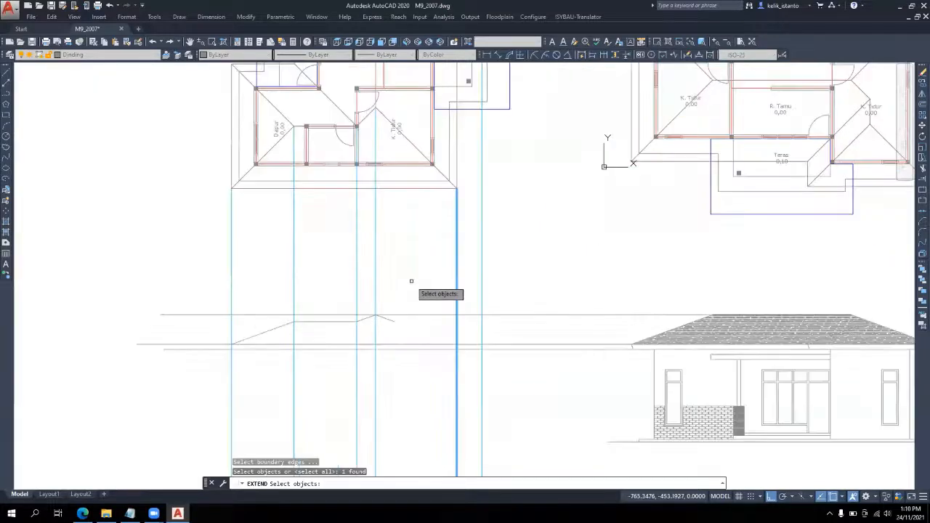
scroll(450, 332, up, 4)
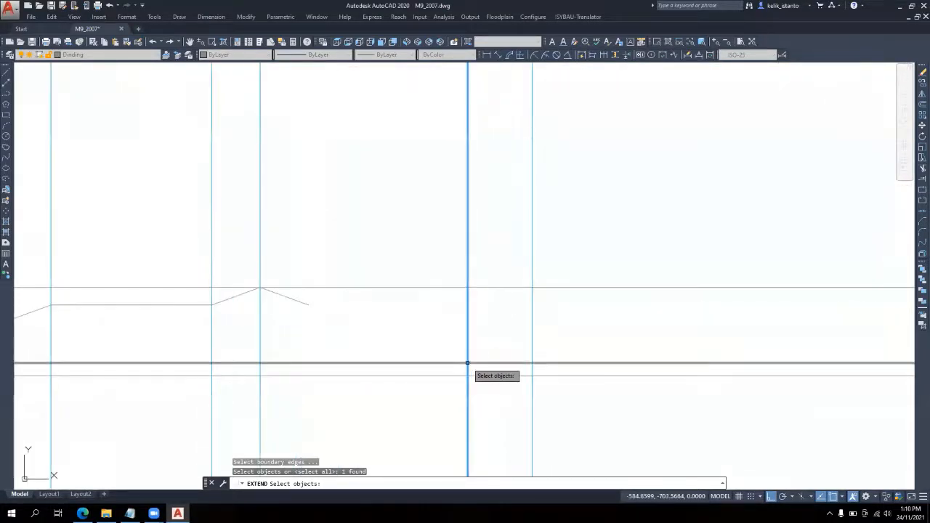
key(Return)
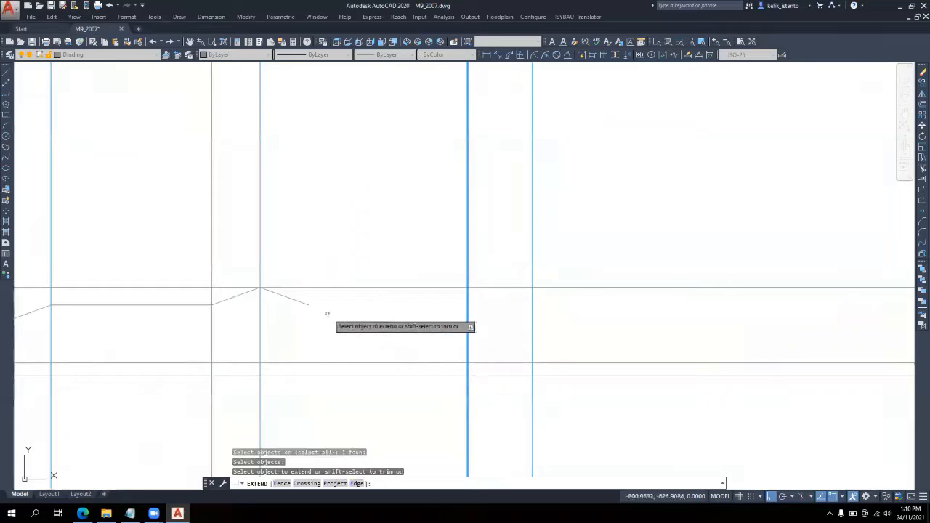
click(306, 305)
scroll(589, 259, down, 4)
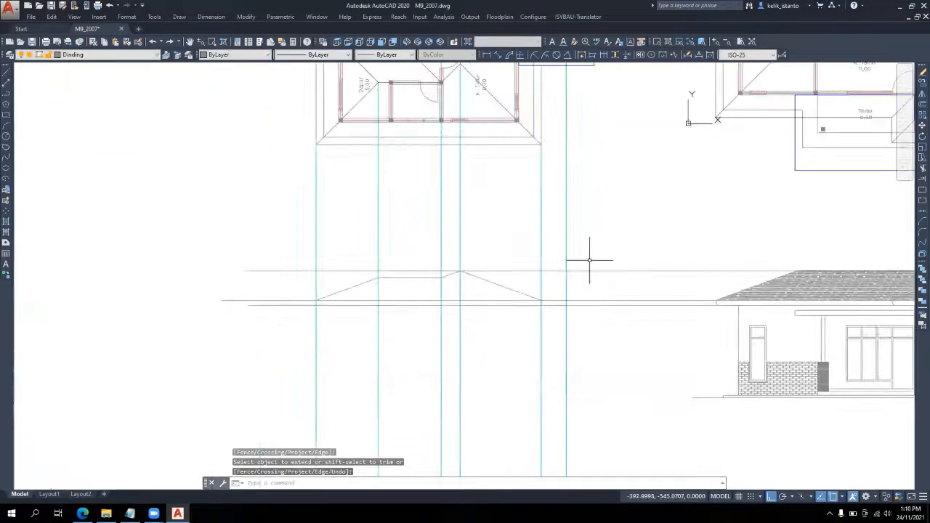
Delete the horizontal ridge height line projected from the front elevation's roof
mouse_move(569, 298)
middle_down()
mouse_move(470, 402)
mouse_move(478, 373)
middle_up()
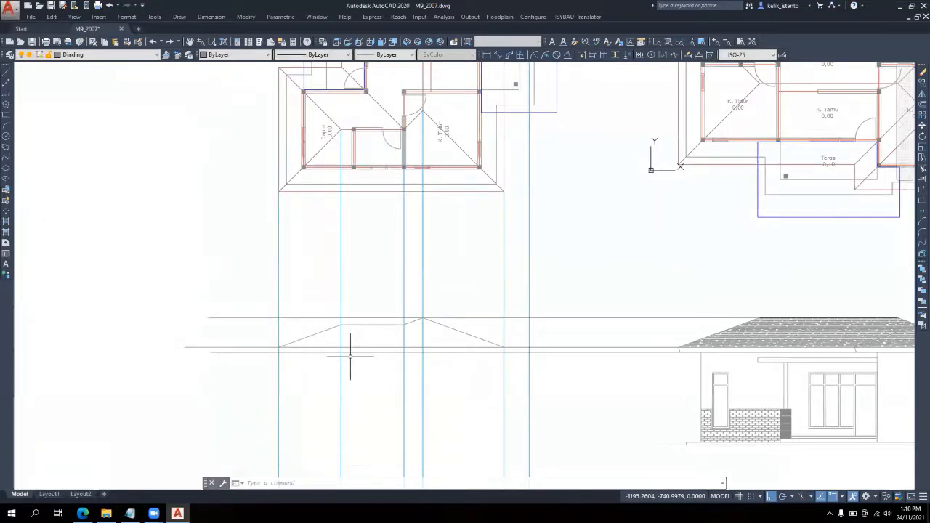
click(577, 316)
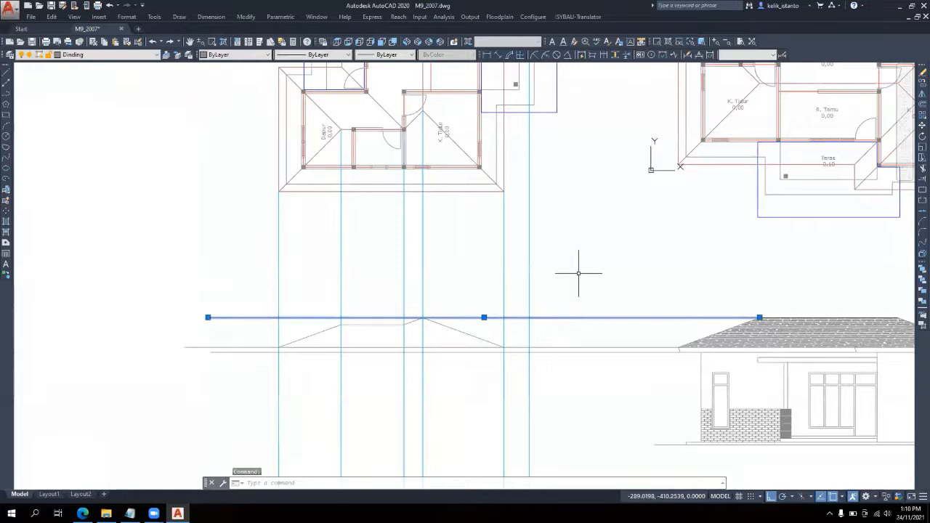
key(Delete)
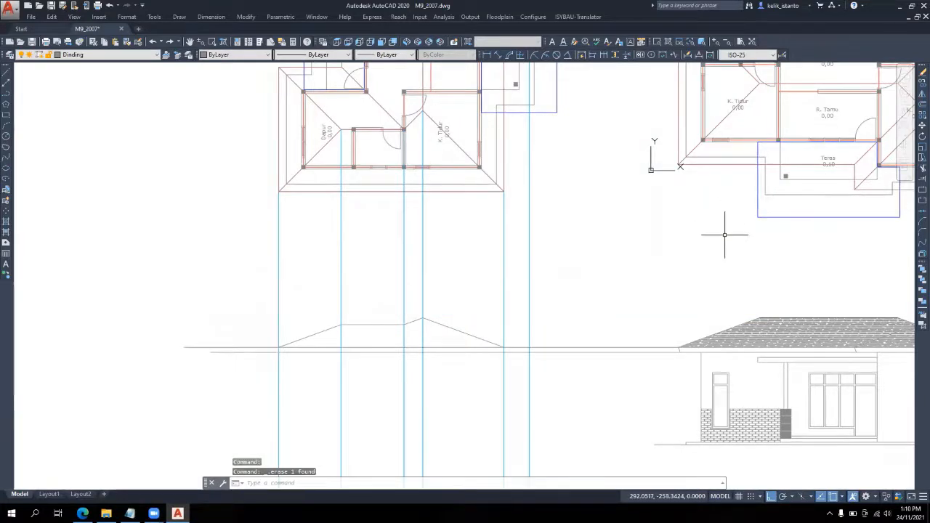
middle_drag(648, 266, 535, 297)
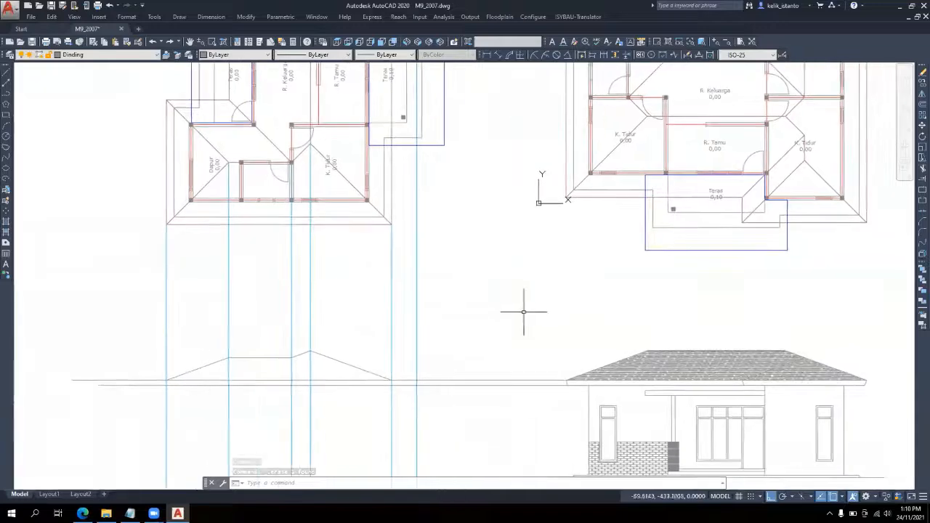
middle_drag(430, 366, 467, 450)
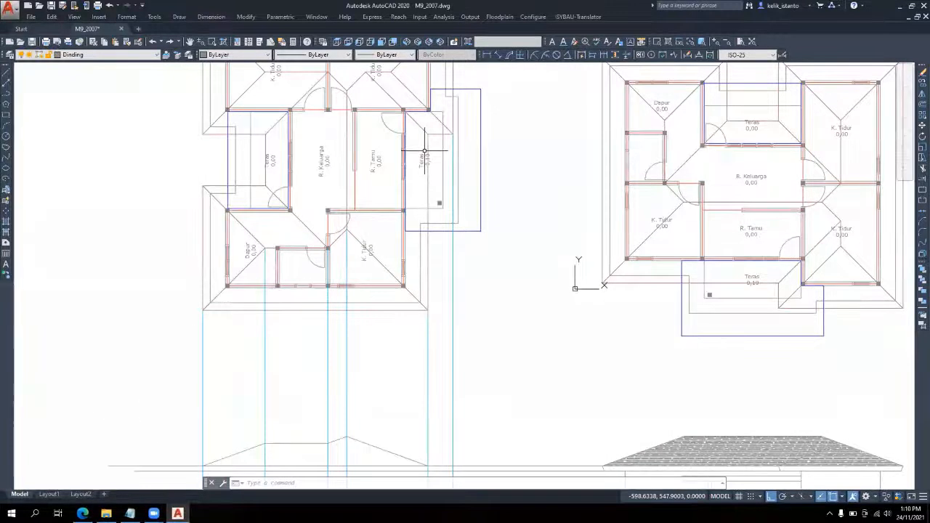
mouse_move(370, 235)
middle_down()
mouse_move(386, 120)
mouse_move(389, 270)
middle_up()
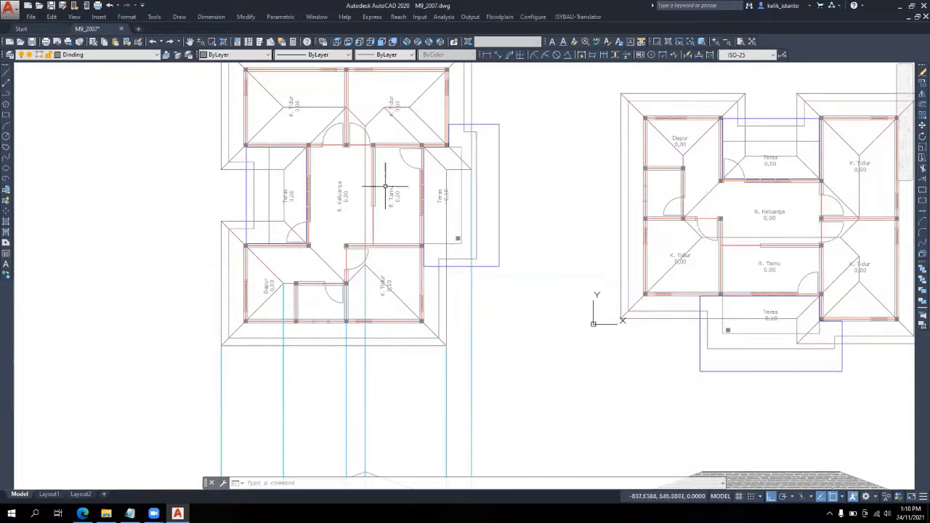
click(365, 290)
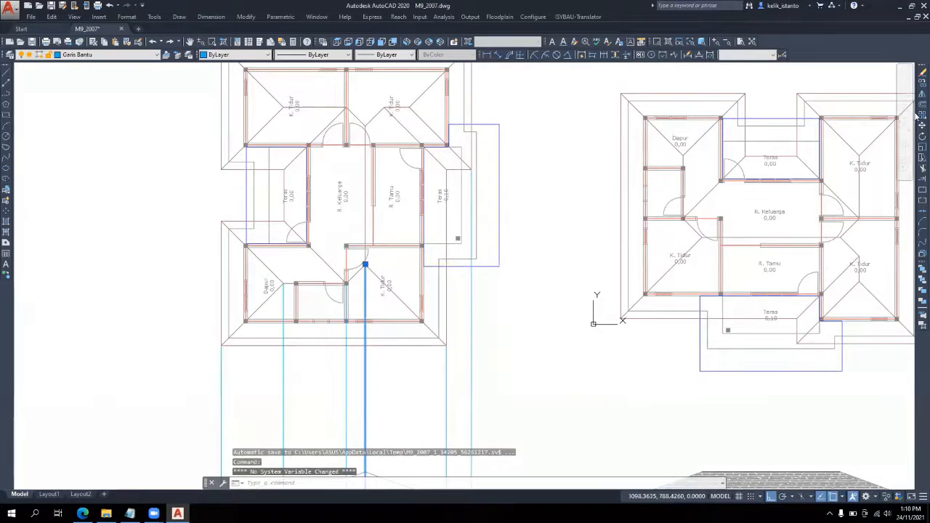
click(922, 87)
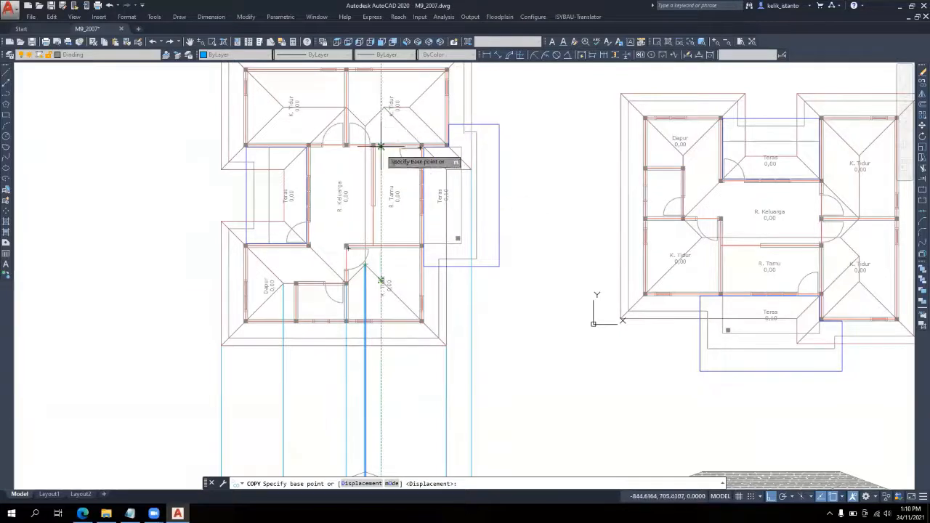
click(383, 107)
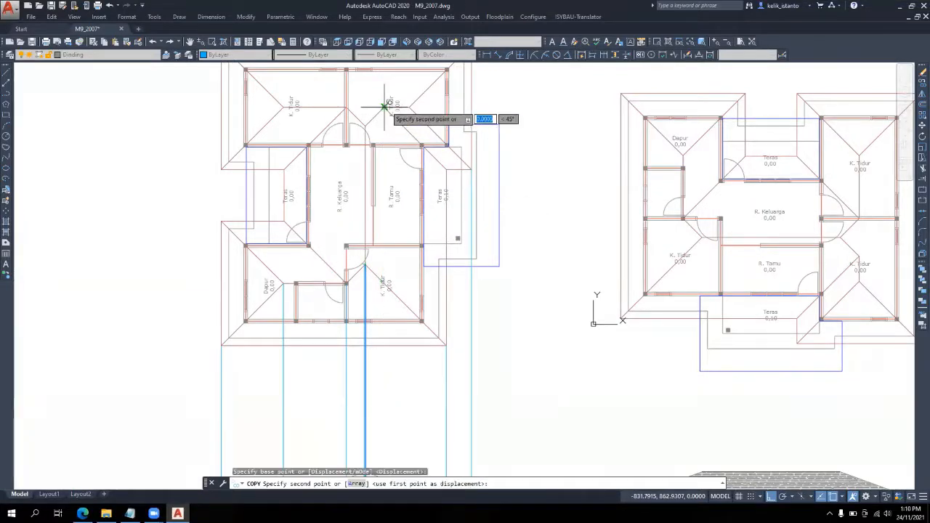
key(Escape)
Copy the fourth vertical guide from its upper end to both ends of the short ridge over the rotated plan's upper-right K. Tidur
click(364, 278)
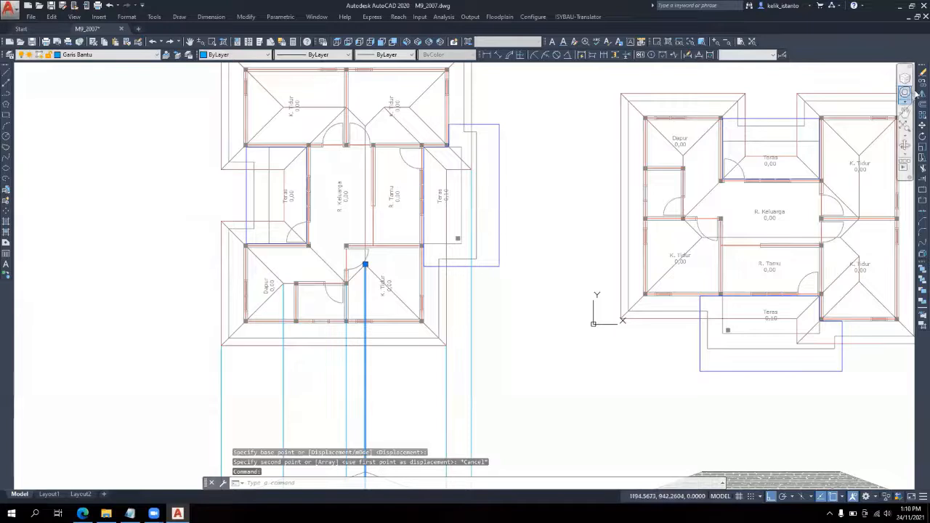
key(Return)
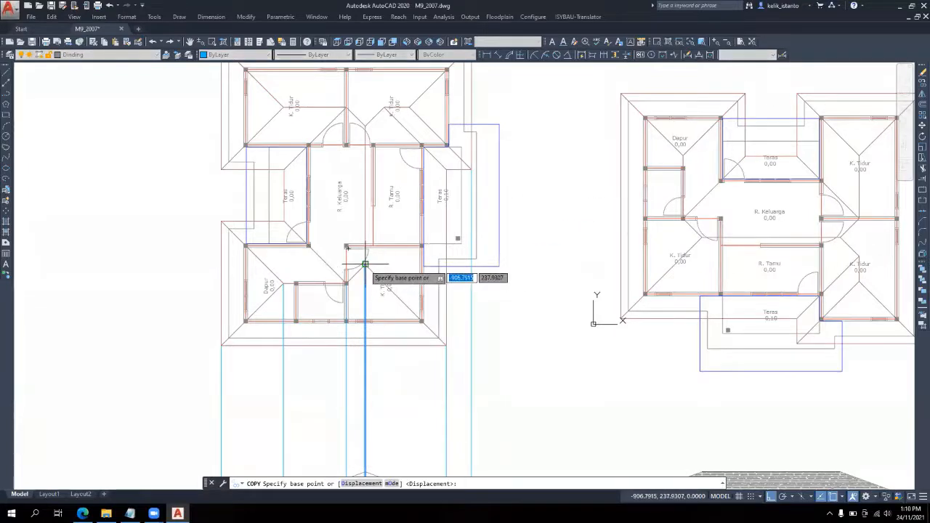
click(347, 247)
click(385, 98)
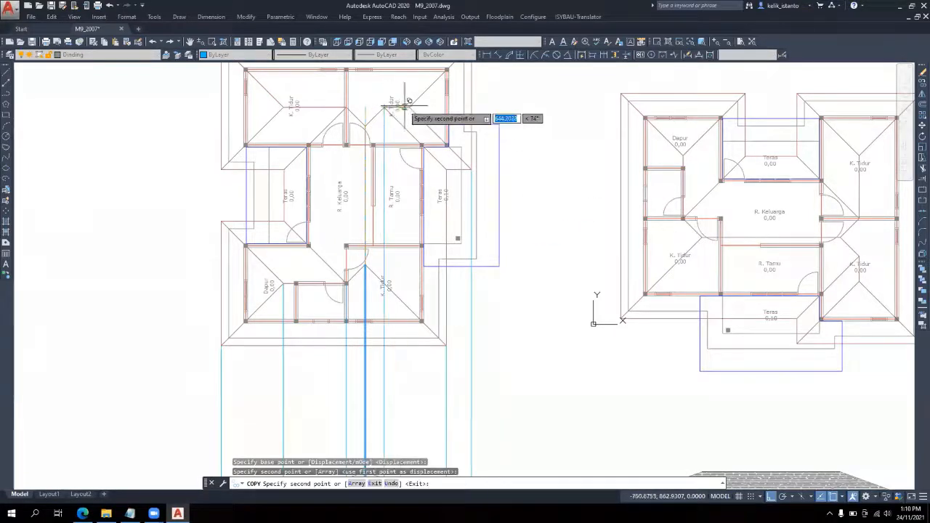
click(411, 100)
key(Escape)
Examine where the two copied guides run from the rotated roof plan across the side elevation's descending slope
scroll(436, 103, down, 5)
scroll(429, 249, up, 3)
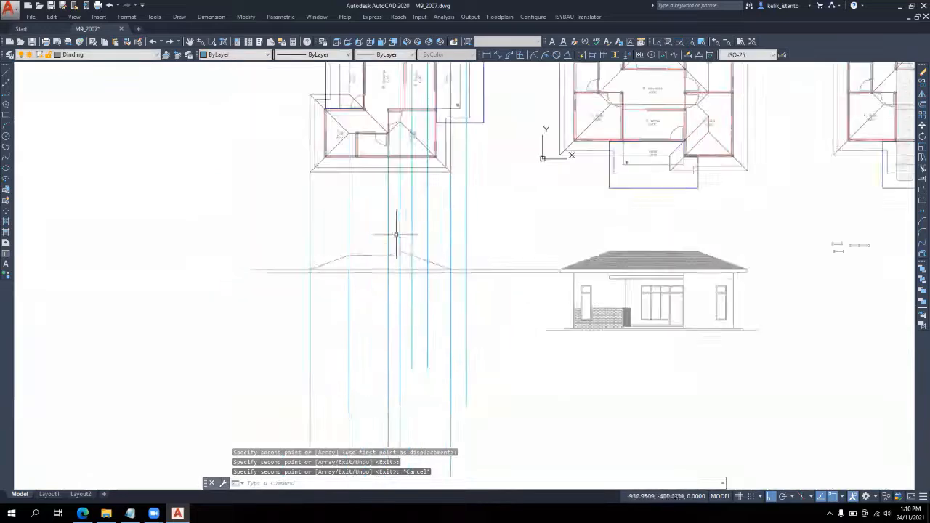
scroll(448, 288, up, 2)
mouse_move(434, 294)
middle_down()
mouse_move(425, 486)
mouse_move(423, 435)
middle_up()
scroll(392, 332, down, 3)
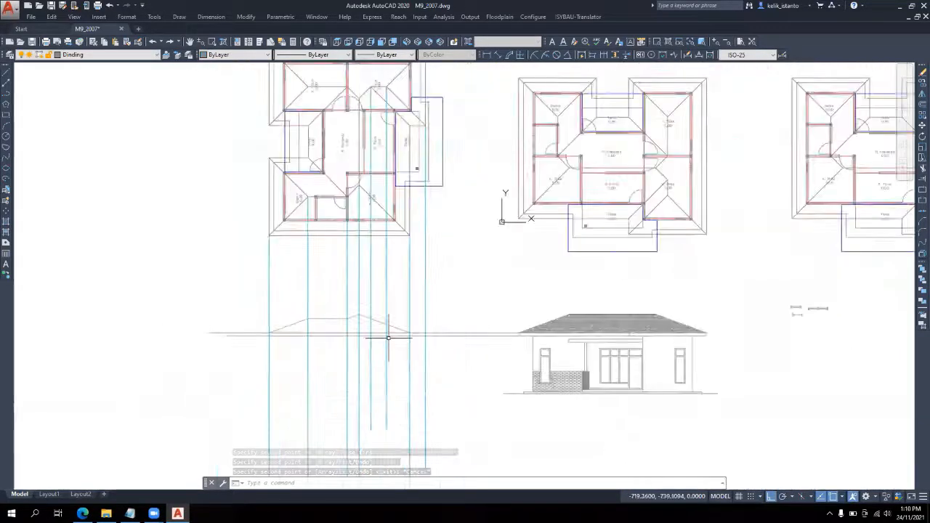
scroll(387, 368, up, 1)
scroll(378, 369, down, 2)
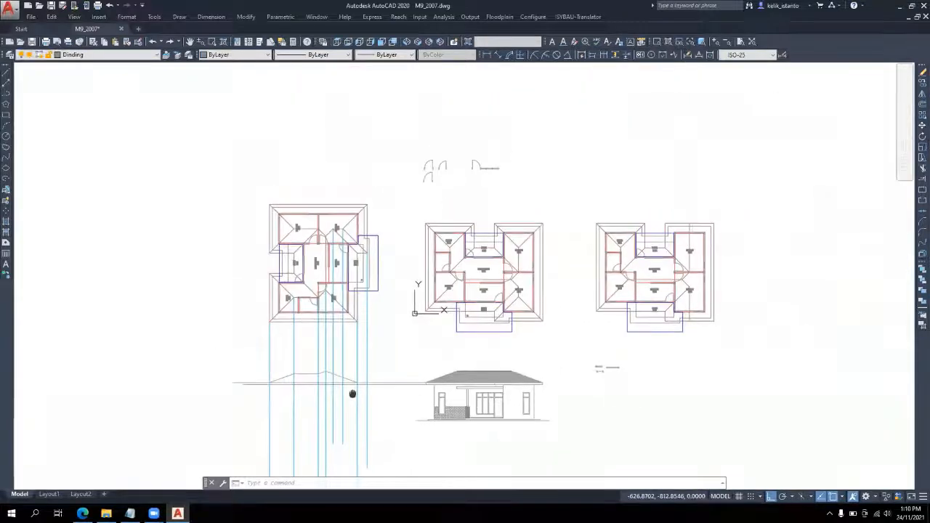
scroll(345, 392, up, 5)
scroll(344, 392, down, 2)
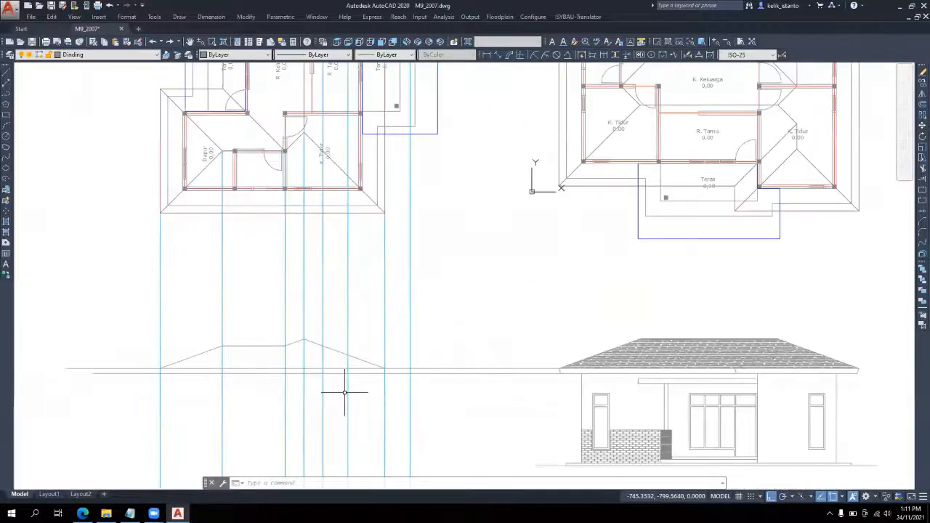
mouse_move(341, 361)
middle_down()
mouse_move(332, 421)
mouse_move(340, 442)
middle_up()
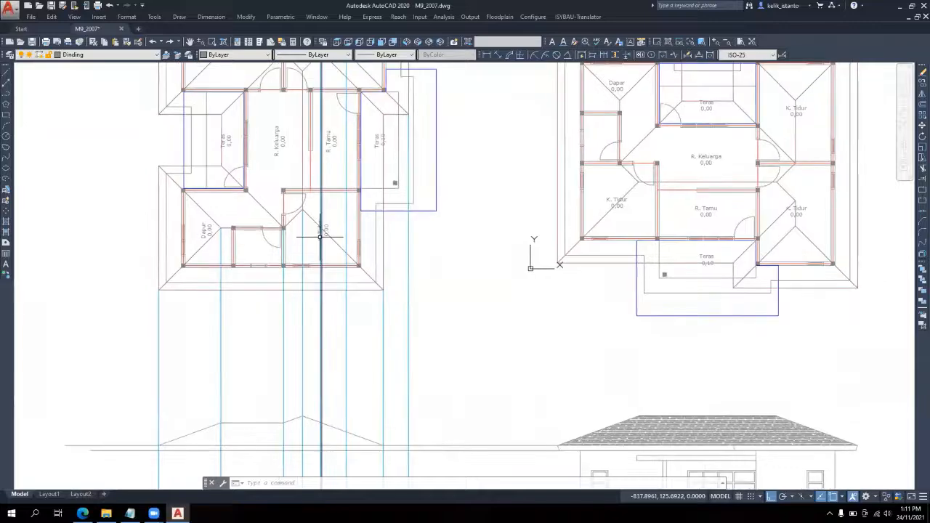
mouse_move(322, 247)
middle_down()
mouse_move(312, 355)
mouse_move(307, 141)
middle_up()
scroll(301, 297, up, 3)
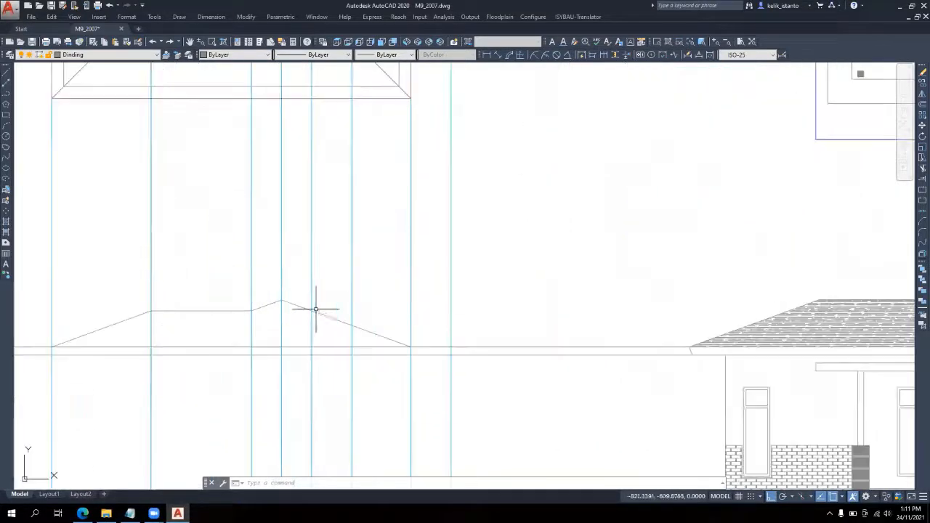
scroll(314, 314, down, 2)
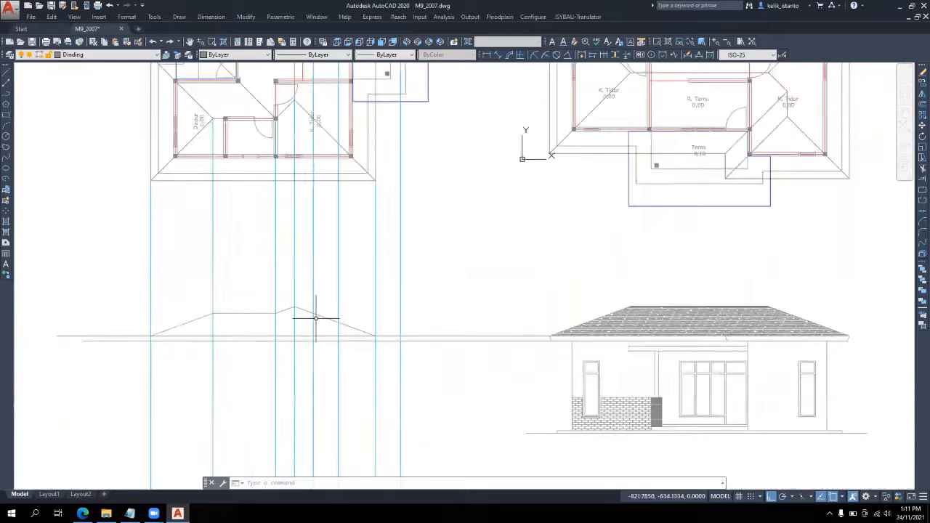
scroll(316, 318, up, 2)
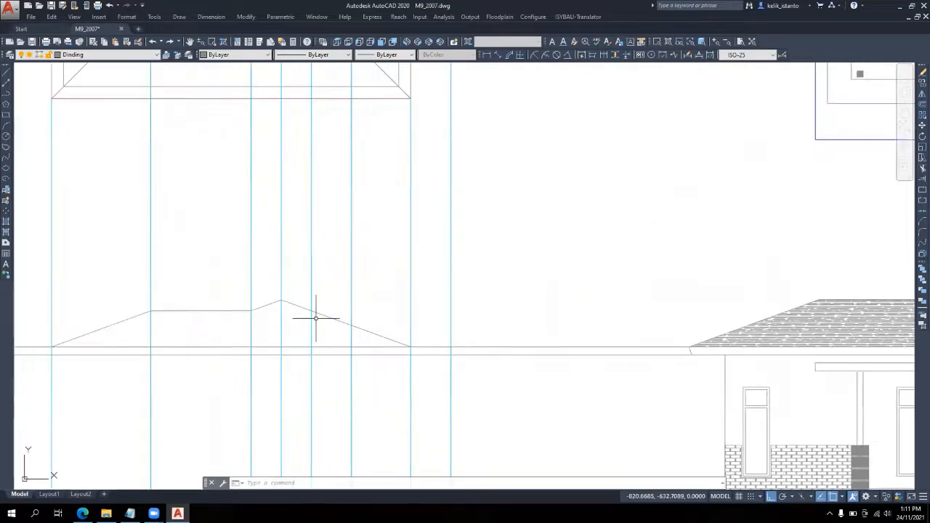
Draw a horizontal ridge line from the descending slope's intersection with the first copied guide to the second copied guide
click(7, 76)
scroll(311, 327, up, 2)
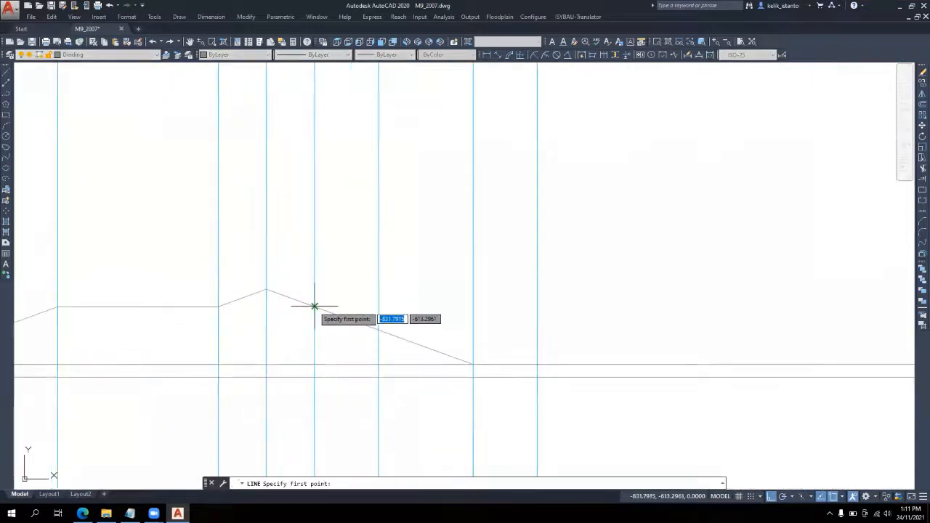
click(314, 306)
scroll(406, 354, down, 4)
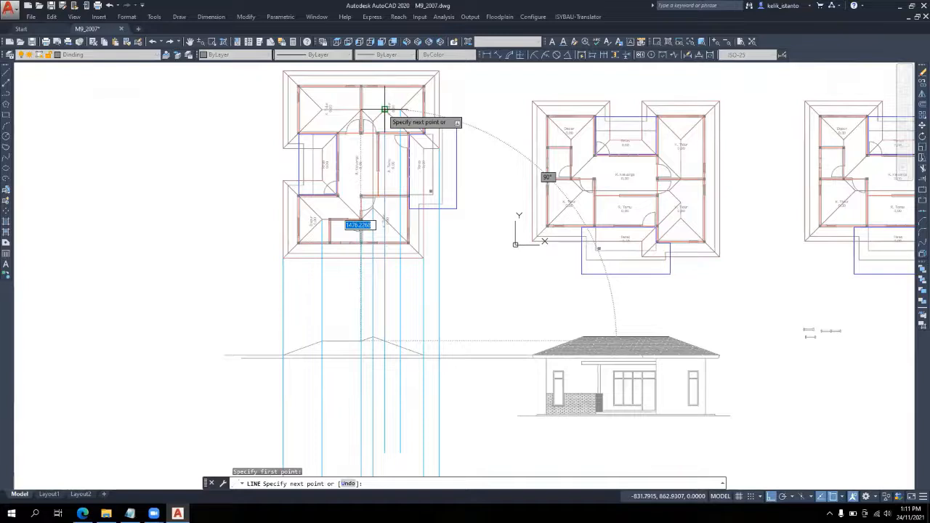
scroll(416, 341, up, 4)
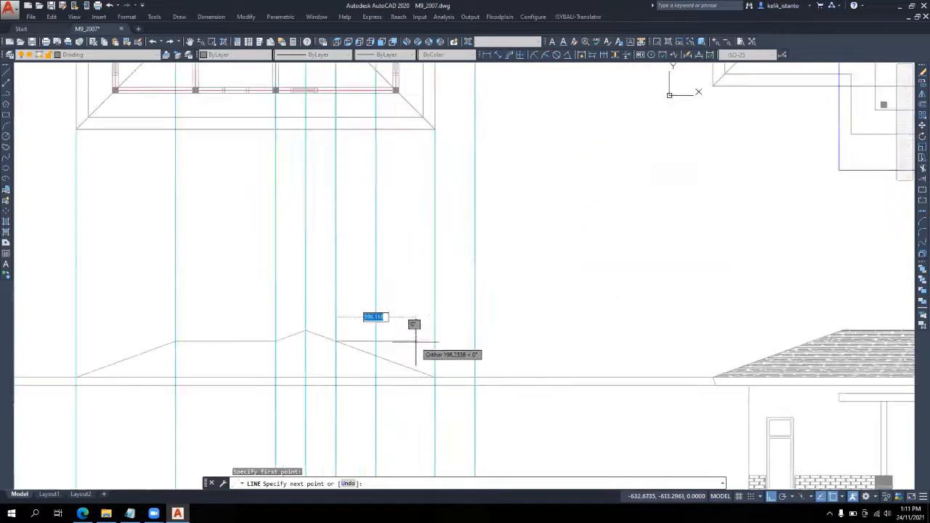
click(375, 340)
key(Return)
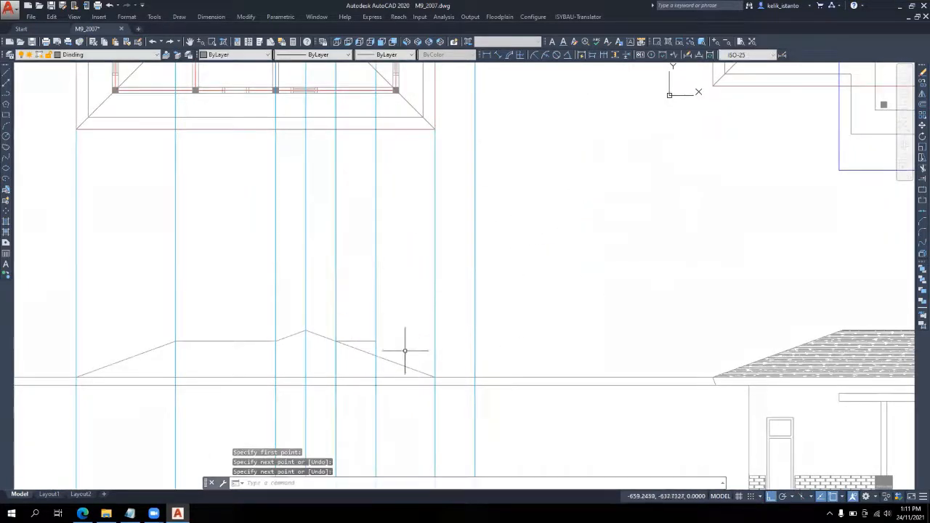
scroll(400, 380, down, 2)
scroll(399, 377, up, 2)
scroll(378, 384, down, 2)
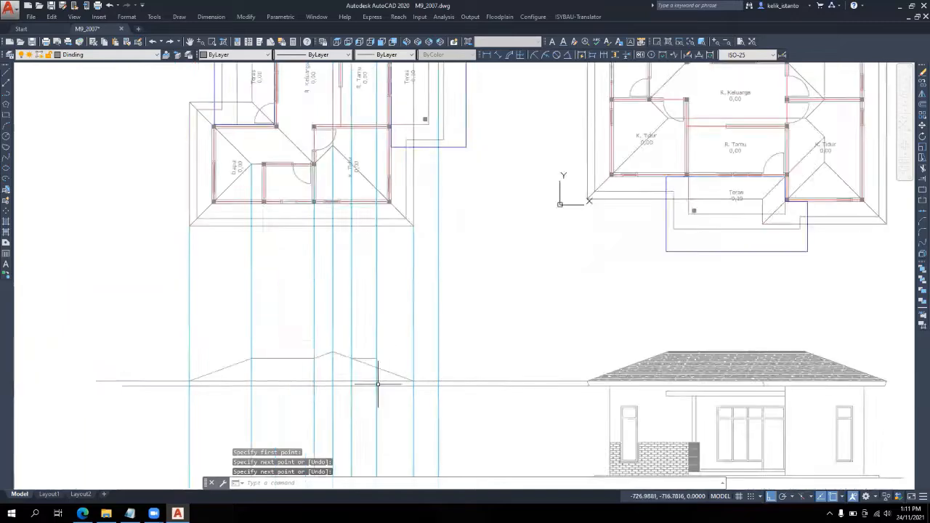
middle_drag(385, 256, 349, 427)
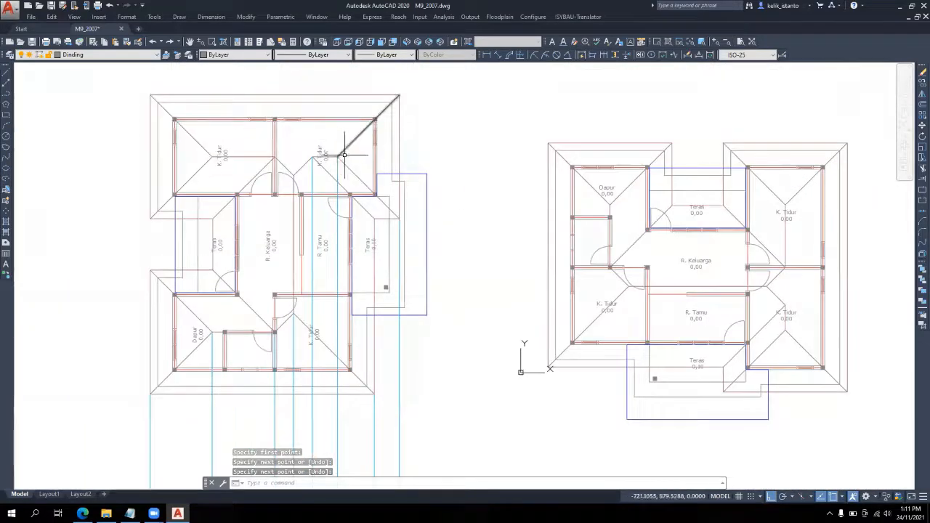
Copy the side elevation's descending slope from its peak to the right end of the short horizontal ridge
scroll(344, 223, down, 2)
scroll(343, 218, down, 2)
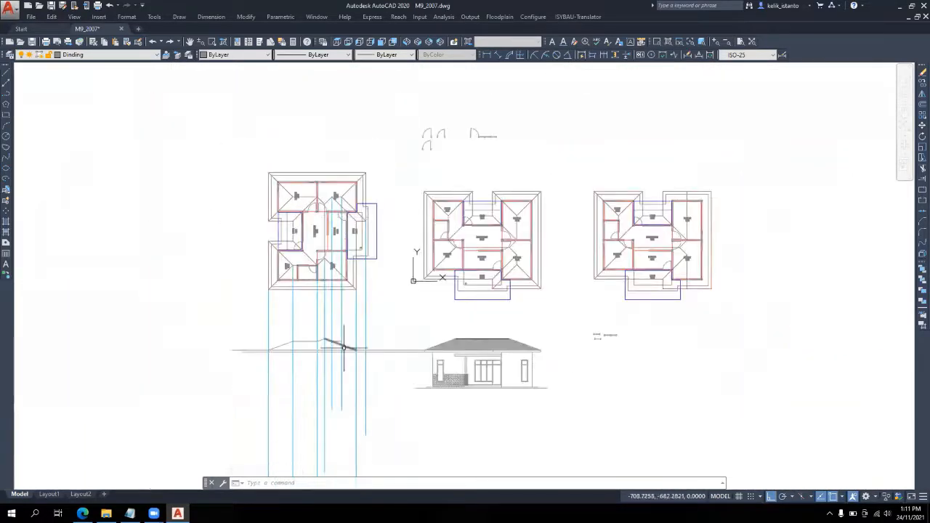
scroll(352, 352, up, 4)
scroll(340, 353, up, 2)
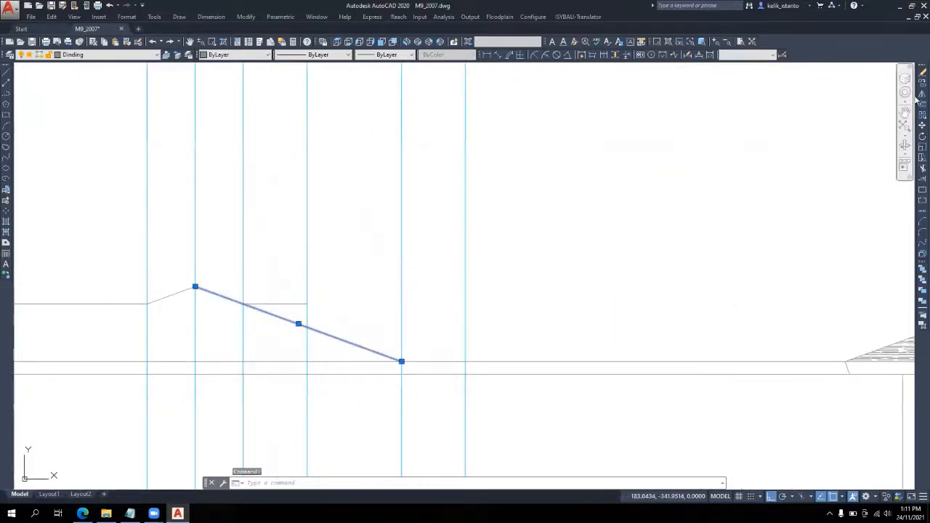
click(921, 82)
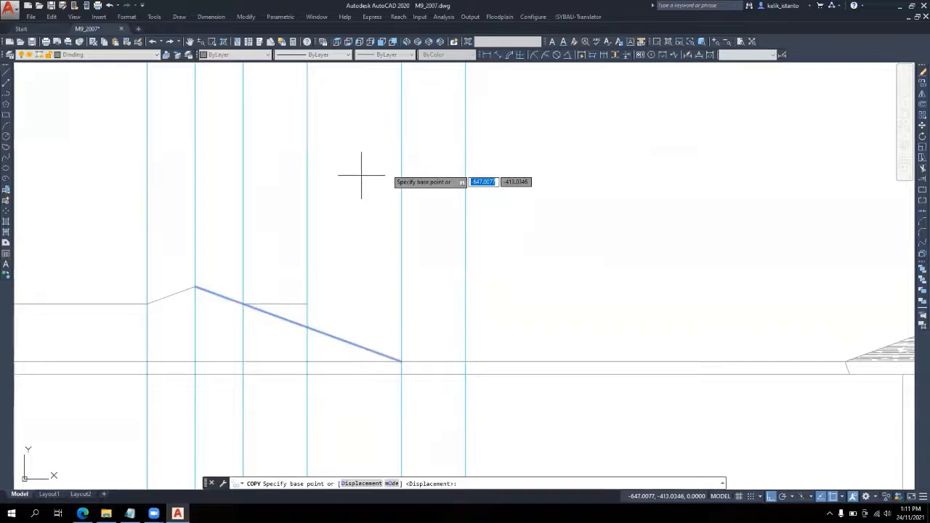
click(194, 287)
scroll(296, 314, up, 2)
click(324, 287)
scroll(254, 226, down, 1)
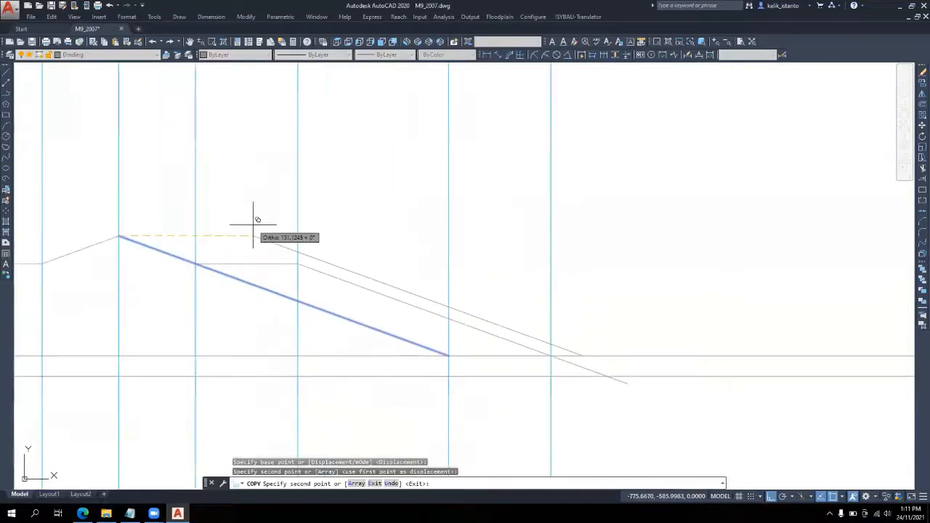
key(Escape)
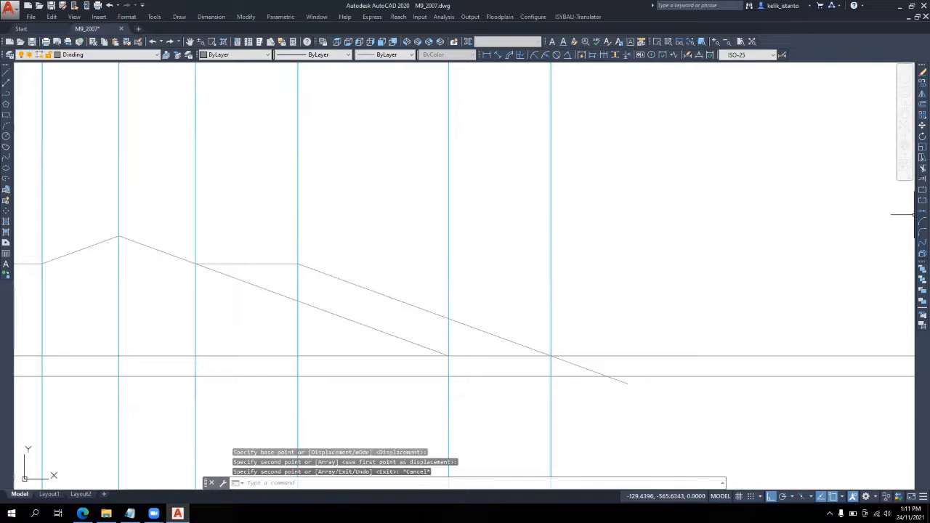
Trim the copied slope's overhang beyond the outermost right vertical guide
click(921, 168)
click(551, 404)
scroll(566, 406, up, 2)
key(Return)
click(565, 334)
key(Return)
scroll(539, 317, down, 6)
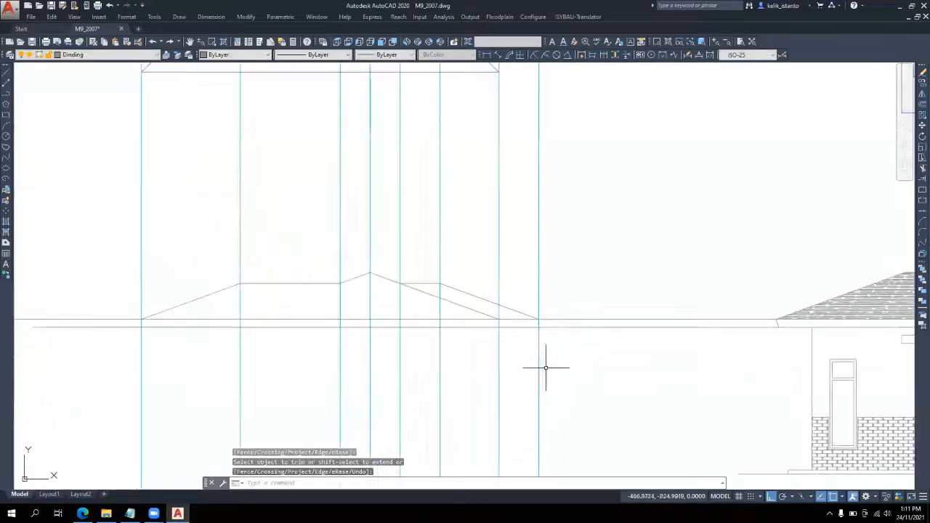
scroll(546, 369, down, 2)
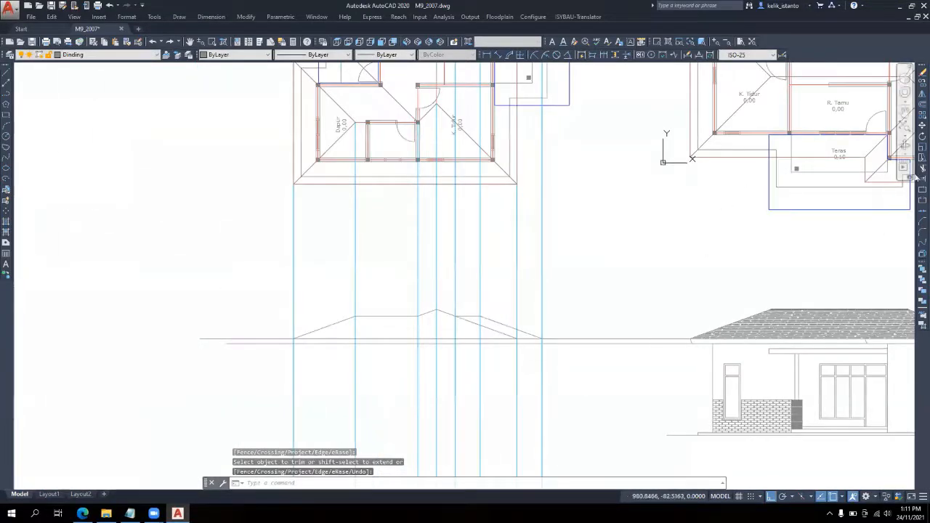
Trim the side elevation's upper eave line at both ends, using the two outermost vertical guides as cutting edges
click(920, 167)
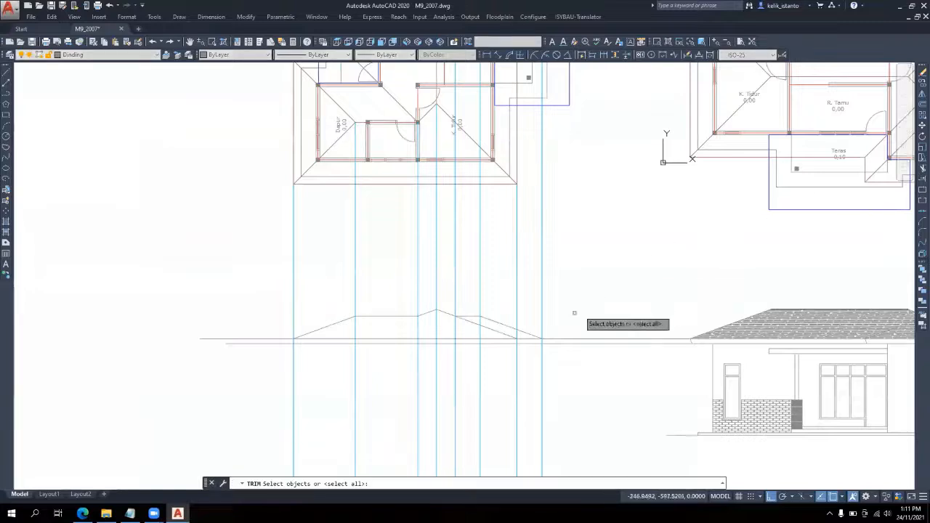
click(542, 332)
click(293, 317)
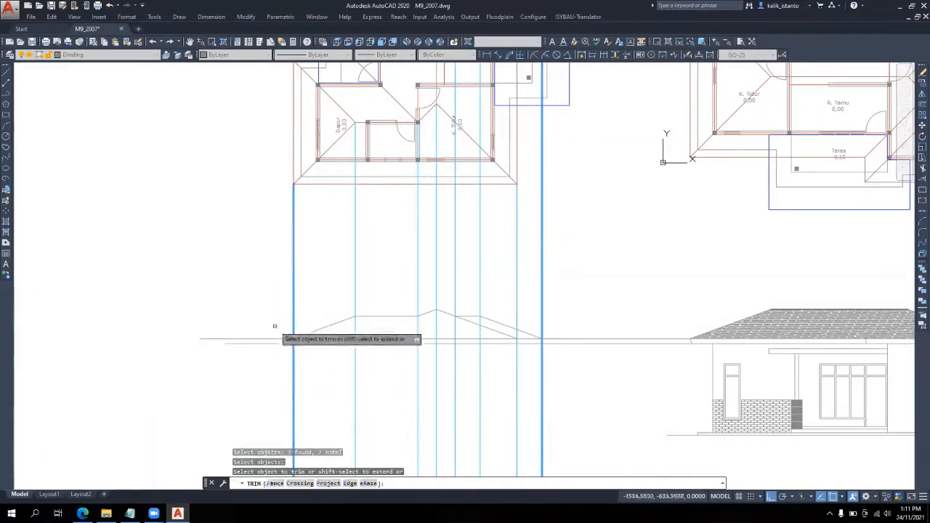
key(Return)
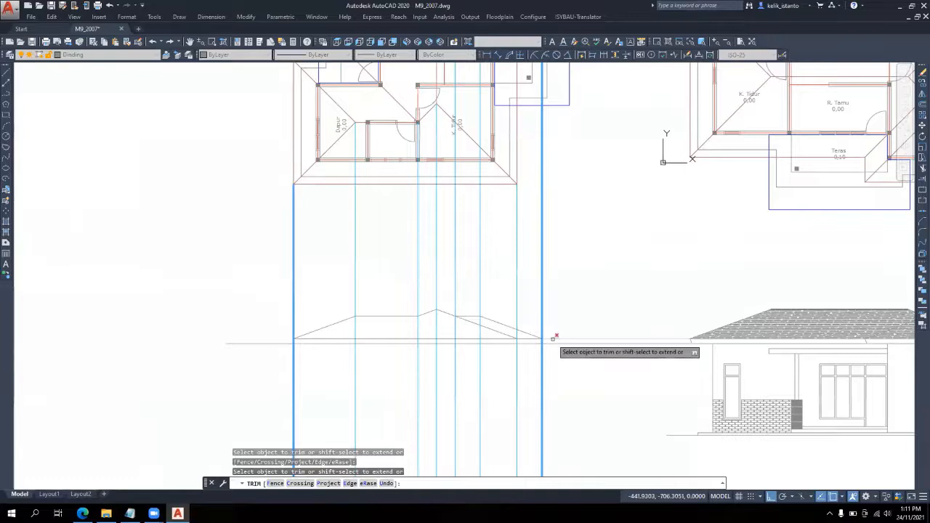
key(Return)
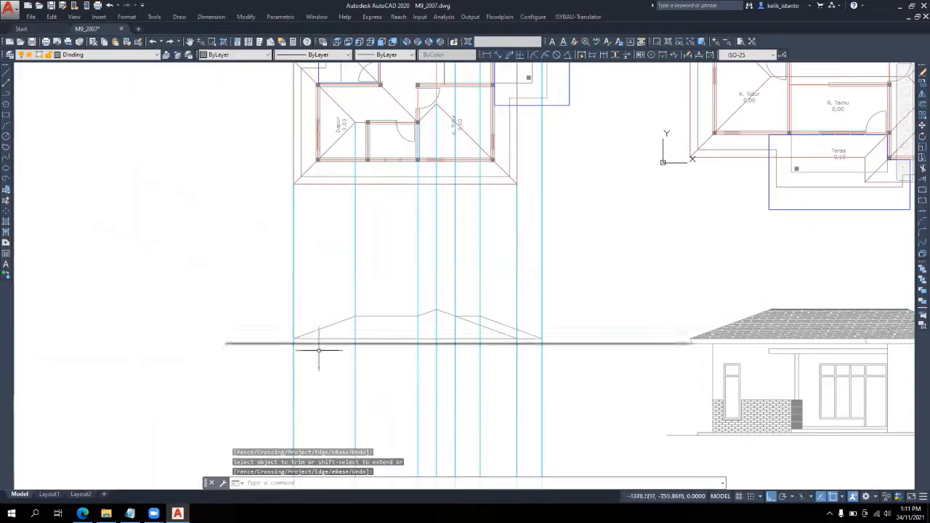
Copy the short slanted fascia edge from the front elevation's left eave corner to the side elevation's left eave corner
scroll(694, 356, up, 4)
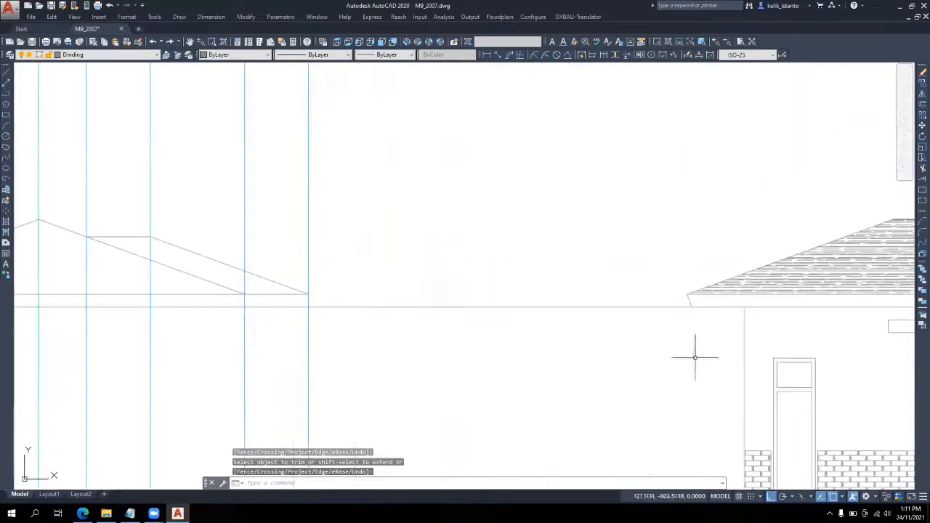
click(690, 301)
click(920, 84)
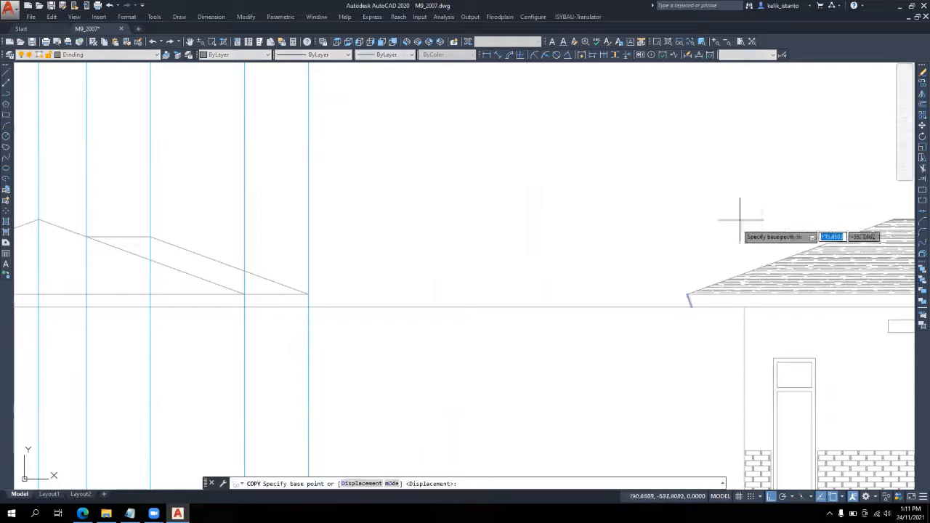
click(688, 294)
scroll(720, 333, down, 2)
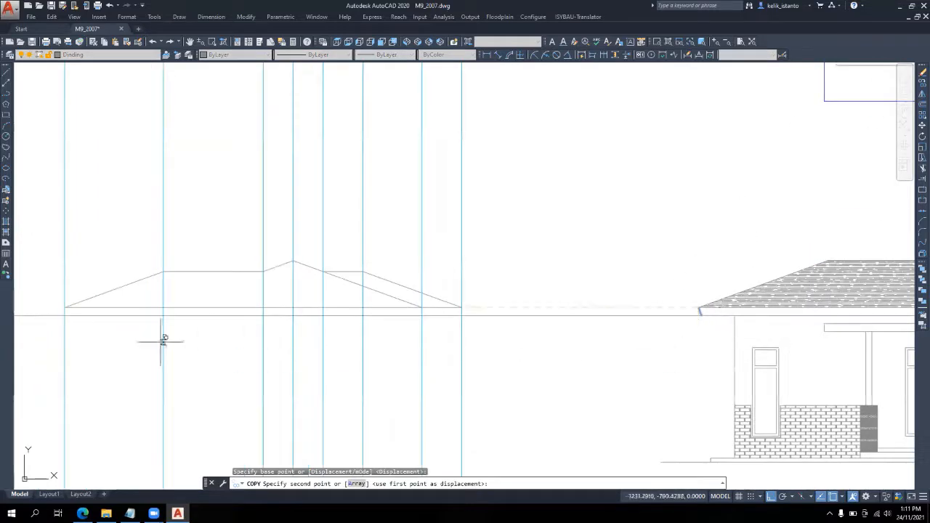
scroll(79, 315, up, 2)
click(57, 300)
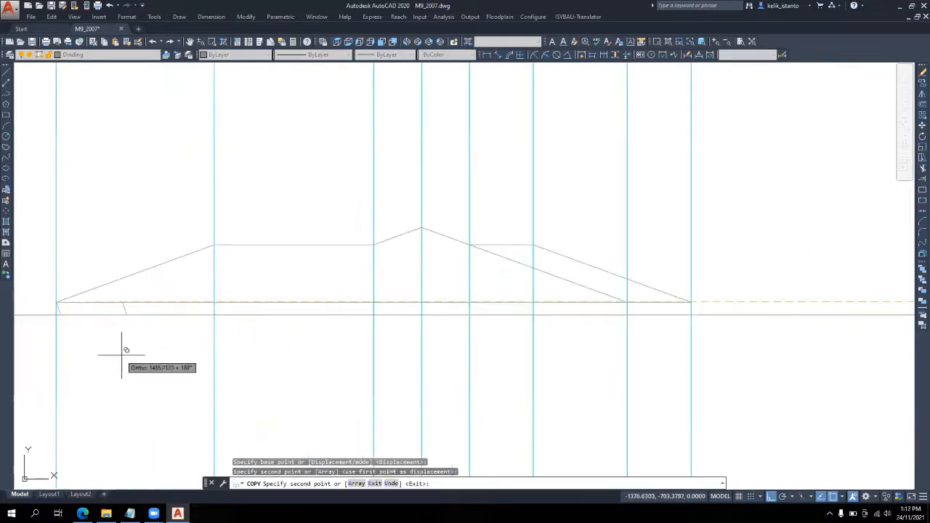
key(Return)
scroll(207, 354, down, 2)
scroll(156, 354, down, 4)
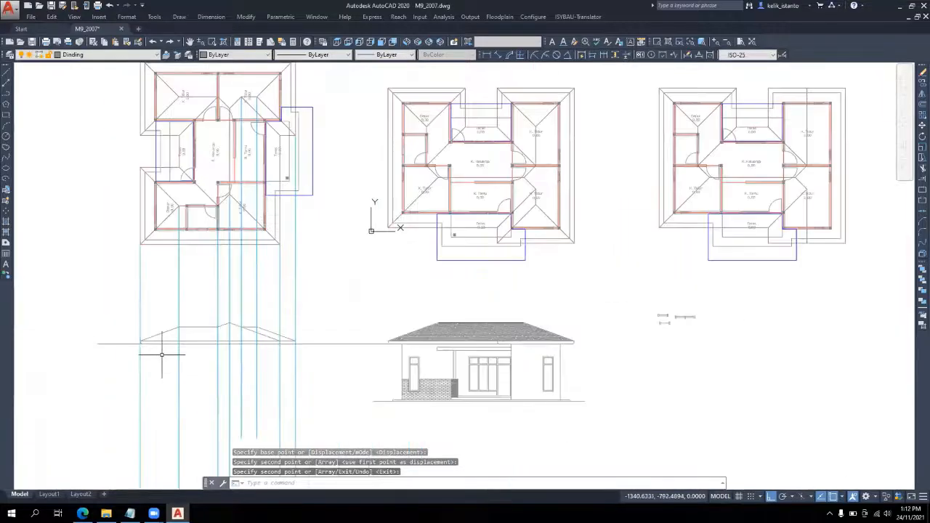
Mirror the copied fascia edge across a vertical axis at the middle of the upper eave line, keeping the original
scroll(157, 338, up, 2)
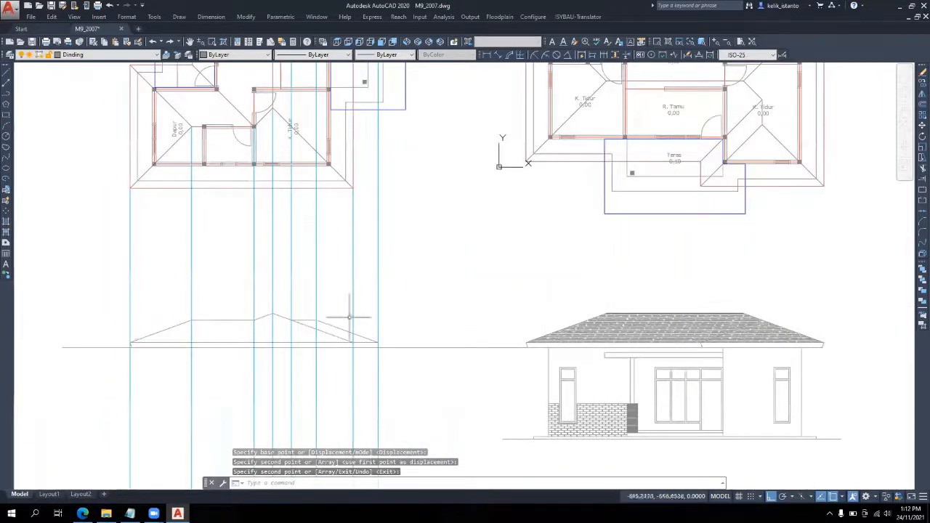
scroll(116, 345, up, 4)
click(159, 347)
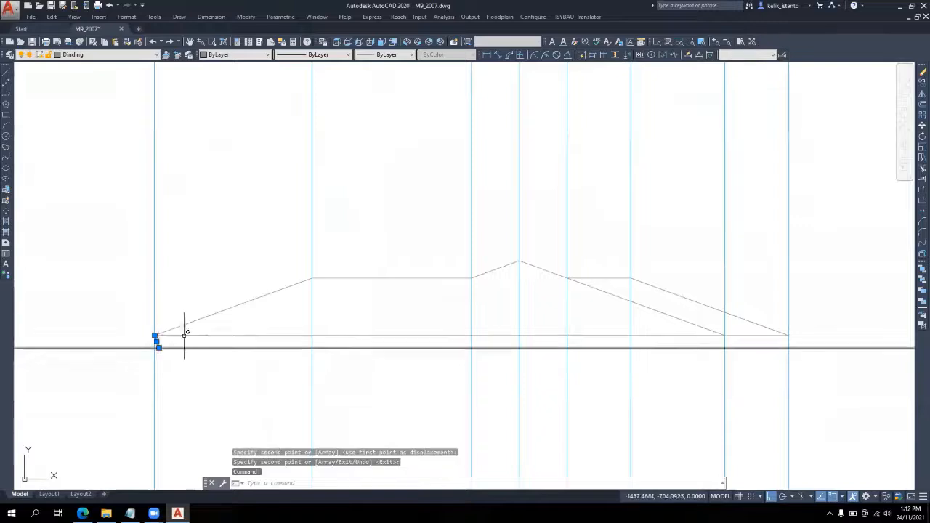
click(920, 94)
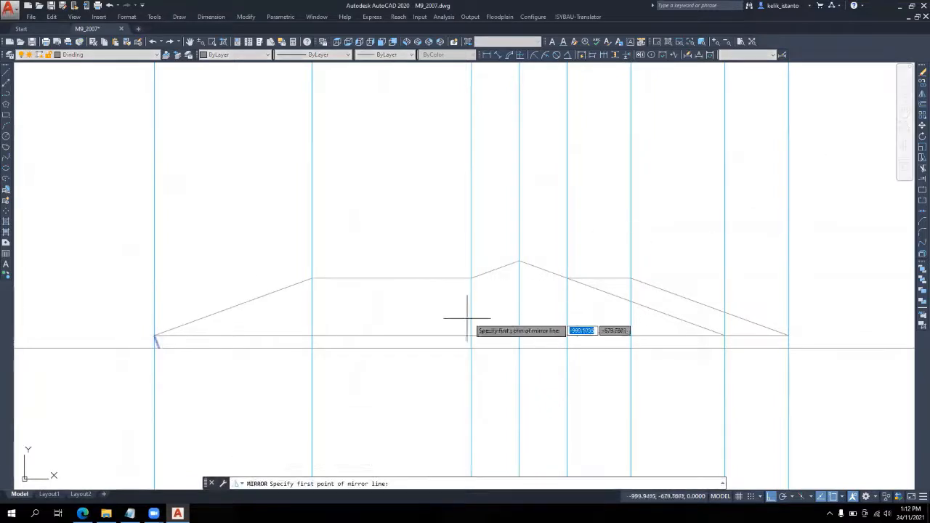
click(427, 334)
click(425, 410)
key(Return)
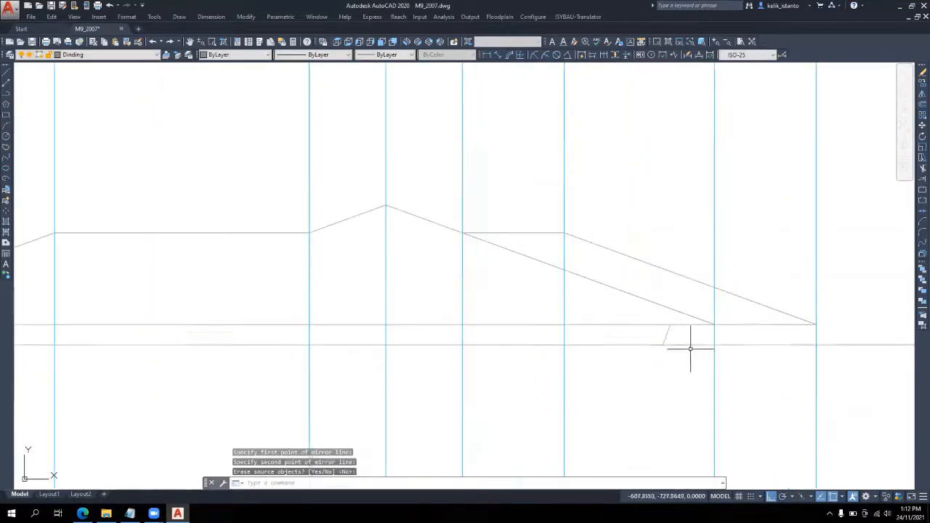
Move the mirrored fascia edge by its upper endpoint to the lower end of the inner descending slope
scroll(697, 354, up, 2)
click(666, 334)
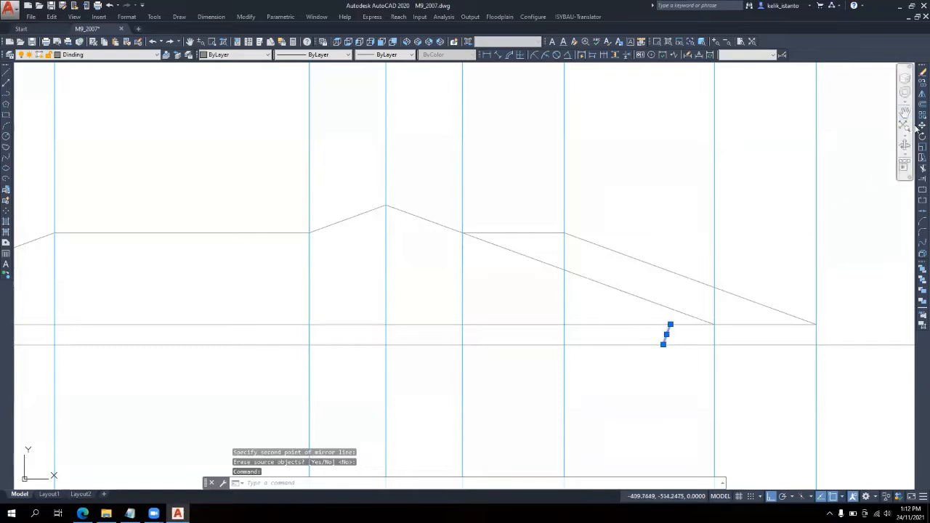
click(920, 125)
scroll(694, 311, up, 2)
click(661, 333)
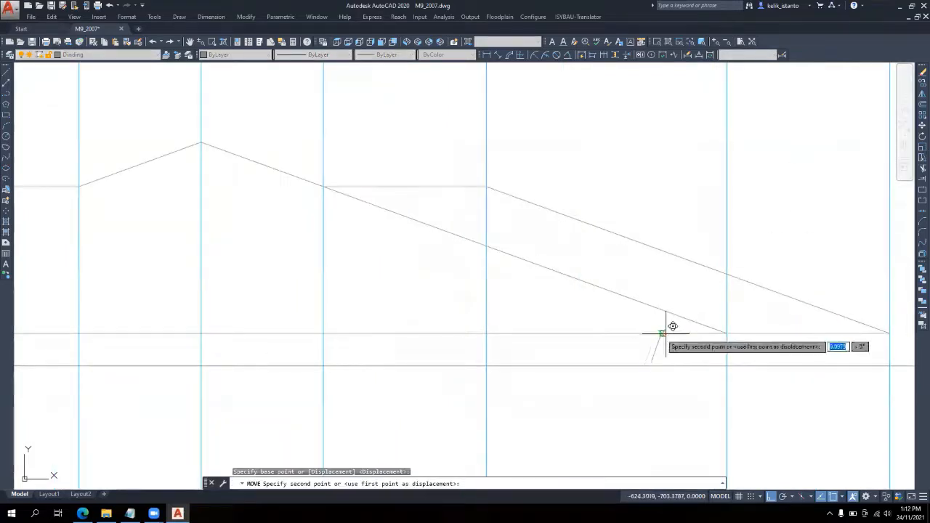
click(726, 333)
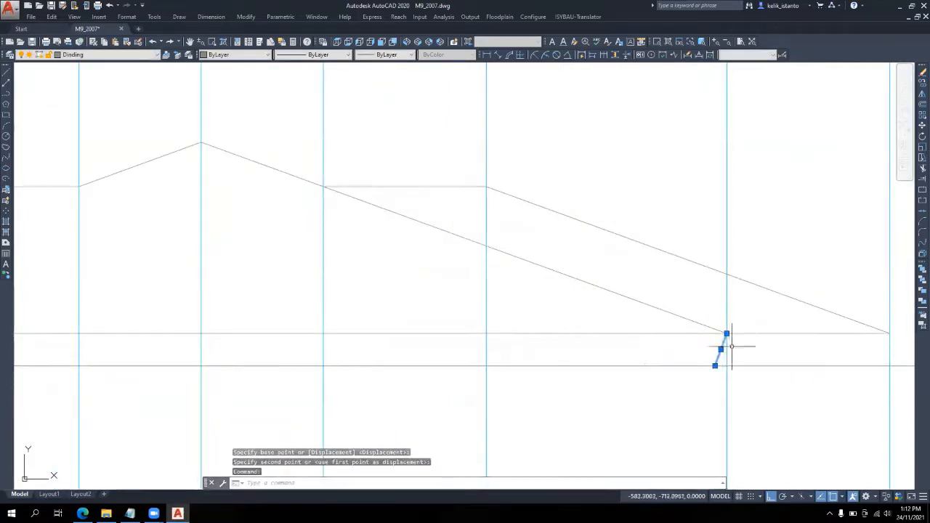
Copy the mirrored fascia edge from the inner slope's foot to the outer slope's lower end
click(922, 82)
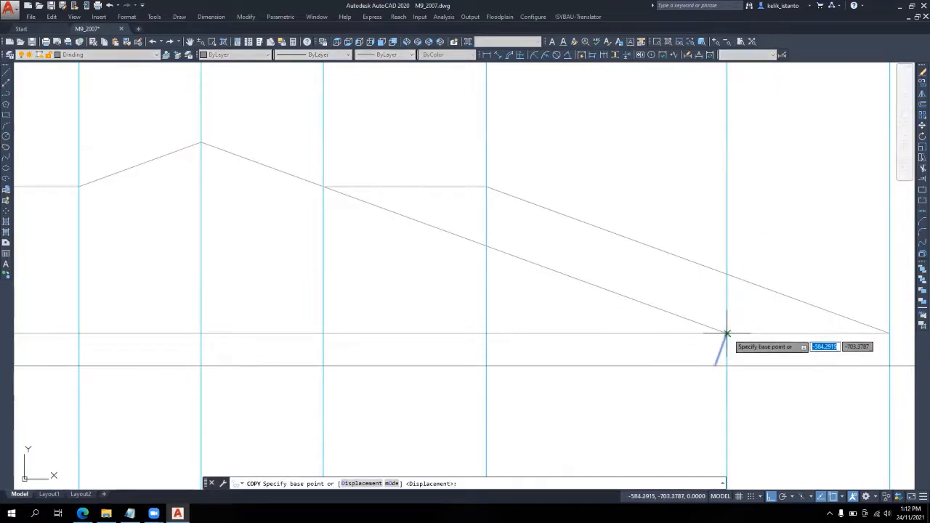
click(726, 333)
scroll(632, 363, down, 2)
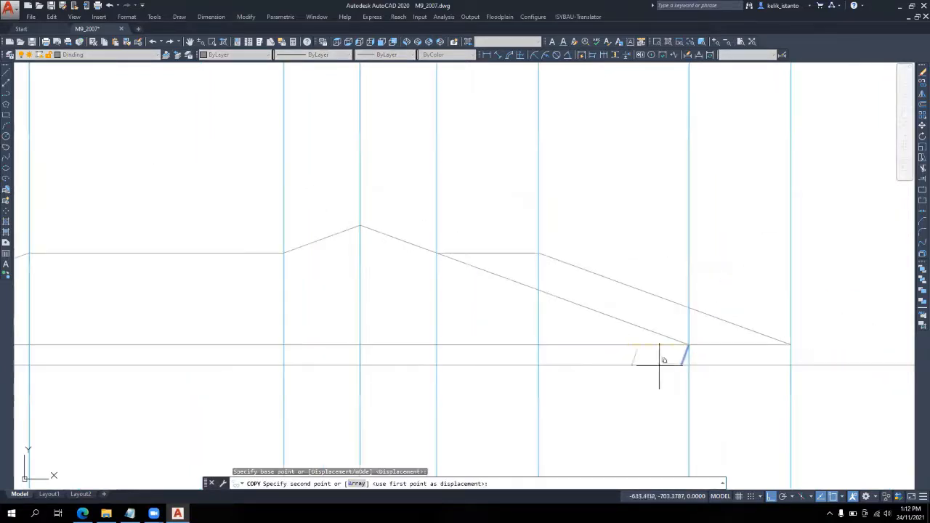
click(790, 345)
key(Return)
scroll(522, 225, down, 2)
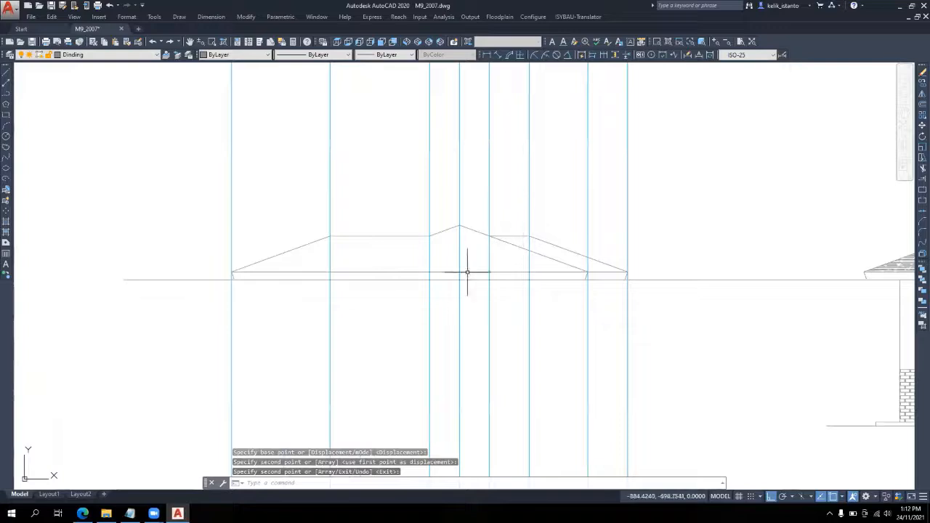
Trim the lower eave line beyond the outermost right fascia edge of the side elevation
scroll(450, 316, down, 2)
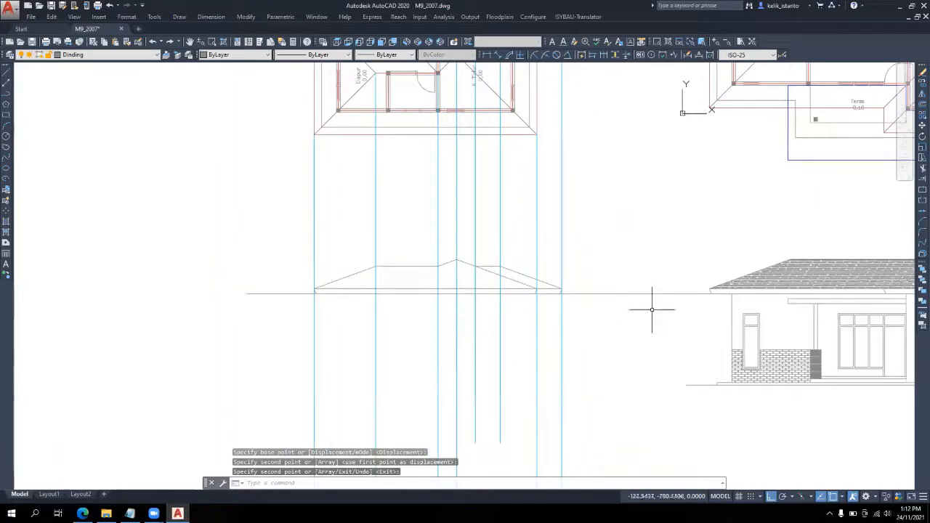
text(tr)
key(Return)
scroll(535, 299, up, 6)
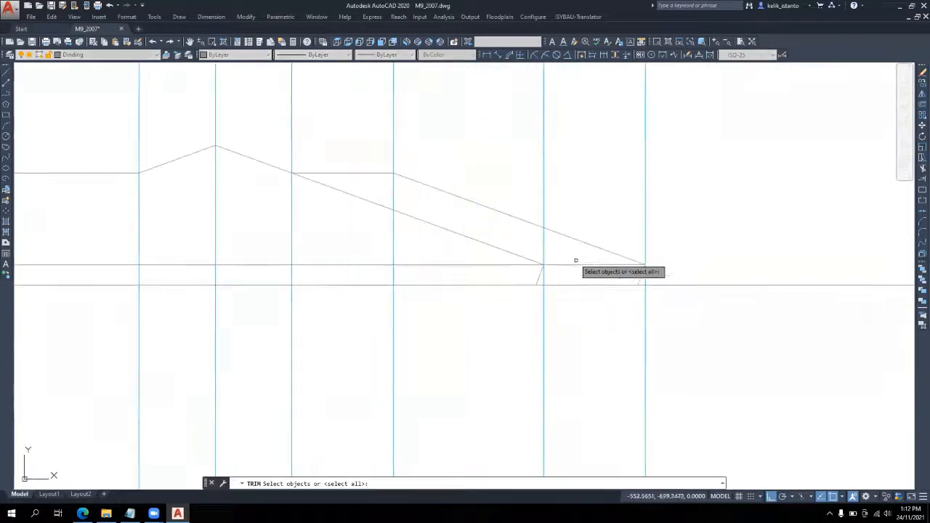
click(641, 273)
key(Return)
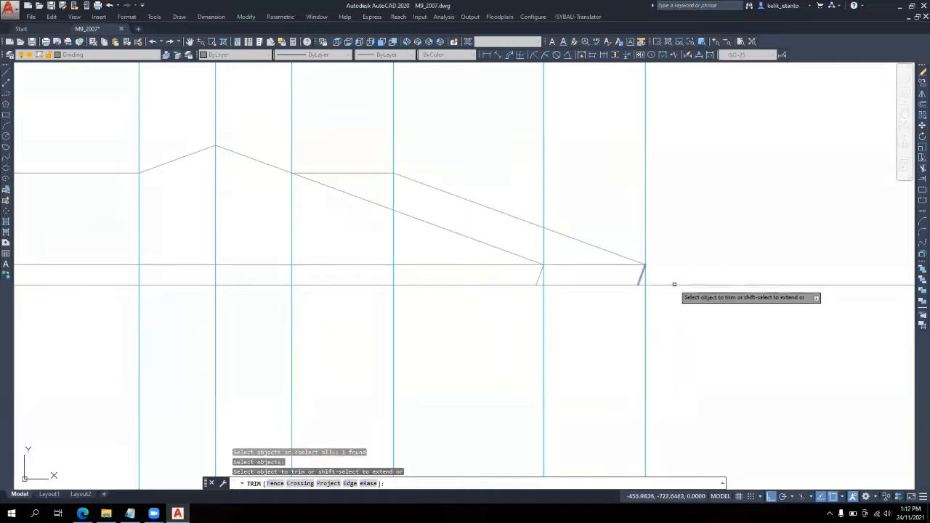
click(674, 285)
scroll(690, 305, down, 5)
Trim the lower eave line's overhang beyond the left fascia edge of the side elevation
scroll(541, 314, up, 6)
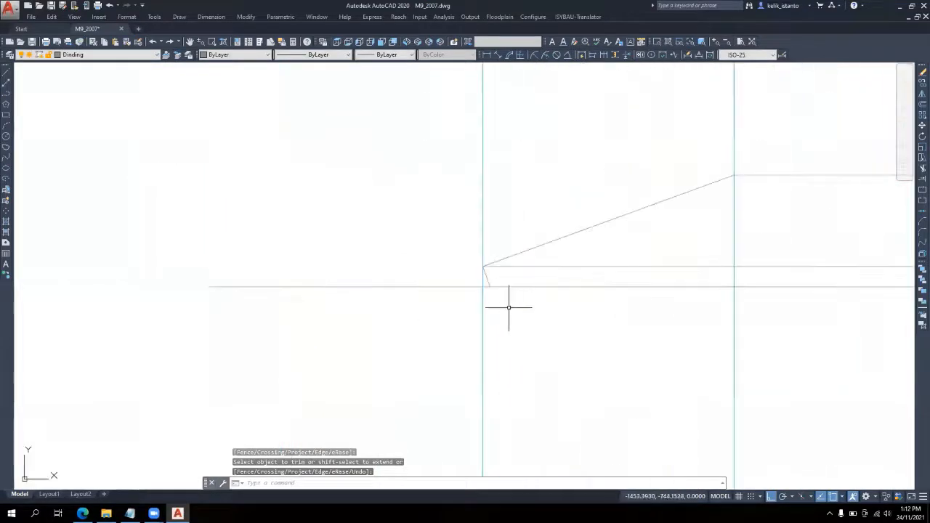
scroll(499, 292, up, 4)
key(Return)
key(Return)
click(471, 265)
key(Return)
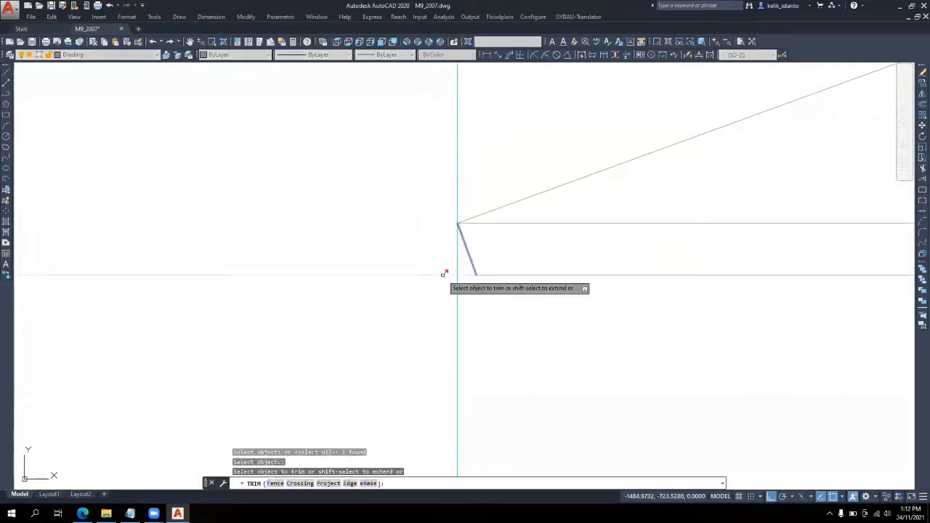
click(443, 273)
key(Return)
scroll(363, 339, down, 5)
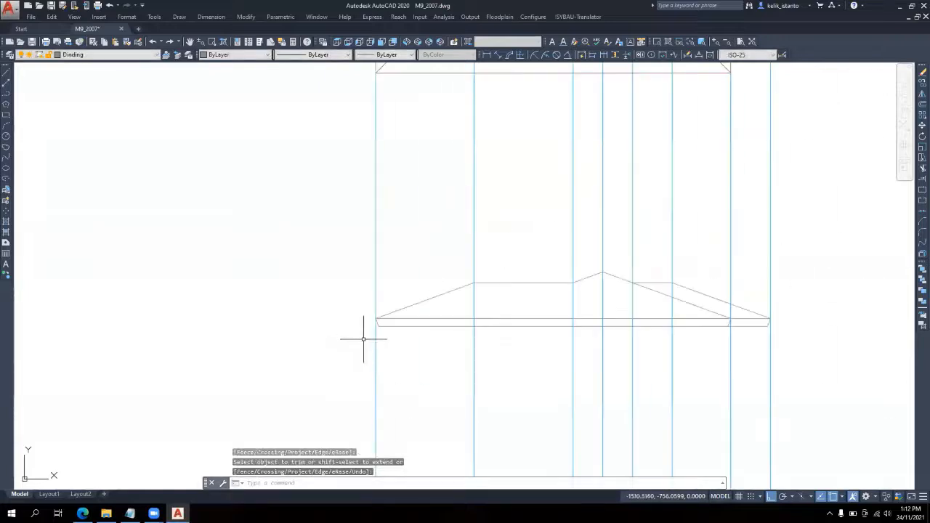
Turn off the Garis Bantu layer to hide the vertical guides
click(106, 57)
click(22, 95)
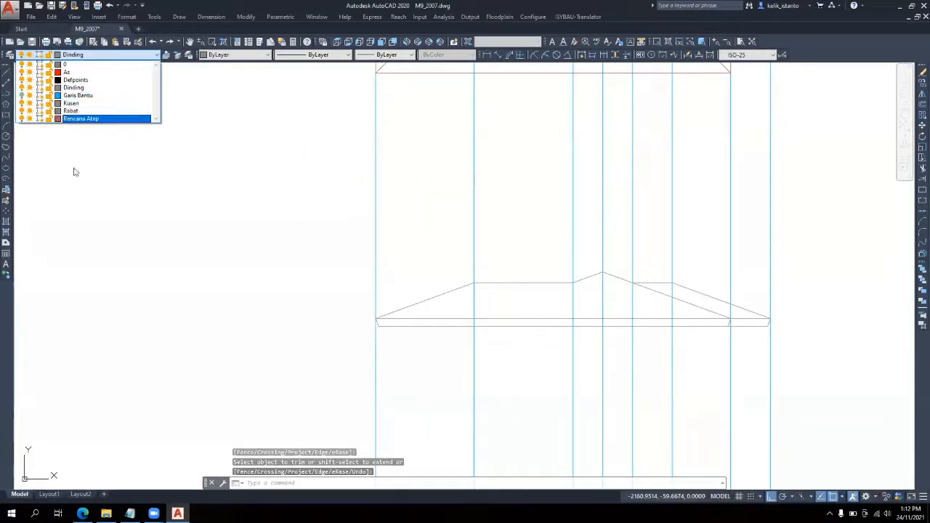
Examine the lower hip and ridge lines of the rotated roof plan against the side elevation's roof outline
scroll(395, 249, down, 5)
scroll(446, 249, up, 3)
mouse_move(446, 249)
middle_down()
mouse_move(493, 254)
mouse_move(440, 376)
mouse_move(431, 293)
middle_up()
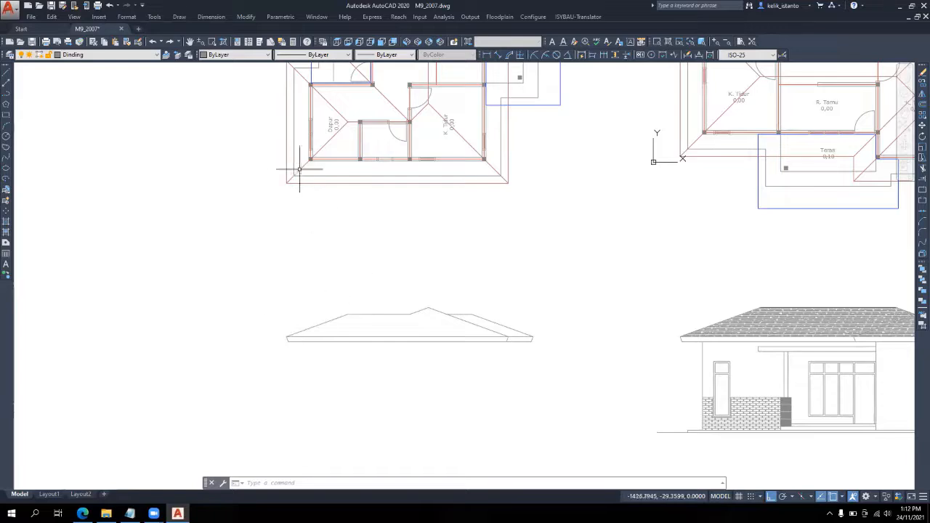
click(331, 138)
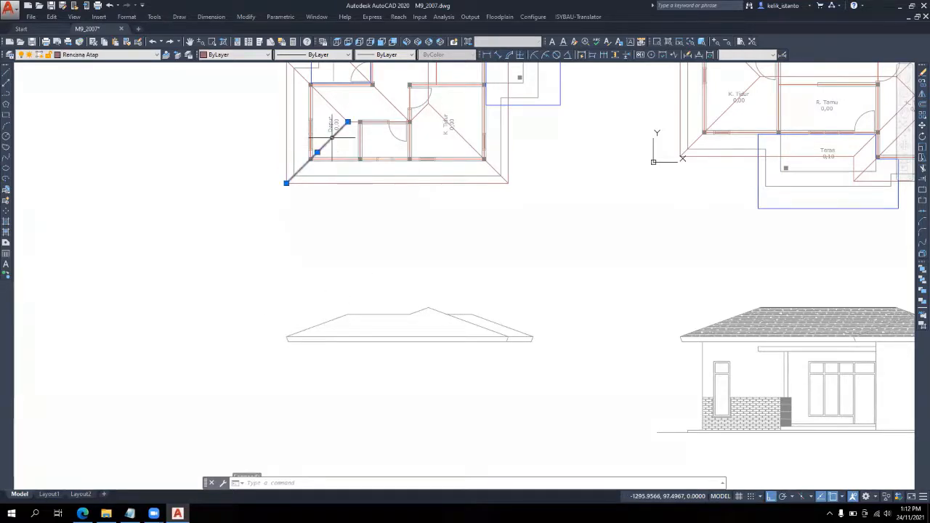
click(398, 121)
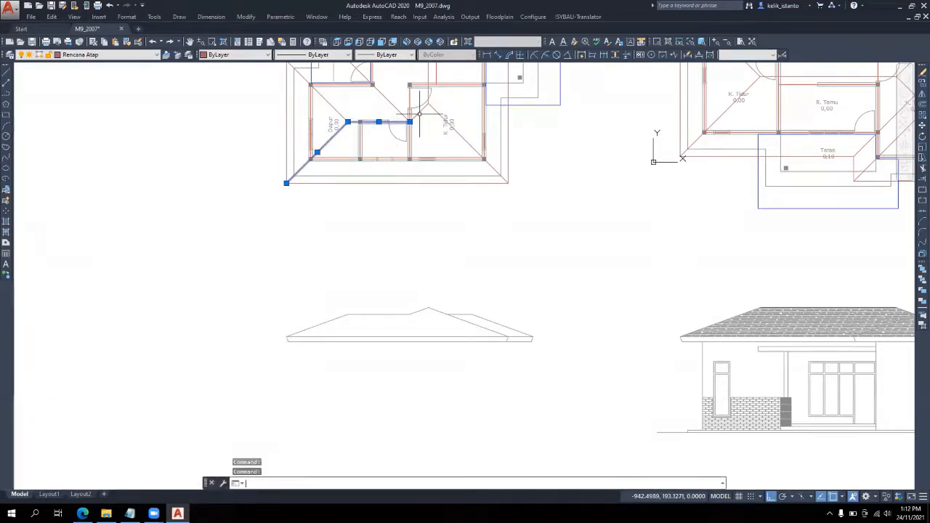
click(463, 137)
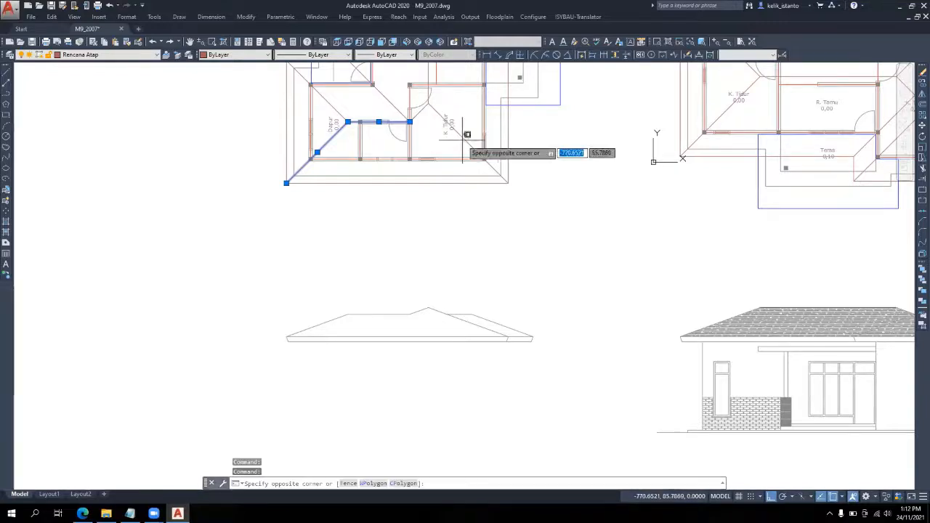
click(436, 125)
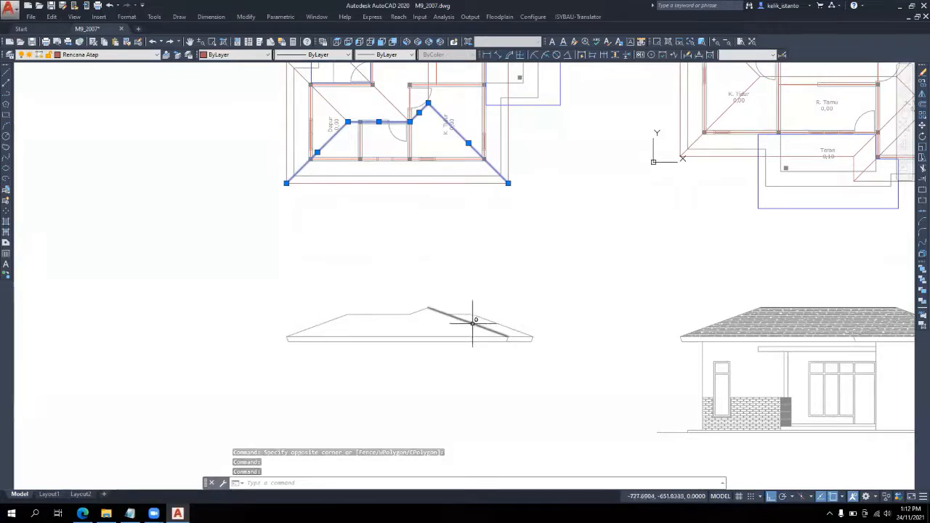
middle_drag(487, 245, 406, 338)
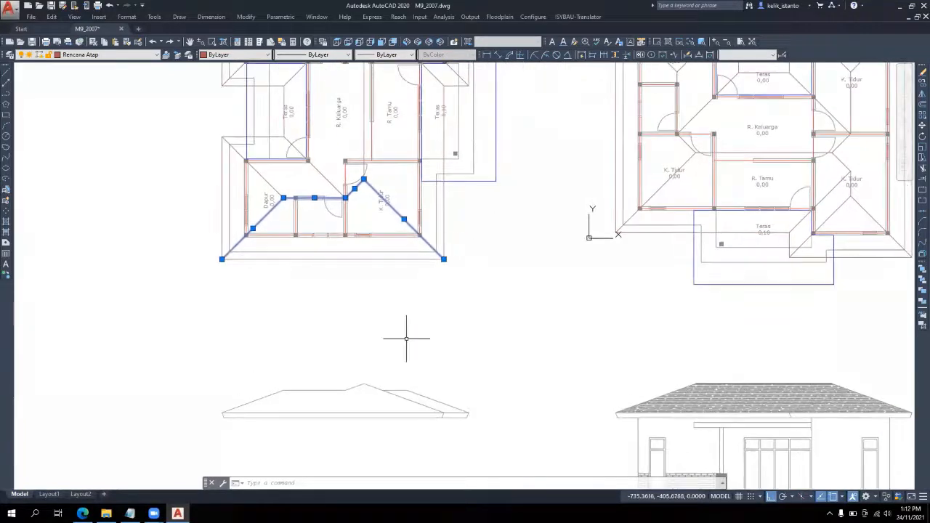
key(Escape)
Compare the short rear ridge of the side elevation with the matching ridge over the upper K. Tidur in the rotated plan
click(400, 391)
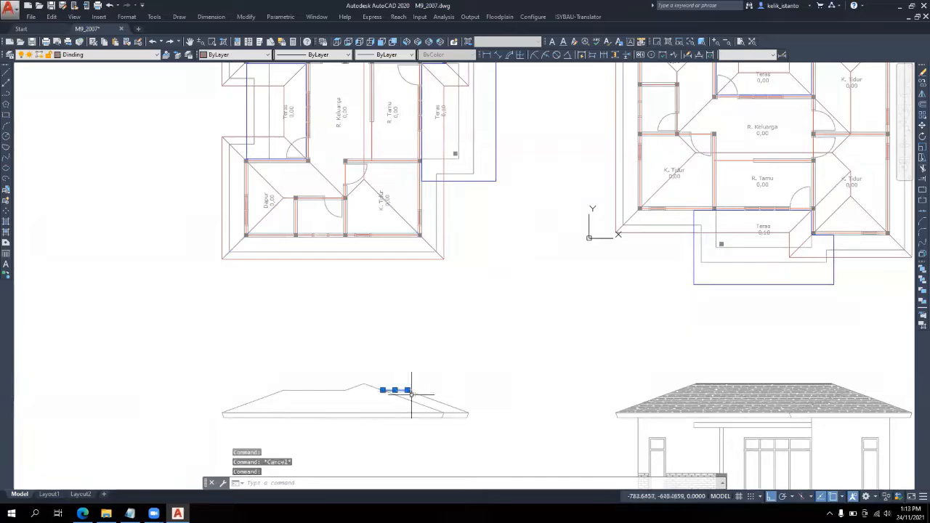
key(Escape)
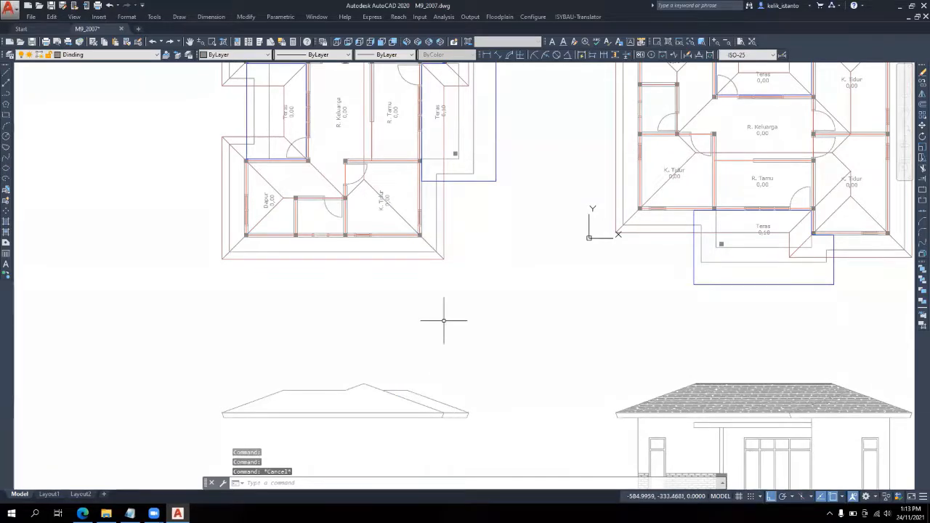
middle_drag(443, 320, 422, 370)
scroll(355, 104, up, 4)
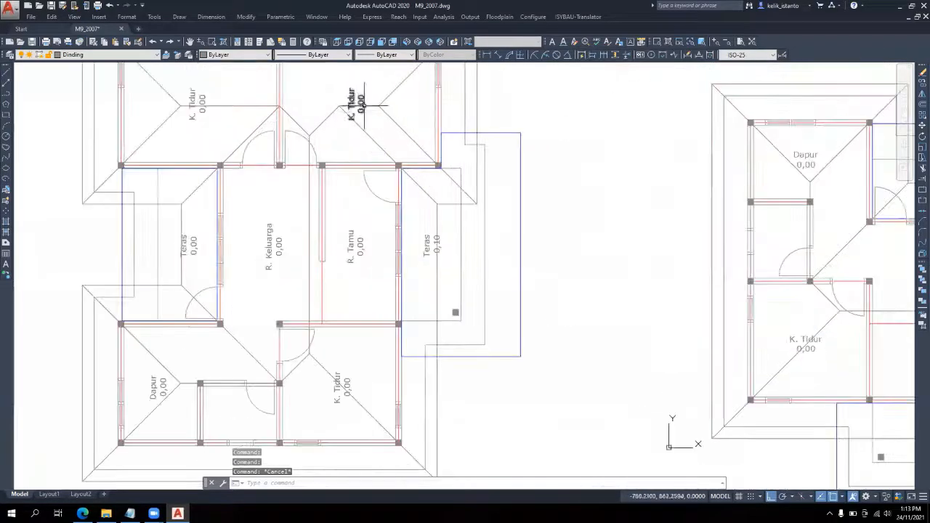
click(363, 106)
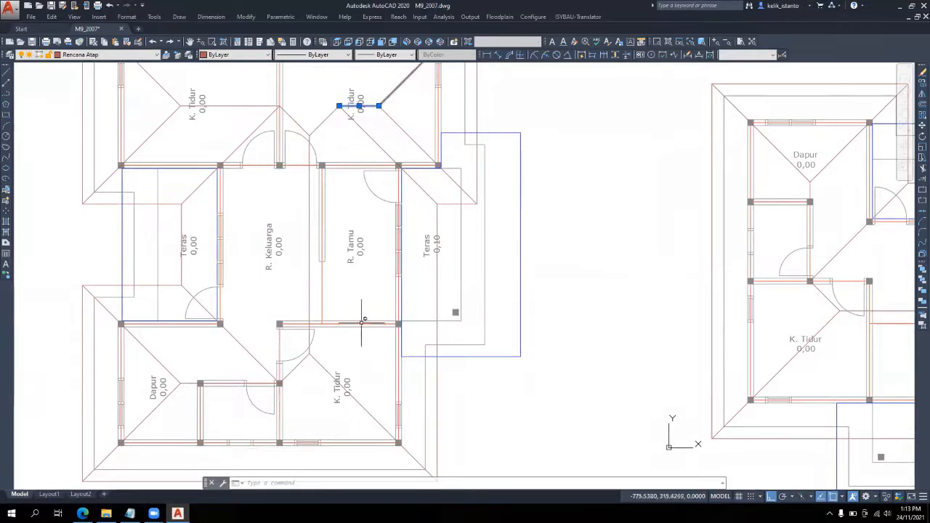
scroll(384, 135, down, 4)
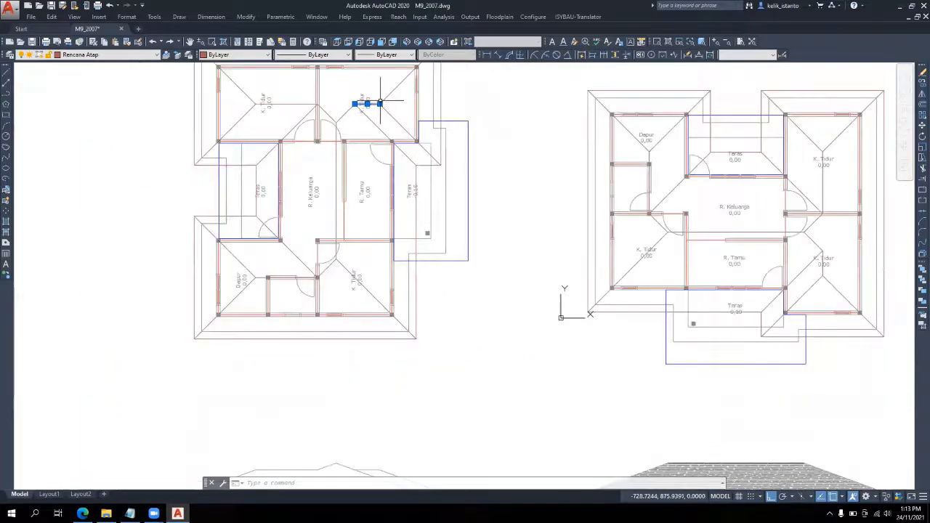
key(Escape)
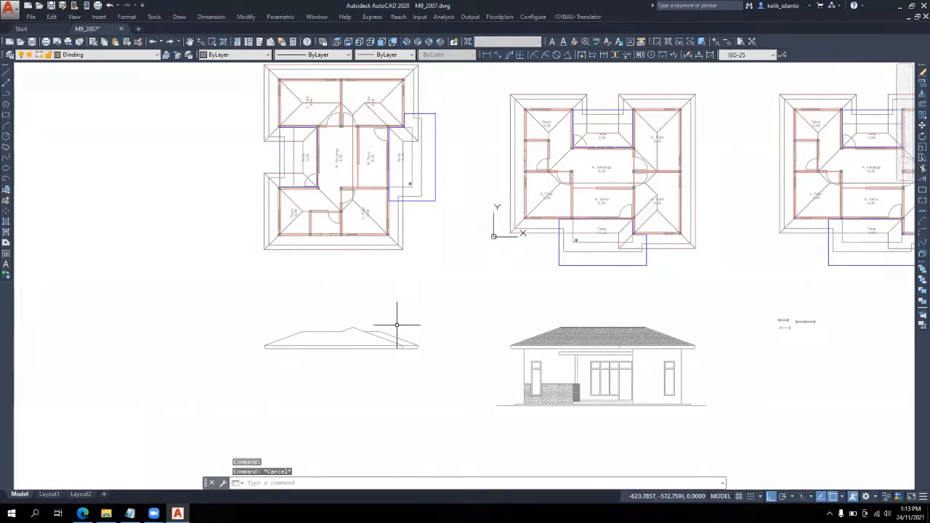
scroll(397, 324, up, 2)
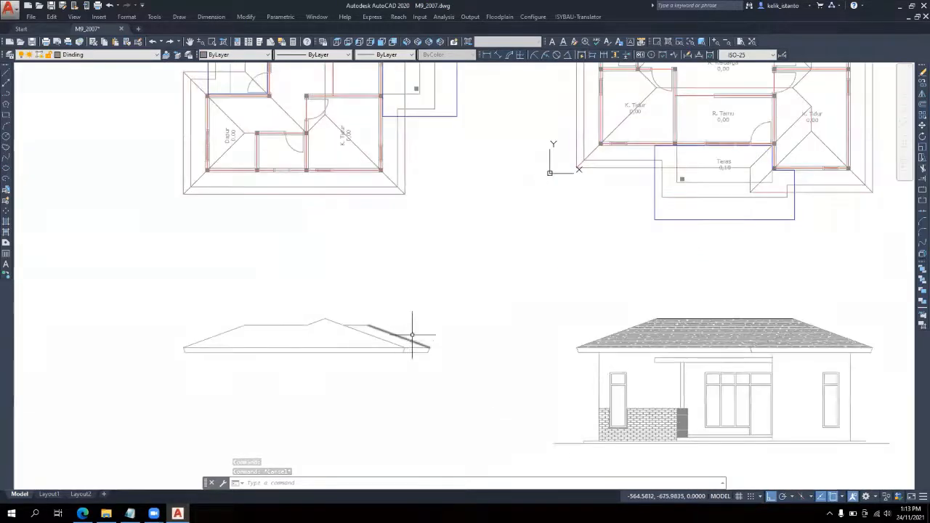
scroll(433, 306, down, 2)
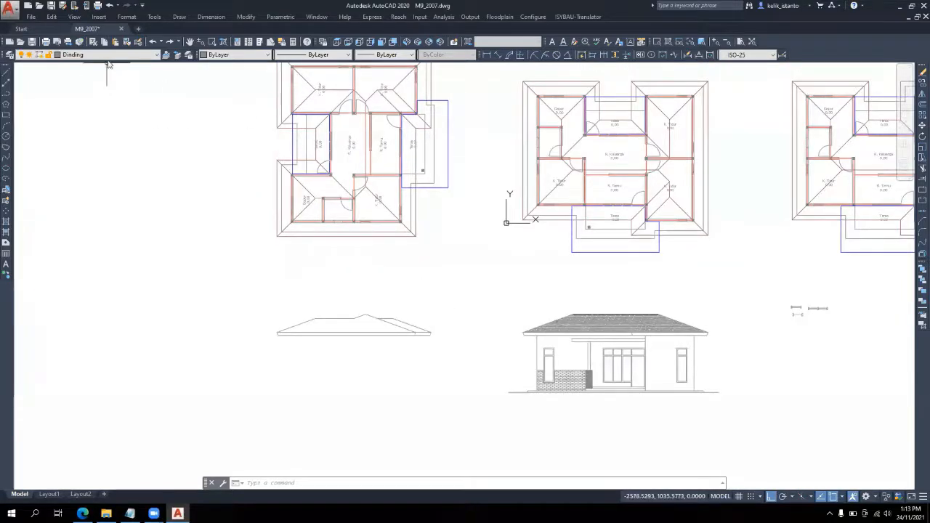
Turn the Garis Bantu layer back on and erase all vertical guides except the leftmost one
click(22, 119)
click(62, 243)
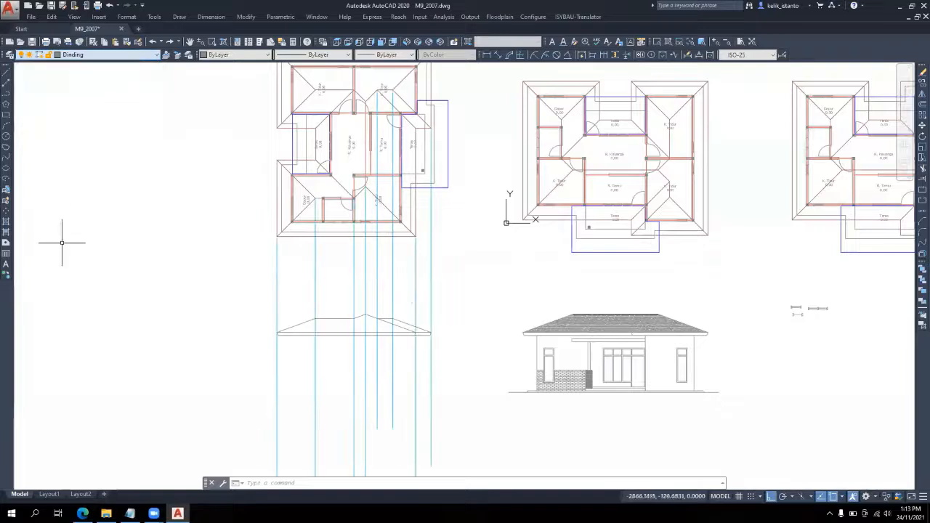
click(445, 283)
click(304, 269)
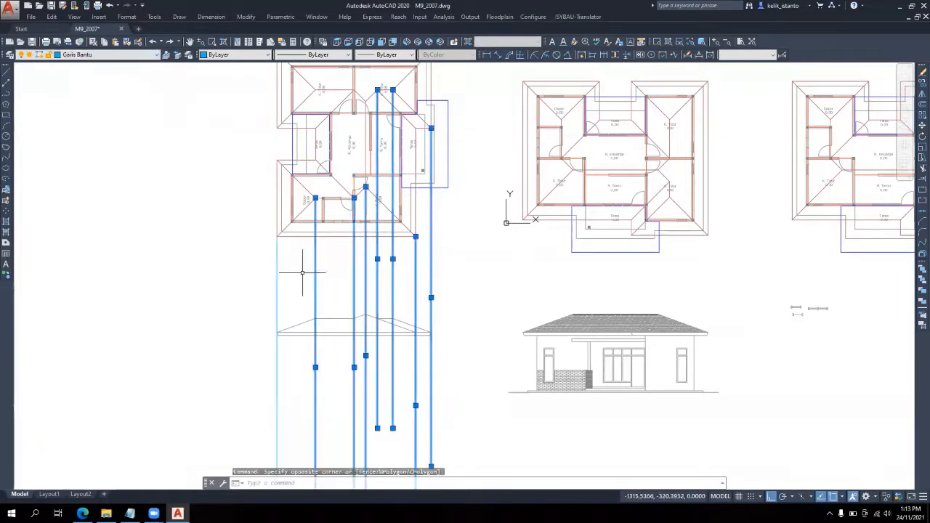
key(Delete)
Copy the remaining guide to the left and right outer wall corners along the lower wall of the rotated plan
click(297, 266)
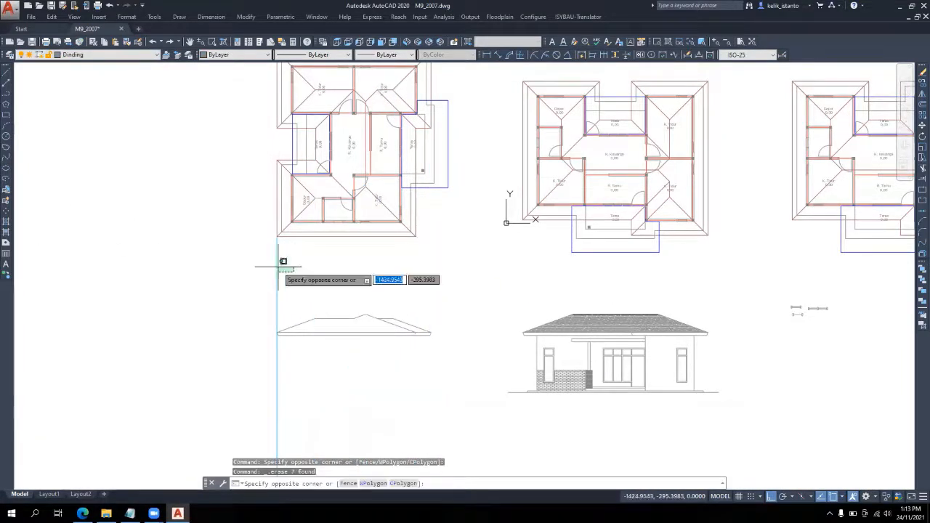
click(173, 276)
click(922, 83)
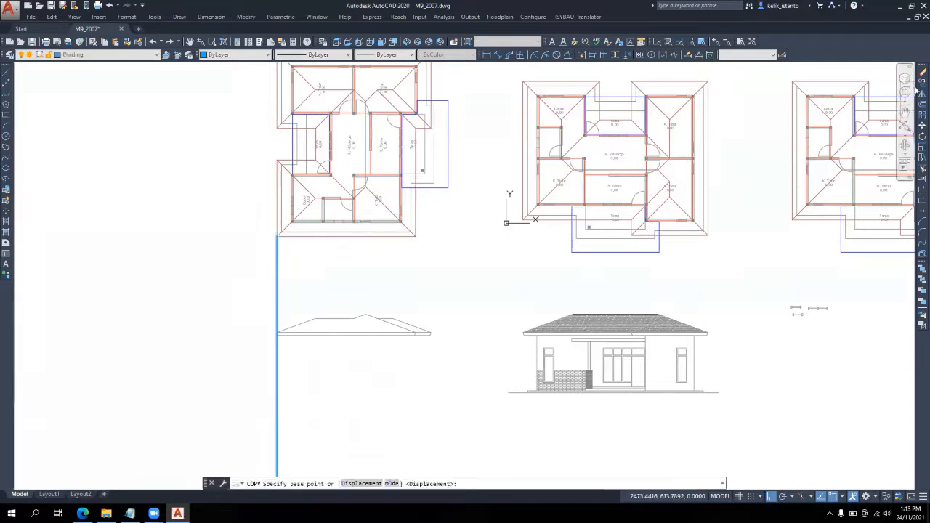
scroll(280, 239, up, 2)
click(289, 215)
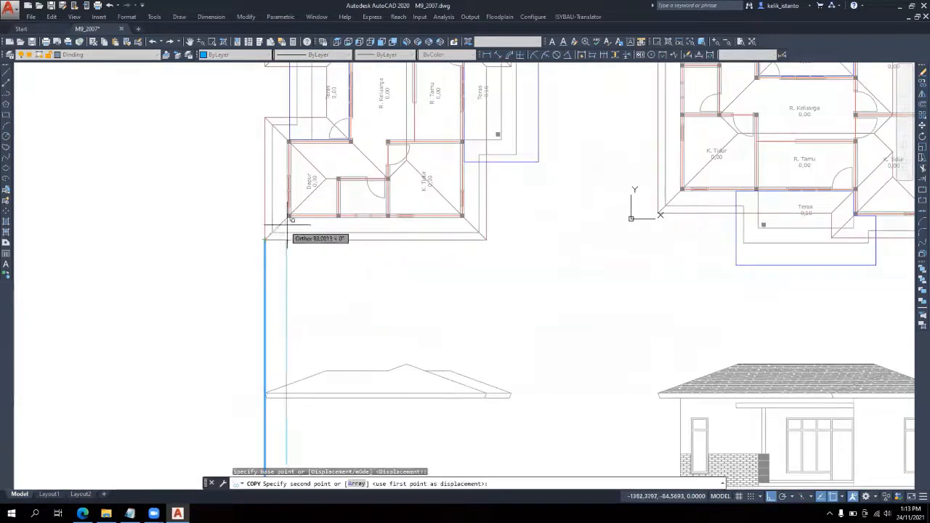
scroll(289, 216, up, 2)
click(287, 212)
scroll(280, 276, down, 3)
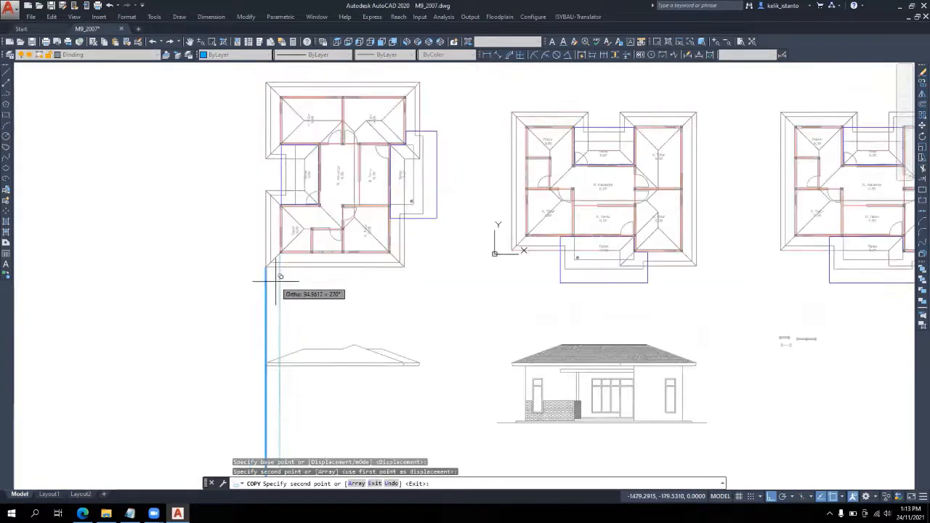
scroll(392, 253, up, 3)
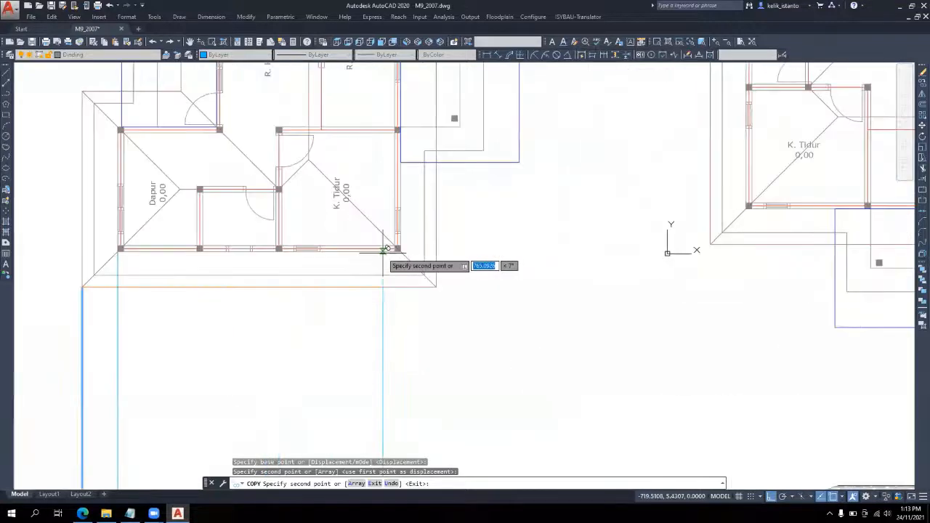
click(396, 249)
Copy the guide to the upper K. Tidur's outer wall corner beside the front Teras and end the copy
scroll(370, 323, down, 2)
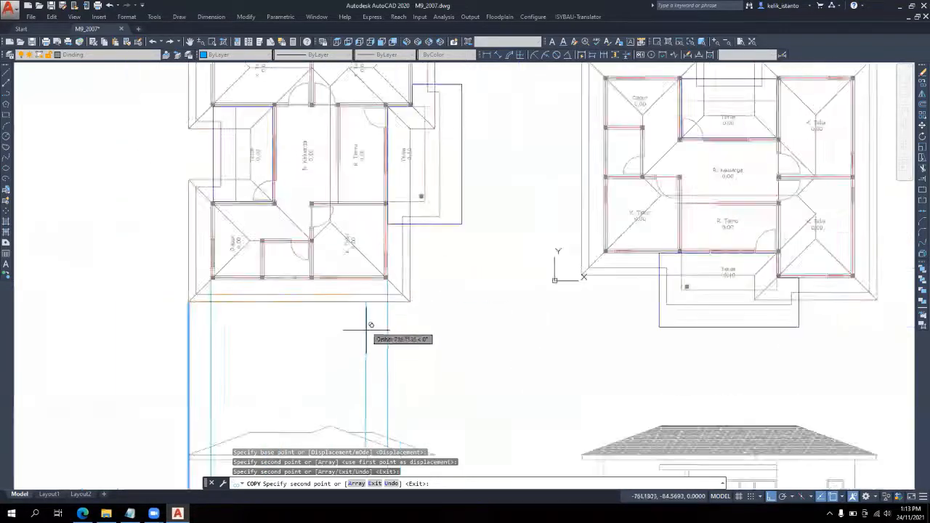
scroll(414, 217, down, 2)
scroll(390, 245, up, 5)
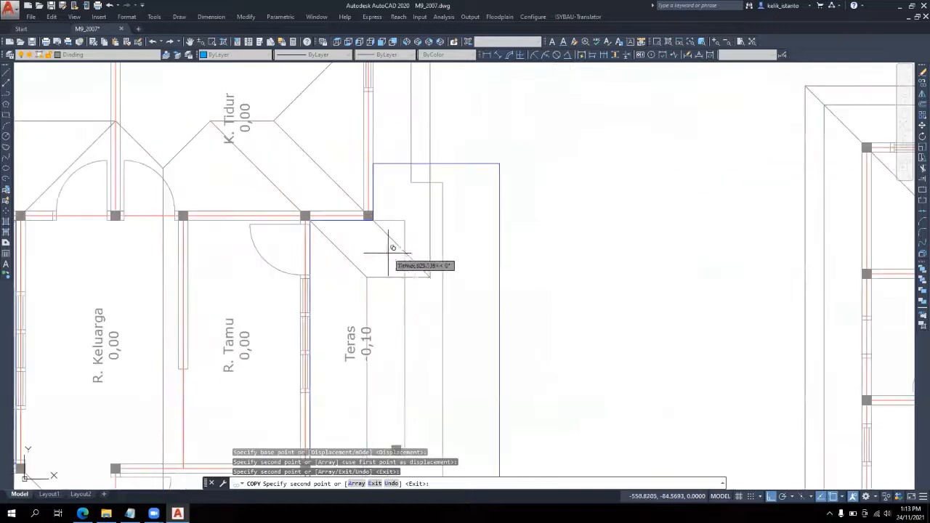
scroll(375, 226, up, 4)
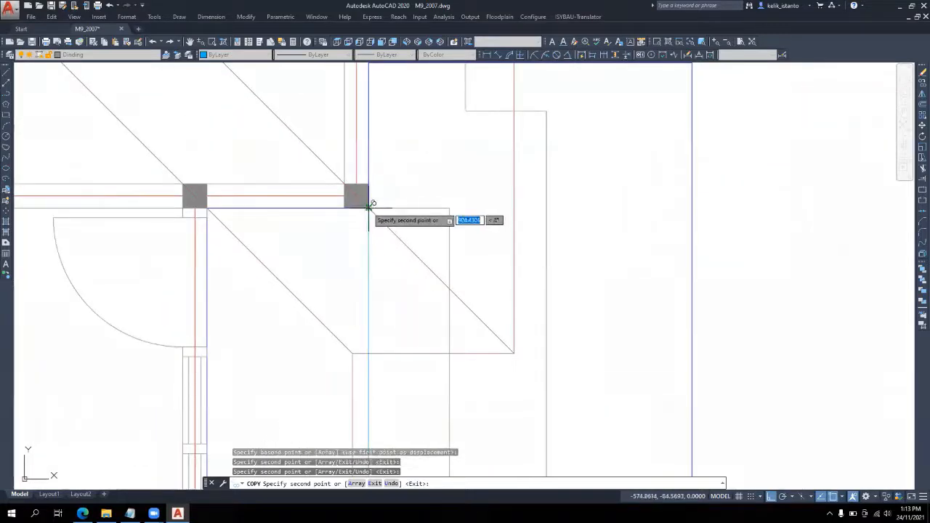
key(Escape)
scroll(441, 151, down, 8)
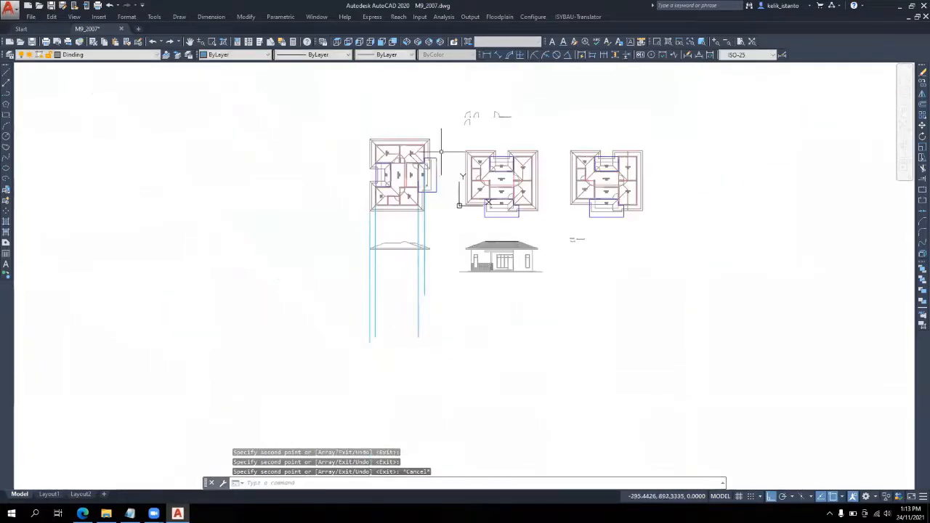
scroll(397, 238, up, 3)
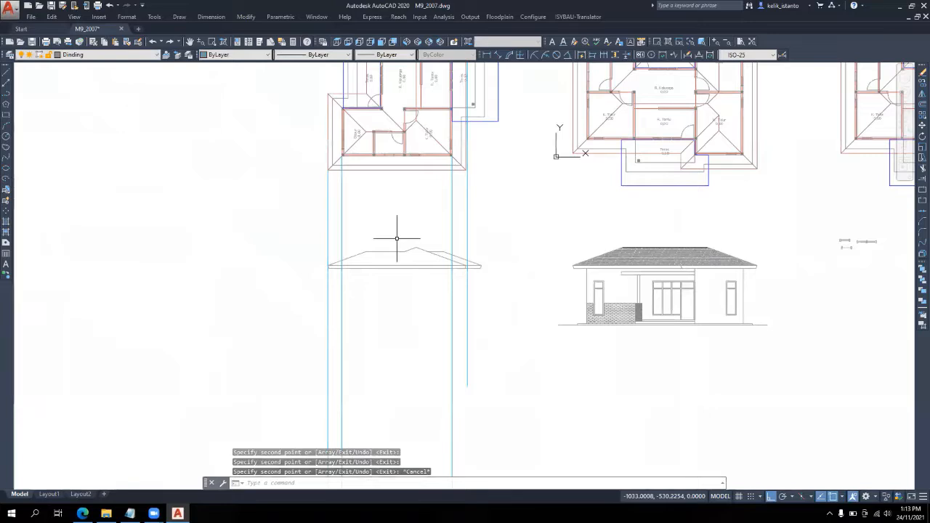
Draw a horizontal base line from the foot of the front elevation leftward across all the side elevation's guides
text(l)
key(Return)
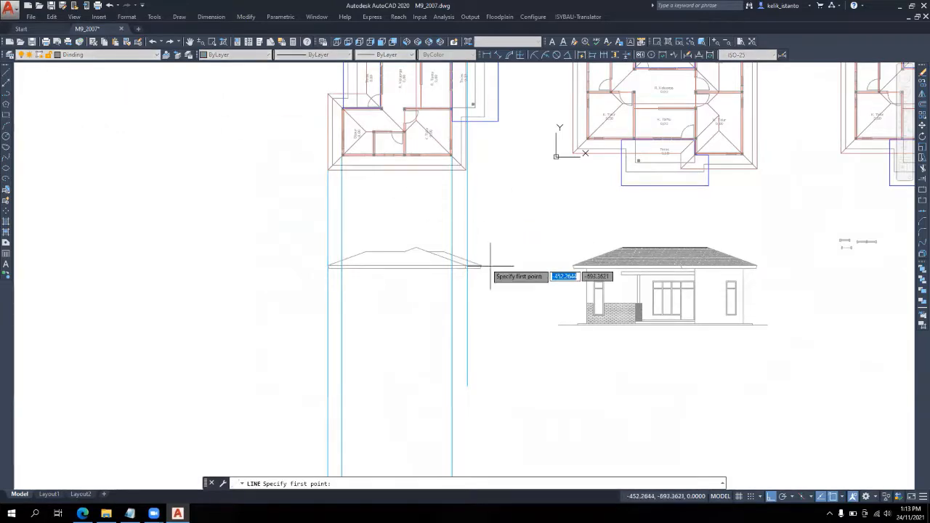
scroll(581, 323, up, 8)
click(577, 338)
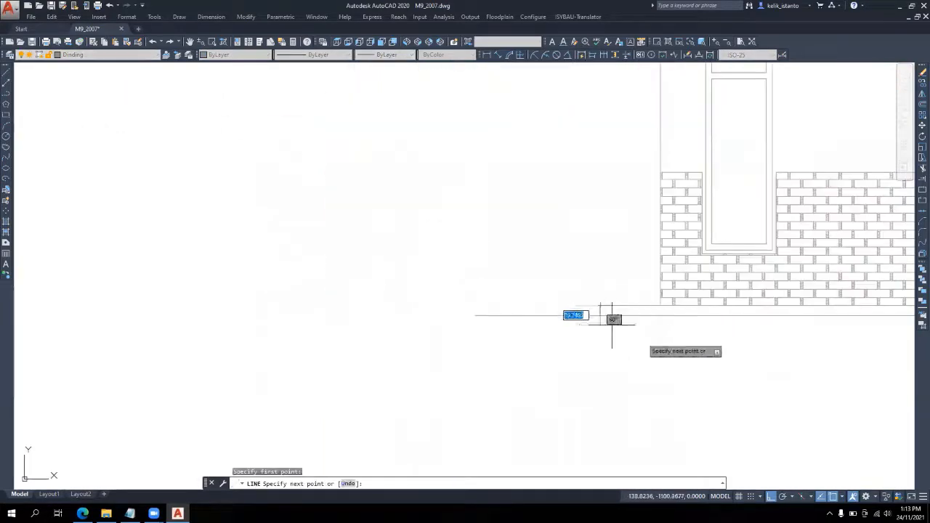
scroll(581, 338, down, 6)
click(184, 352)
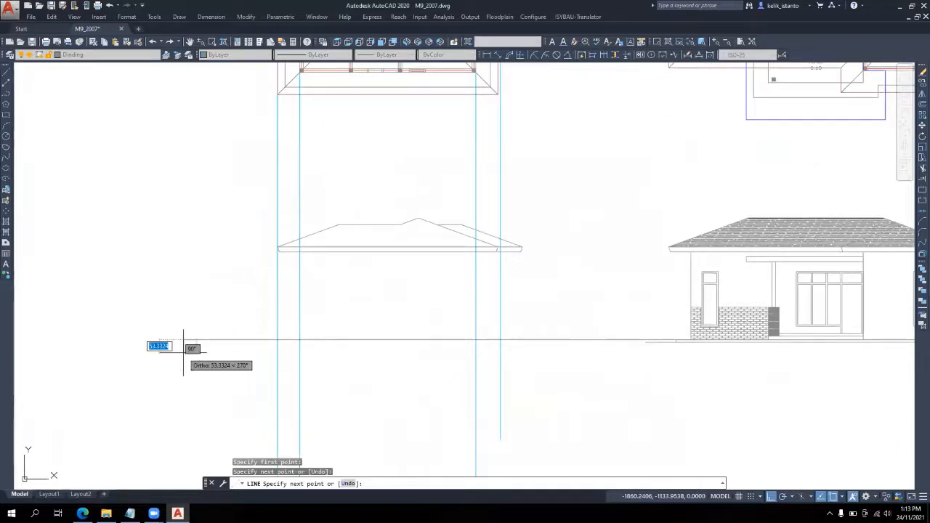
key(Return)
middle_drag(537, 283, 426, 305)
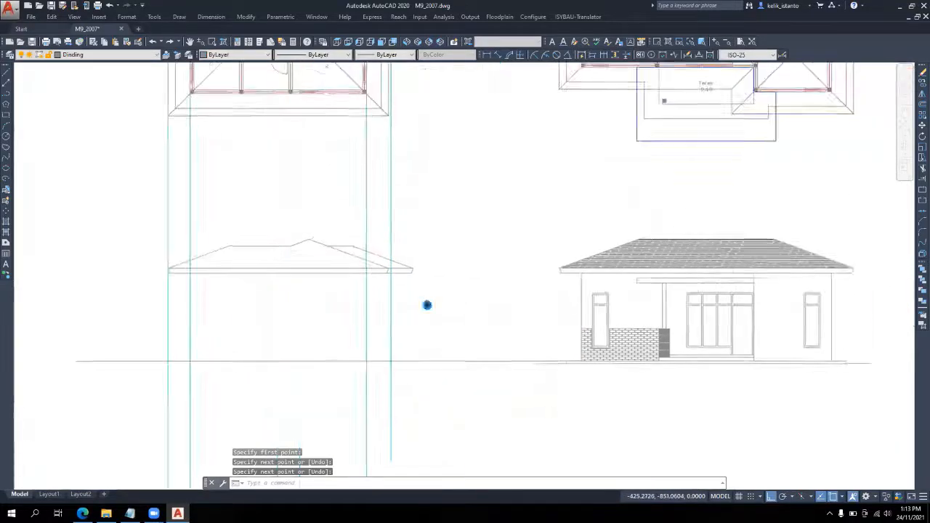
click(8, 77)
scroll(358, 299, up, 4)
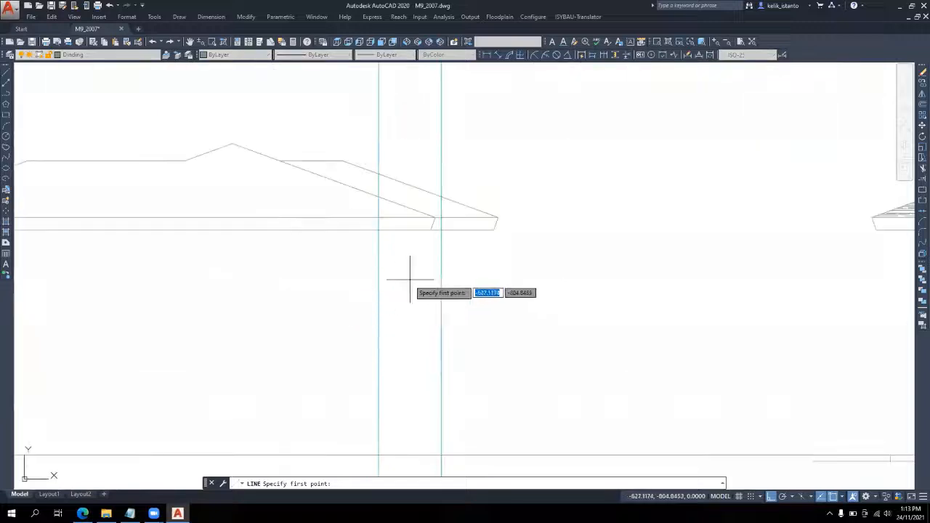
scroll(441, 229, down, 2)
click(417, 239)
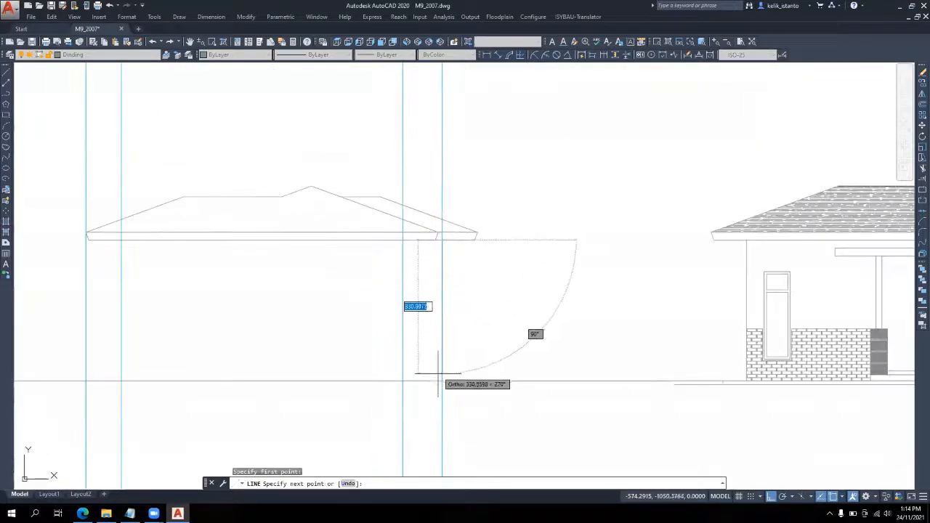
key(Escape)
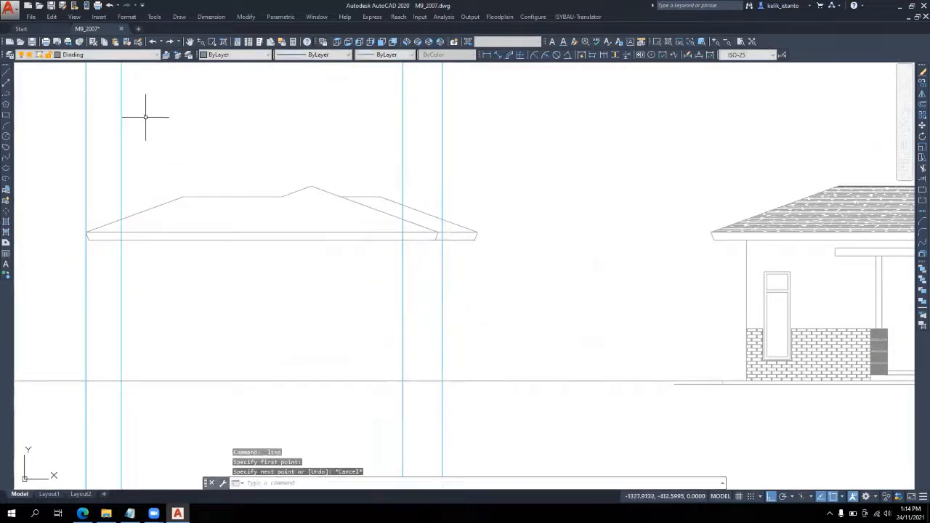
Draw two vertical wall lines from the roof's lower edge to the base line, along the two rightmost guides of the side elevation
click(8, 75)
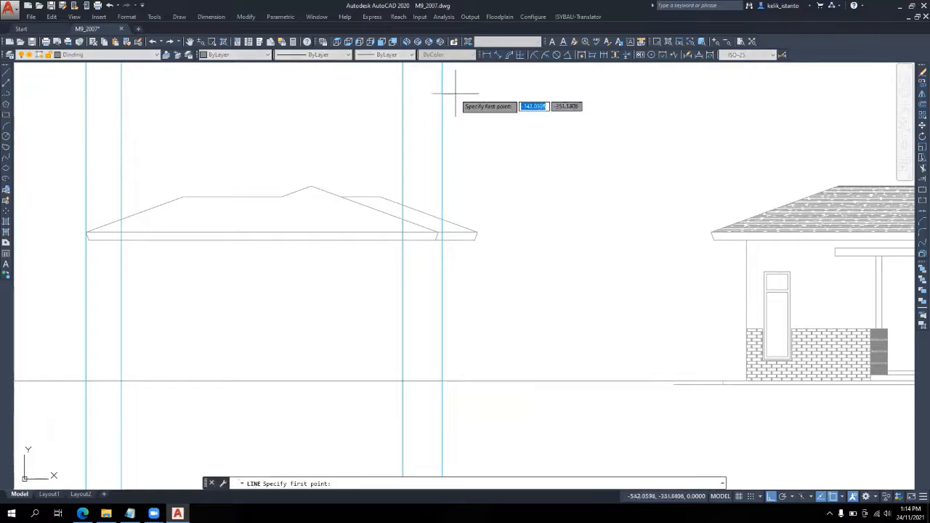
click(441, 219)
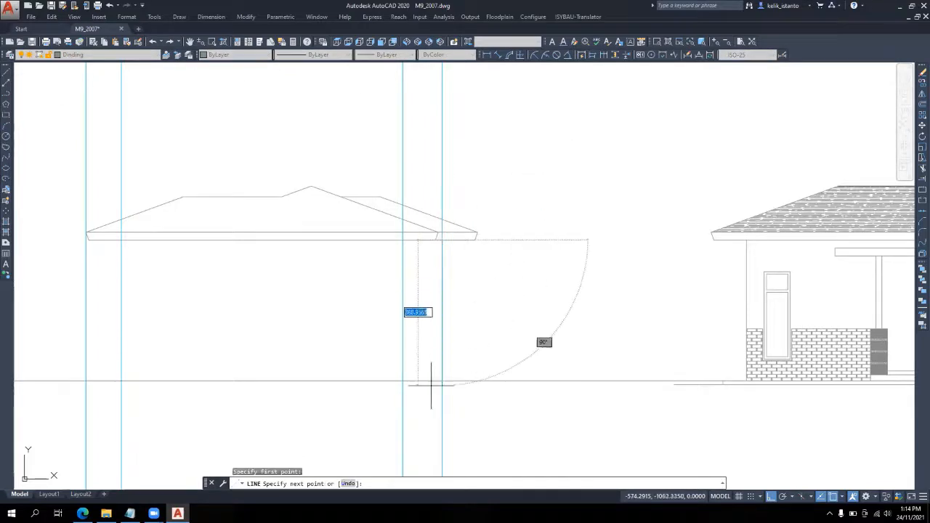
click(442, 380)
key(Return)
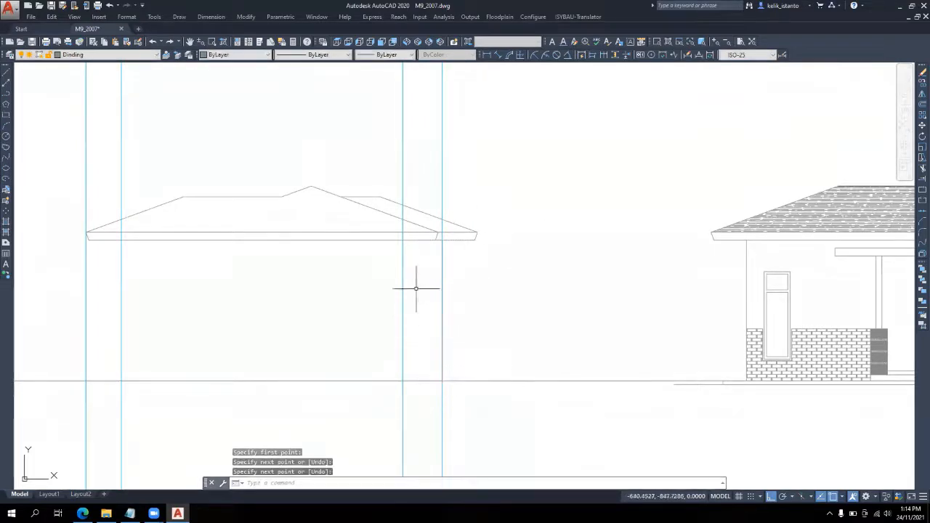
key(Return)
click(403, 238)
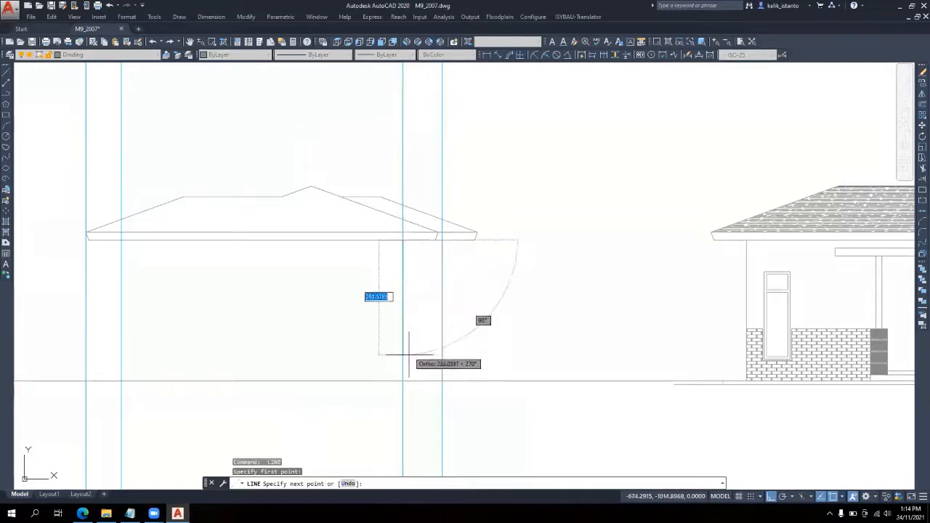
click(402, 379)
key(Return)
Draw the left wall line from the roof's lower edge to the base line along the second guide from the left
key(Return)
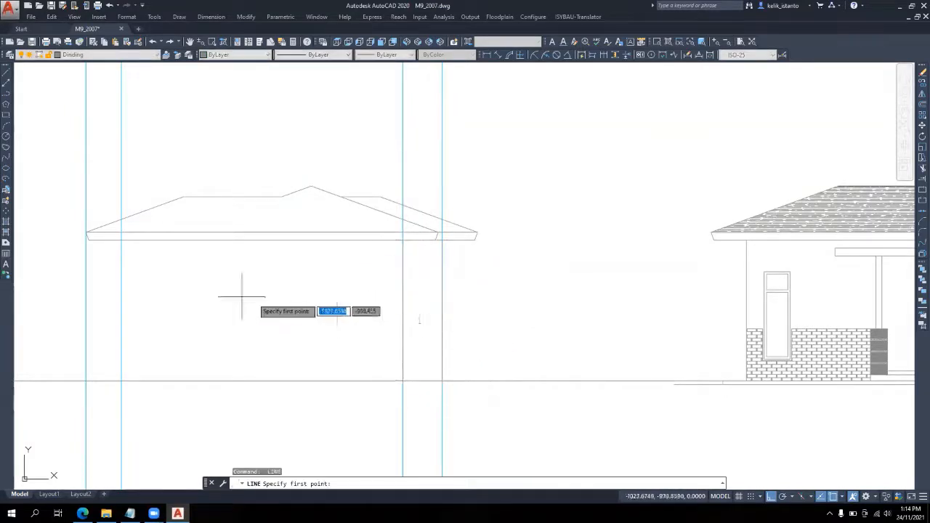
click(122, 238)
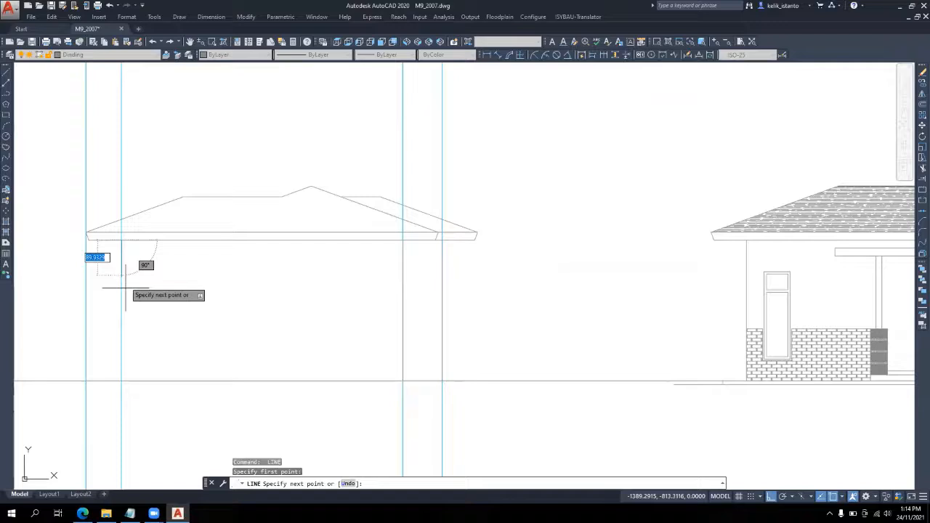
click(121, 379)
key(Return)
Turn off the Garis Bantu layer and compare the side elevation's wall lines with the rotated plan and the front elevation
scroll(317, 368, down, 4)
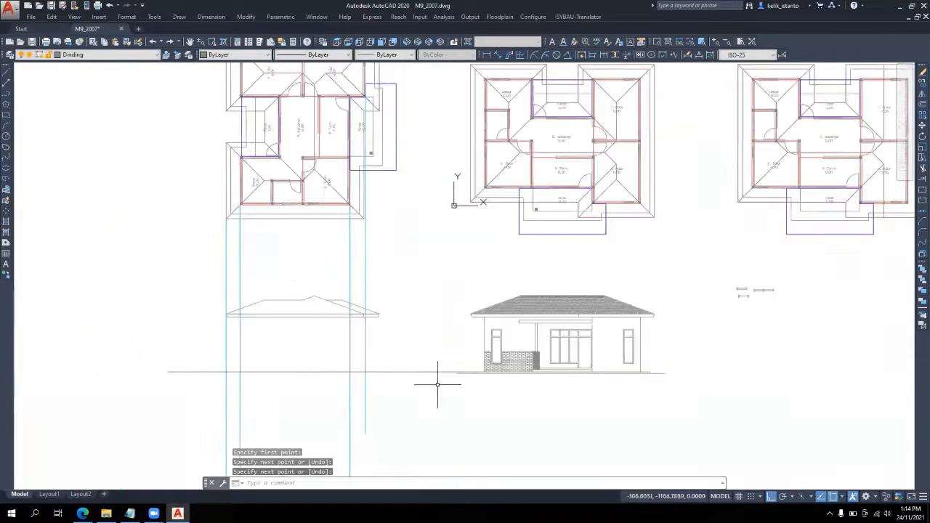
click(116, 54)
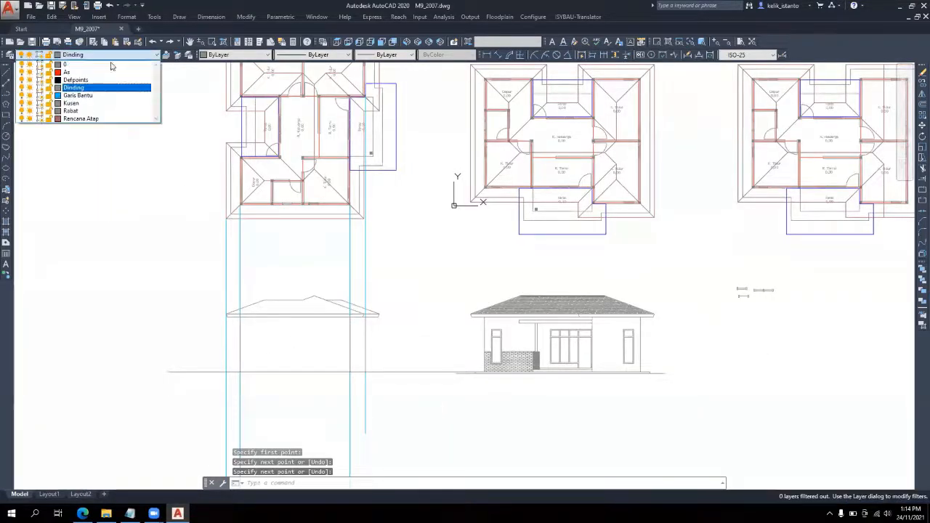
click(61, 185)
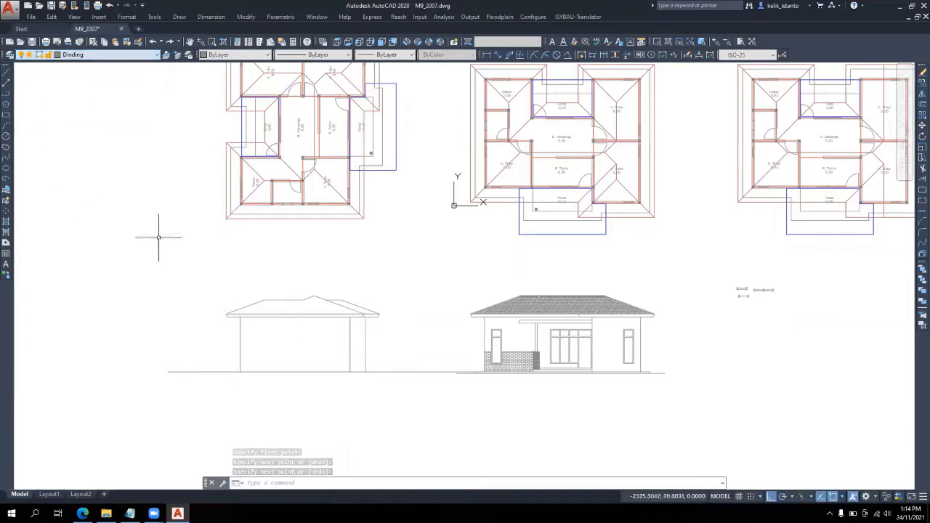
scroll(388, 365, up, 2)
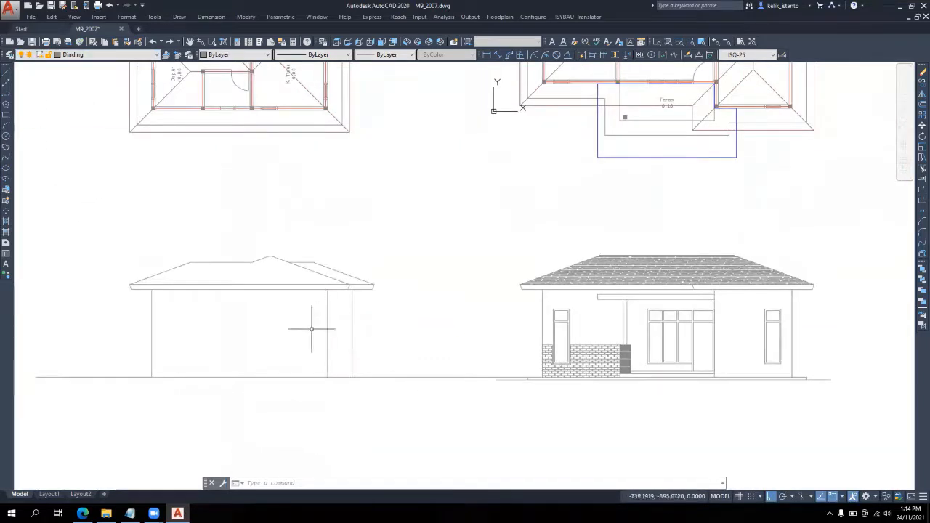
scroll(193, 322, down, 2)
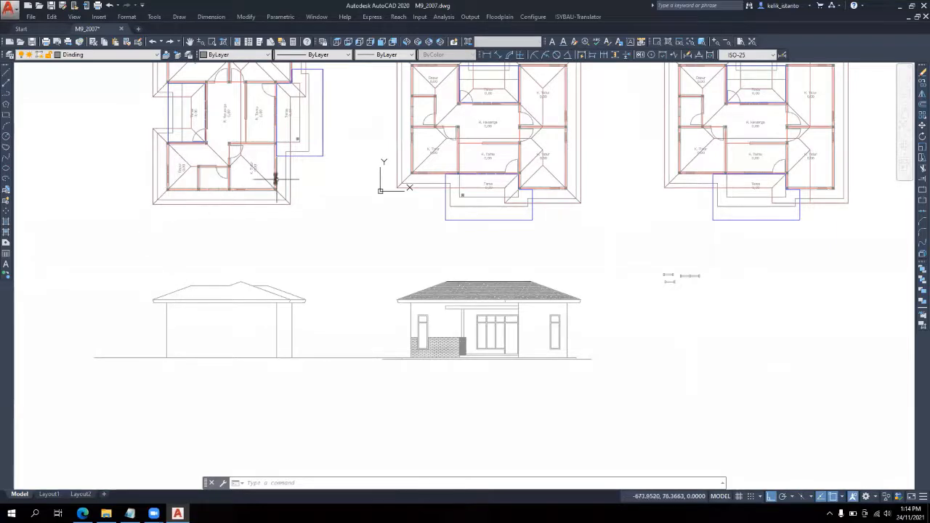
middle_drag(275, 180, 245, 250)
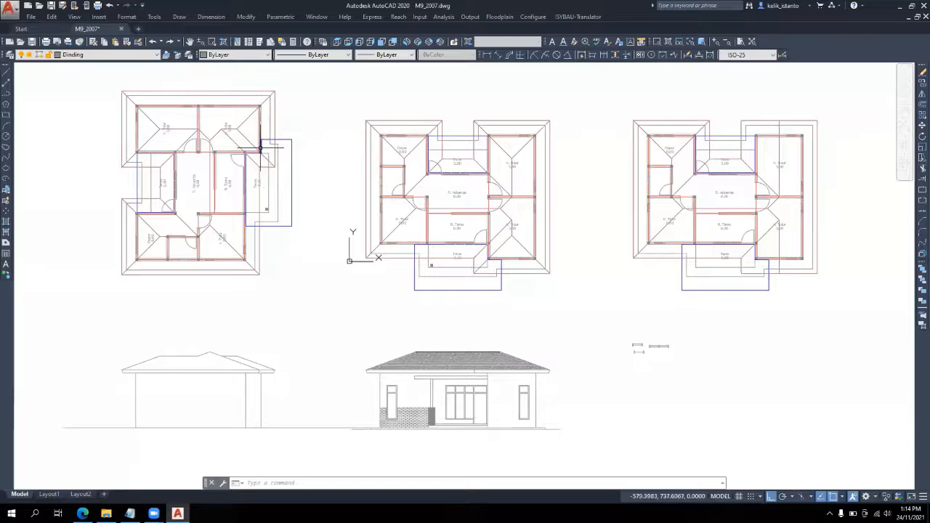
scroll(248, 283, up, 2)
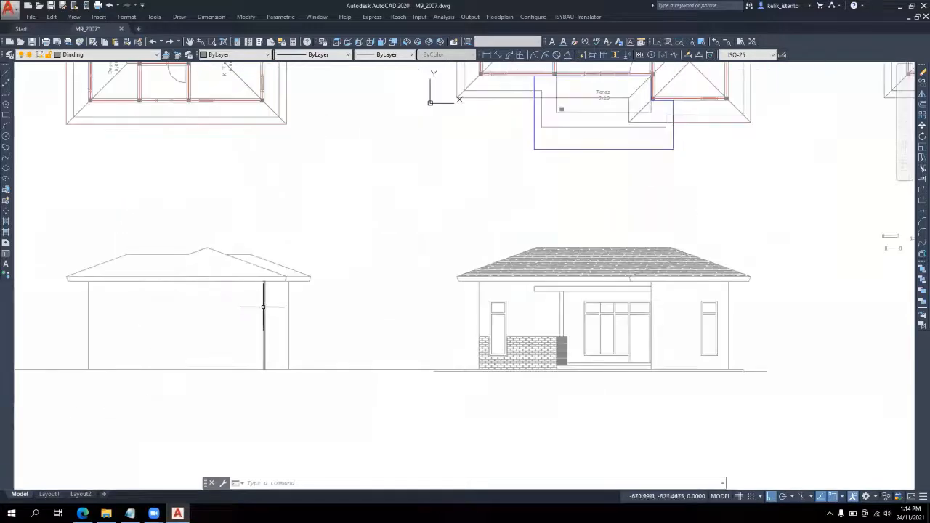
scroll(253, 342, down, 2)
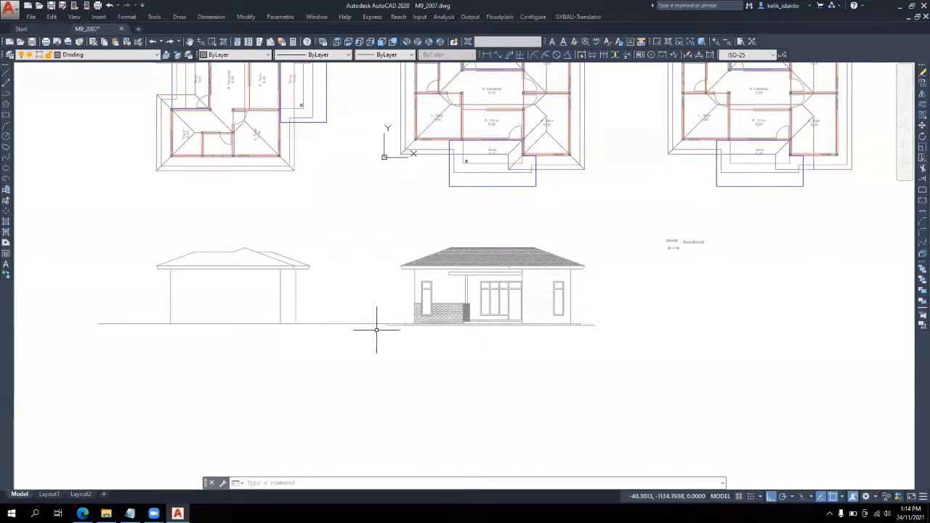
scroll(378, 331, up, 4)
scroll(501, 331, down, 4)
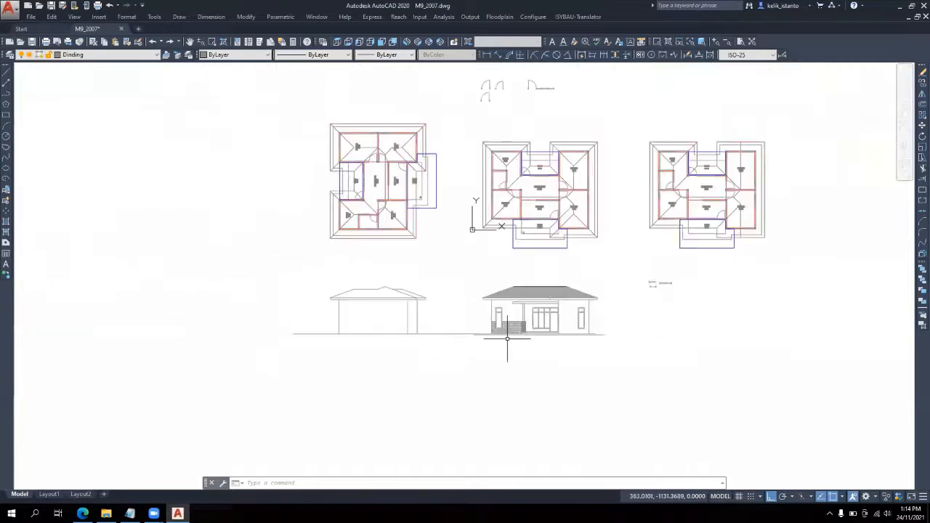
Turn the Garis Bantu layer back on and erase the guides along the side elevation's leftmost and rightmost wall lines
click(114, 62)
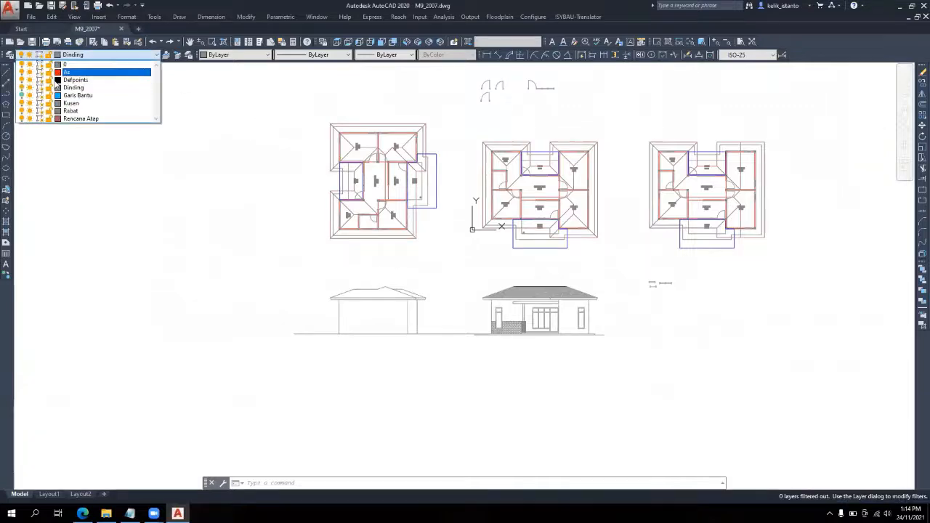
click(19, 101)
scroll(340, 282, up, 4)
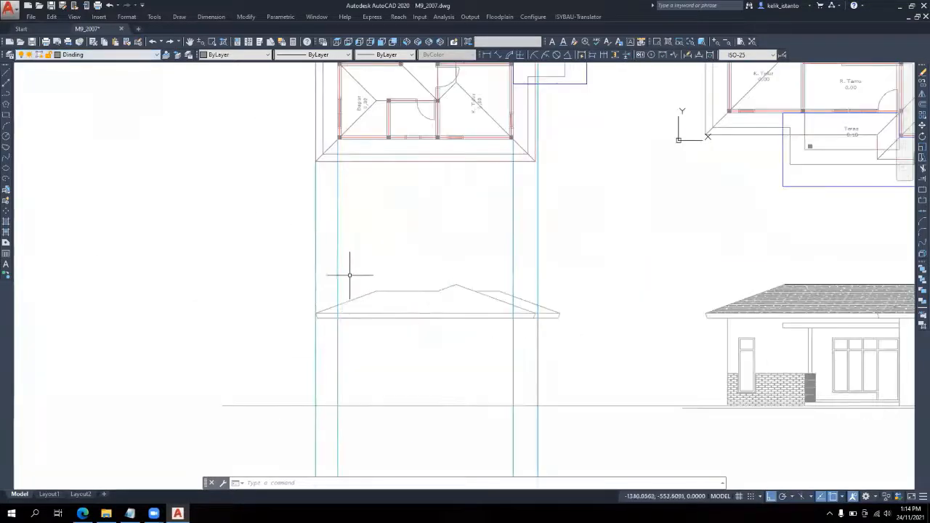
click(341, 230)
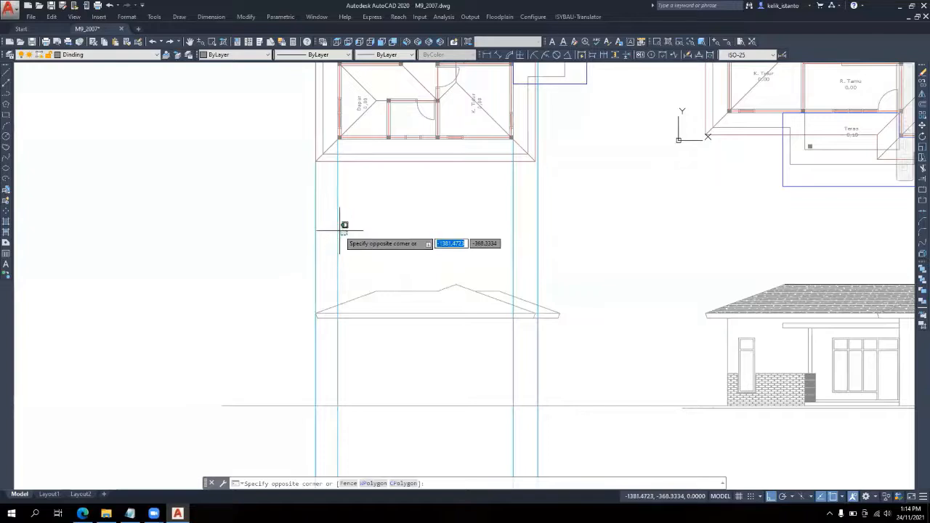
click(334, 232)
click(548, 234)
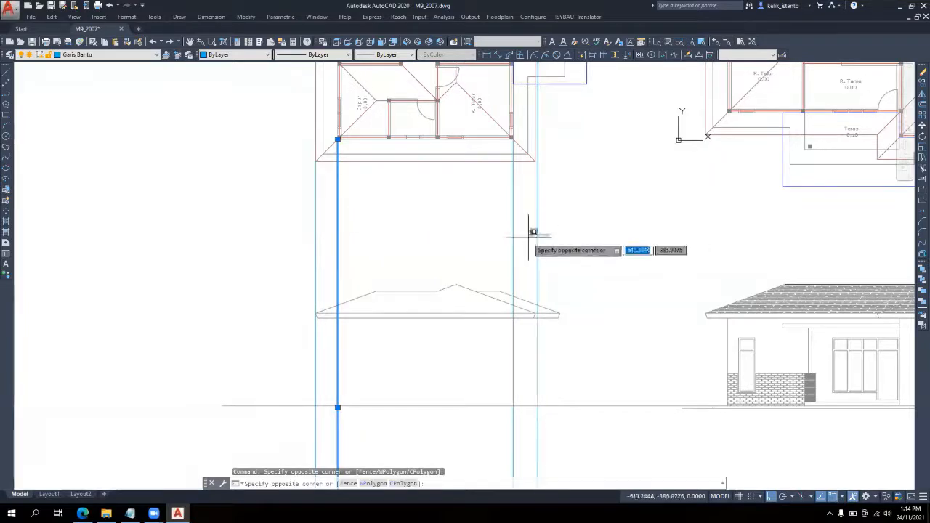
click(531, 235)
key(Delete)
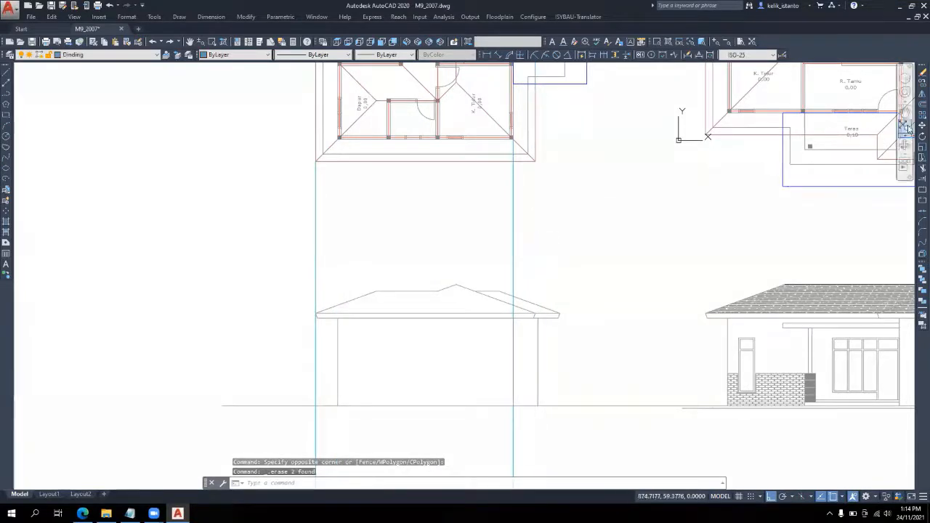
Move the leftmost guide from the roof corner to the lower-left corner of the outline just inside the rotated plan's roof edge
click(921, 125)
click(316, 171)
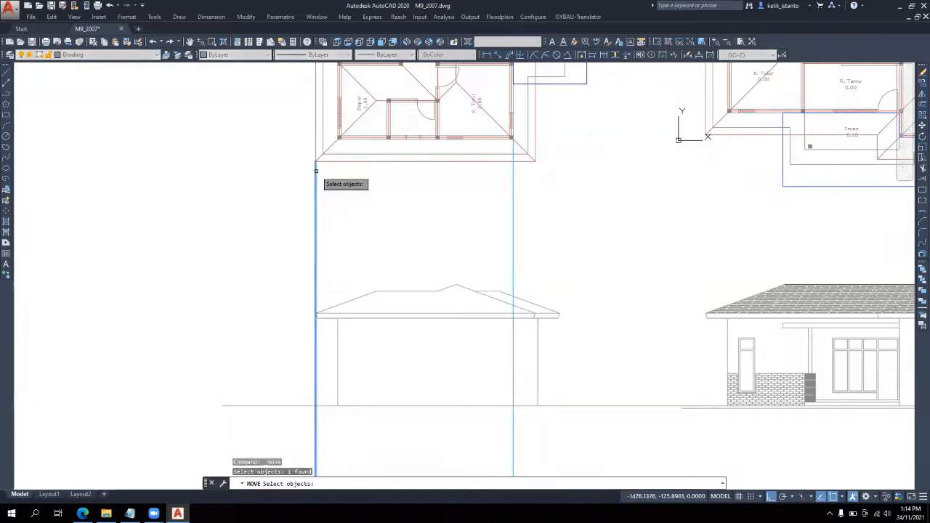
key(Return)
click(316, 160)
click(334, 163)
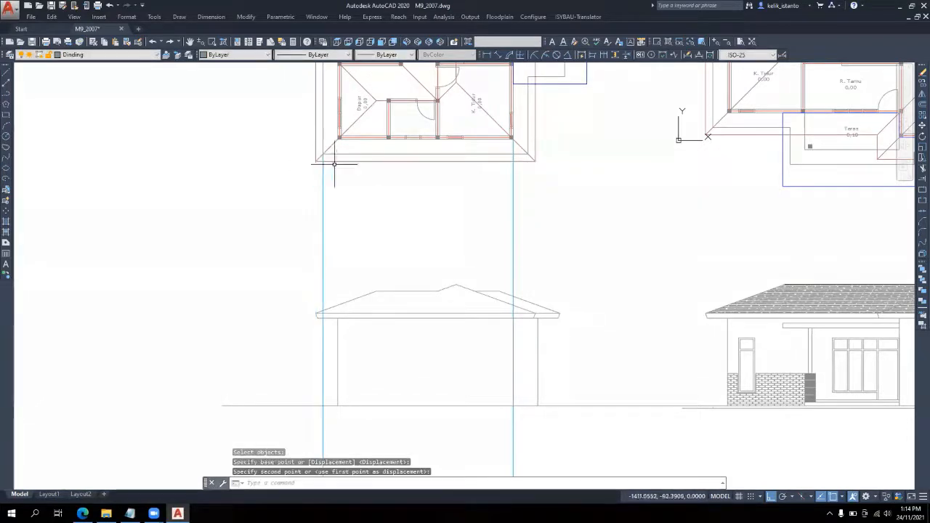
Move the remaining right guide from the wall corner to the lower-right corner of the outline just inside the rotated plan's roof edge
key(Return)
click(514, 178)
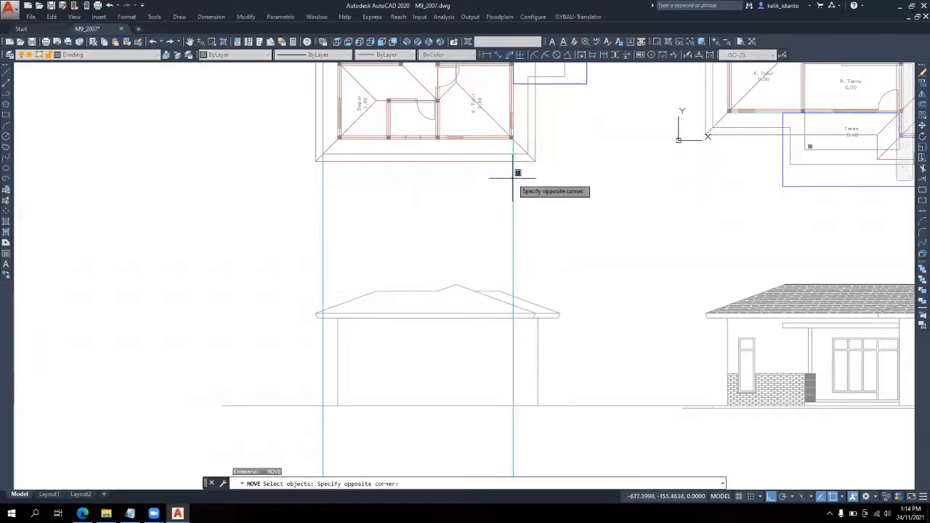
click(513, 180)
click(513, 183)
key(Return)
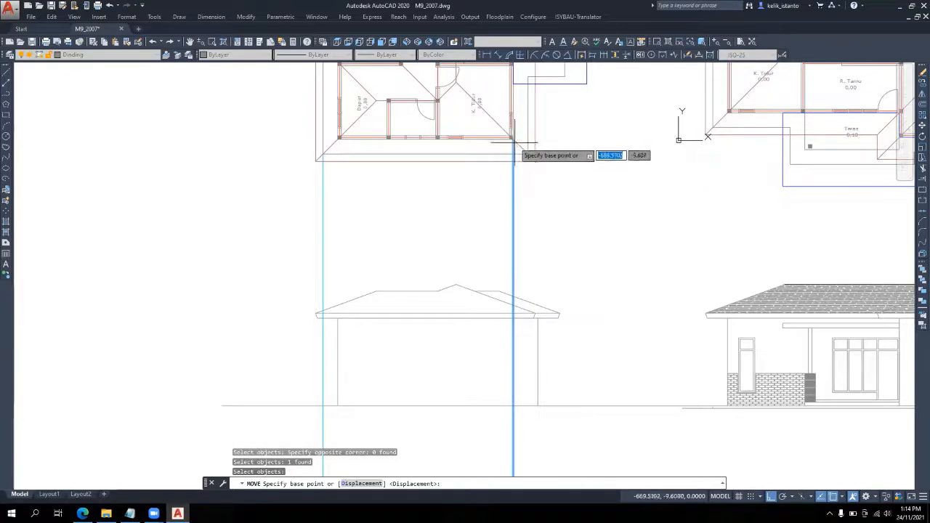
click(516, 143)
click(530, 160)
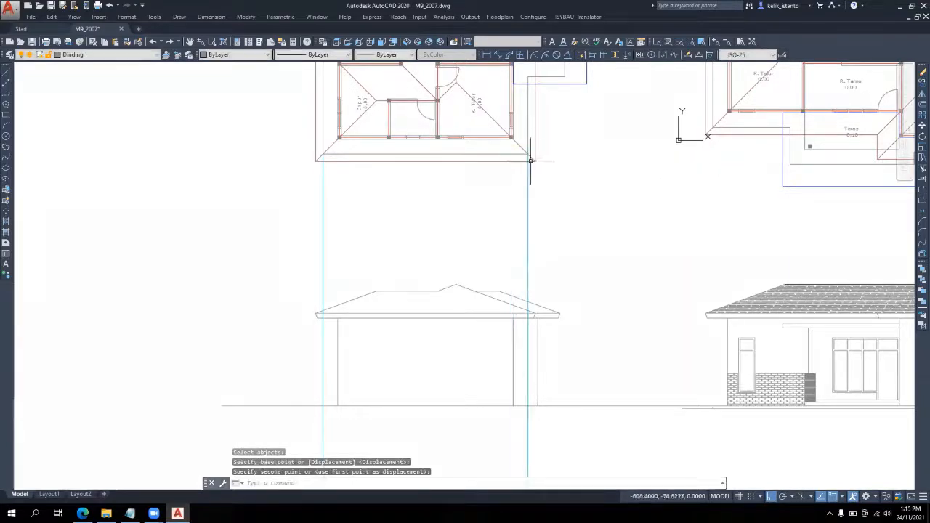
Copy the right guide to the lower-right corner of the outline around the rotated plan's front Teras and end the copy
scroll(562, 193, down, 2)
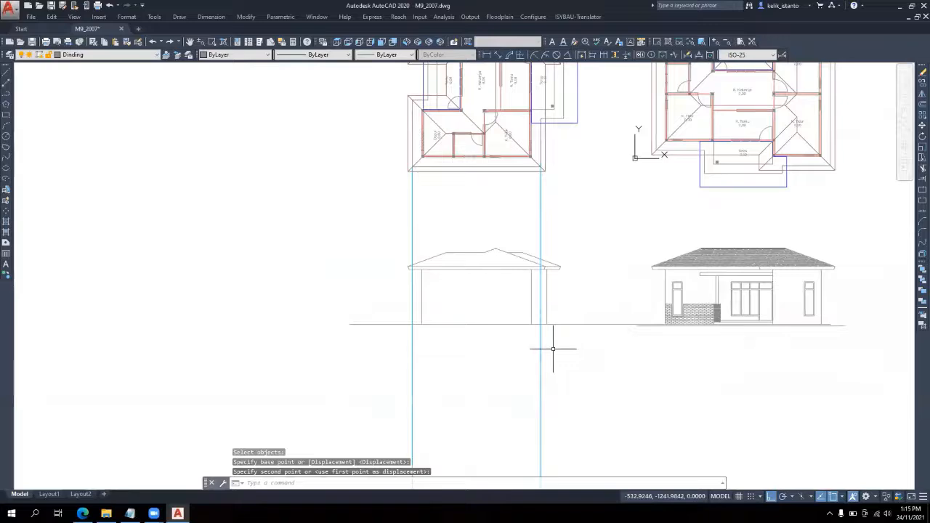
middle_drag(556, 345, 416, 427)
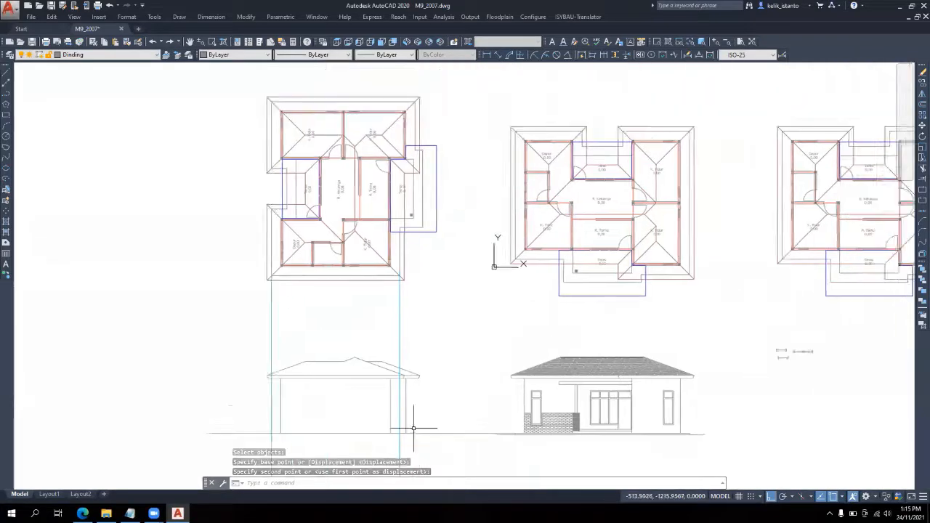
scroll(429, 249, up, 2)
middle_drag(429, 249, 380, 211)
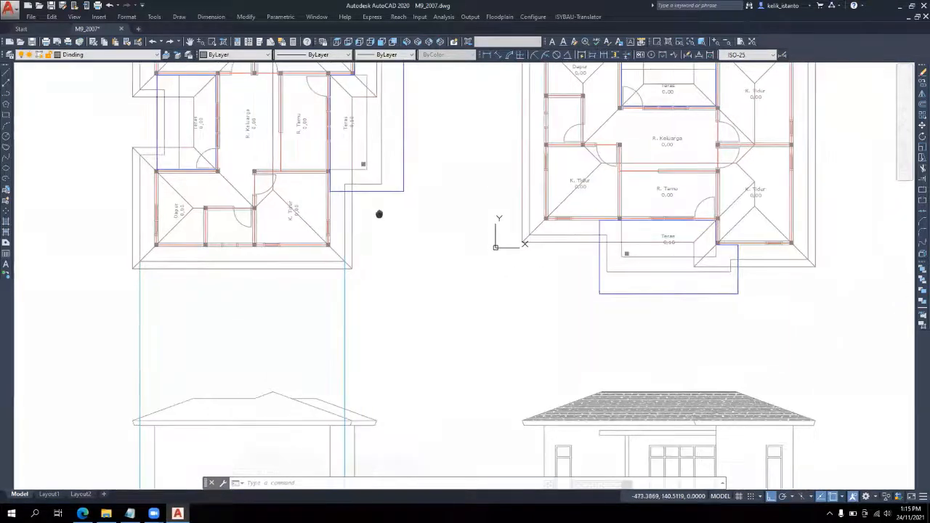
click(346, 284)
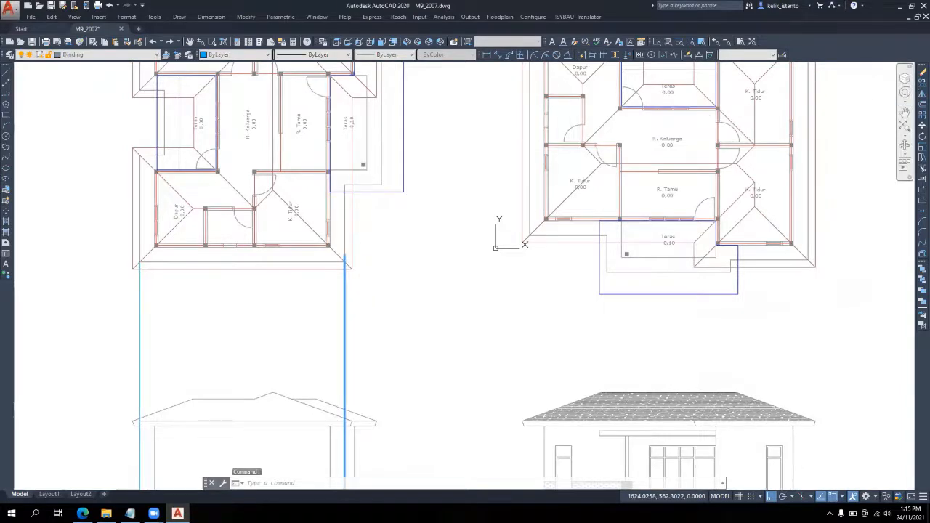
text(co)
key(Return)
click(344, 258)
scroll(363, 312, down, 3)
scroll(408, 255, up, 4)
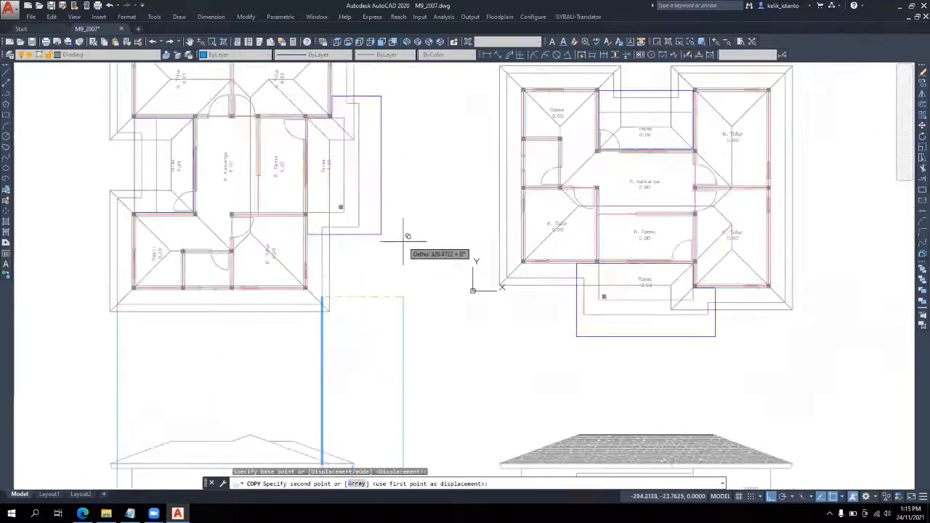
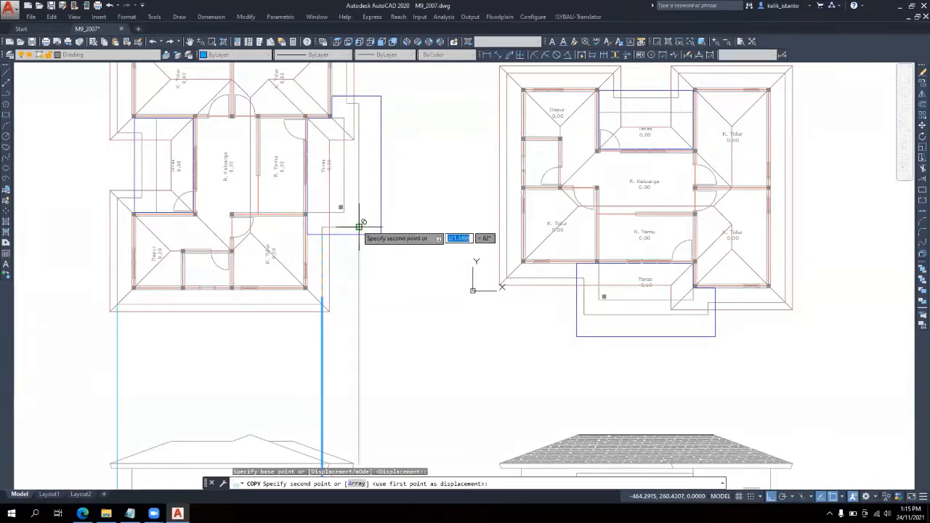
click(362, 224)
scroll(409, 209, down, 4)
key(Escape)
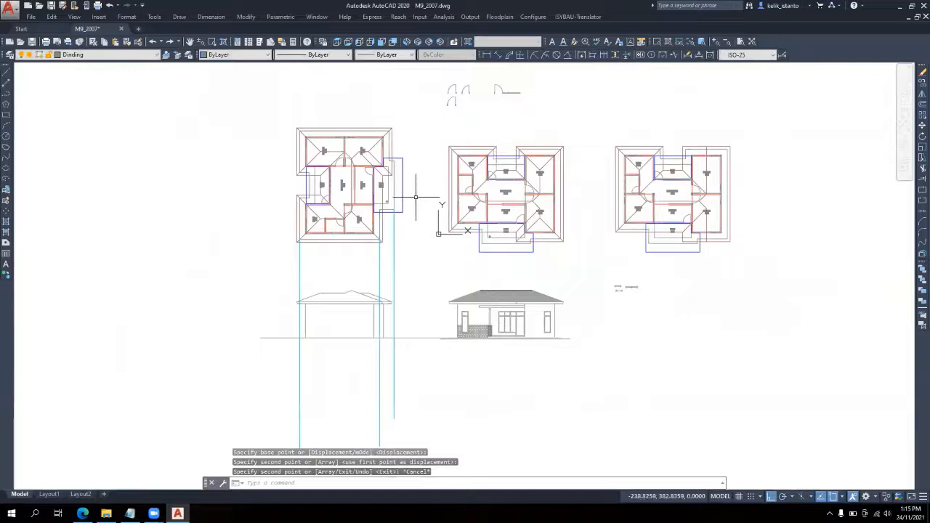
Copy the rightmost guide to the lower-right corner of the front Teras floor outline in the rotated plan, and end the copy
scroll(402, 164, up, 2)
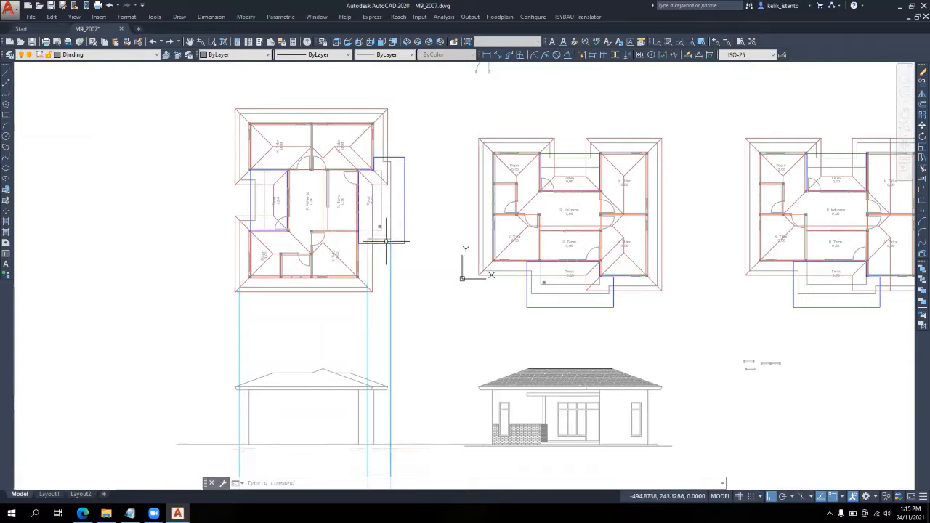
middle_drag(389, 252, 383, 166)
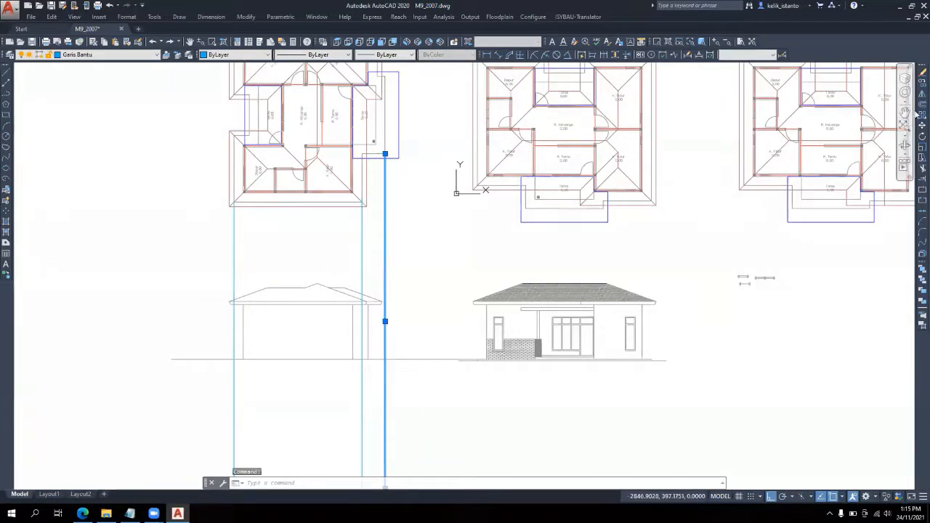
text(co)
key(space)
scroll(396, 157, up, 6)
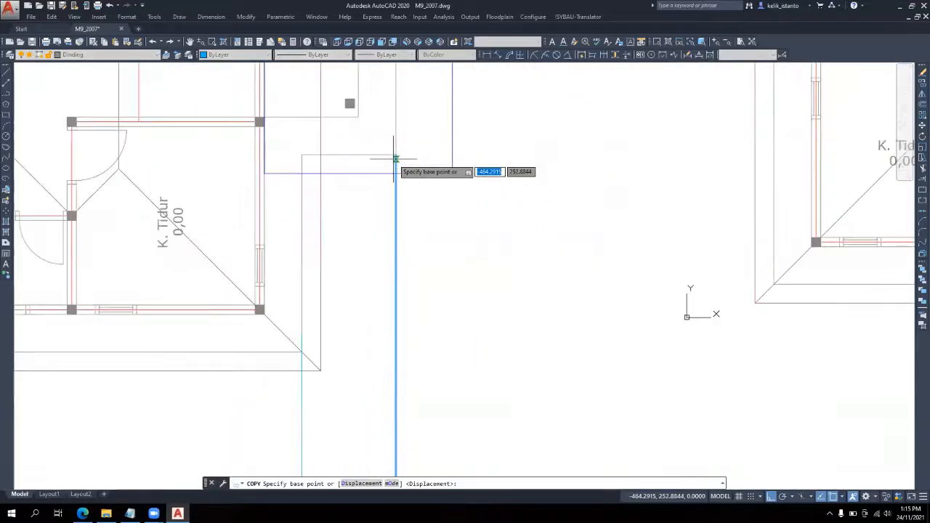
click(396, 155)
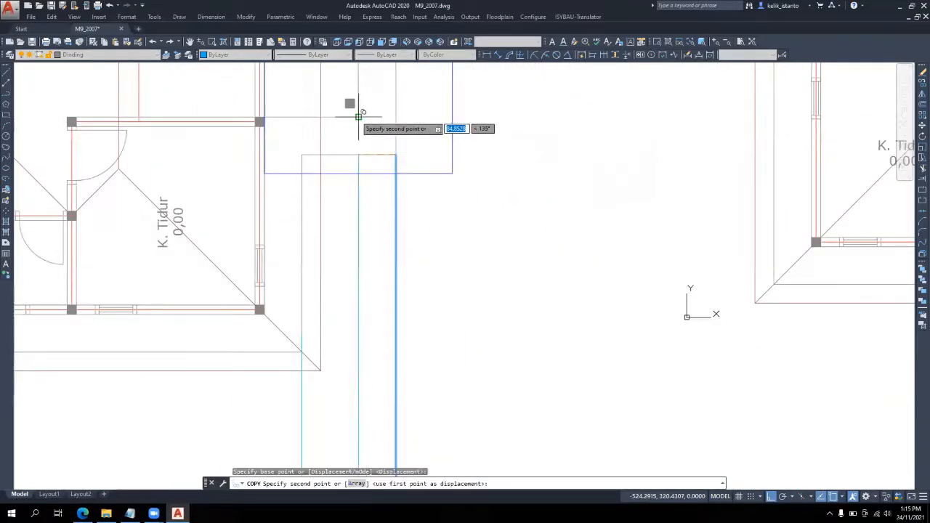
scroll(368, 210, down, 6)
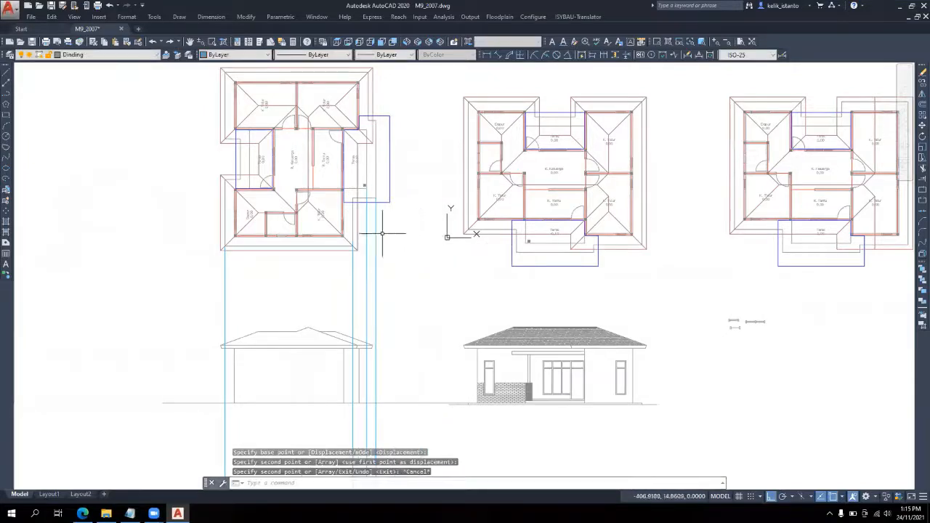
key(Escape)
Compare the guides at the side elevation's base with the apron and ground line of the front elevation
scroll(236, 176, up, 2)
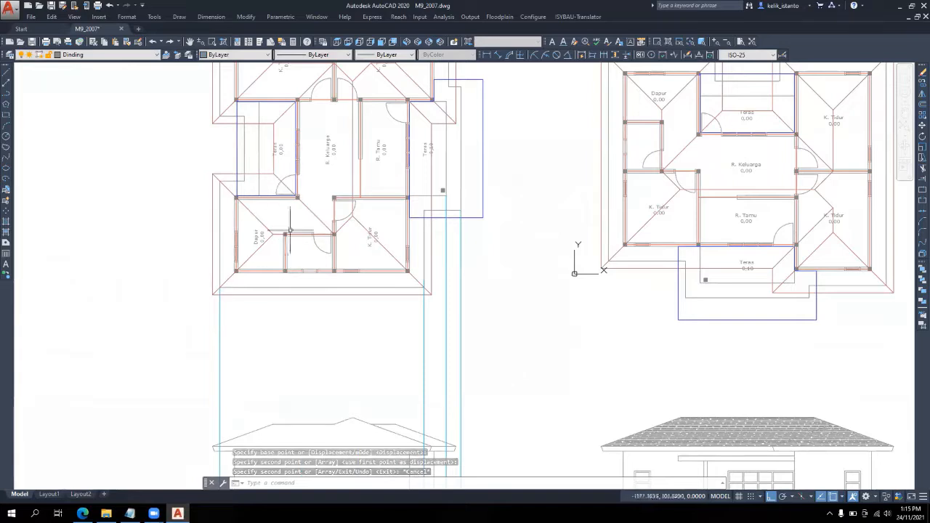
scroll(261, 176, down, 2)
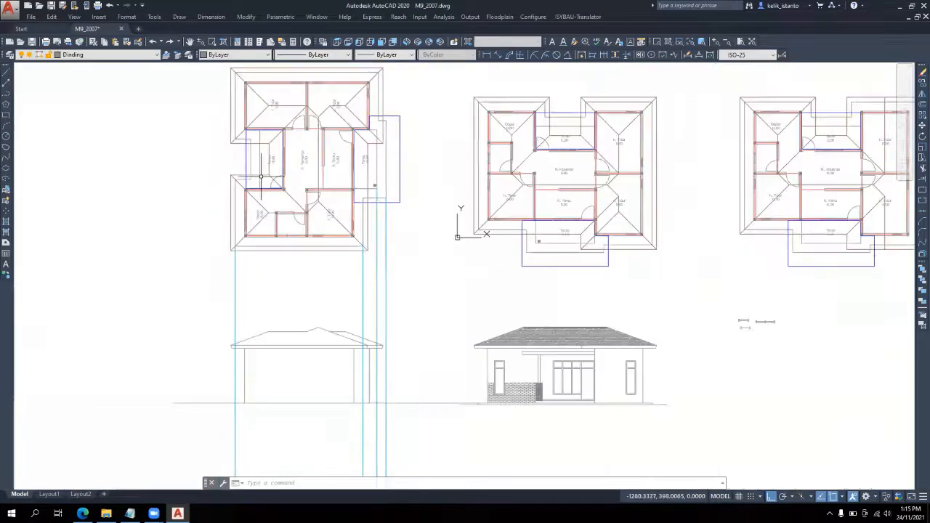
scroll(326, 396, up, 2)
middle_drag(330, 386, 351, 316)
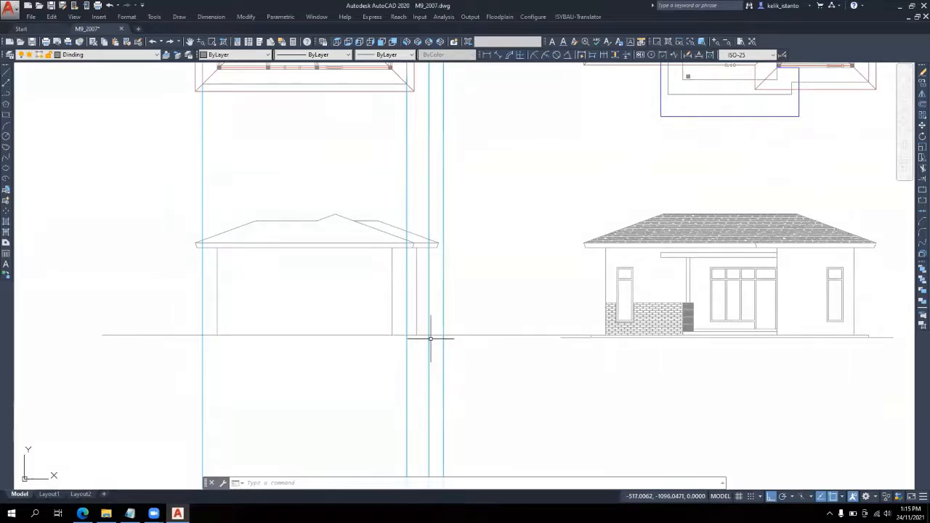
scroll(606, 351, up, 5)
scroll(599, 334, down, 5)
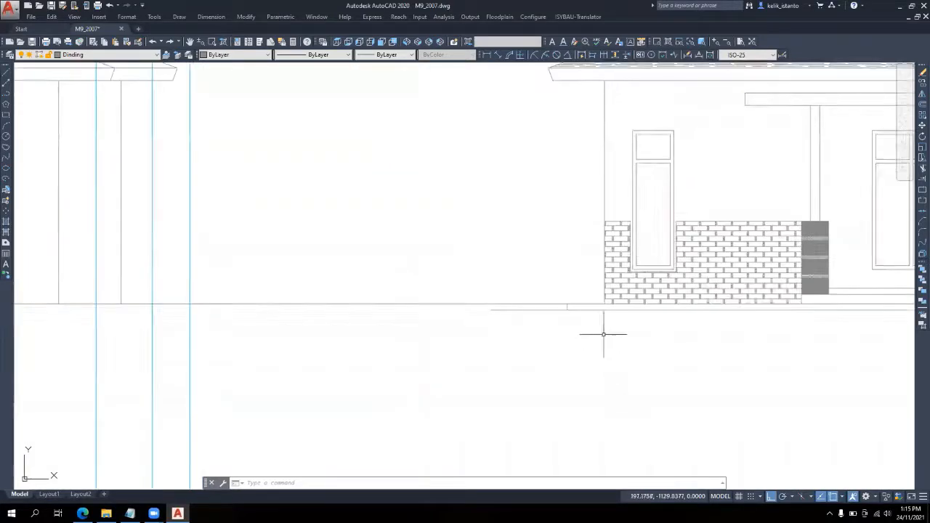
scroll(592, 322, up, 2)
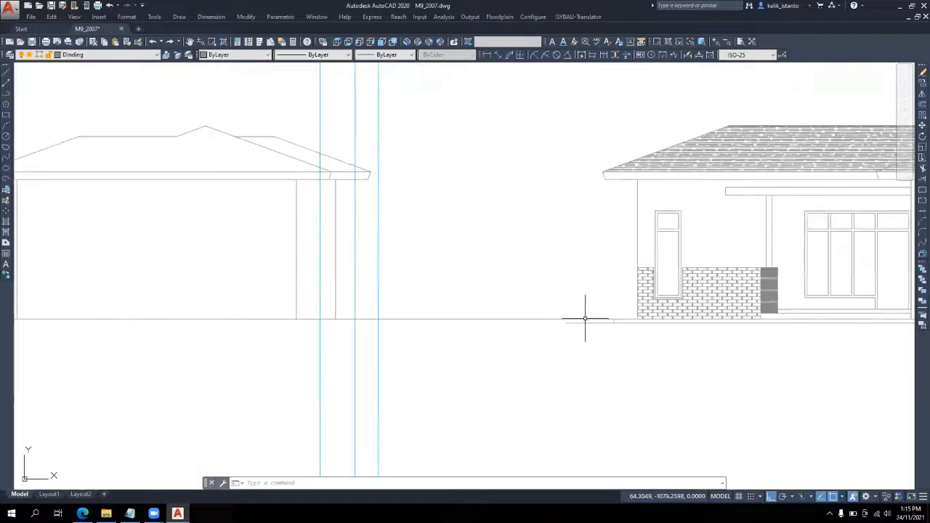
scroll(607, 322, up, 2)
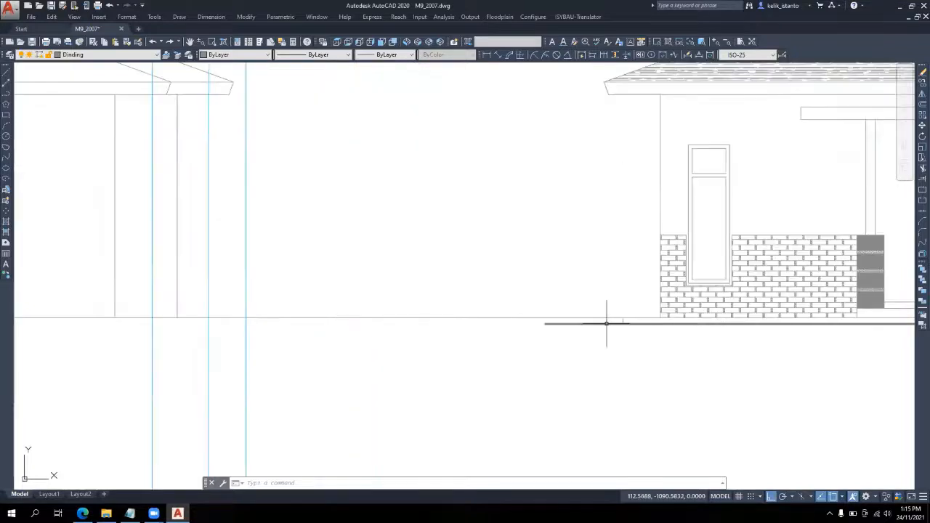
scroll(610, 322, down, 2)
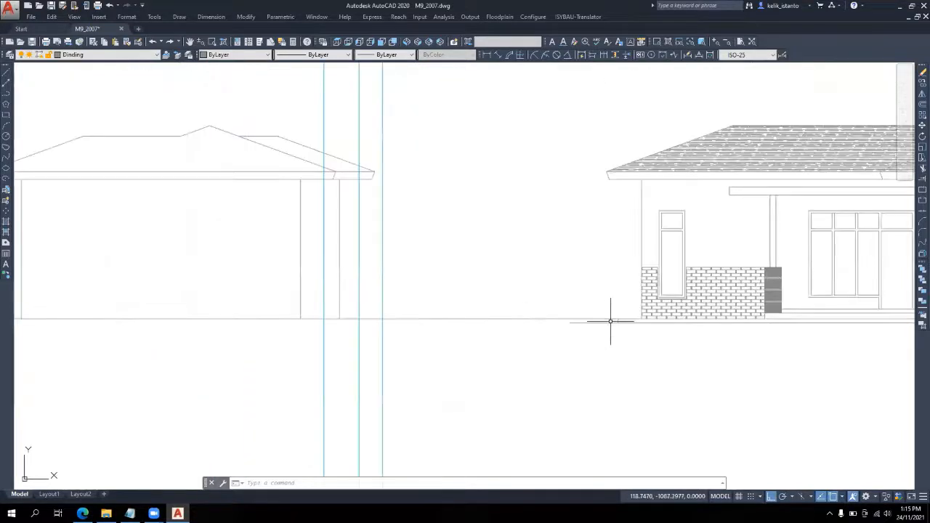
Draw a horizontal ground line about 1777 units long from the front elevation's left ground-line end past the side elevation's left wall
click(5, 76)
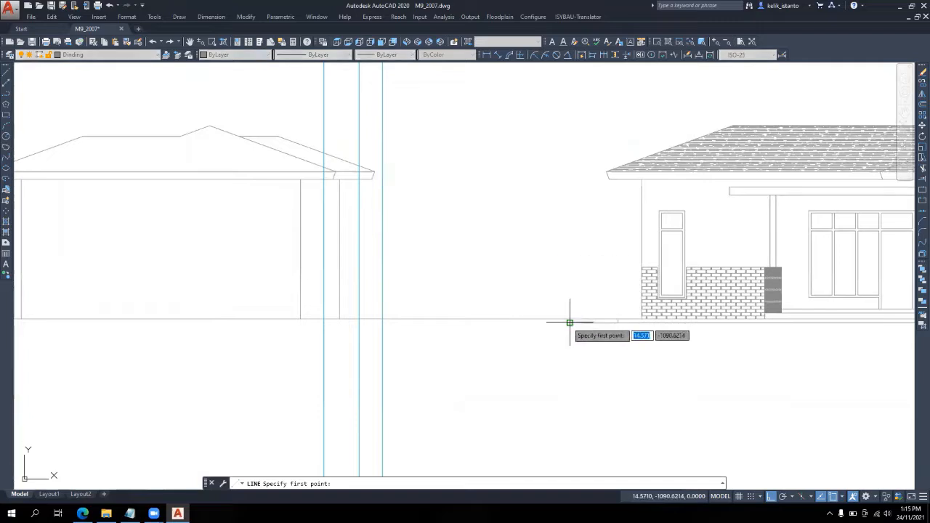
click(572, 321)
scroll(668, 335, down, 2)
scroll(174, 353, up, 3)
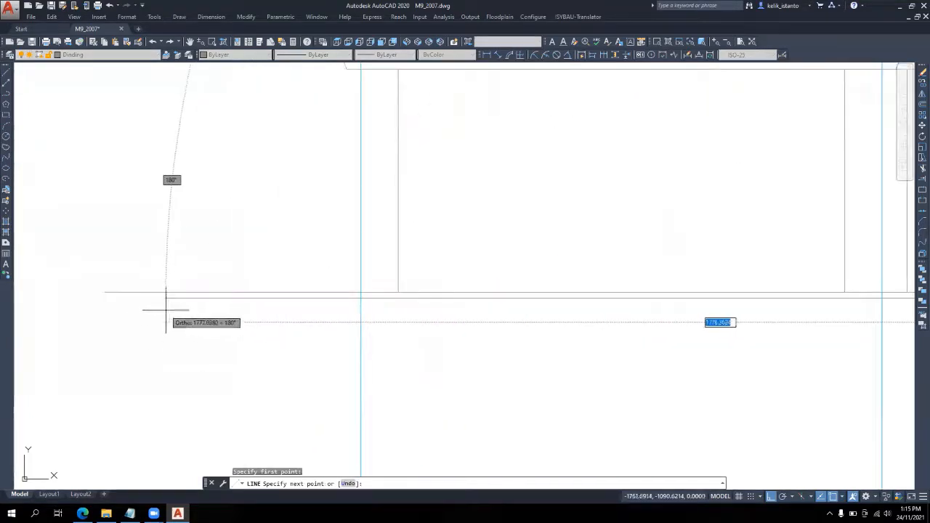
click(163, 305)
key(Return)
Draw the apron's left end line along the leftmost guide, starting upward from the lower ground line
scroll(324, 351, down, 1)
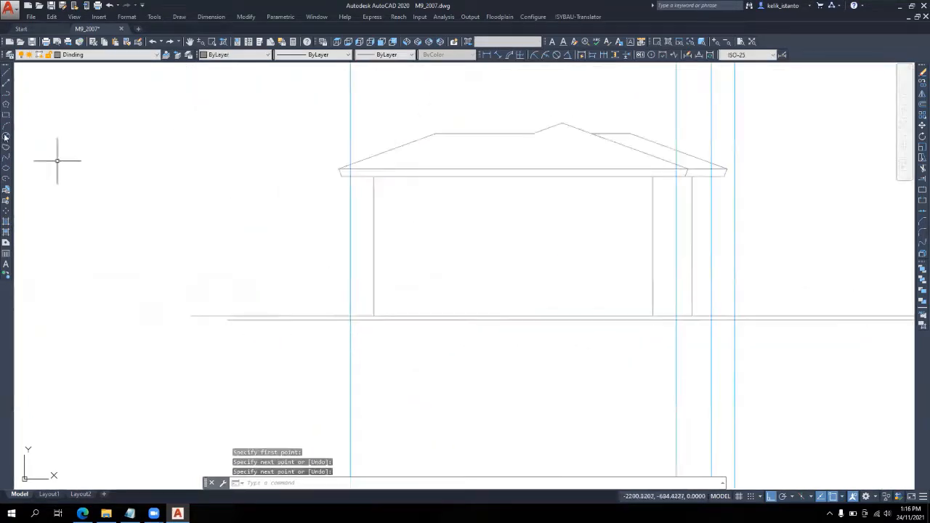
click(5, 75)
scroll(368, 320, up, 3)
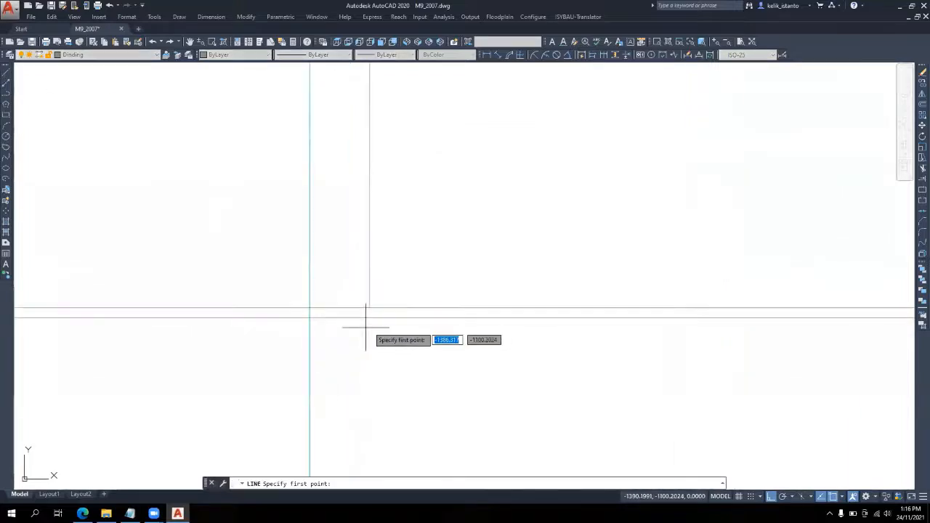
click(310, 317)
click(308, 249)
key(Return)
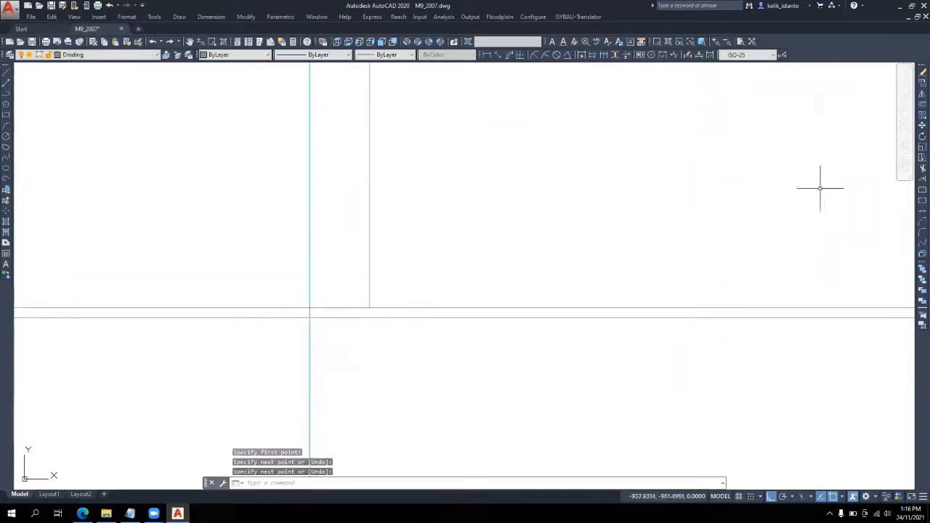
click(921, 179)
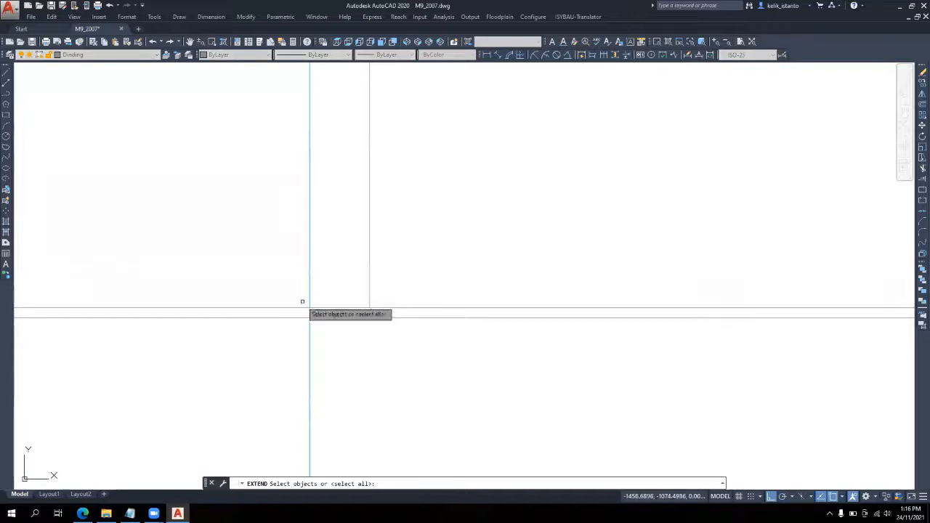
click(309, 299)
key(Return)
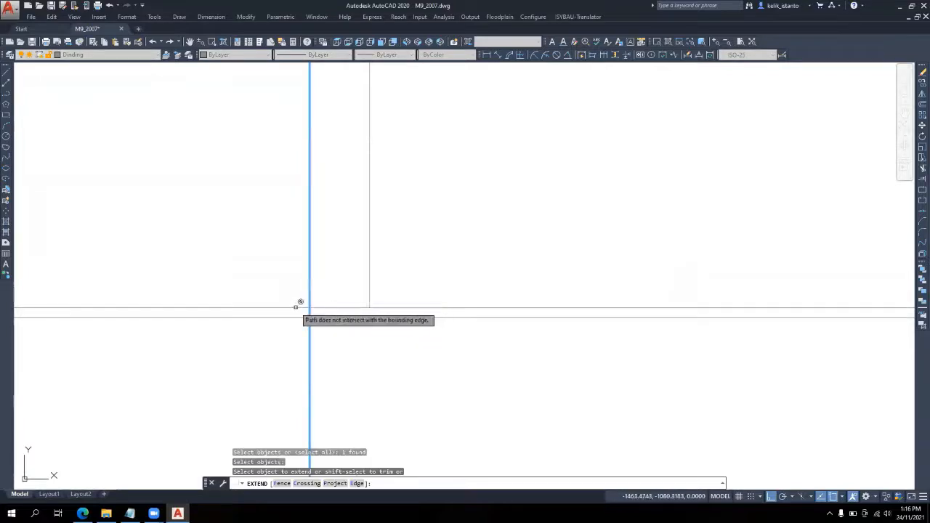
key(Escape)
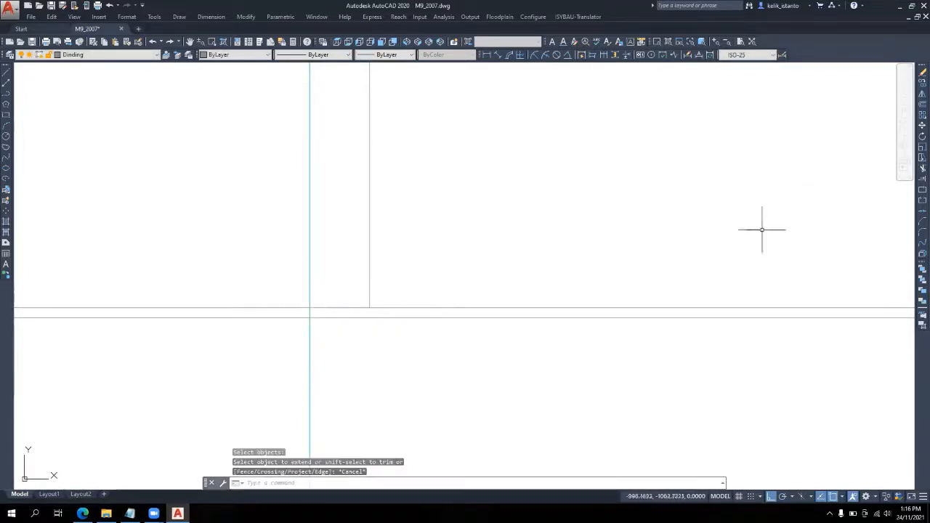
Trim the side elevation's upper ground line where it runs past the leftmost and rightmost guides, leaving the apron's top edge
click(920, 167)
click(309, 286)
key(Return)
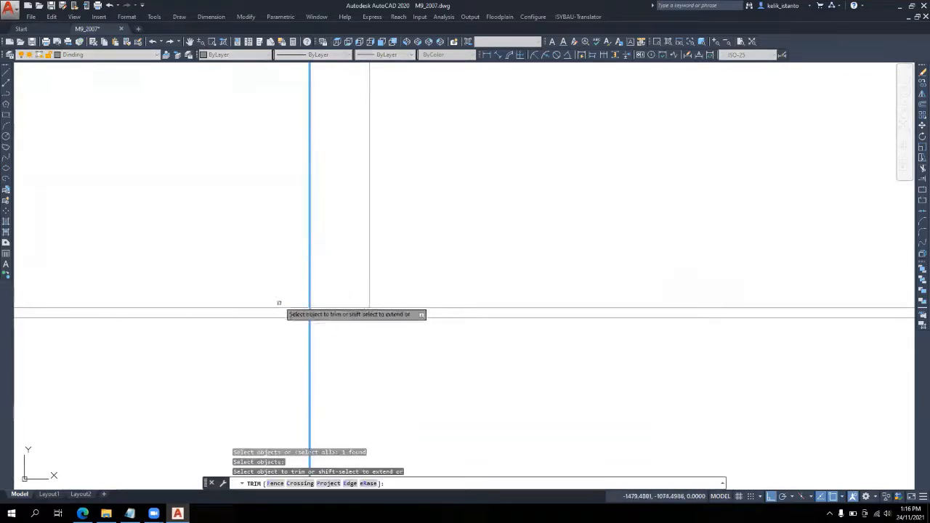
scroll(280, 305, down, 5)
key(Escape)
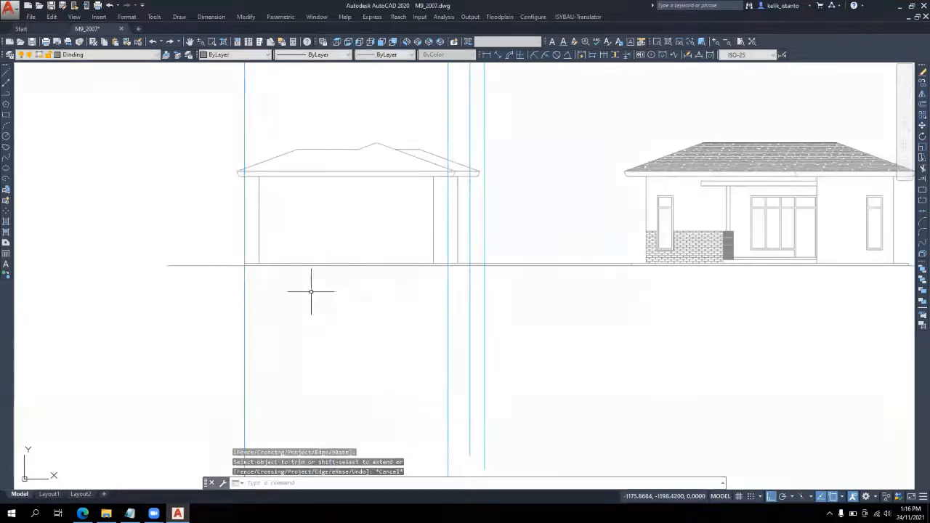
scroll(510, 274, up, 2)
key(Return)
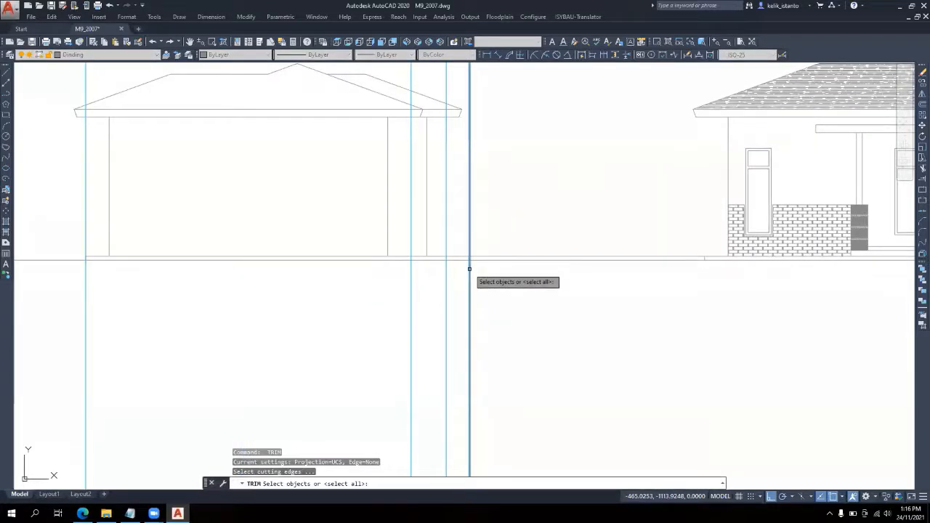
key(Return)
key(Return)
Shorten the lower ground line's right end to a point just beyond the rightmost guide, clear of the front elevation
click(530, 259)
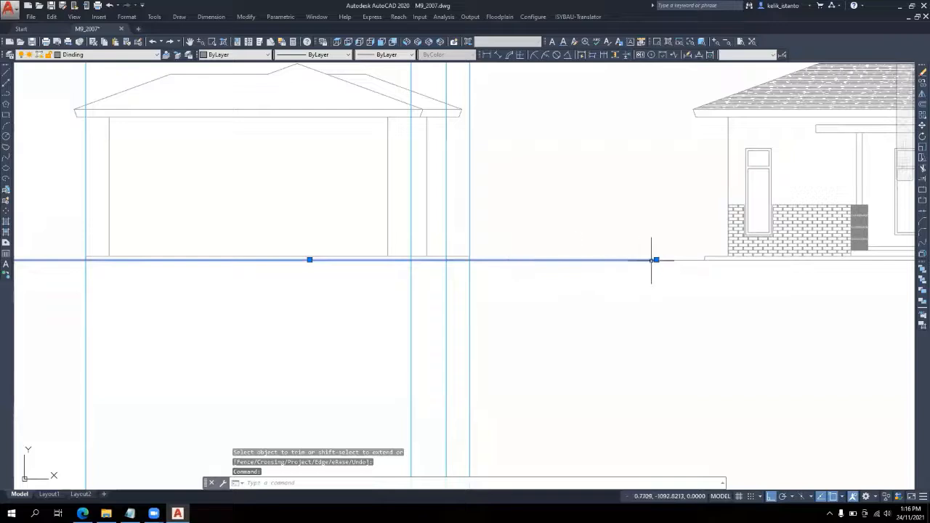
click(656, 259)
click(545, 259)
key(Escape)
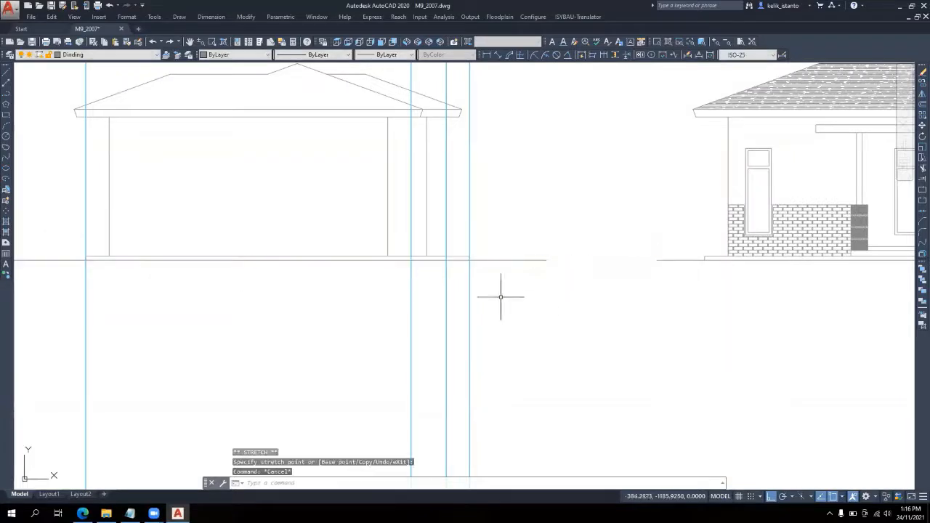
Draw the apron's right end line along the rightmost guide, starting upward from the lower ground line
scroll(501, 295, down, 2)
scroll(500, 297, up, 2)
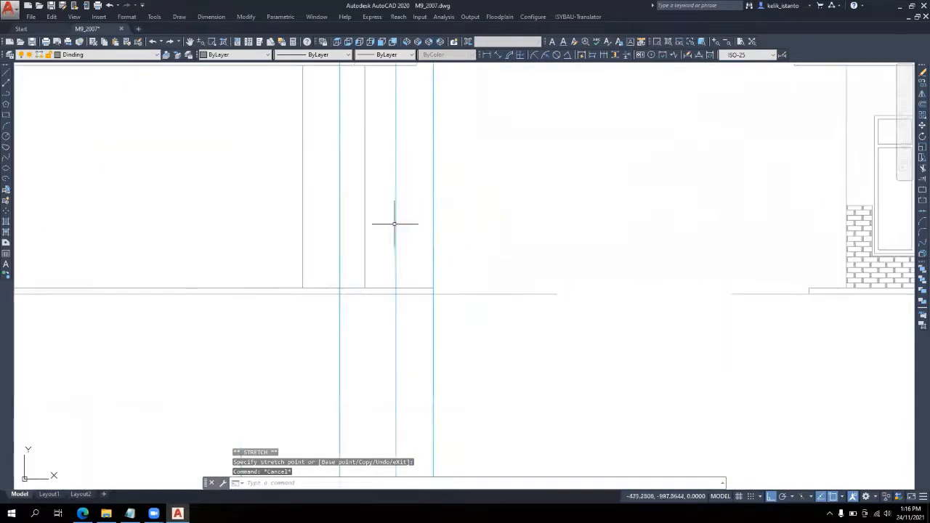
click(6, 86)
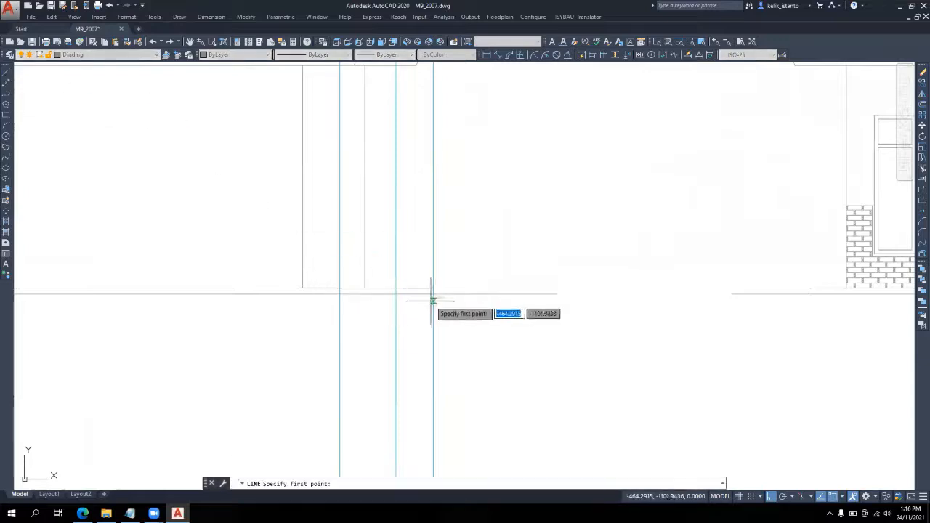
click(433, 294)
click(461, 245)
key(Escape)
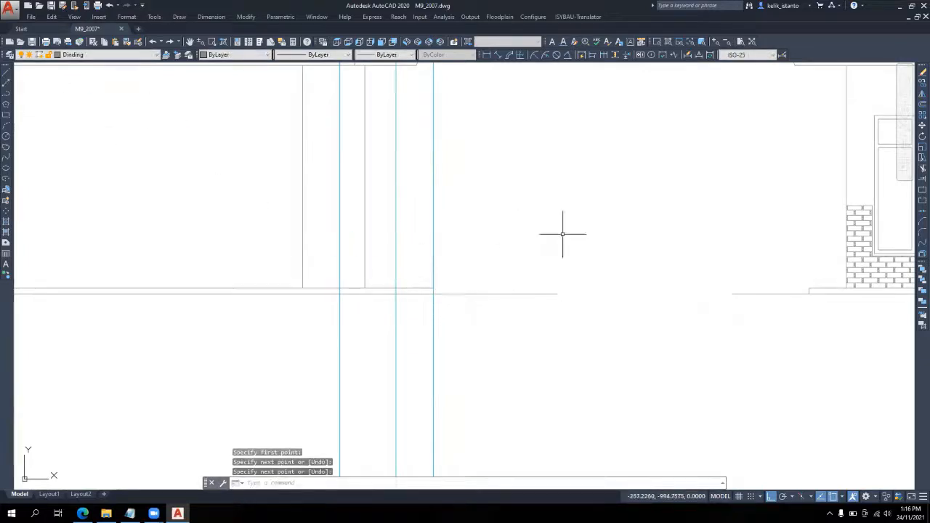
Draw a short vertical line between the apron's top edge and the ground line along the guide between the two right-hand walls
scroll(565, 233, down, 2)
scroll(484, 264, down, 3)
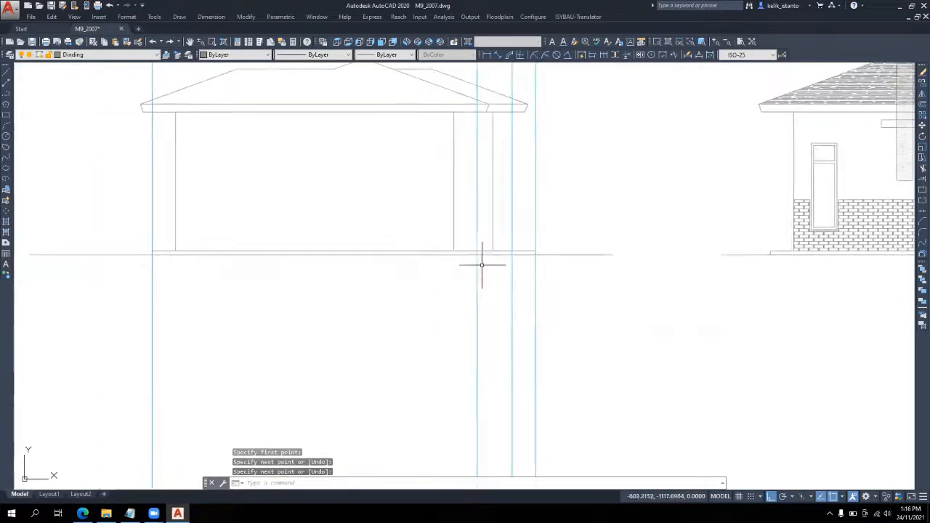
scroll(477, 288, up, 3)
scroll(470, 290, up, 4)
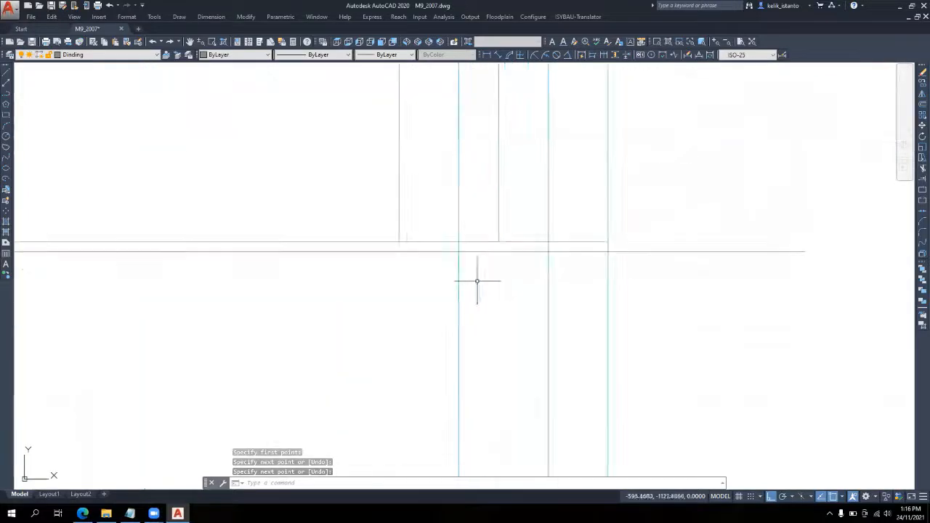
key(space)
click(458, 242)
click(462, 241)
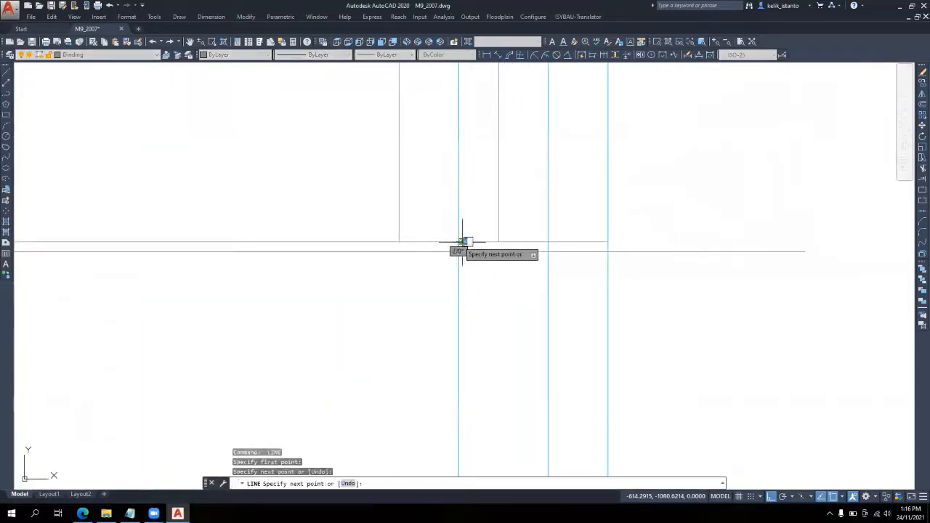
key(Escape)
Turn off the Garis Bantu layer to hide the guides around the side elevation
scroll(465, 339, down, 3)
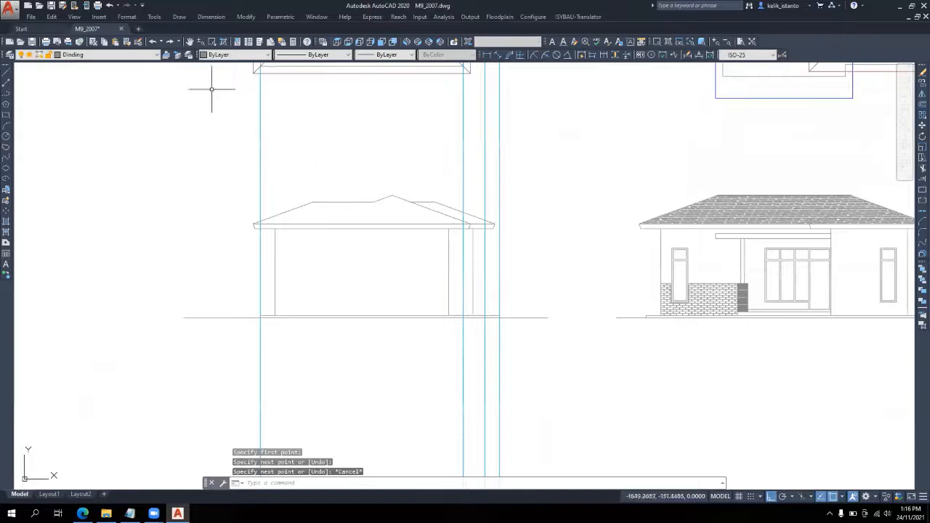
click(109, 55)
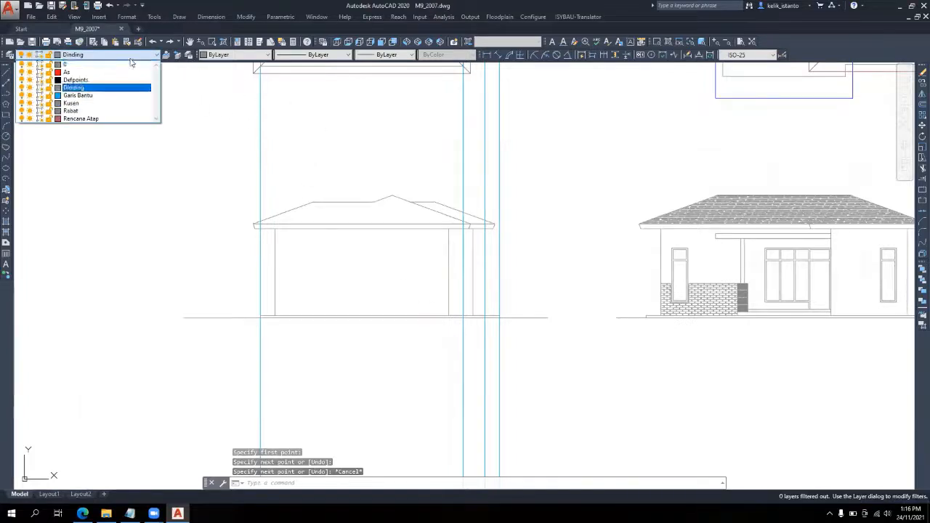
click(24, 100)
click(70, 174)
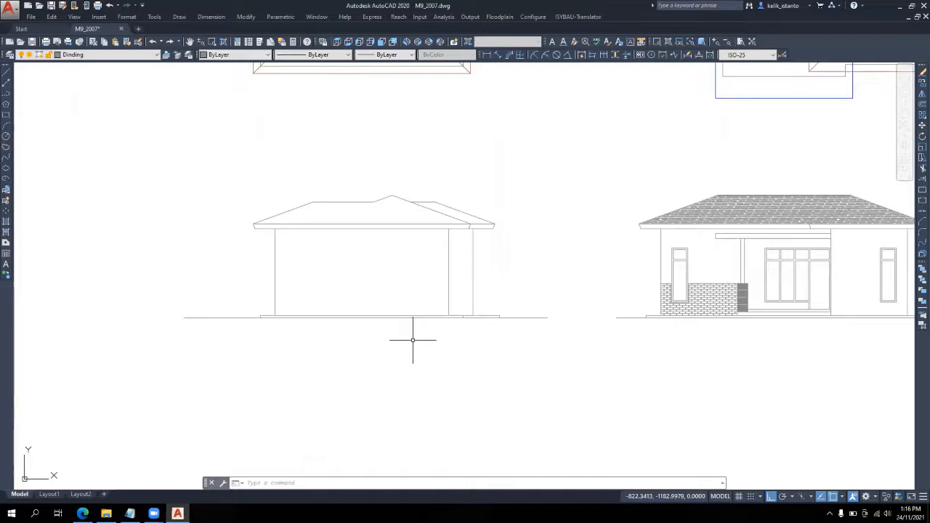
middle_drag(490, 358, 370, 399)
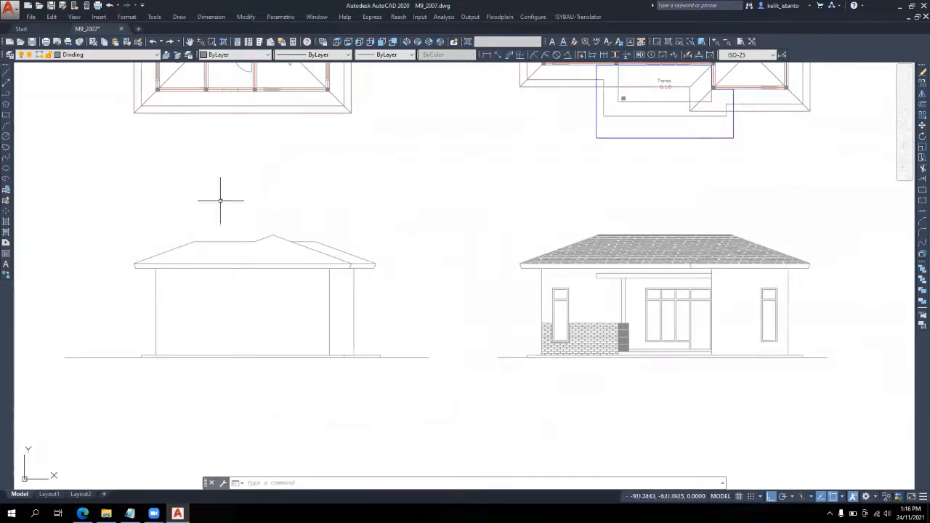
Draw a horizontal line from the upper Teras floor line in the front elevation across to the side elevation's inner right-hand wall
click(6, 75)
scroll(639, 364, up, 4)
scroll(614, 338, up, 4)
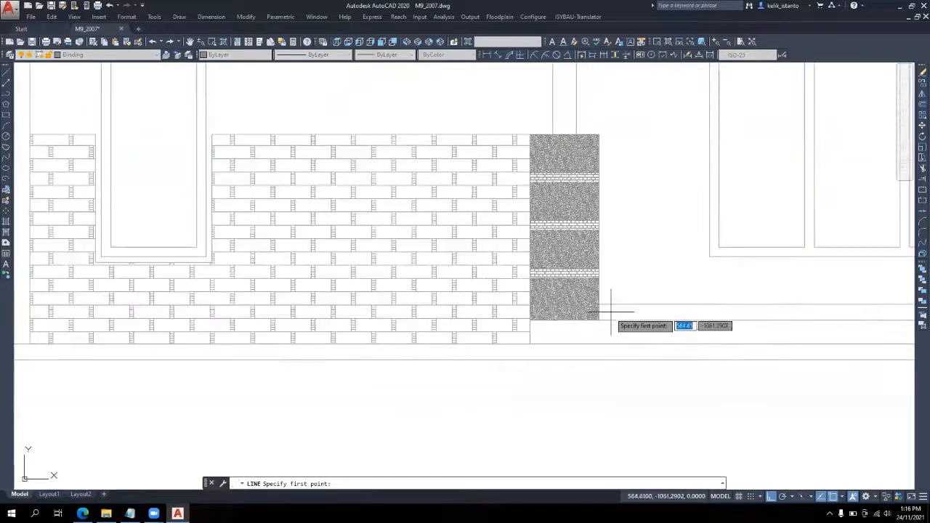
click(612, 307)
scroll(777, 364, down, 8)
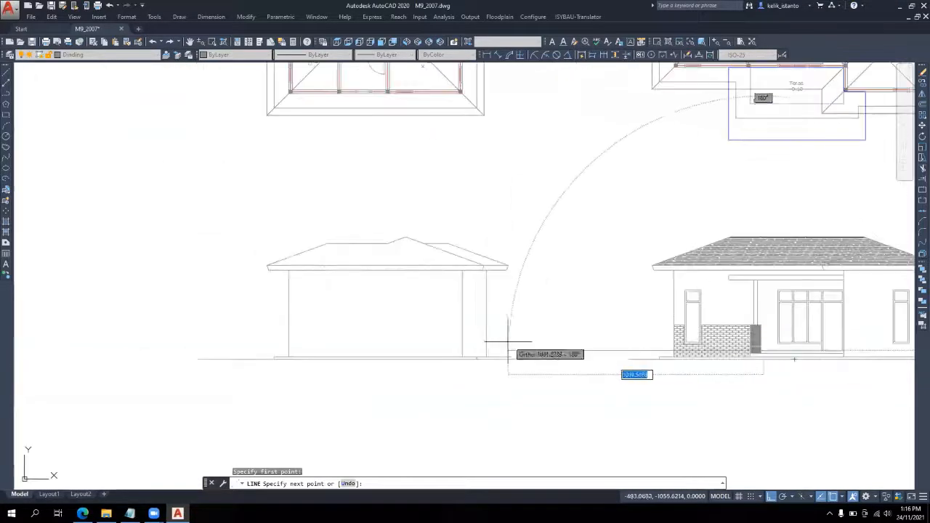
scroll(509, 342, up, 5)
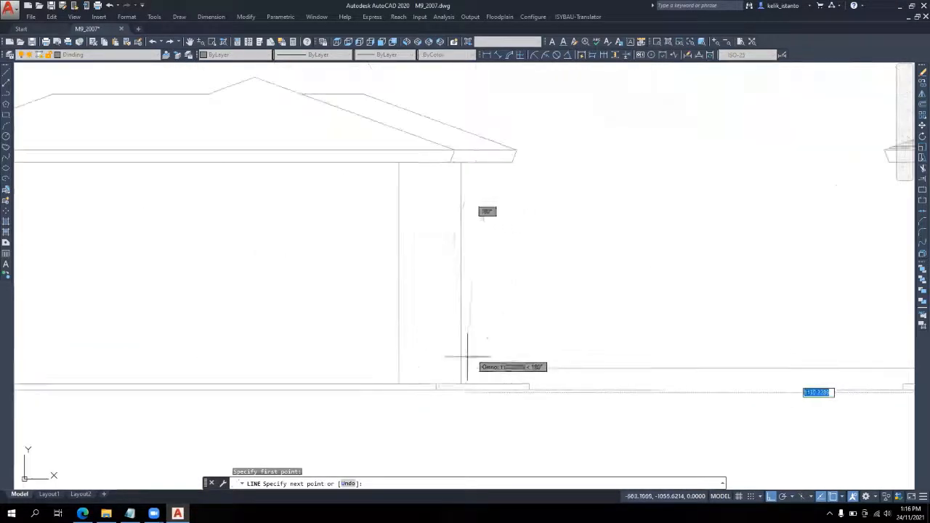
click(389, 367)
scroll(379, 284, down, 3)
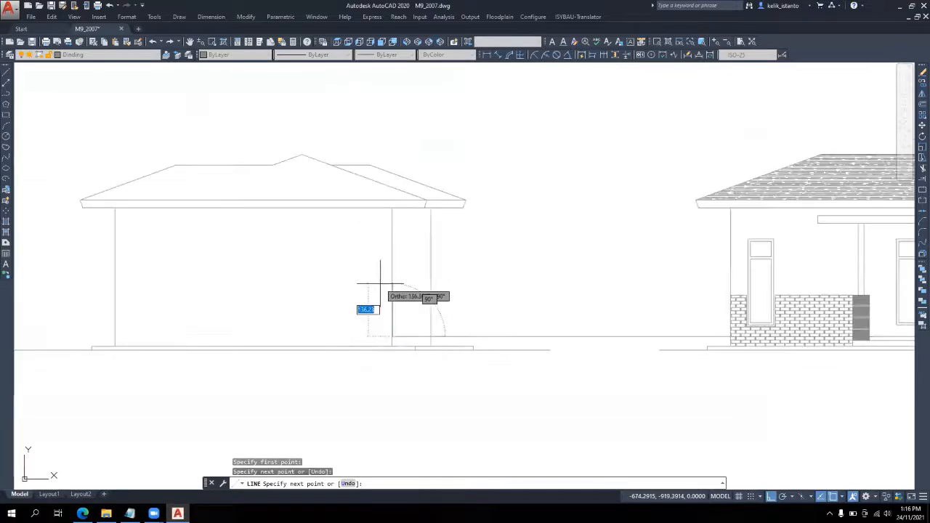
key(Return)
scroll(371, 301, down, 2)
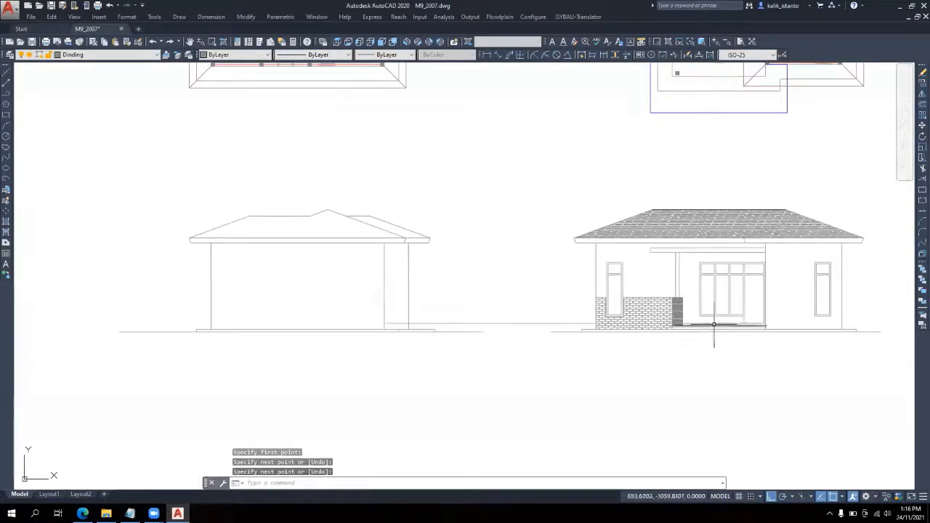
Erase the horizontal line projected from the upper Teras floor line
scroll(714, 324, up, 4)
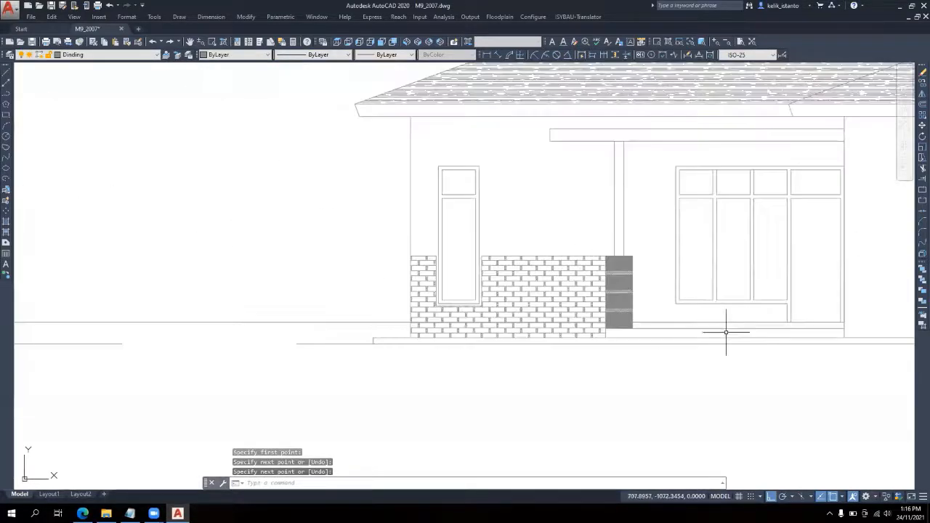
click(388, 321)
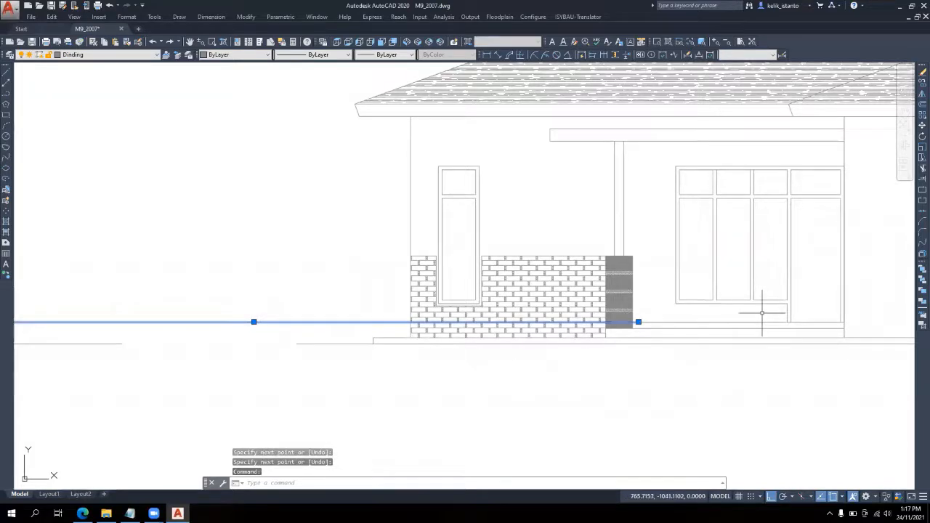
key(Delete)
Draw a horizontal line from the front elevation's lower Teras floor line, beside the column base, to the side elevation's inner right-hand wall
click(4, 76)
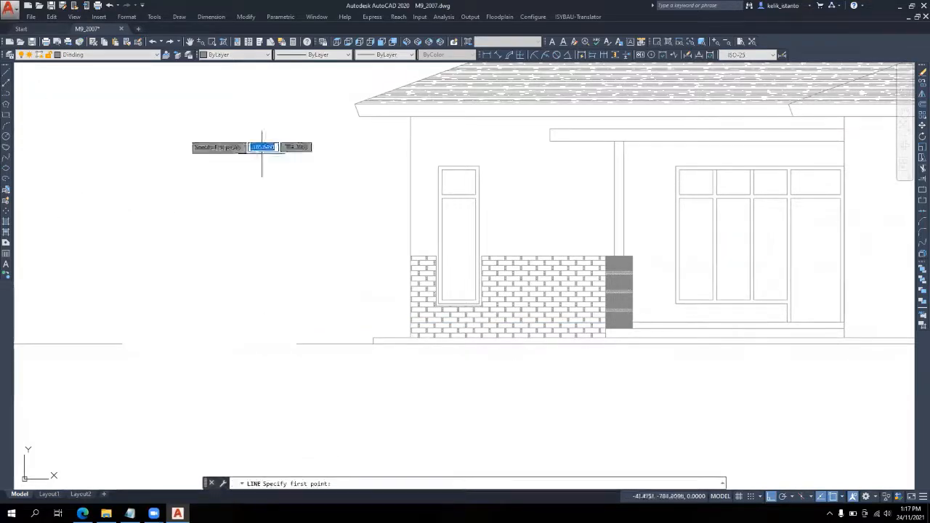
scroll(643, 326, up, 2)
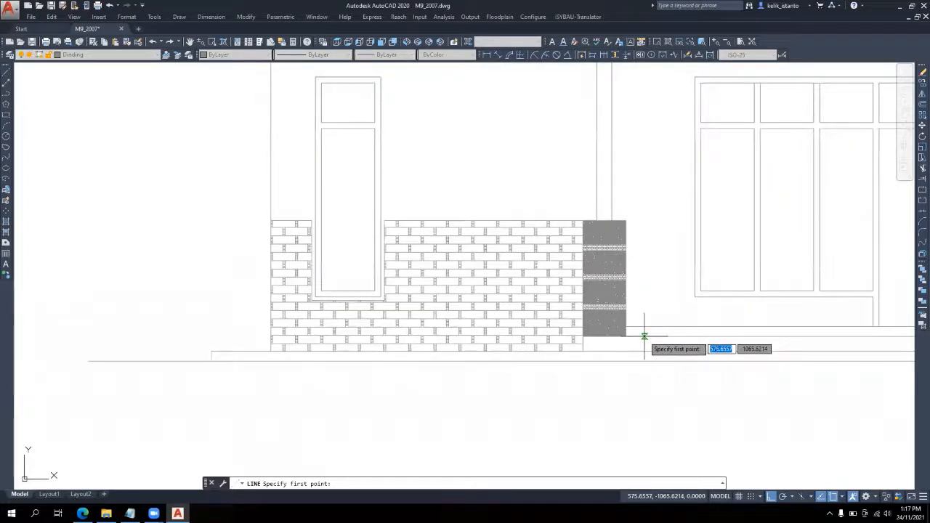
click(643, 336)
scroll(735, 318, down, 3)
scroll(410, 328, up, 4)
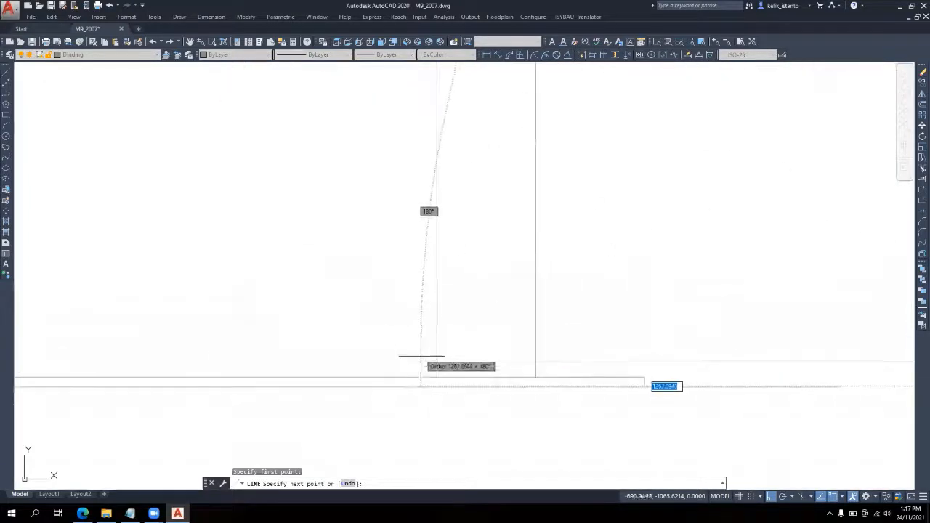
click(436, 362)
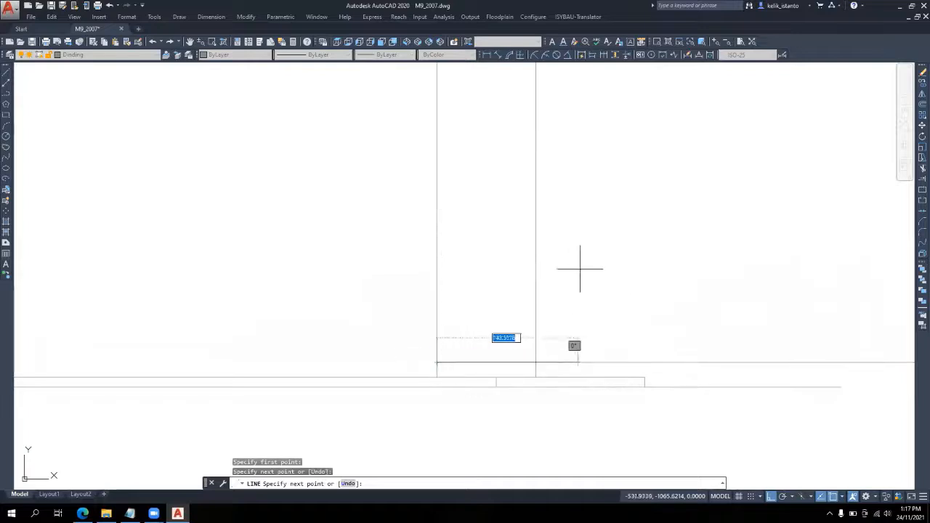
key(Return)
scroll(587, 265, down, 3)
scroll(581, 291, up, 2)
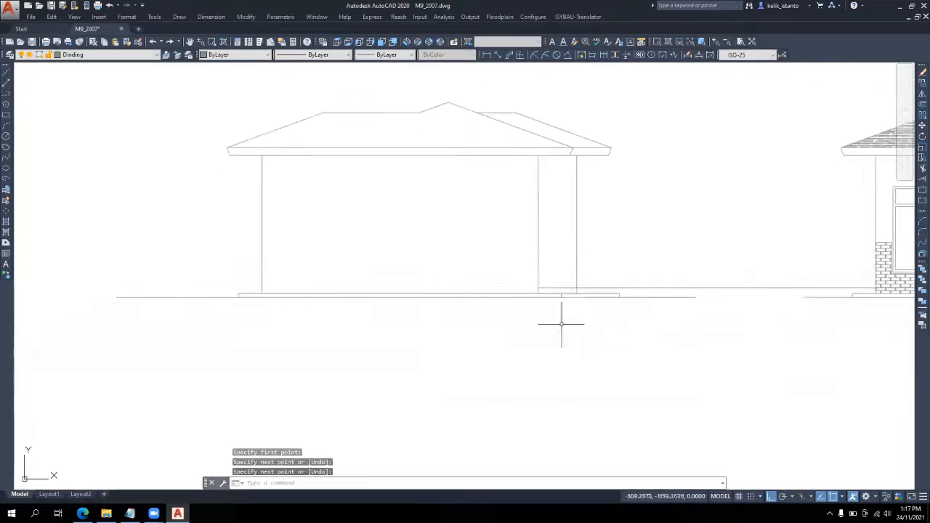
Turn the Garis Bantu layer back on to show the vertical guides around the side elevation
click(117, 57)
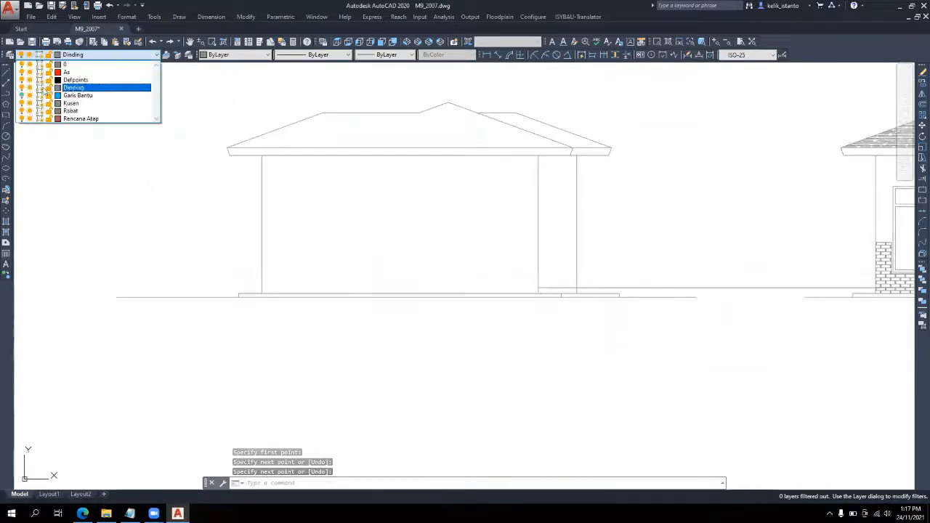
click(23, 95)
click(58, 138)
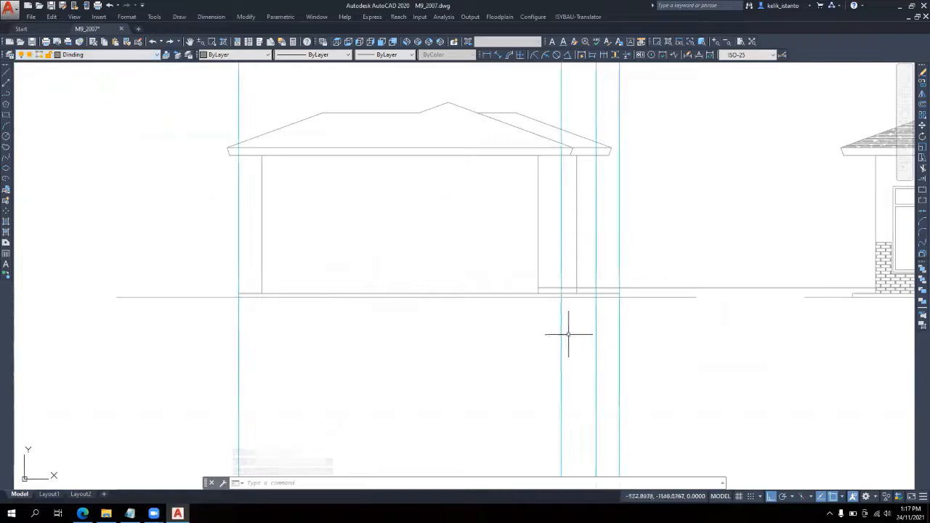
Erase the two rightmost vertical guides and the leftmost one, keeping the guide between the two right-hand walls
scroll(569, 332, down, 2)
click(623, 142)
click(574, 153)
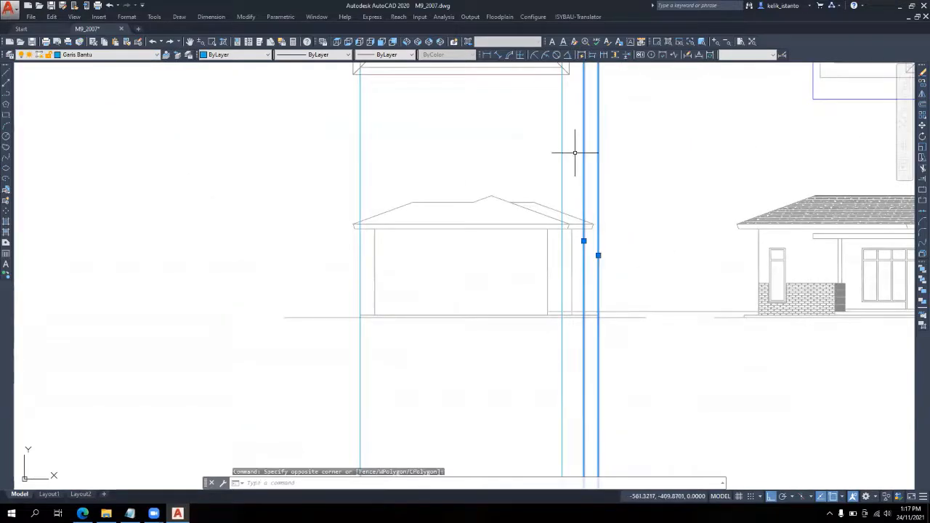
key(Delete)
click(359, 143)
key(Delete)
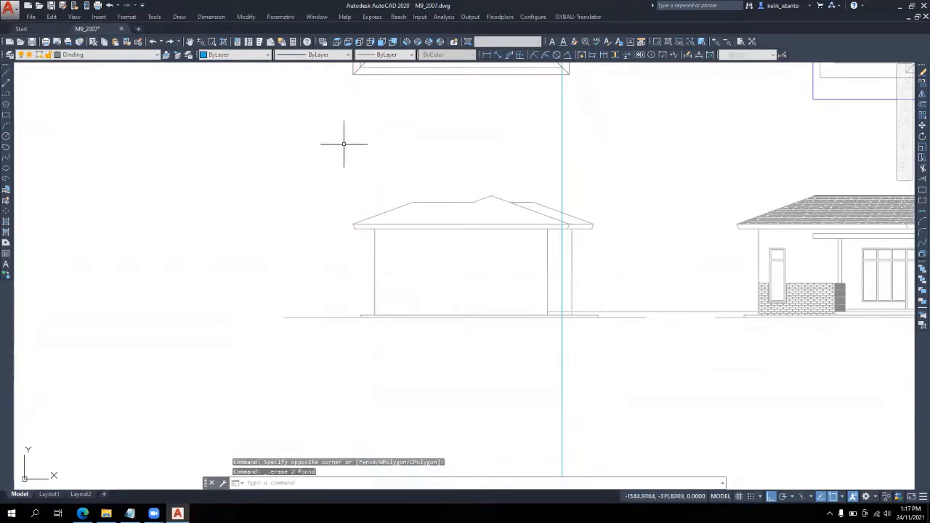
Start moving the remaining vertical guide from near the lower right roof corner of the rotated plan
click(591, 182)
click(536, 167)
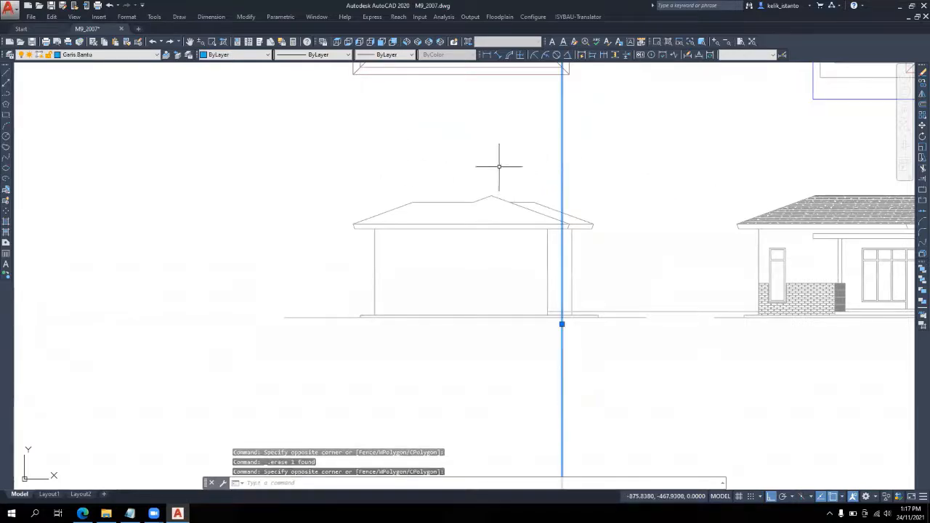
middle_drag(498, 164, 464, 372)
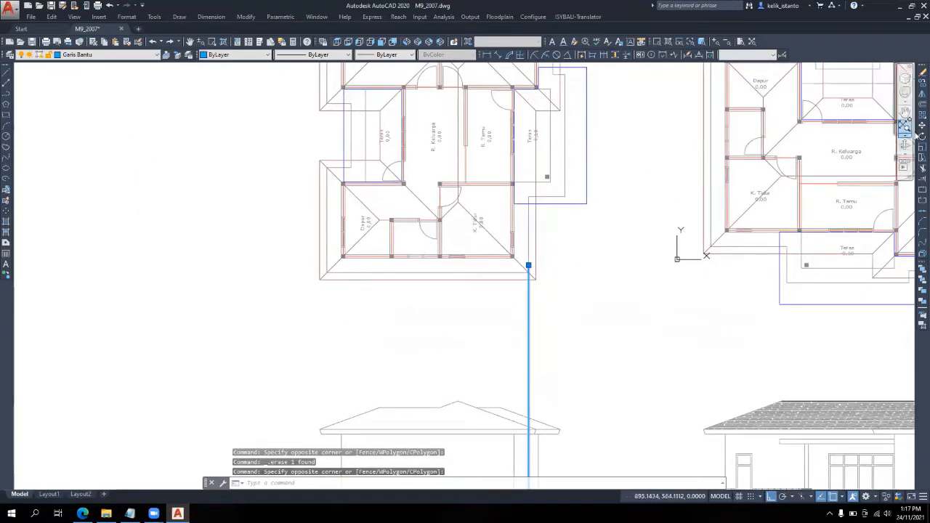
text(m)
key(Return)
scroll(527, 262, up, 4)
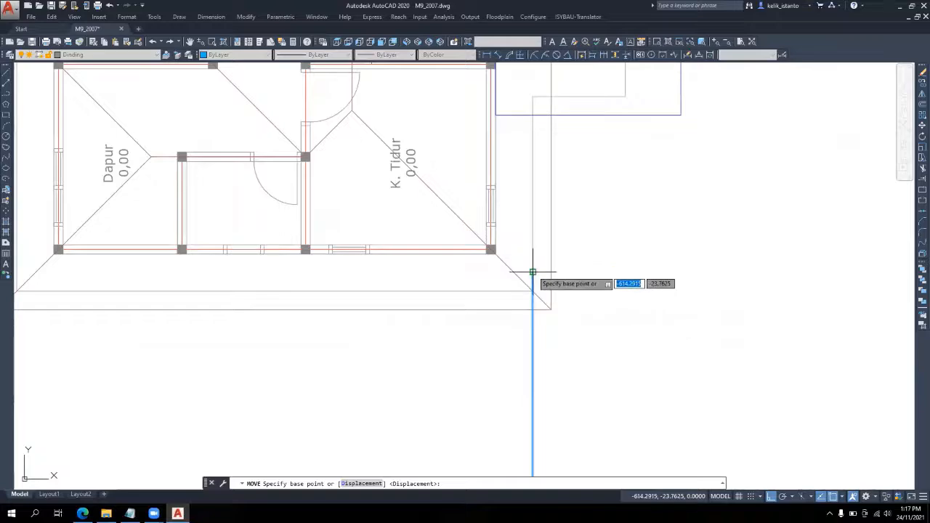
Move the vertical guide line so it starts at the outer corner of the front terrace in the rotated floor plan
click(532, 272)
scroll(531, 283, down, 6)
scroll(557, 208, up, 5)
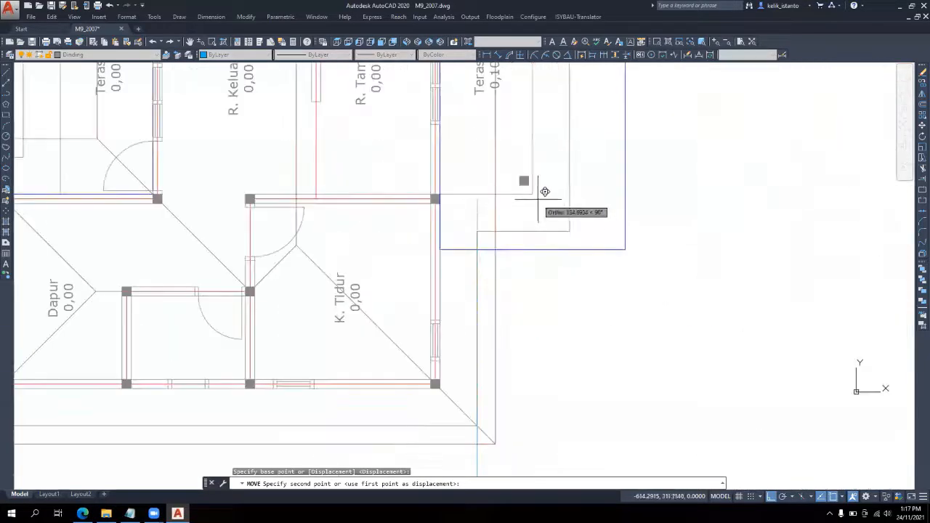
click(533, 194)
key(Escape)
scroll(508, 128, down, 8)
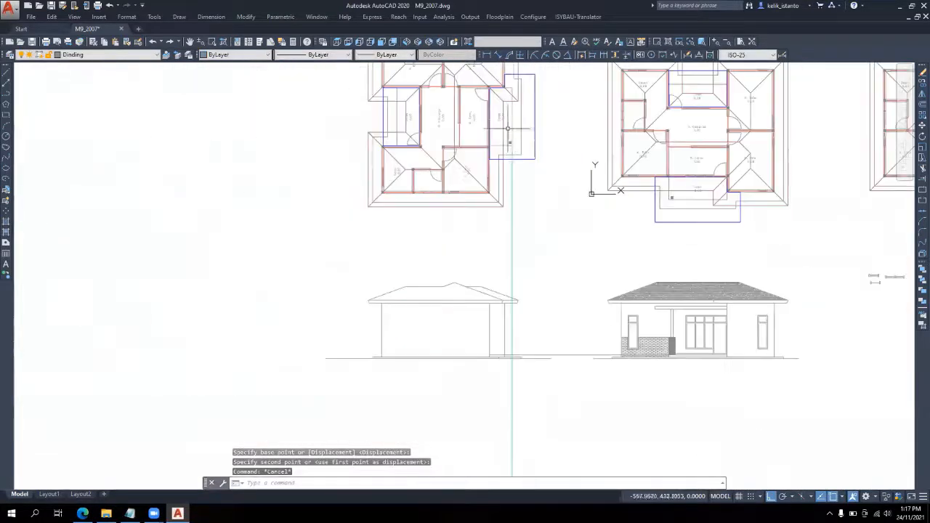
Draw the short vertical end line of the terrace floor along the guide line, up to the terrace floor level
scroll(513, 354, up, 5)
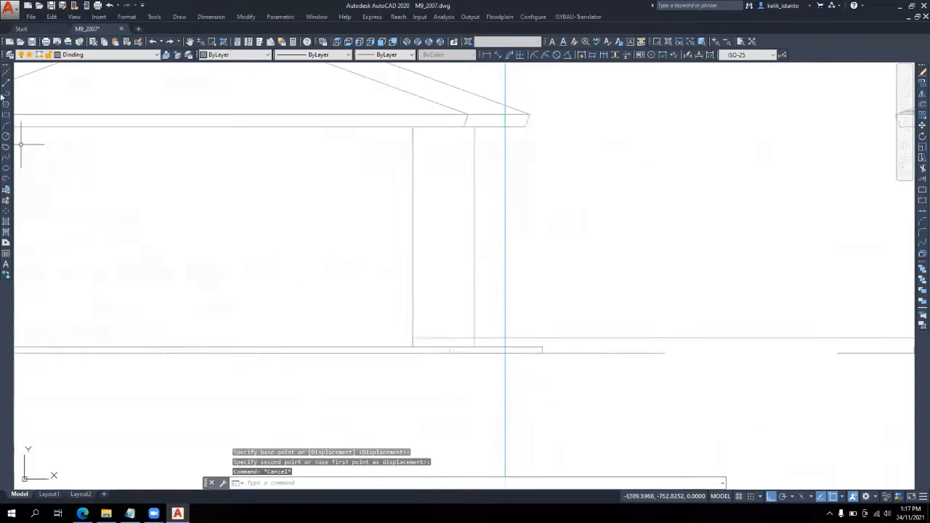
click(7, 70)
scroll(435, 338, up, 2)
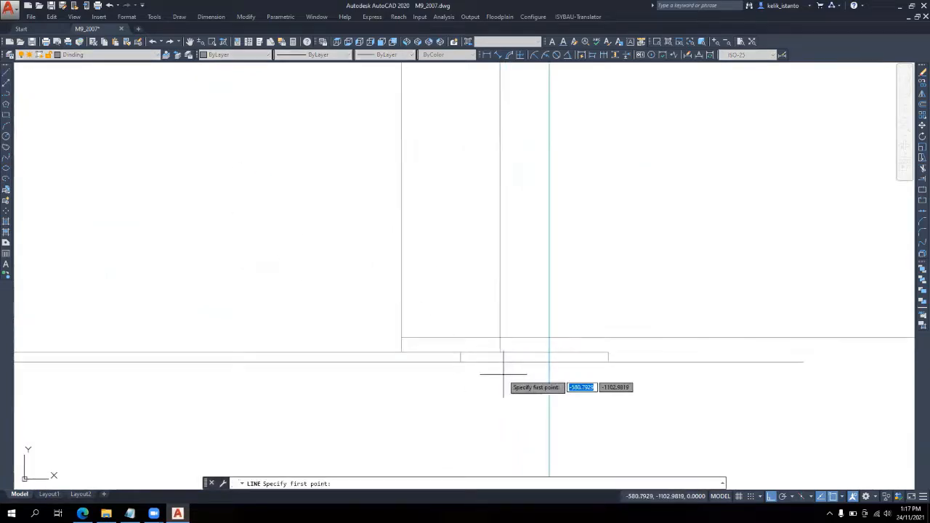
click(549, 351)
click(549, 337)
key(Return)
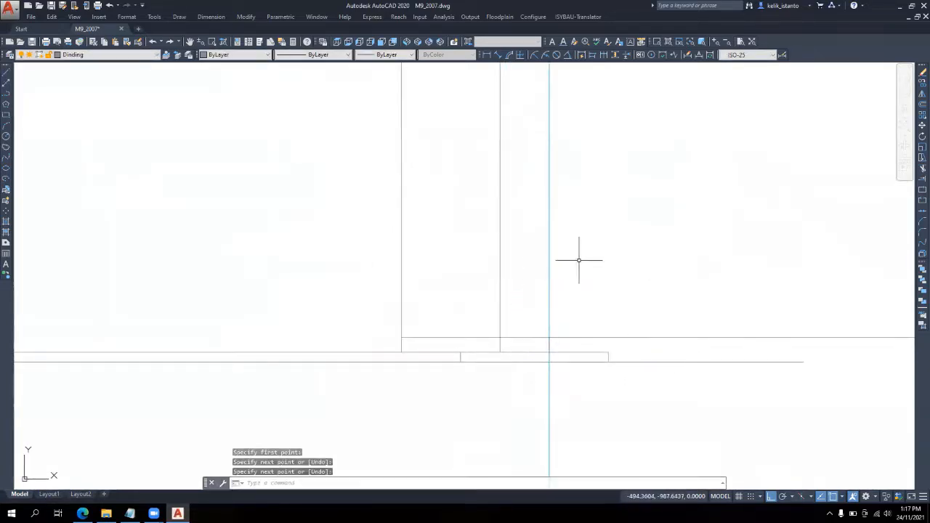
Trim the horizontal terrace floor line beyond the guide line in the side elevation
click(921, 168)
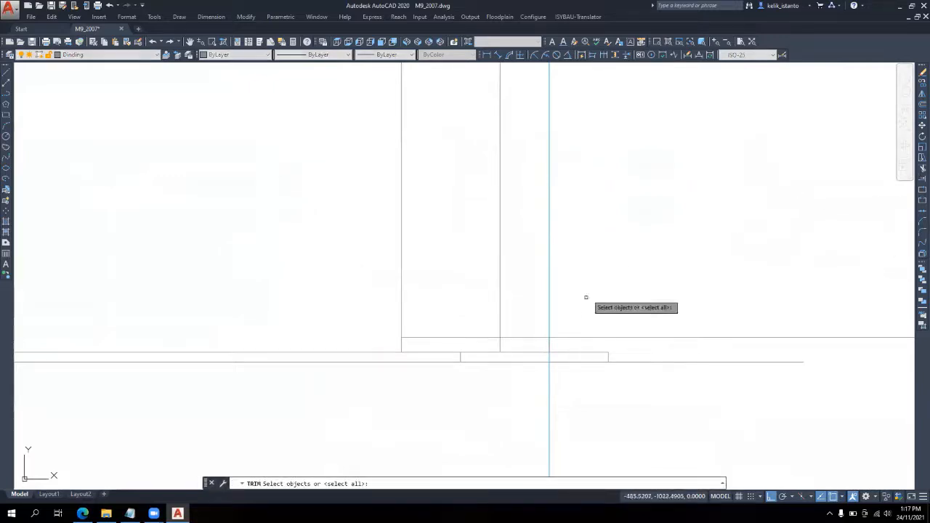
click(549, 328)
key(Return)
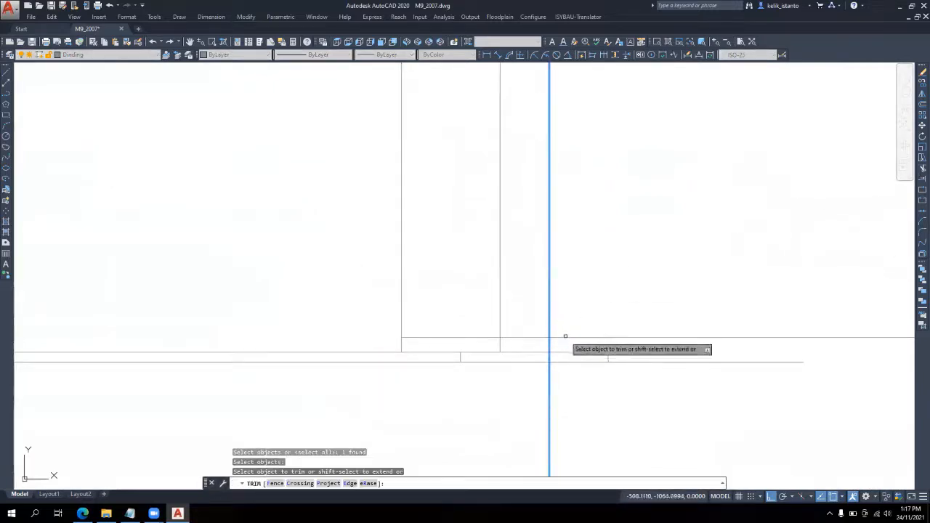
click(564, 337)
key(Escape)
scroll(472, 337, down, 3)
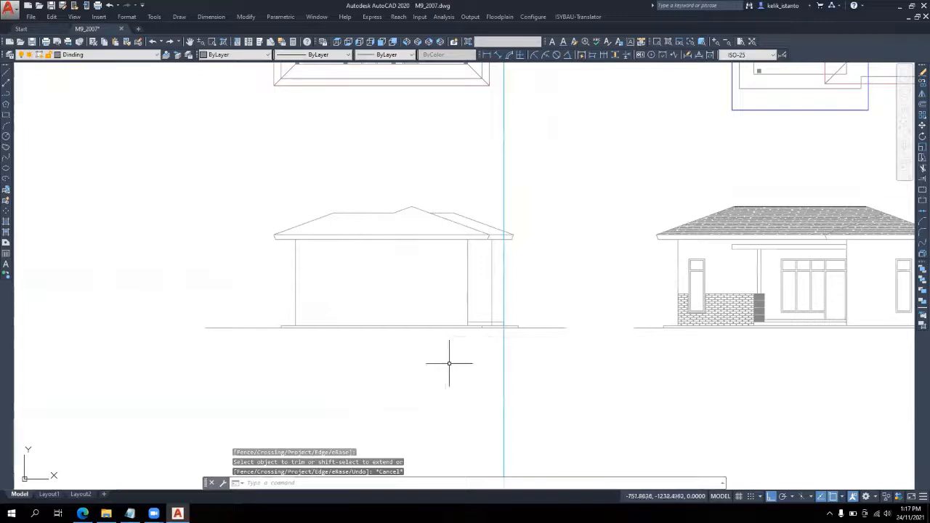
scroll(449, 363, up, 2)
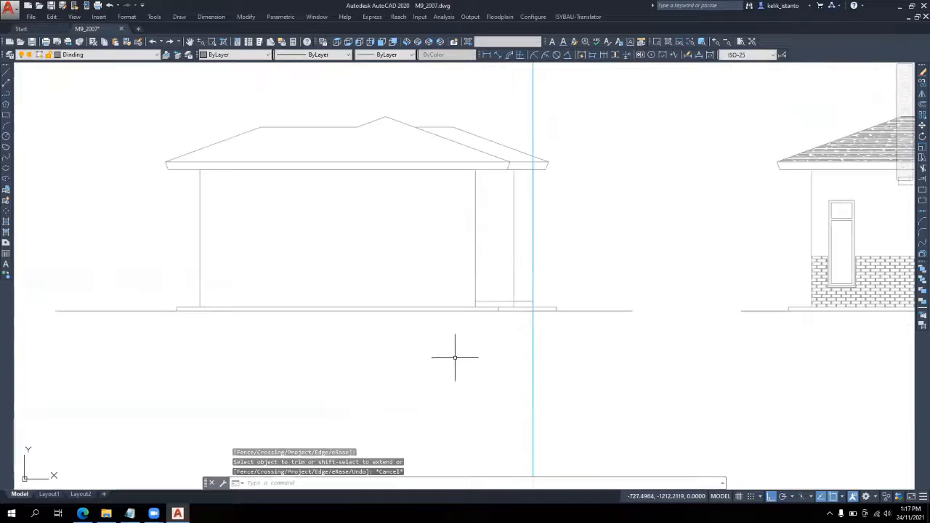
Turn off the Garis Bantu layer to hide the guide line
click(113, 56)
click(22, 95)
click(60, 164)
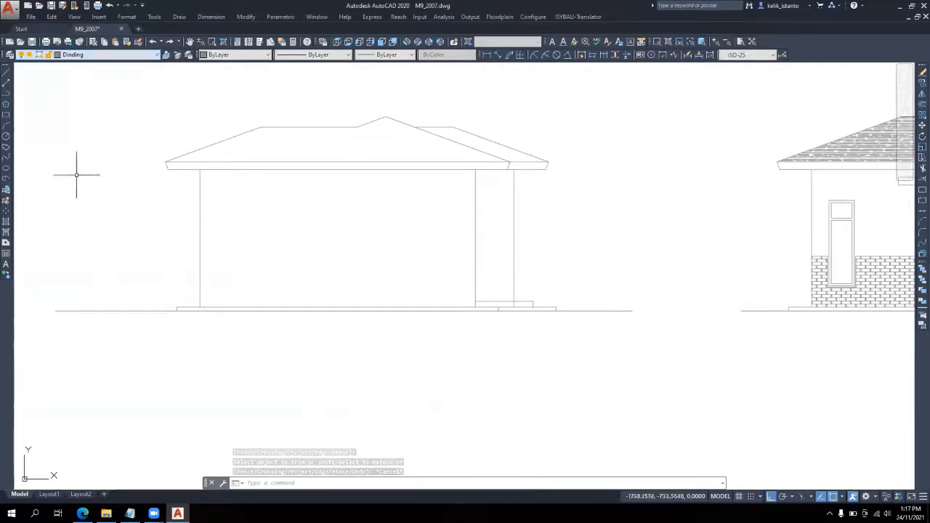
scroll(492, 318, up, 2)
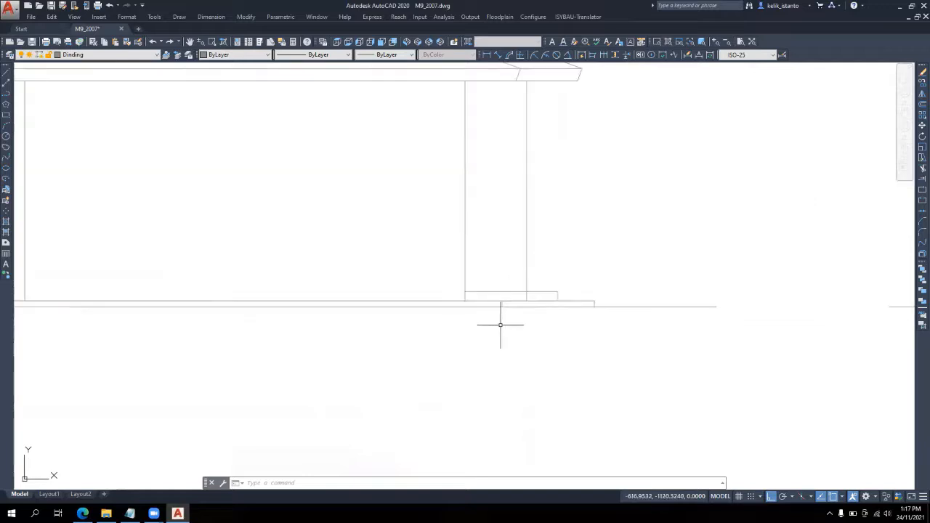
scroll(501, 322, down, 2)
scroll(507, 322, up, 2)
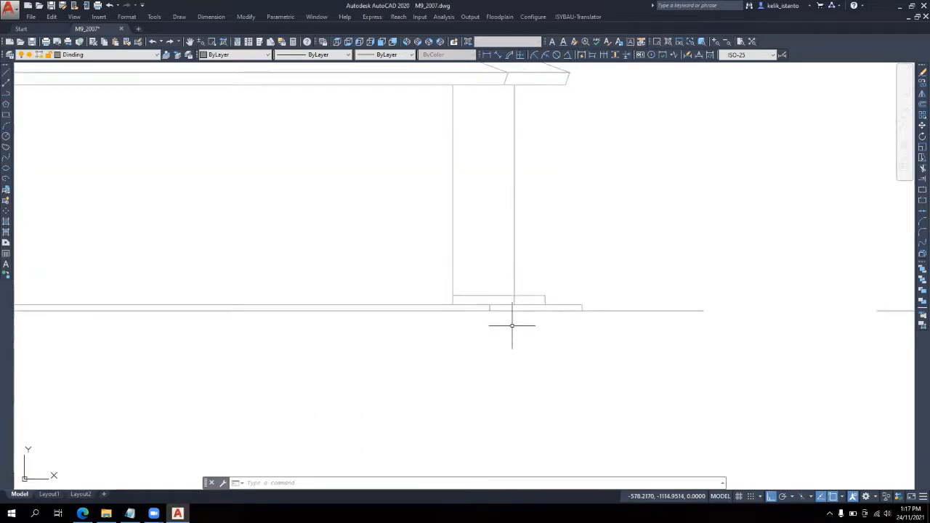
scroll(520, 302, up, 2)
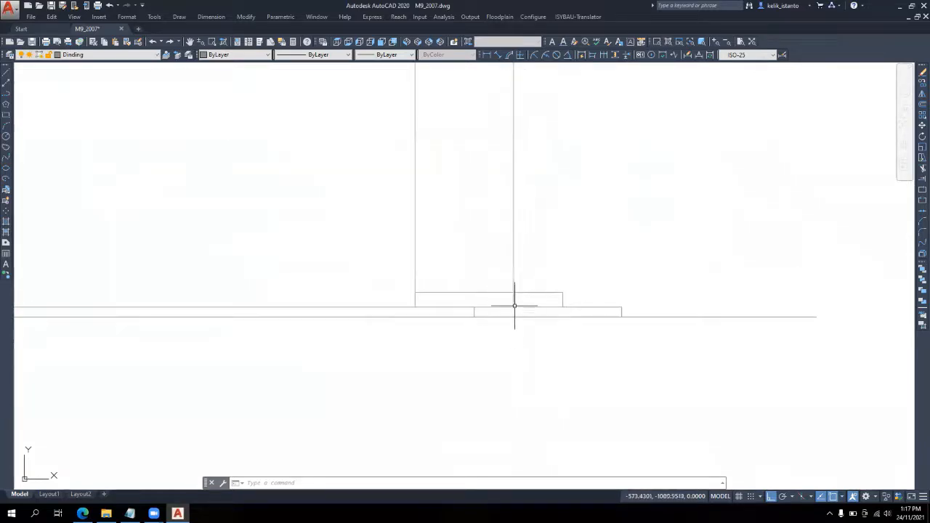
scroll(515, 308, up, 3)
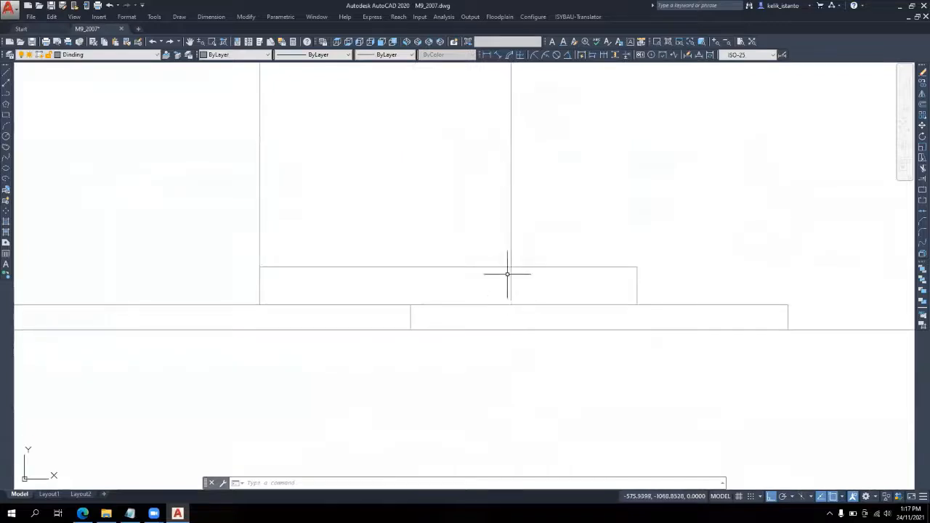
click(922, 179)
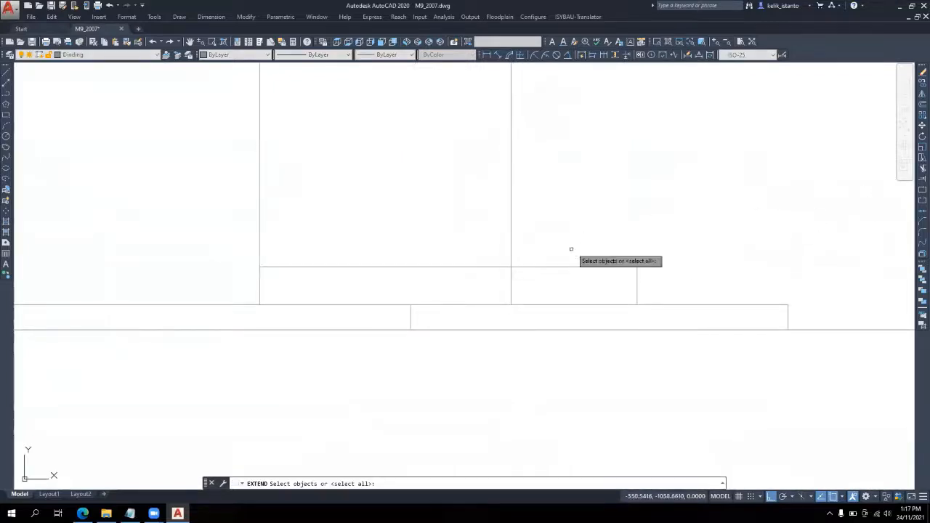
click(553, 265)
right_click(515, 283)
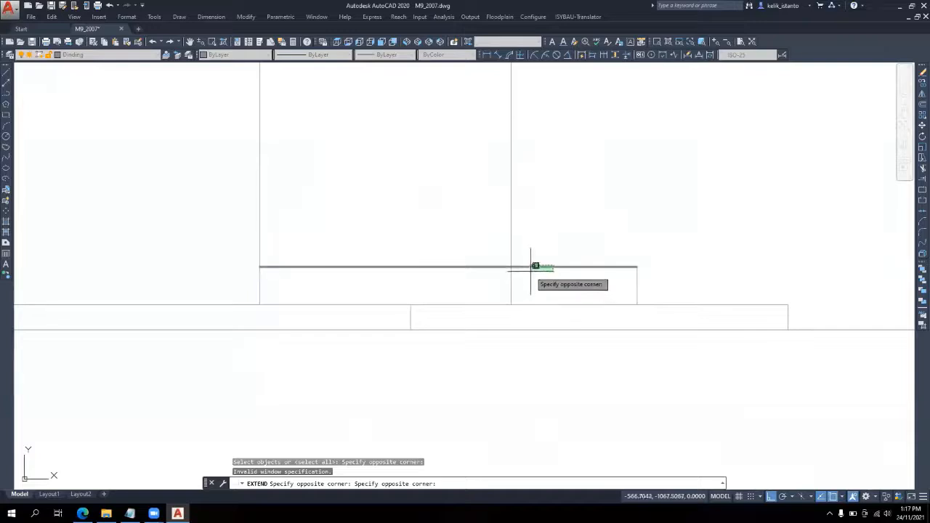
click(513, 284)
right_click(513, 285)
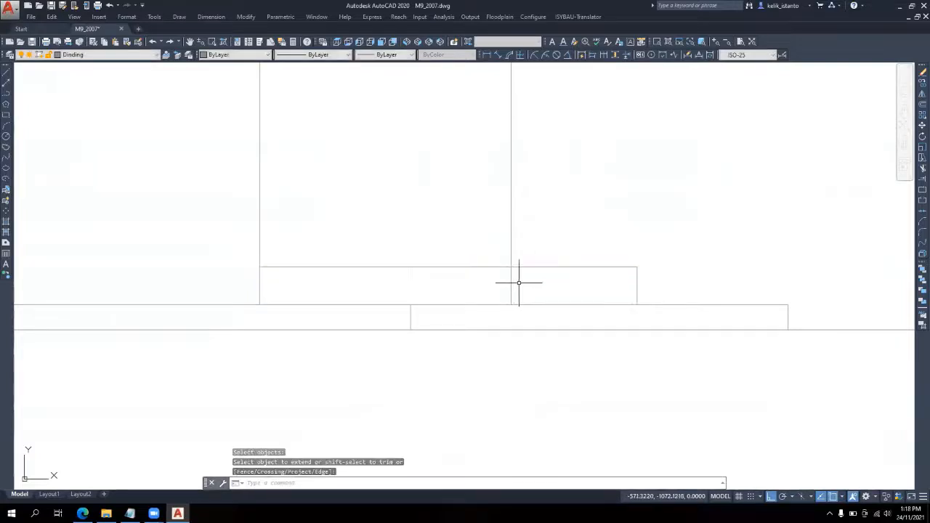
Trim the part of the vertical wall line that runs below the raised terrace floor line in the side elevation
click(920, 168)
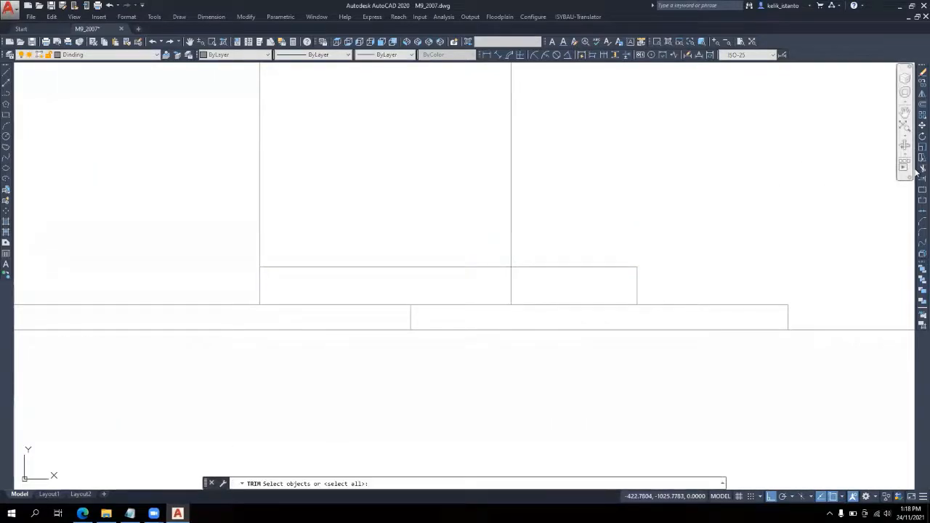
click(520, 268)
right_click(520, 267)
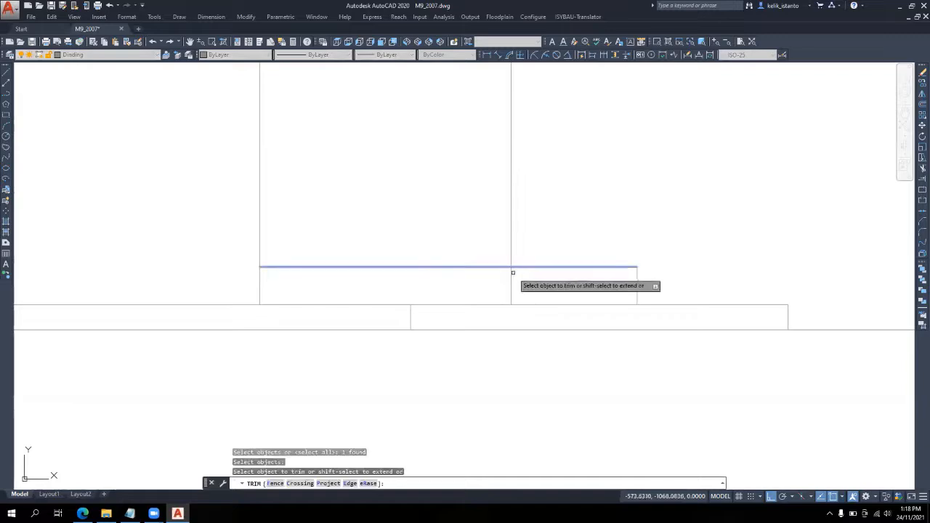
click(512, 273)
right_click(511, 287)
scroll(461, 352, down, 8)
scroll(460, 368, down, 2)
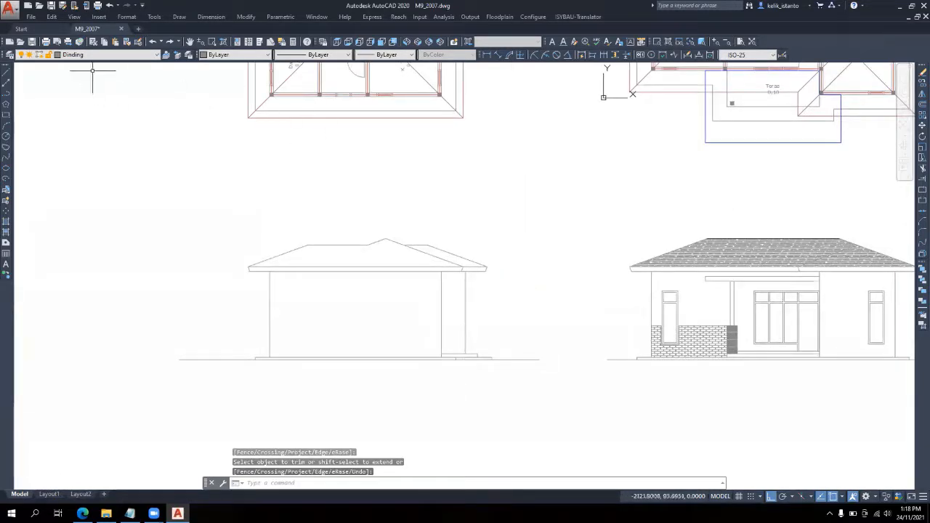
Turn the Garis Bantu layer back on and move the guide line from the terrace corner to the blue outline's outer edge
click(109, 55)
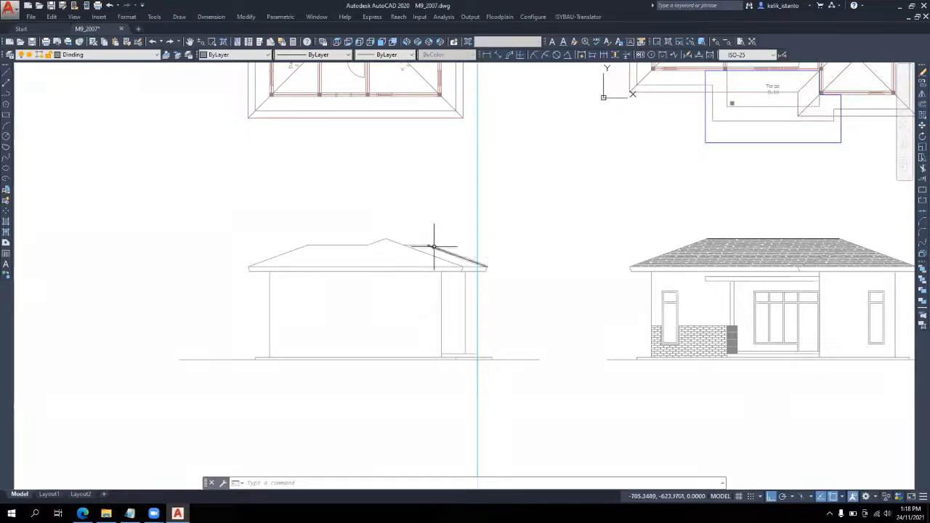
middle_drag(434, 247, 380, 394)
click(426, 308)
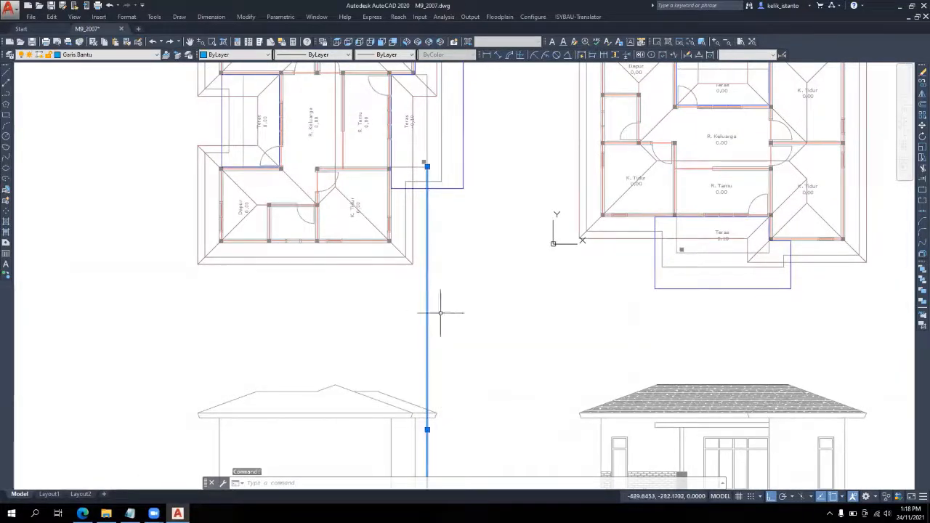
click(922, 125)
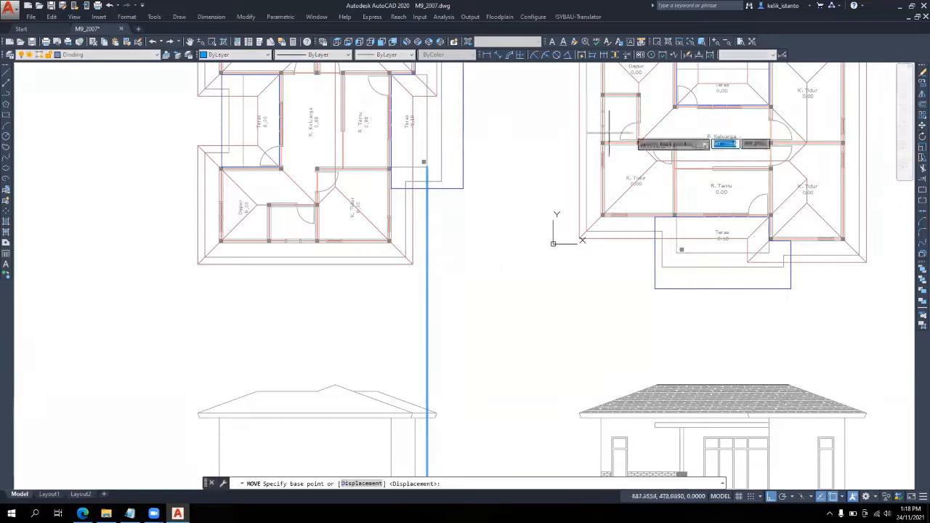
click(428, 167)
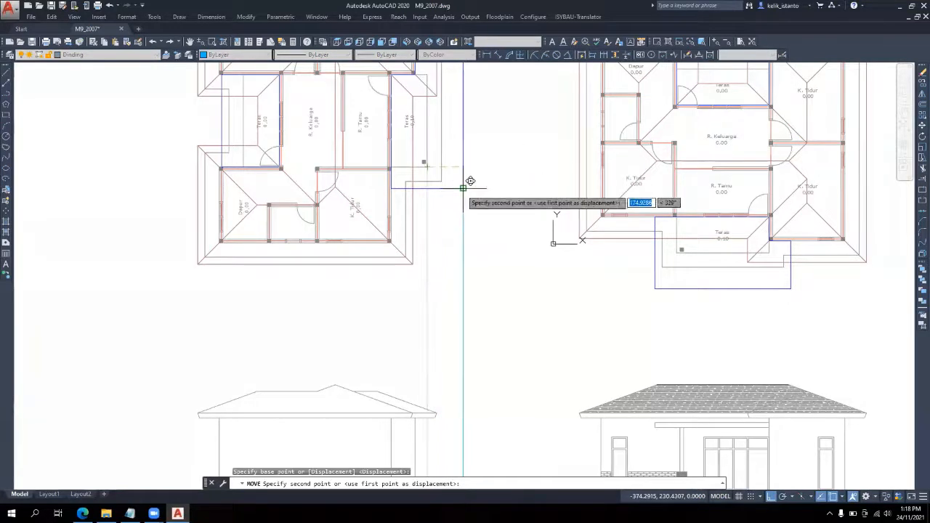
click(465, 183)
Draw a horizontal line from the front elevation canopy's top corner to the terrace wall line in the side elevation
scroll(484, 259, down, 6)
scroll(483, 260, up, 2)
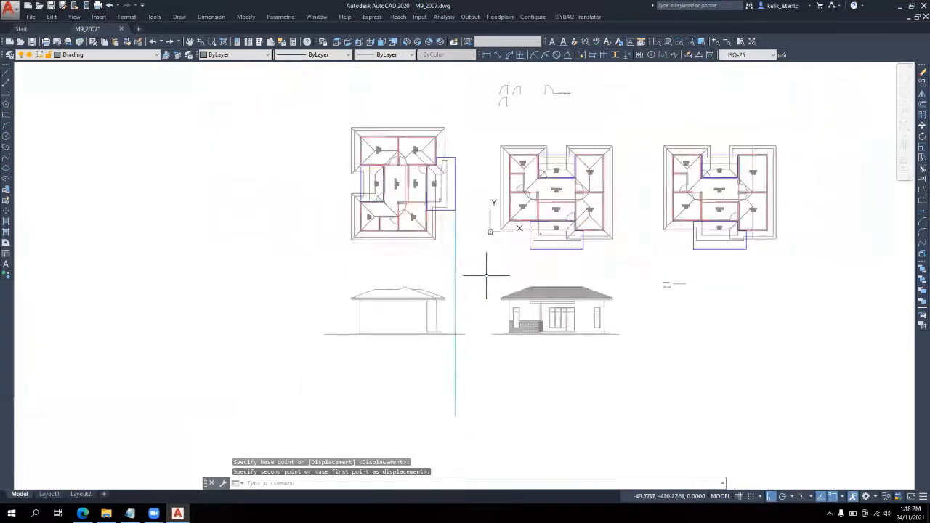
middle_drag(486, 275, 471, 216)
scroll(442, 253, up, 5)
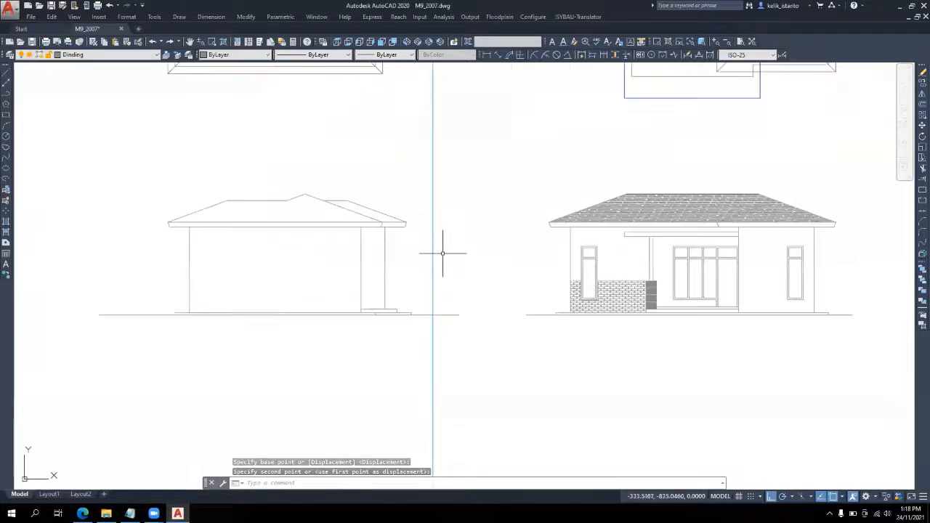
click(6, 73)
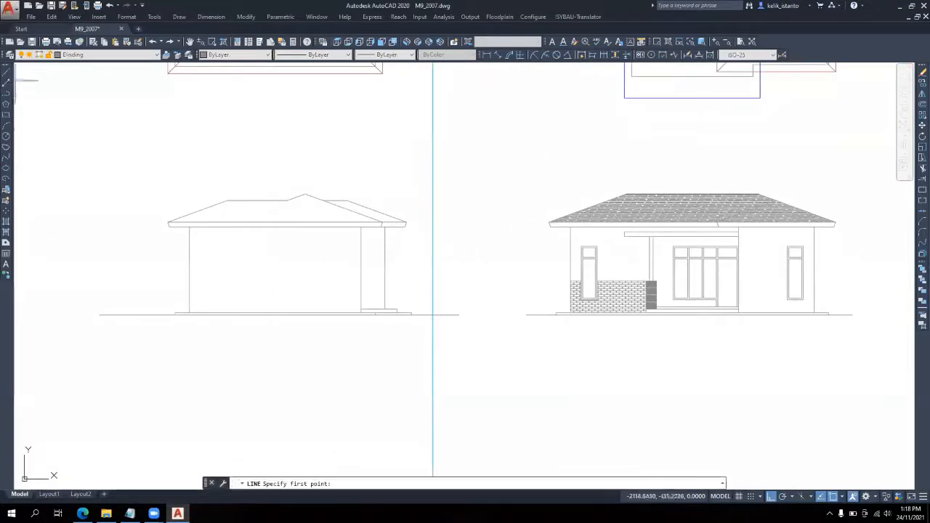
scroll(560, 209, up, 4)
click(727, 260)
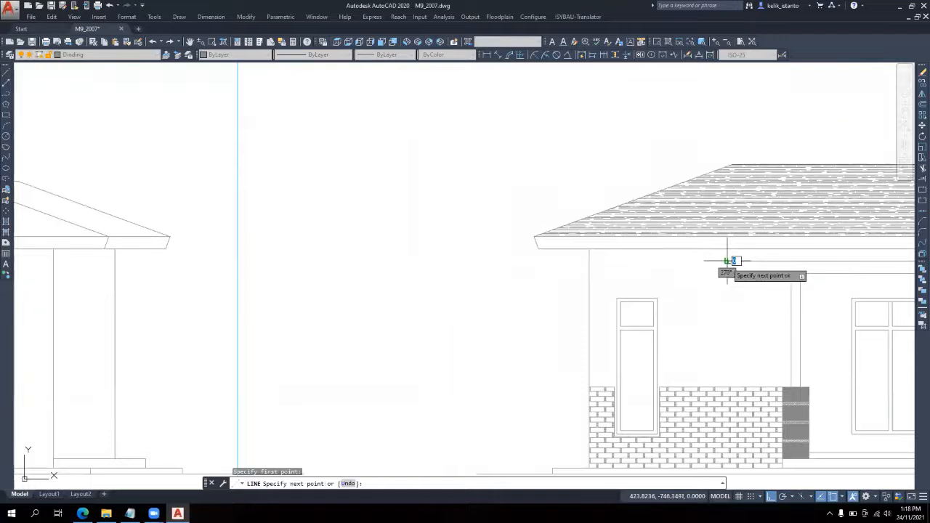
scroll(727, 260, down, 2)
scroll(309, 282, up, 4)
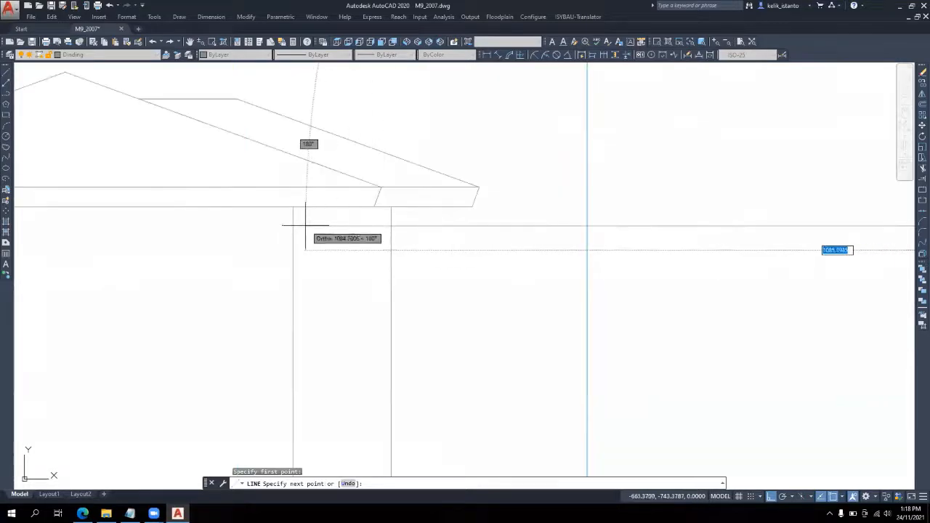
click(293, 226)
key(Return)
scroll(348, 256, down, 6)
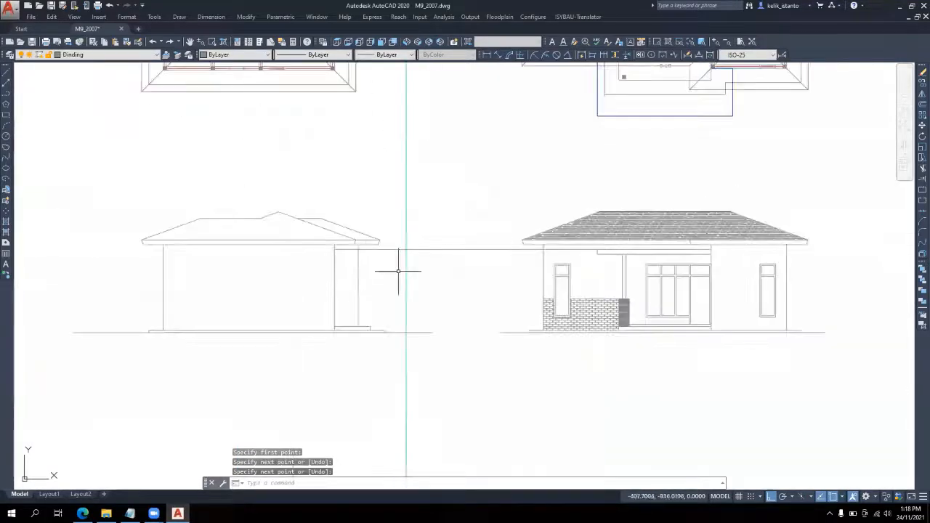
Draw a horizontal line from the front elevation canopy's lower corner to the same wall line in the side elevation
key(Return)
scroll(573, 263, up, 5)
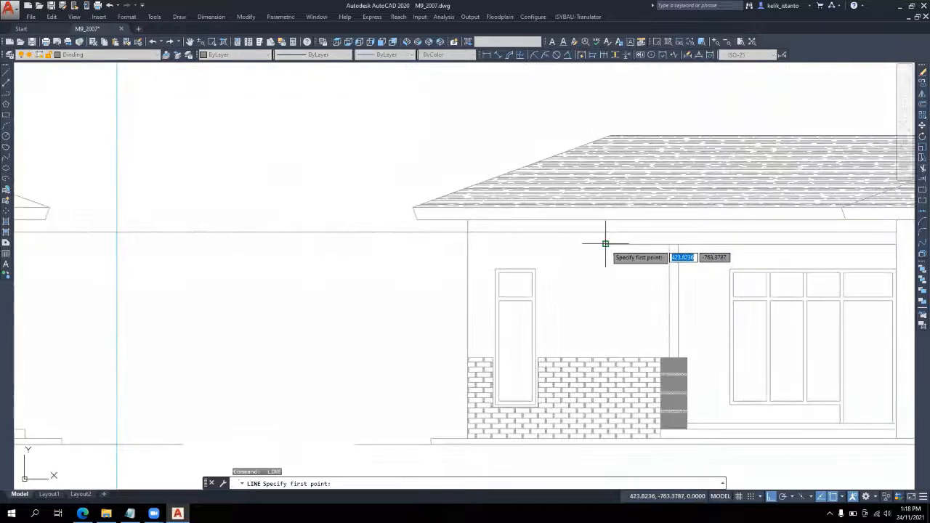
click(605, 244)
scroll(605, 243, down, 2)
scroll(186, 243, up, 4)
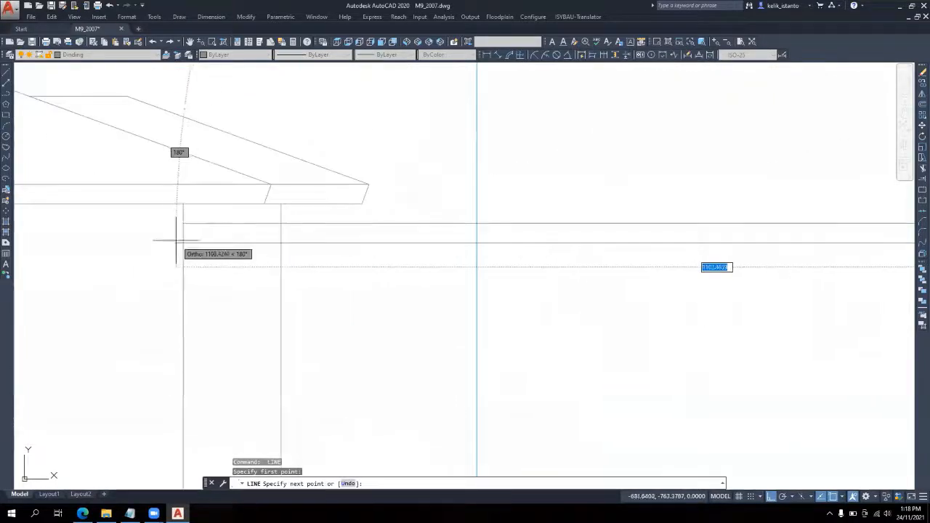
click(187, 242)
key(Return)
scroll(337, 281, down, 2)
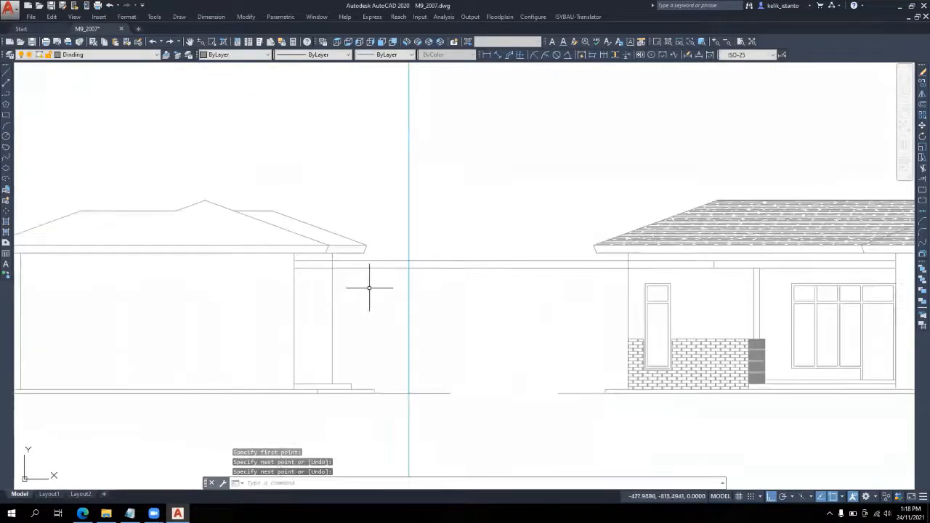
Close the canopy's outer end in the side elevation with a vertical line along the guide line between its two horizontal edges
click(6, 72)
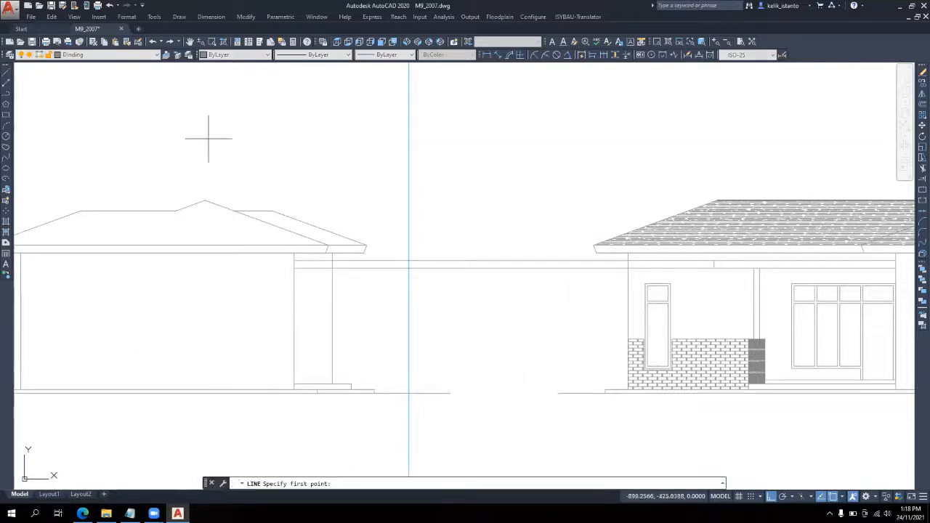
click(409, 264)
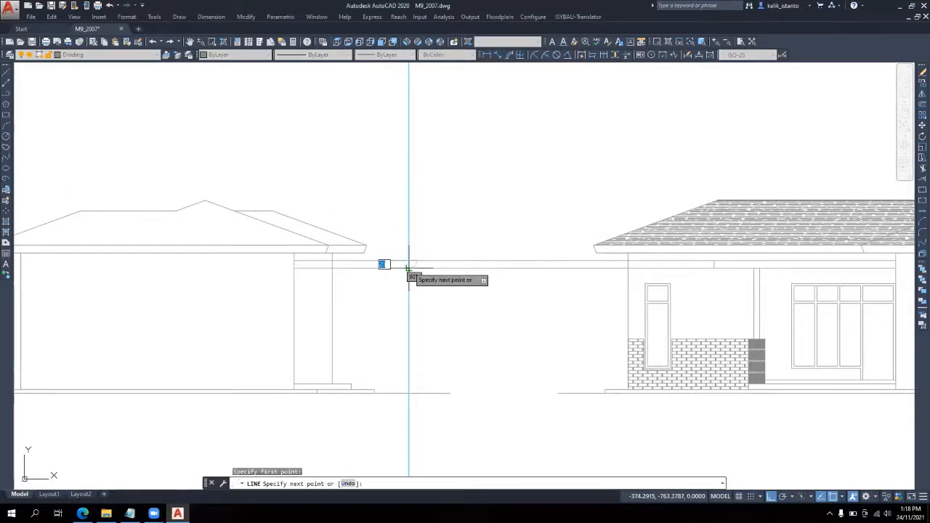
click(434, 294)
key(Return)
scroll(454, 314, down, 2)
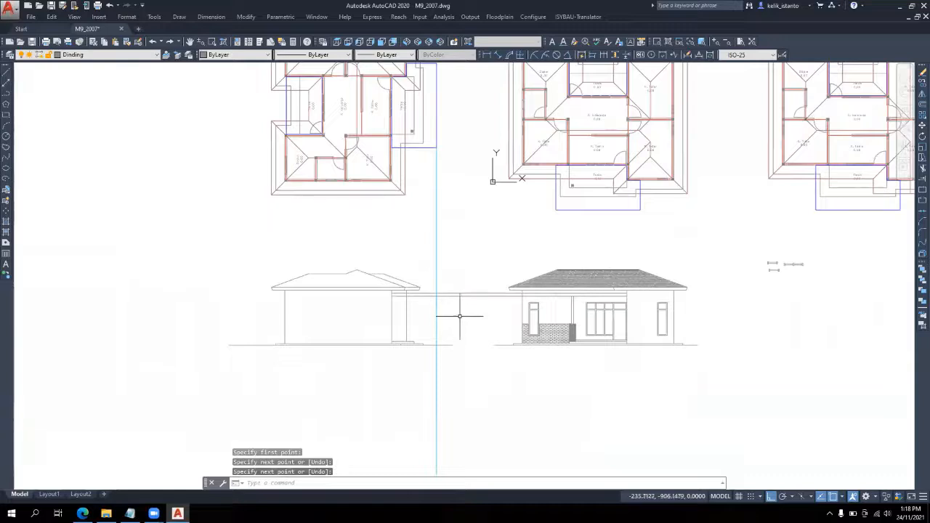
click(920, 179)
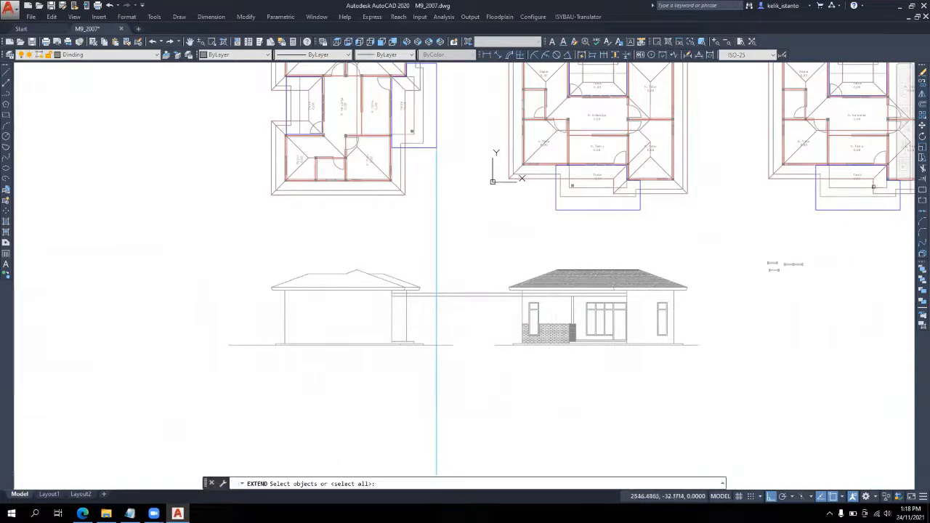
click(435, 266)
click(436, 266)
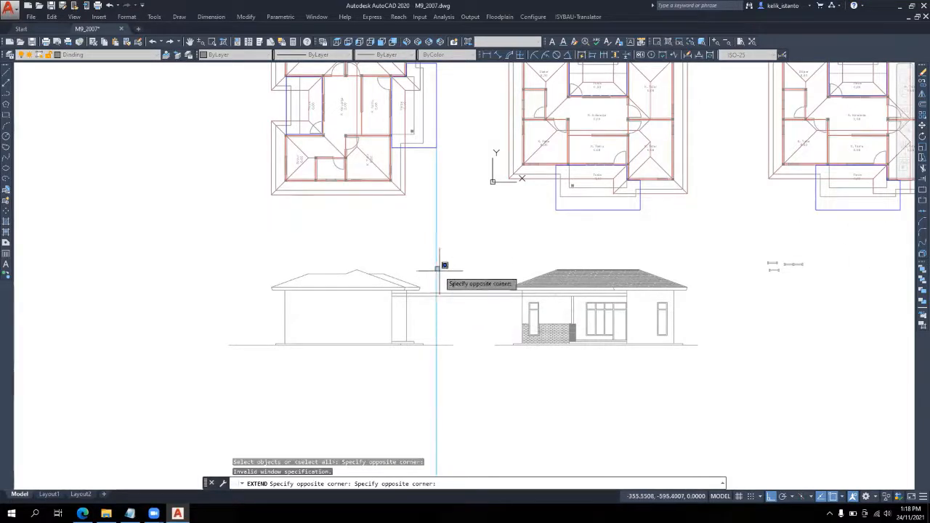
click(441, 273)
click(436, 273)
key(Return)
click(460, 292)
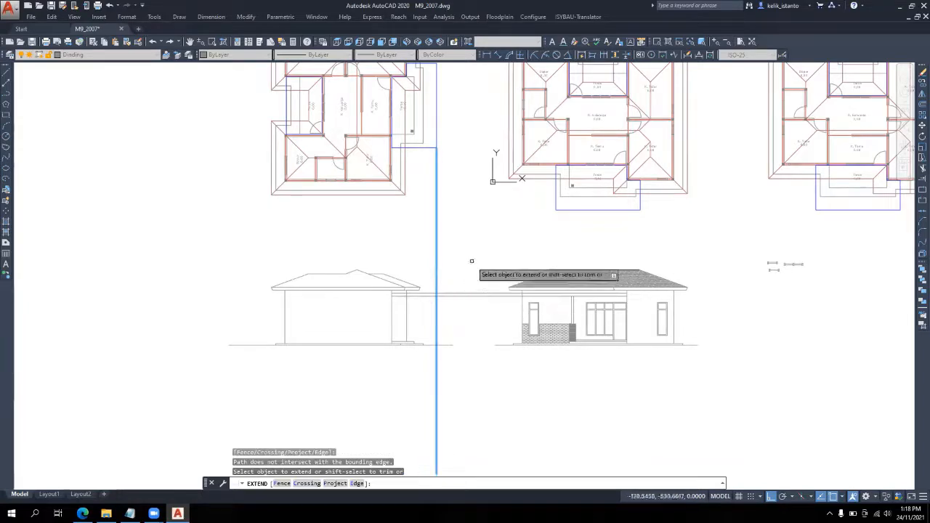
key(Escape)
Trim the two horizontal canopy lines between the guide line and the front elevation, using the guide line as the cutting edge
click(916, 169)
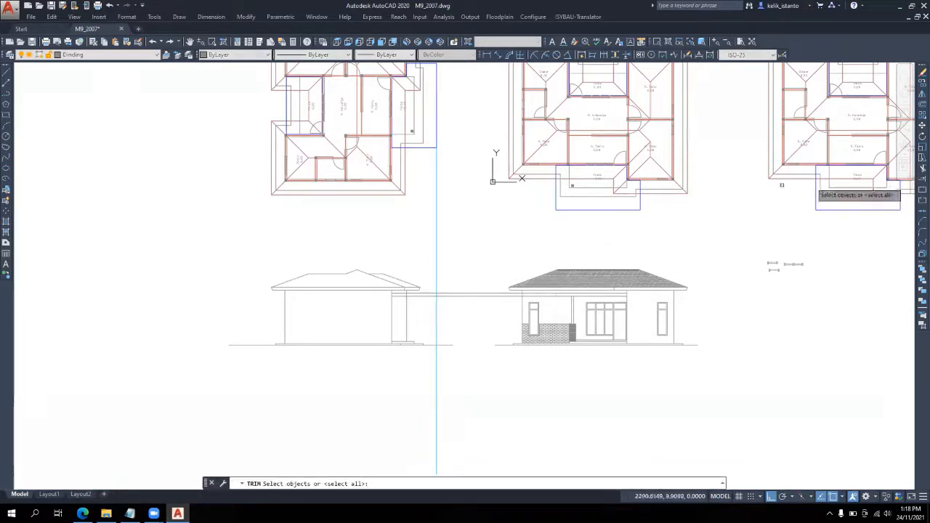
click(436, 276)
key(Return)
click(463, 312)
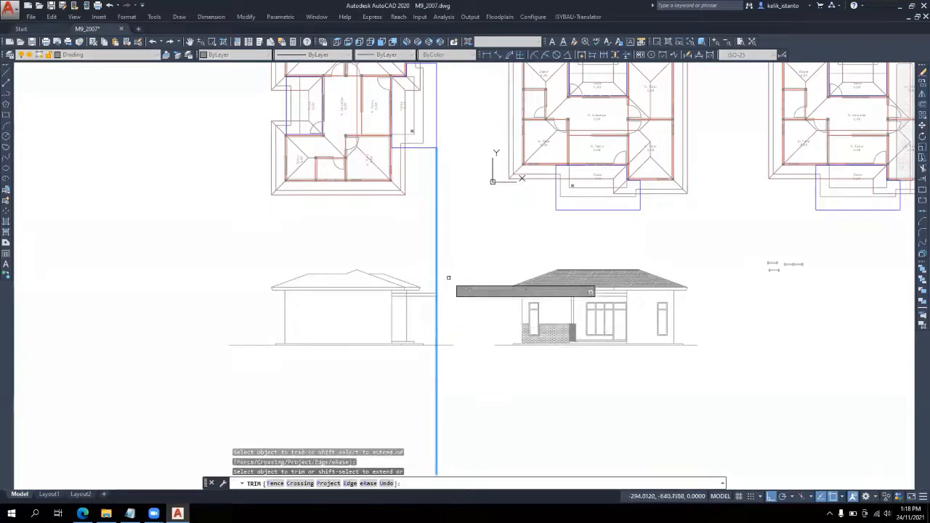
click(450, 273)
key(Escape)
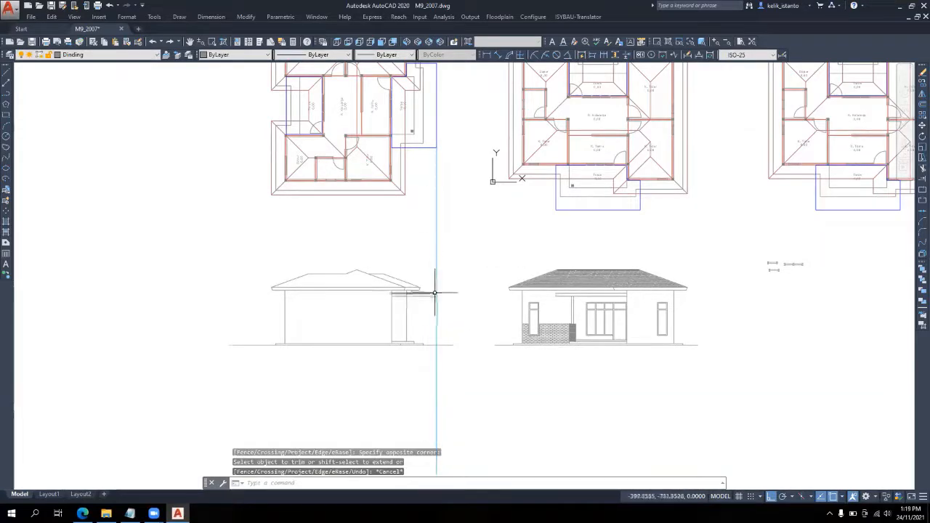
scroll(427, 283, down, 2)
scroll(431, 212, up, 2)
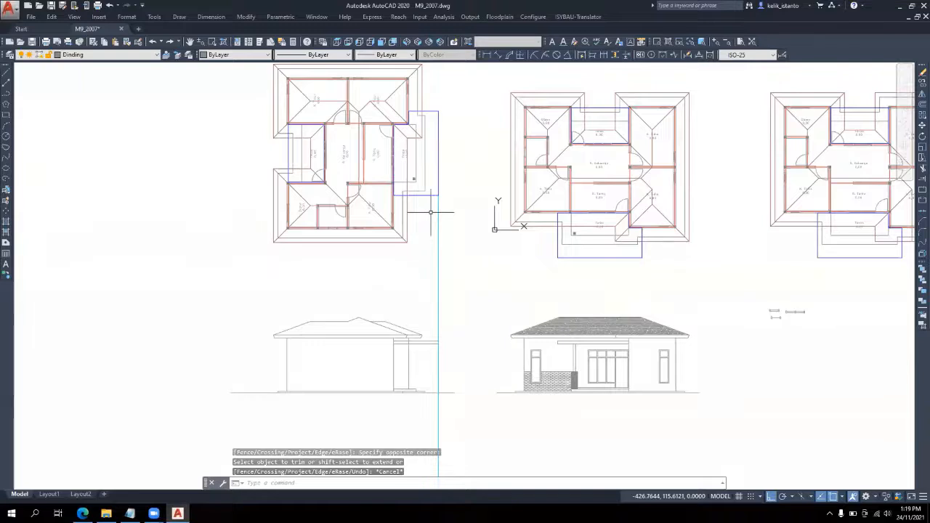
scroll(430, 212, up, 3)
scroll(431, 212, down, 3)
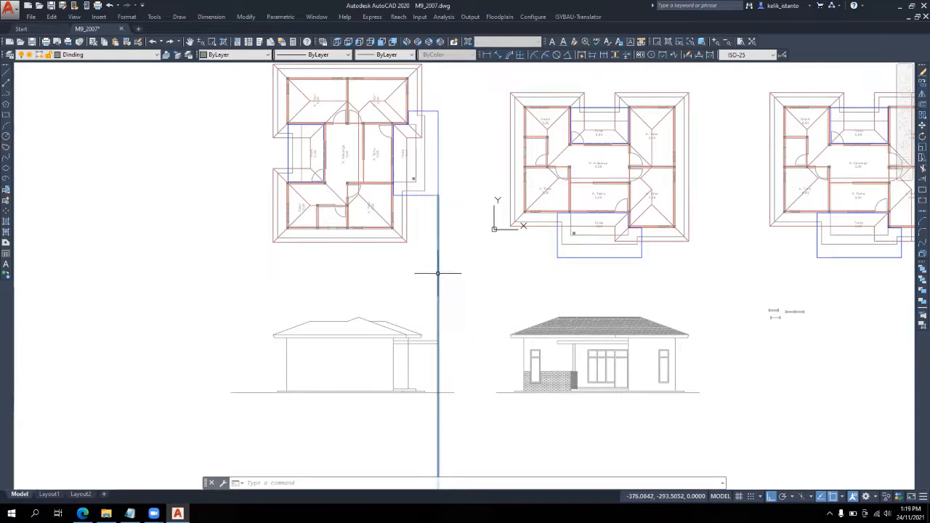
click(920, 168)
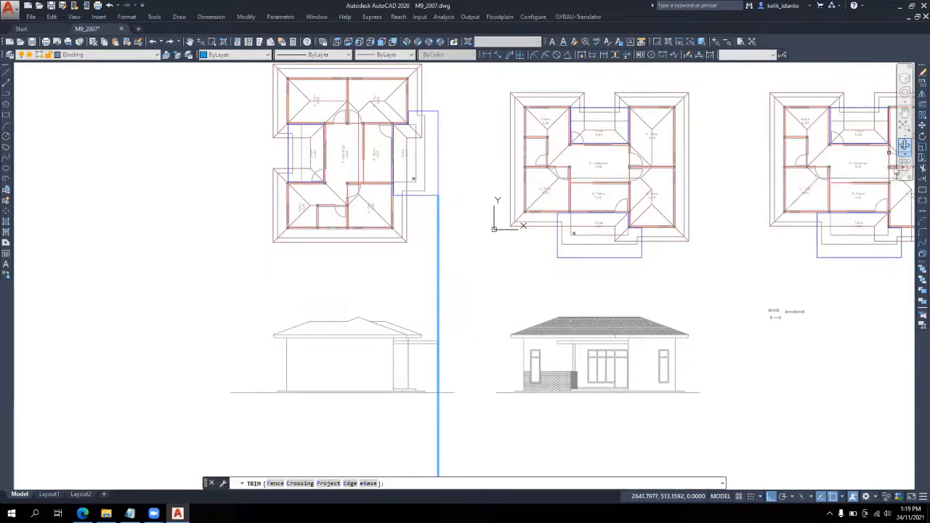
key(Escape)
click(921, 125)
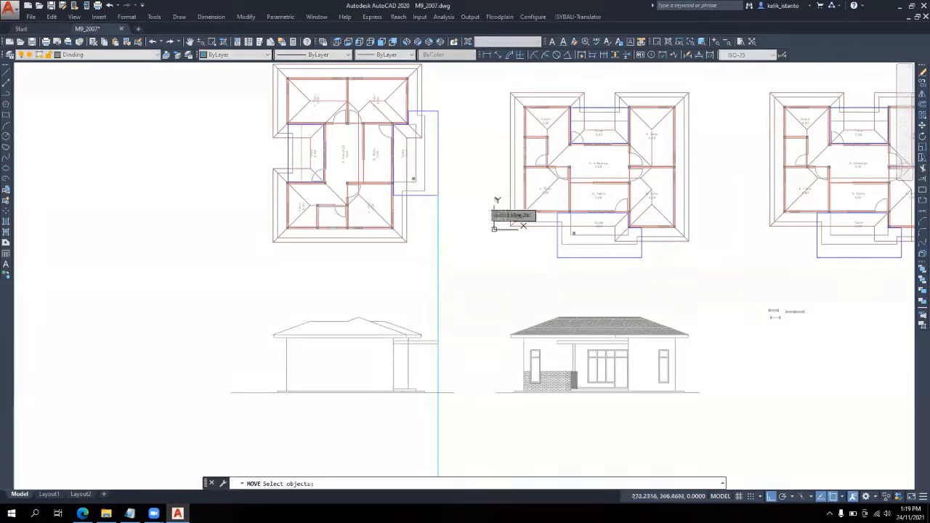
click(438, 207)
key(Return)
scroll(436, 196, up, 5)
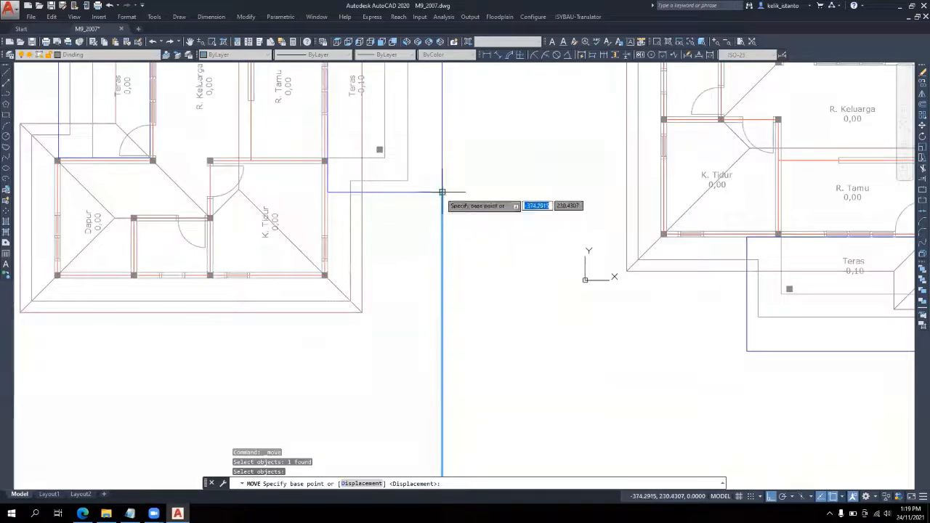
click(379, 149)
scroll(379, 148, up, 4)
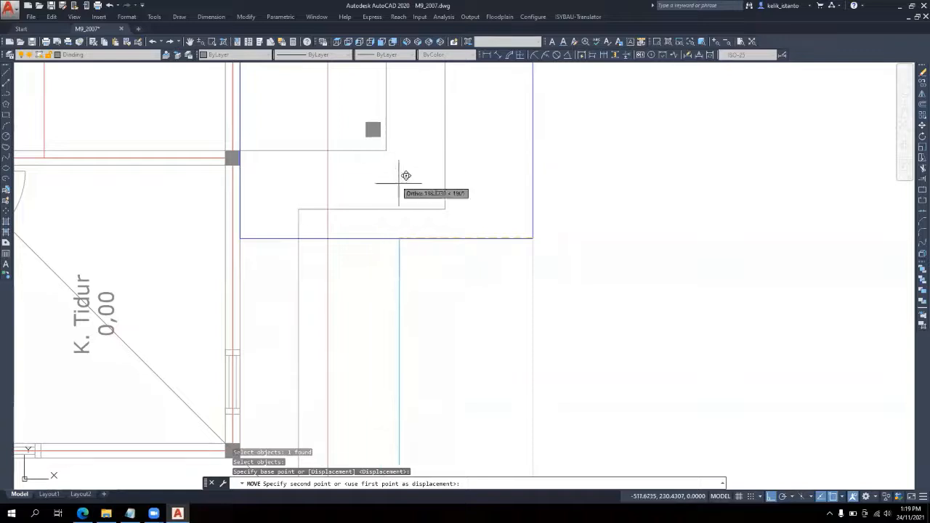
key(F8)
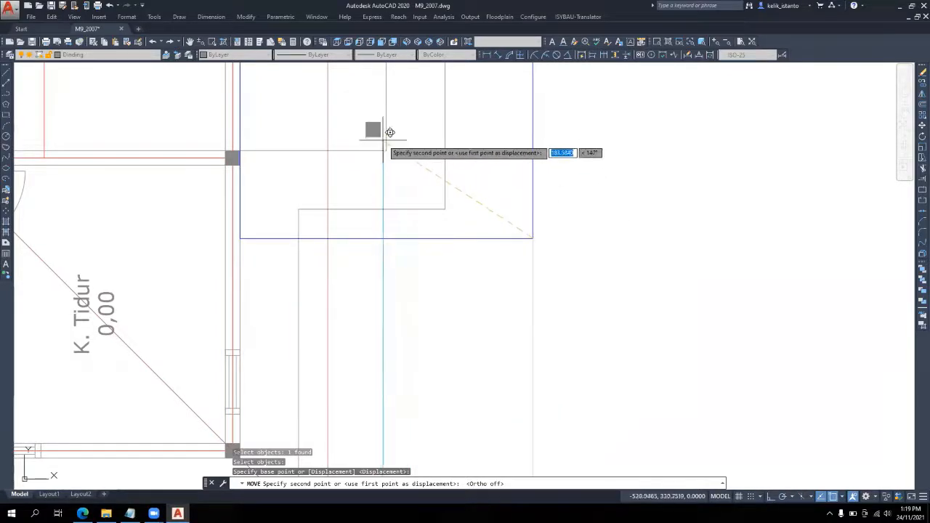
scroll(387, 137, down, 5)
key(Escape)
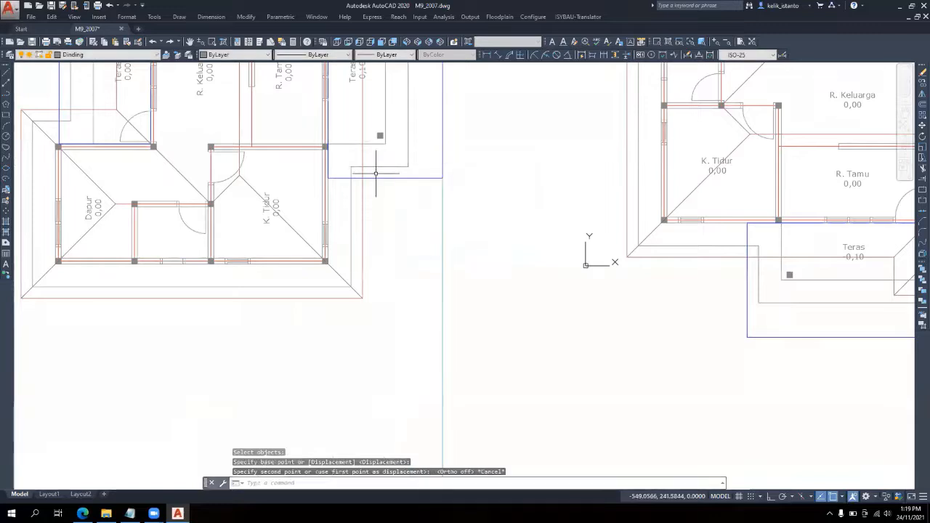
Inspect the hatch of the small terrace column in the rotated floor plan
scroll(382, 137, up, 6)
click(379, 105)
click(353, 129)
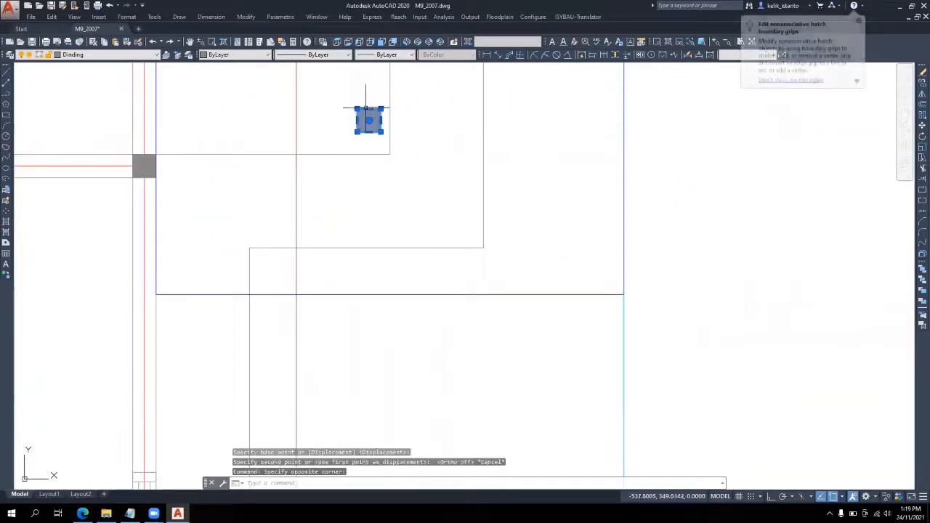
scroll(384, 110, up, 6)
scroll(384, 111, down, 5)
key(Escape)
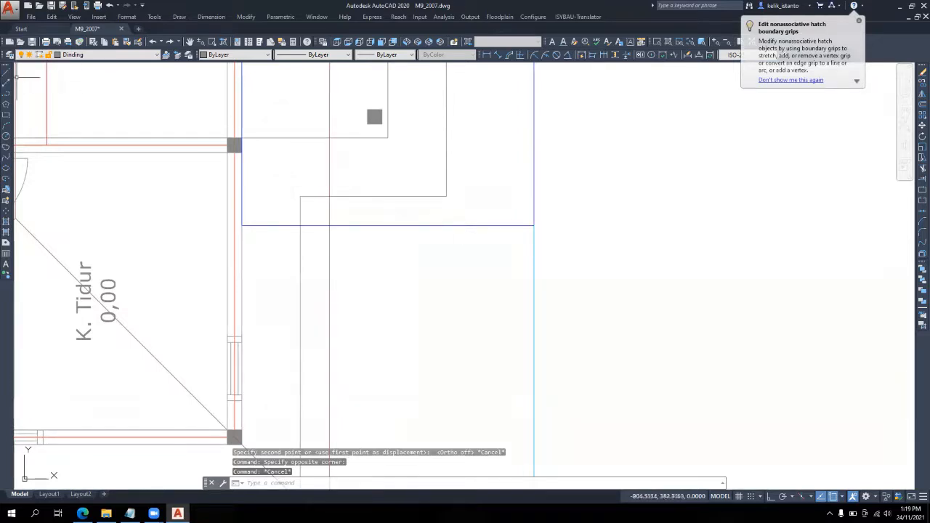
Make Garis Bantu the current layer
click(80, 55)
click(73, 84)
text(l)
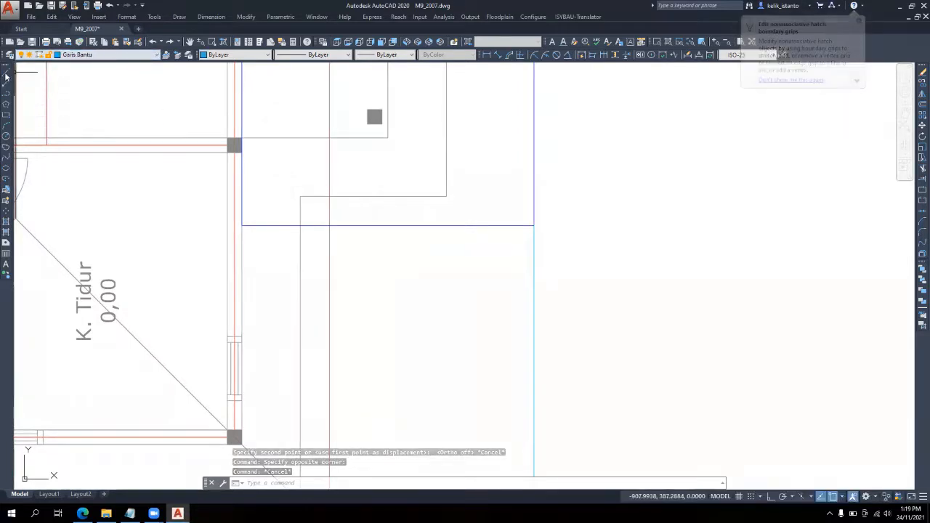
key(Return)
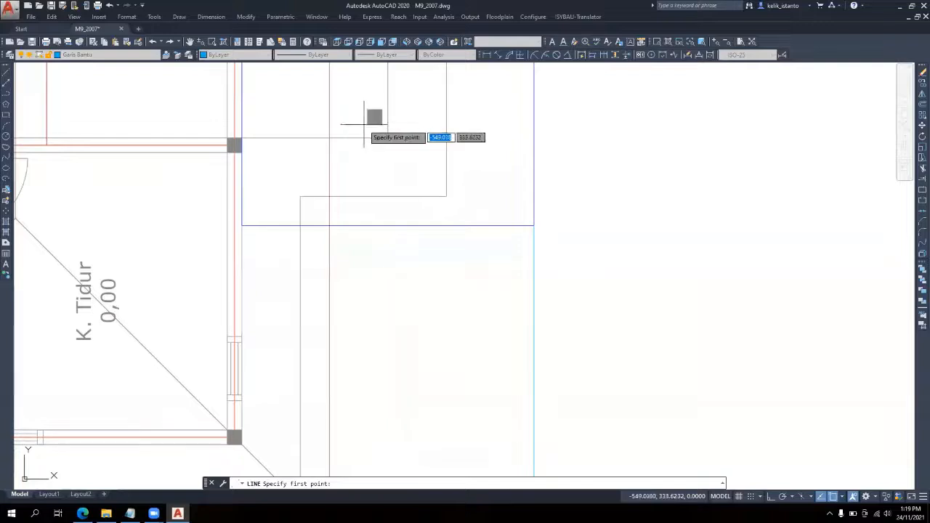
key(Escape)
key(Return)
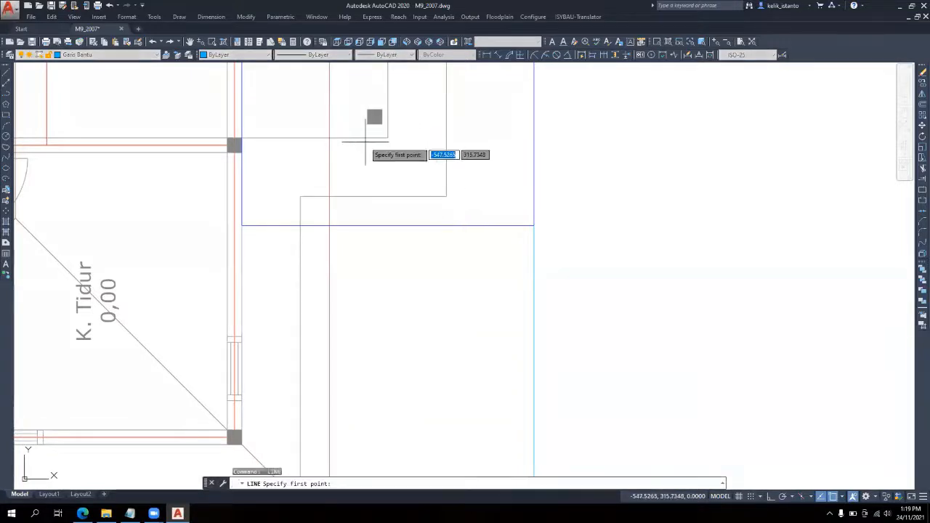
key(Escape)
Inspect the matching terrace column's hatch in the unrotated floor plan
scroll(355, 148, down, 5)
scroll(443, 259, up, 8)
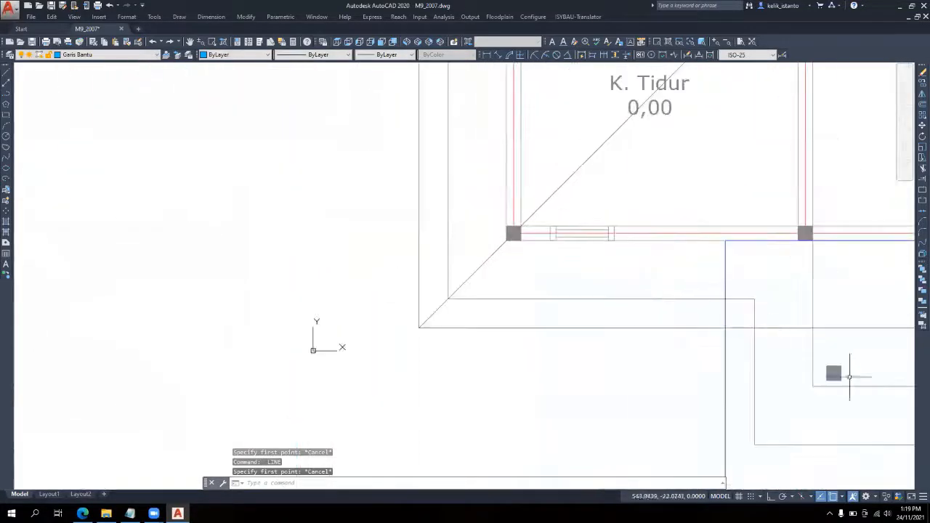
click(841, 365)
click(837, 369)
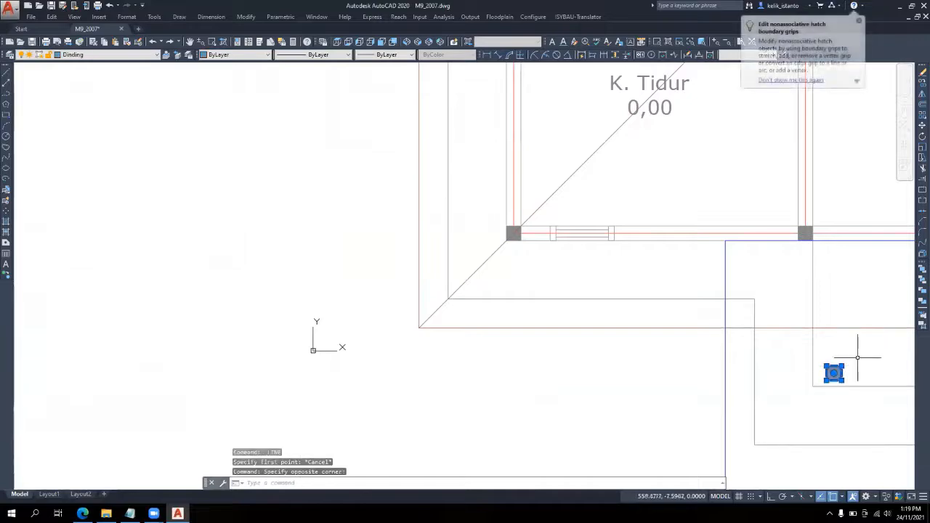
key(Escape)
Check the object properties of the terrace column's hatch in the rotated floor plan
scroll(345, 210, down, 5)
scroll(297, 211, up, 8)
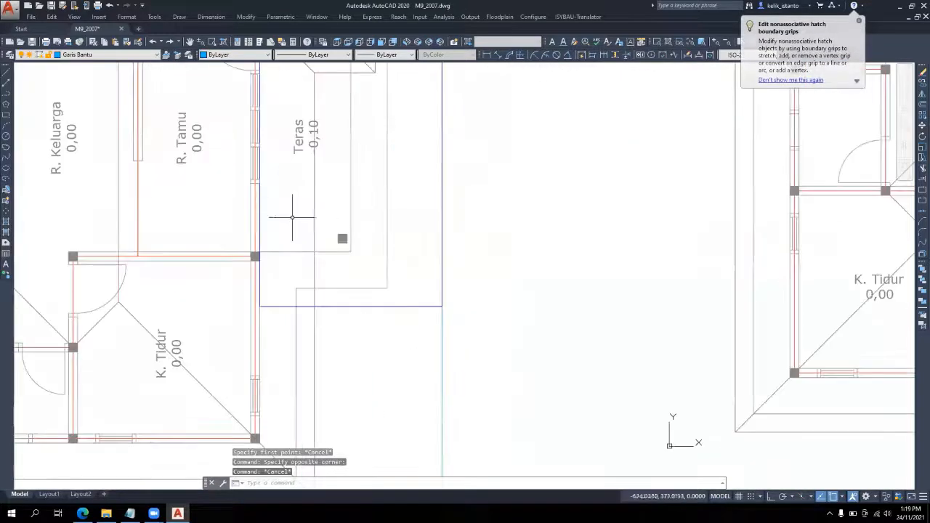
click(419, 277)
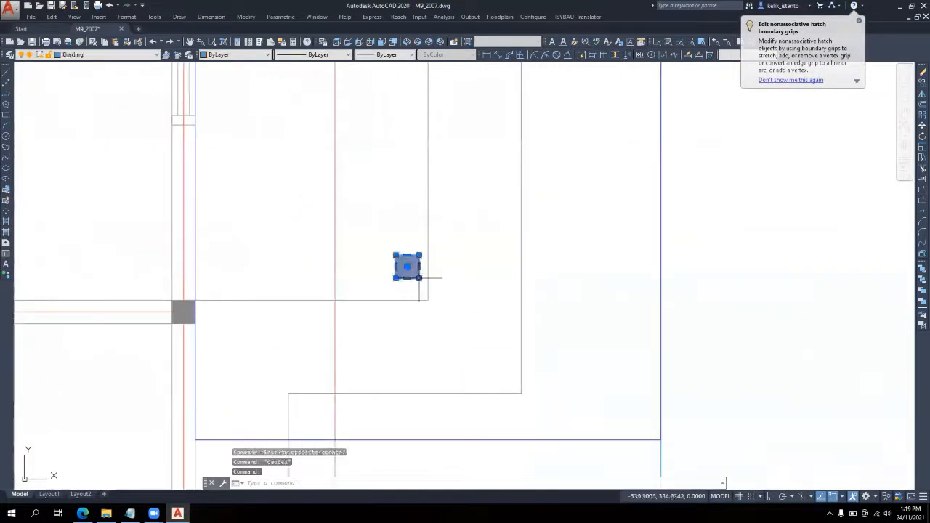
mouse_move(420, 278)
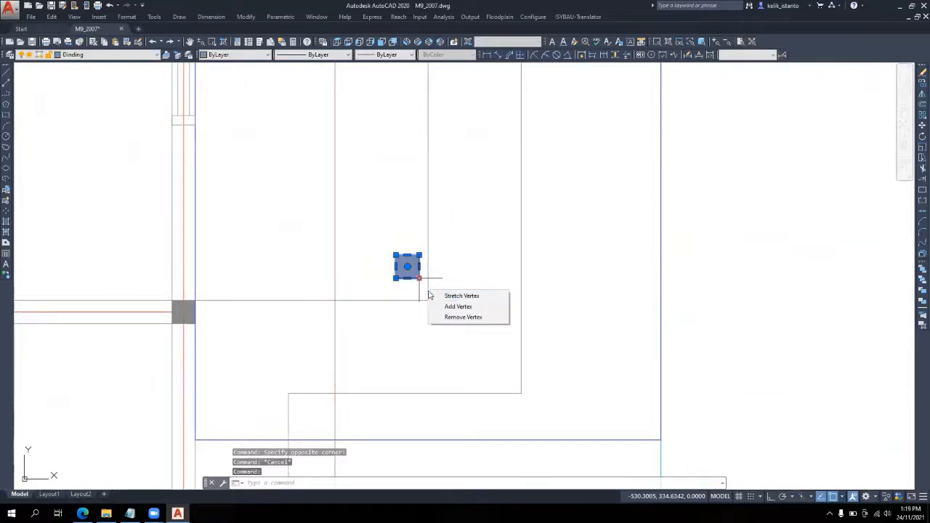
scroll(419, 283, up, 5)
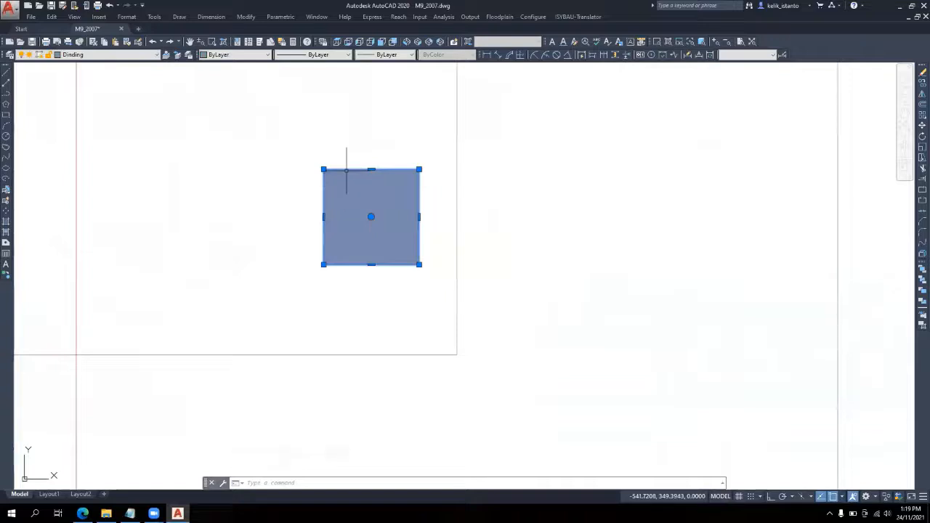
right_click(345, 170)
click(392, 433)
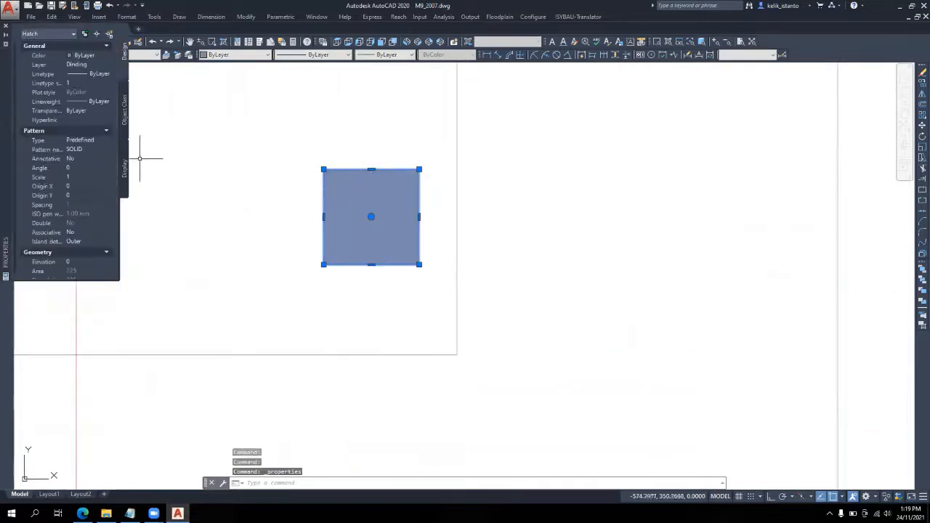
click(5, 28)
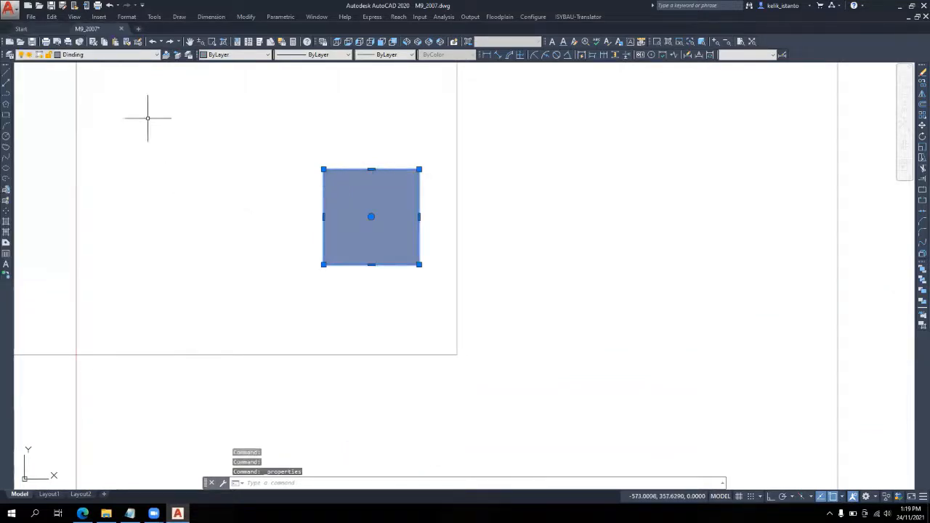
key(Escape)
Draw a rectangle around the terrace column's hatch in the rotated floor plan, snapping to its opposite corners
click(6, 119)
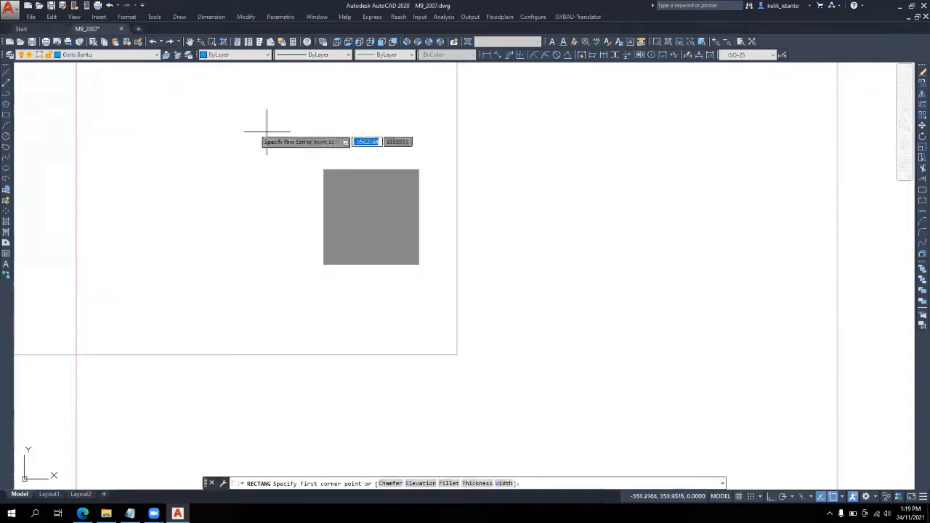
click(324, 170)
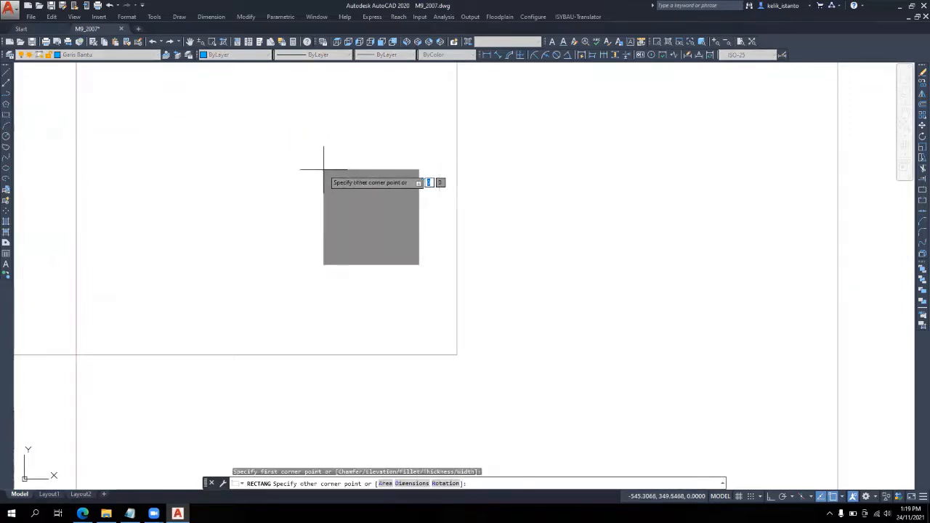
click(418, 264)
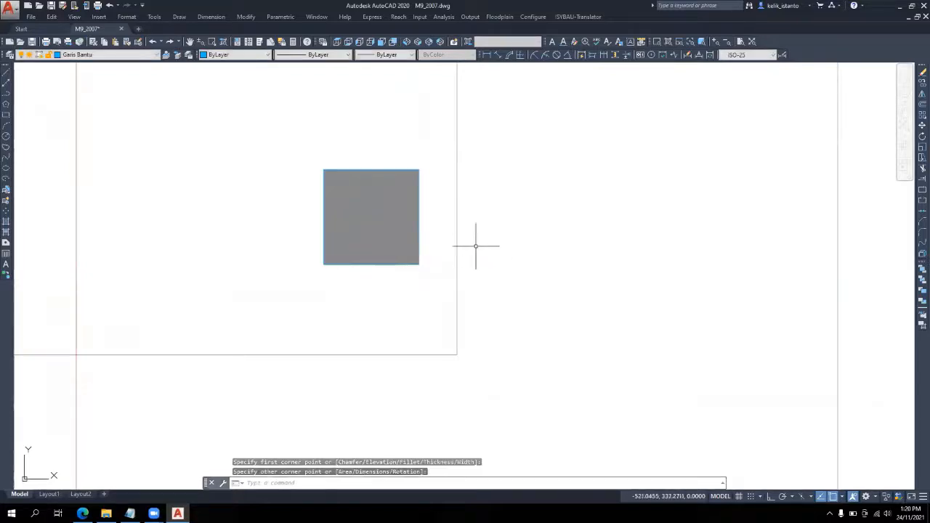
click(420, 235)
scroll(489, 203, down, 6)
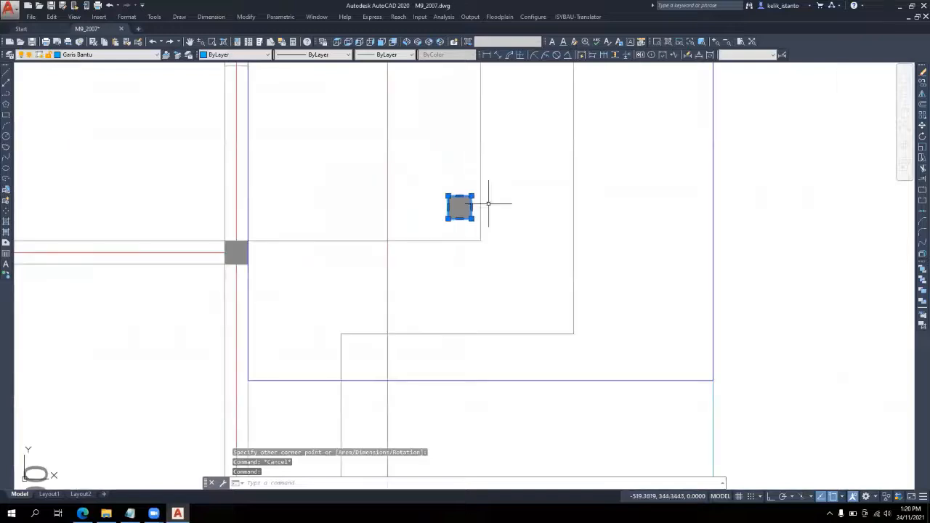
key(Escape)
scroll(350, 202, down, 5)
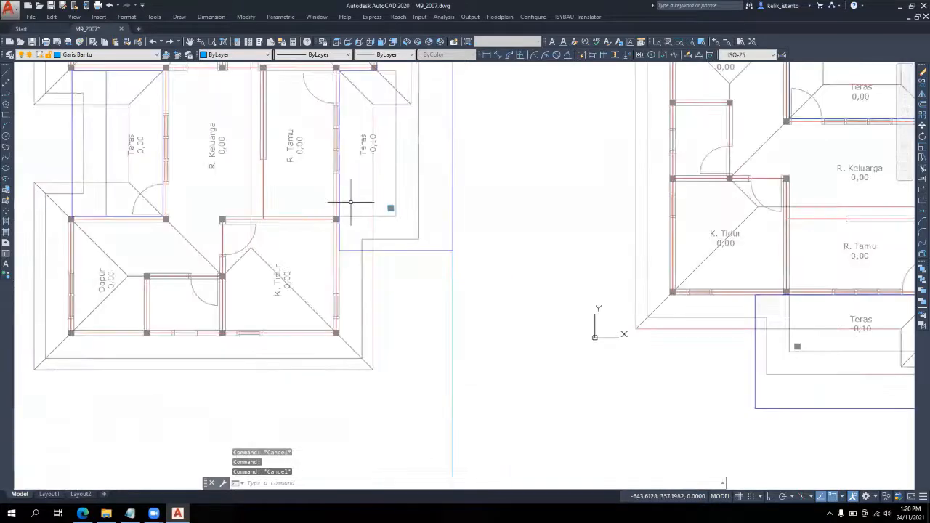
Draw a vertical projection line from the inner corner of the rotated plan's terrace column down to the side elevation's terrace floor
click(7, 74)
scroll(390, 208, up, 6)
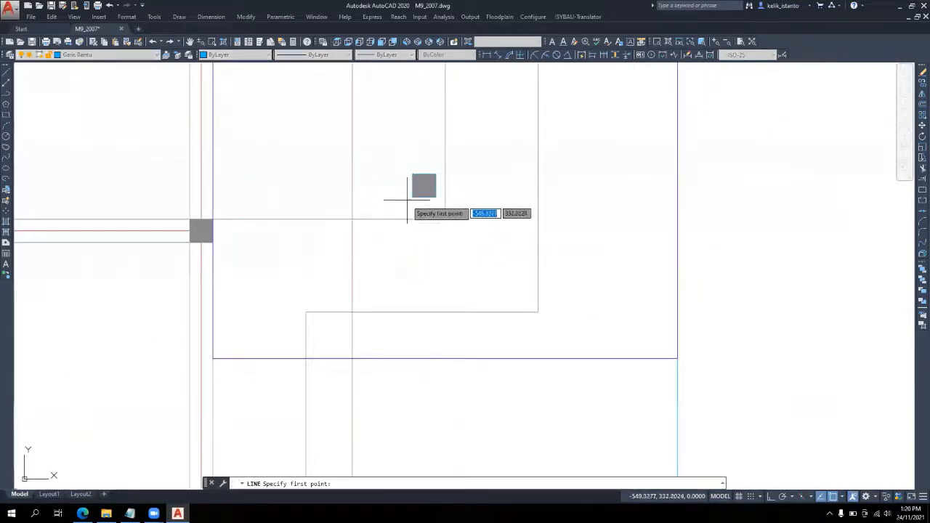
click(409, 200)
scroll(414, 190, down, 8)
scroll(418, 436, up, 3)
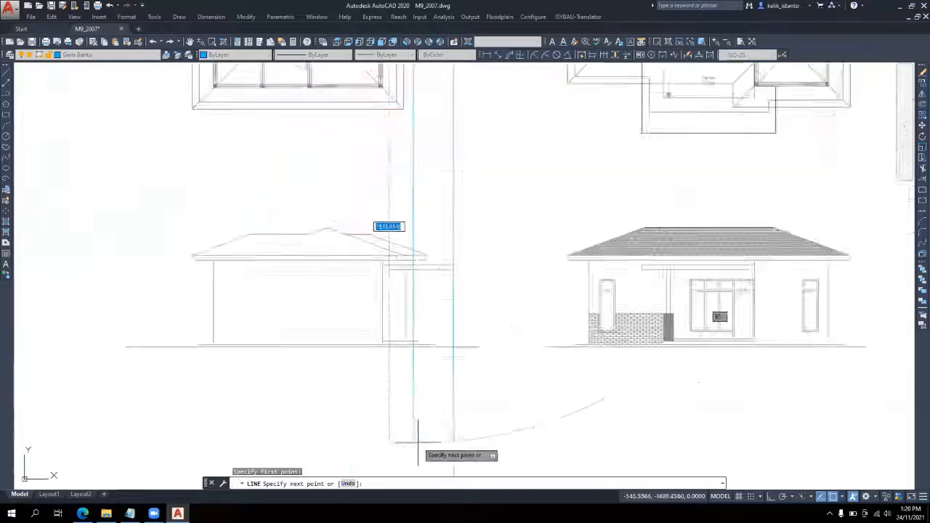
scroll(418, 440, up, 2)
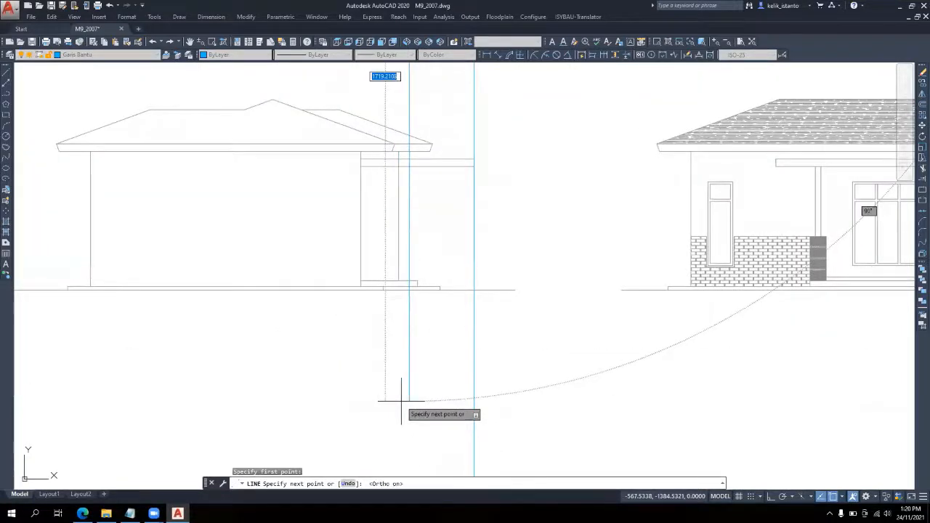
key(F8)
scroll(410, 305, up, 3)
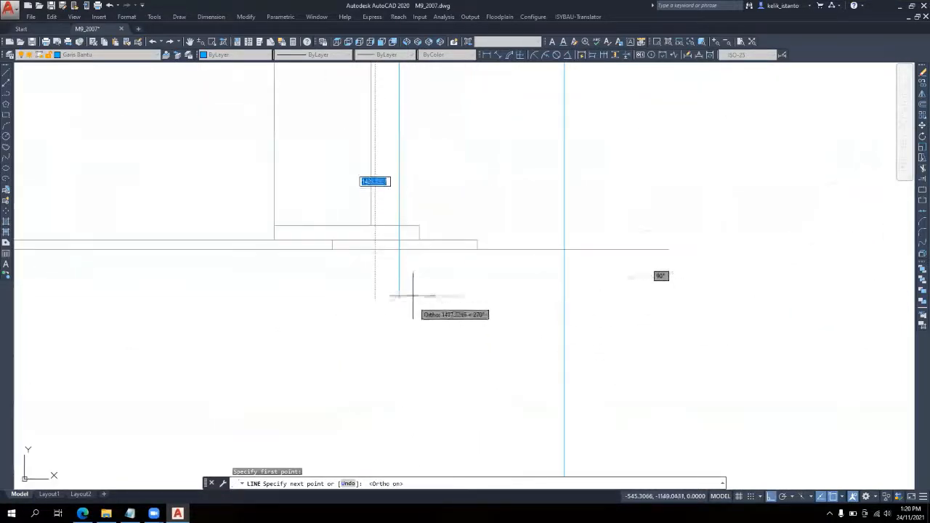
click(407, 250)
scroll(401, 337, down, 5)
key(Return)
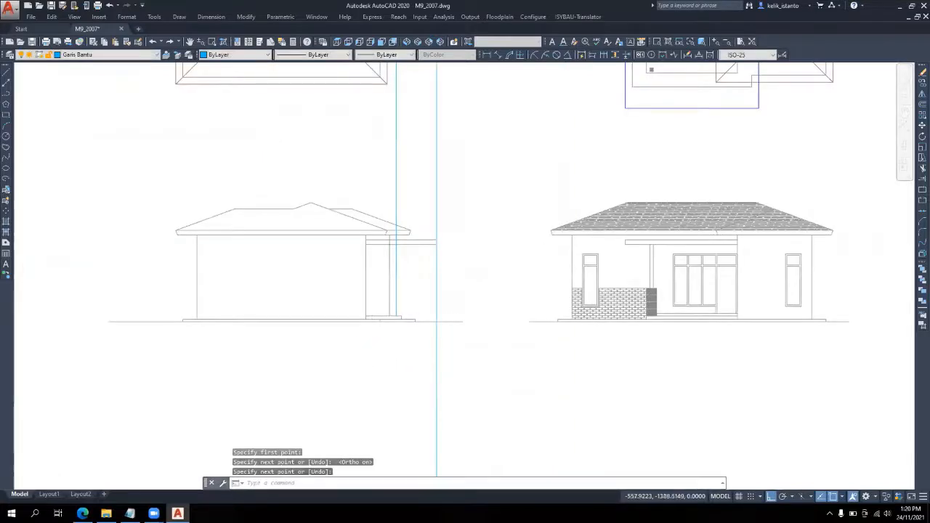
Copy the column projection line across to the outer corner of the column in the rotated floor plan
scroll(394, 395, down, 3)
scroll(394, 278, up, 4)
key(Escape)
click(393, 251)
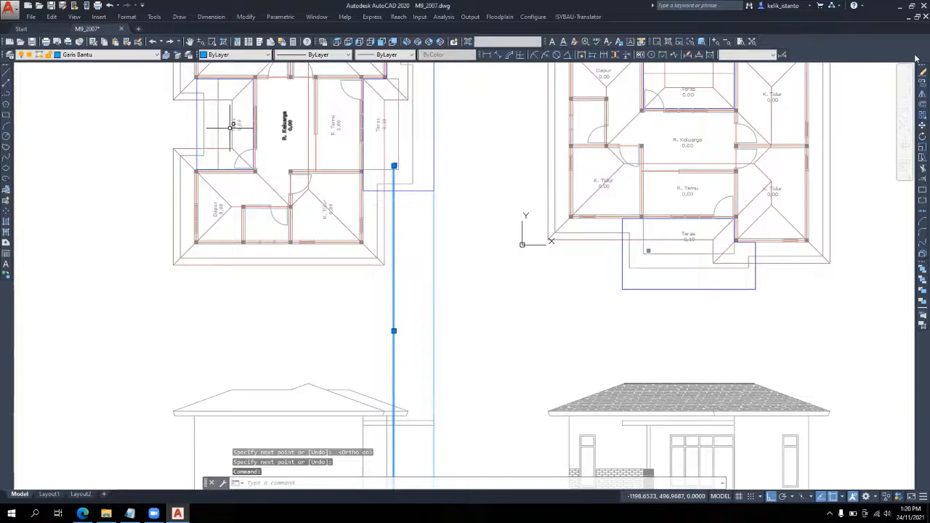
click(922, 83)
scroll(397, 158, up, 10)
click(363, 249)
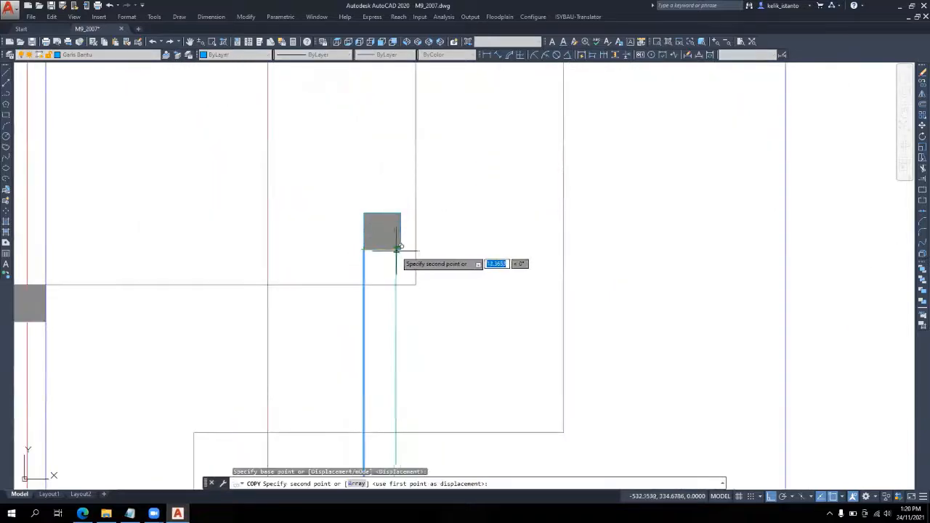
click(396, 250)
scroll(407, 152, down, 10)
key(Escape)
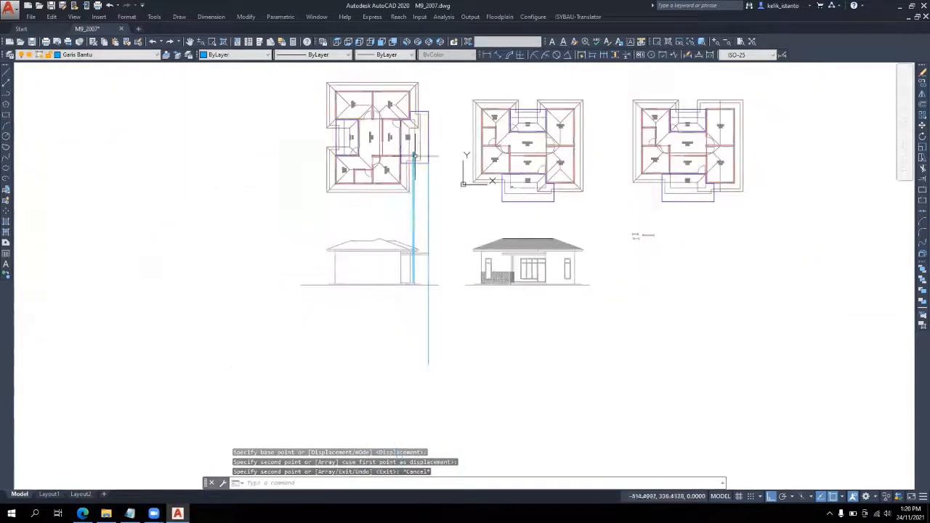
Compare the projected column lines in the side elevation with the terrace column and its stone base in the front elevation
scroll(414, 277, up, 5)
middle_drag(433, 210, 344, 270)
scroll(329, 293, up, 5)
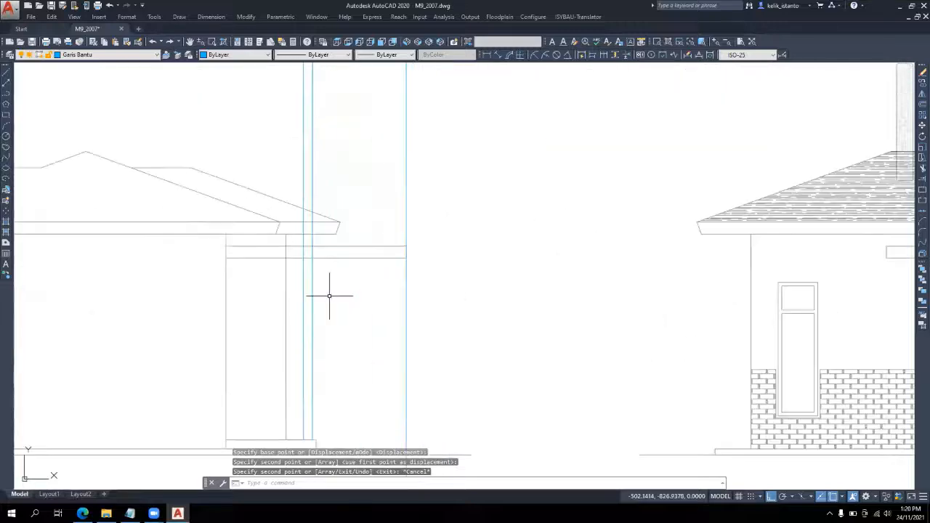
scroll(363, 282, down, 2)
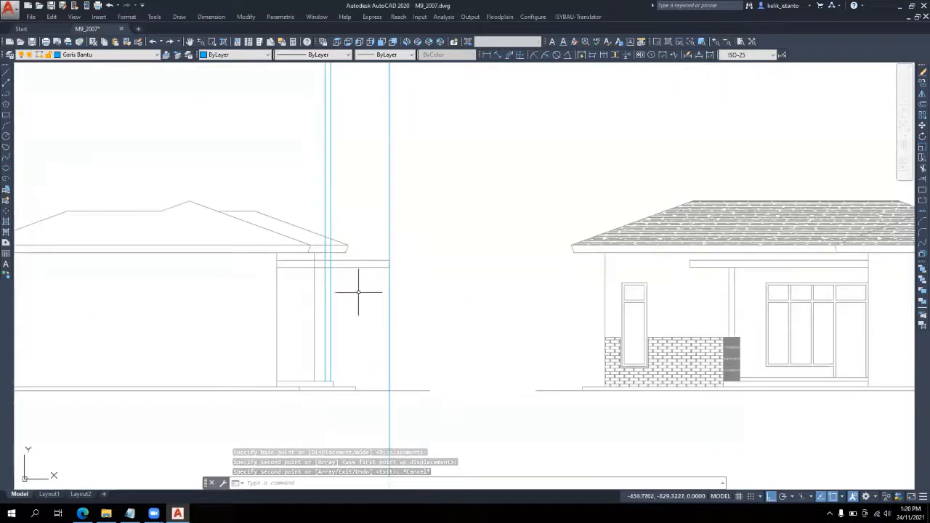
scroll(361, 288, up, 2)
scroll(339, 298, down, 4)
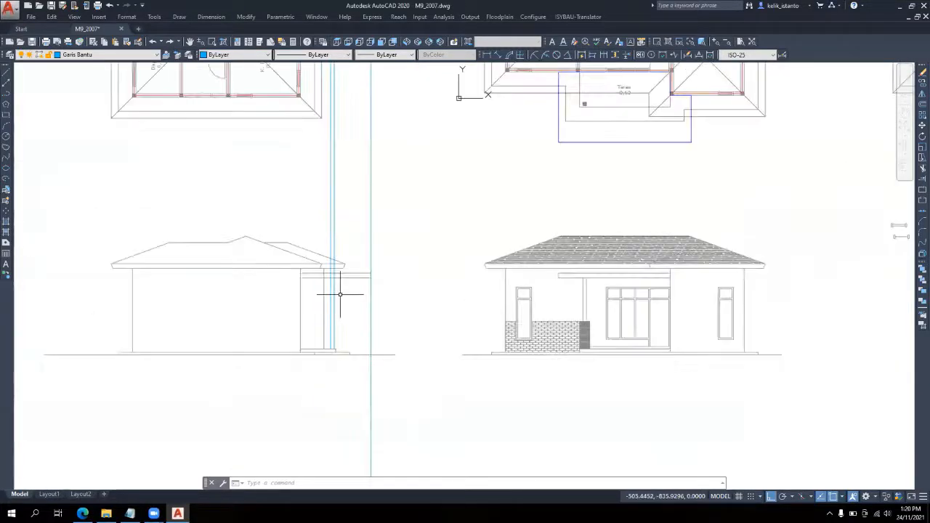
scroll(604, 353, up, 6)
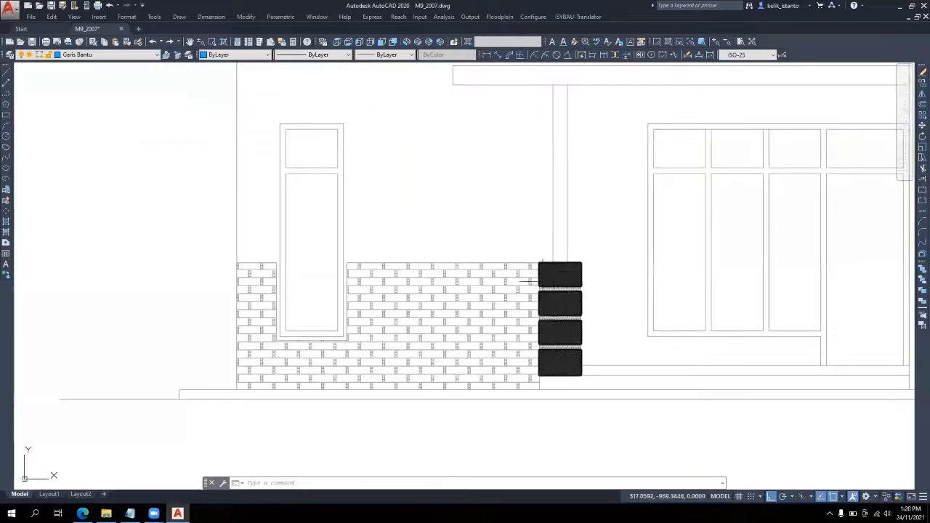
scroll(535, 268, up, 4)
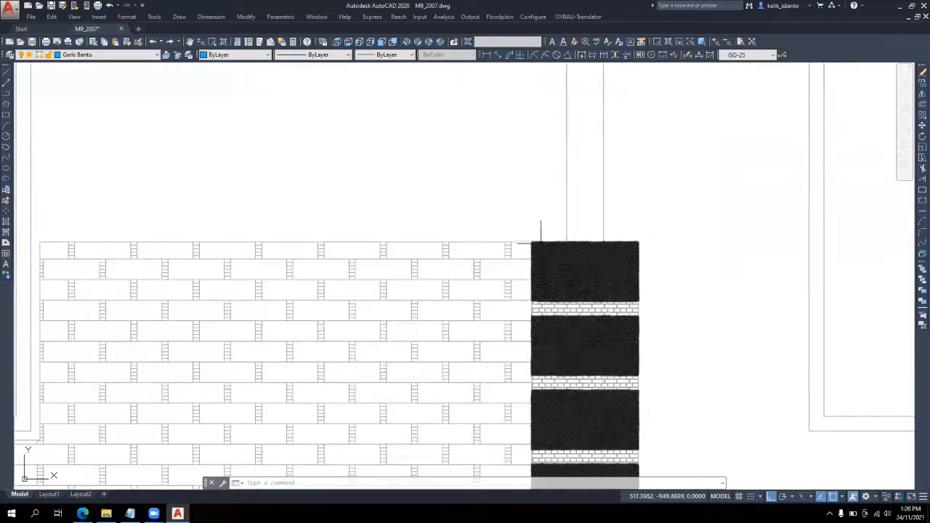
click(541, 242)
scroll(538, 225, down, 4)
key(Escape)
Copy the column's stone base from the front elevation to the side elevation, aligning the shaft edge under the canopy with the outer projection line
click(529, 220)
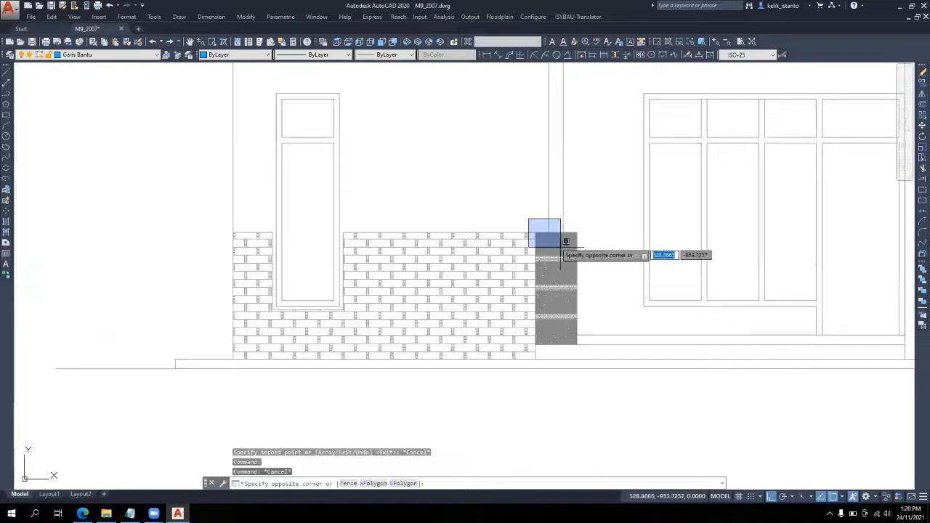
click(591, 356)
scroll(591, 356, down, 4)
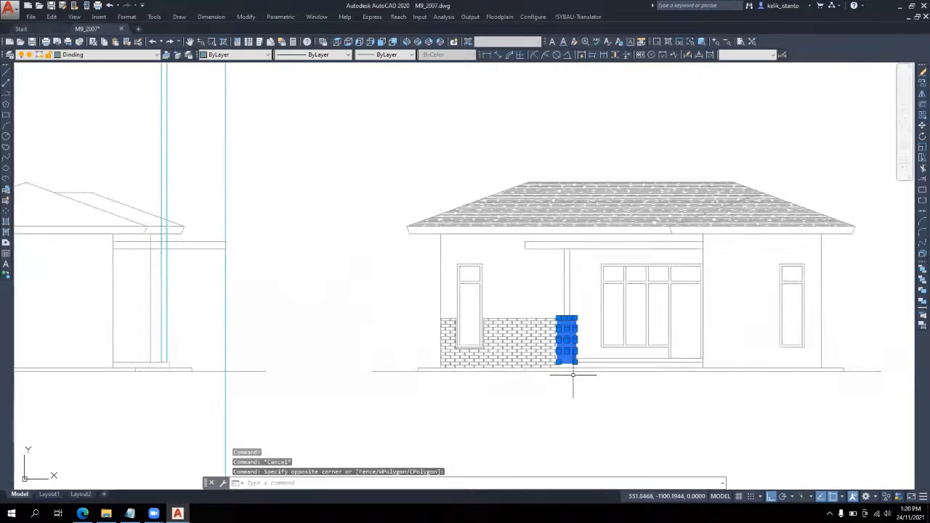
click(923, 115)
scroll(559, 251, up, 3)
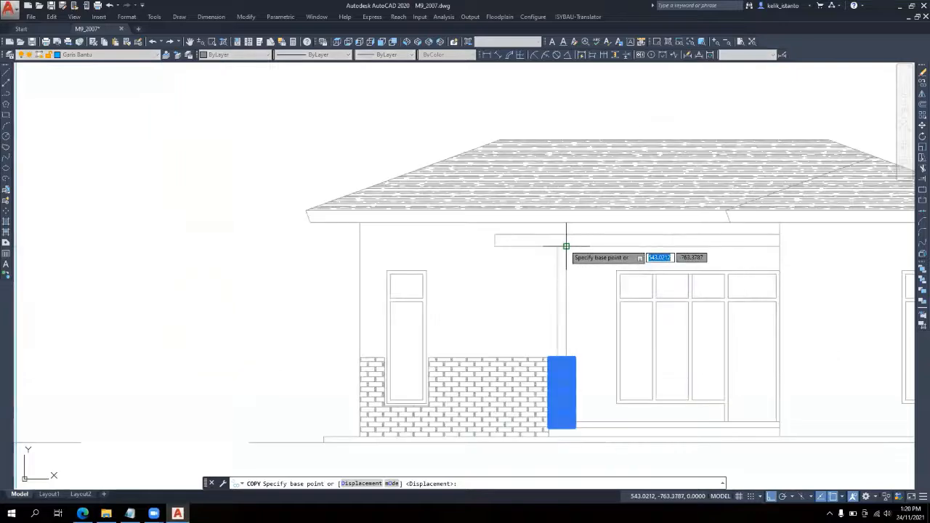
click(566, 246)
scroll(566, 247, down, 5)
scroll(427, 306, up, 8)
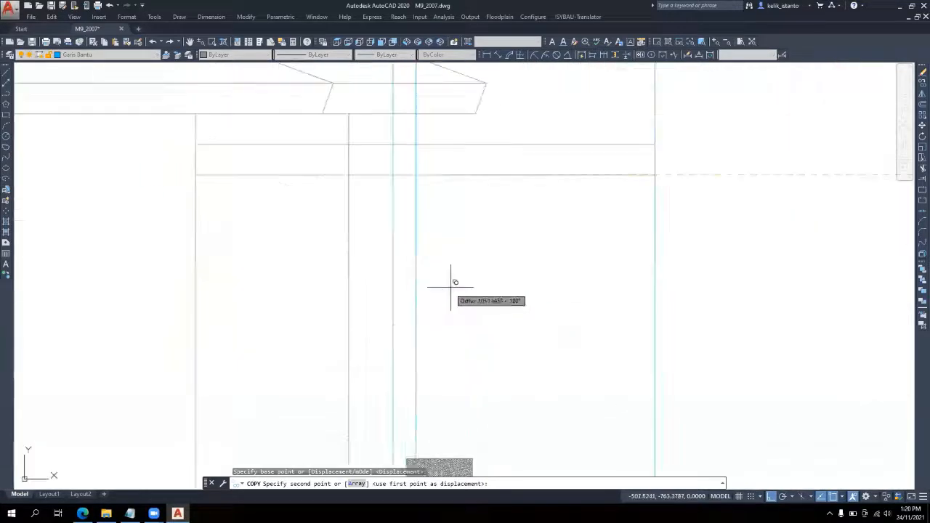
click(416, 174)
scroll(484, 186, down, 4)
key(Escape)
Move the short vertical end line of the side elevation's terrace floor to the outer bottom corner of the column base
scroll(465, 298, down, 3)
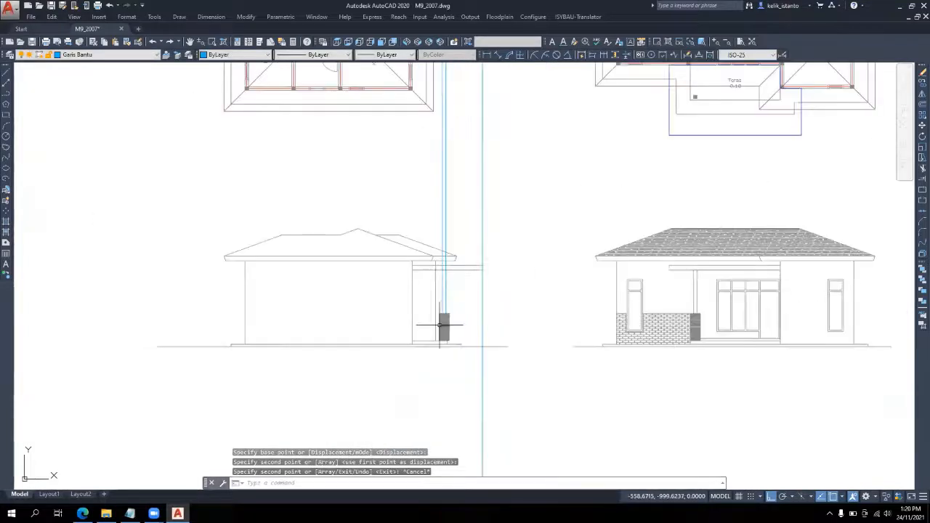
scroll(438, 324, up, 6)
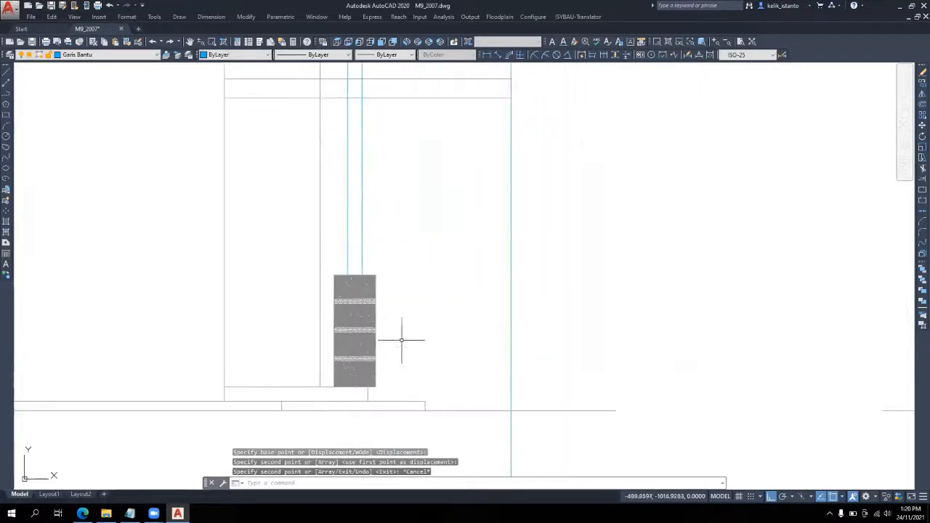
scroll(363, 388, up, 4)
scroll(356, 390, down, 4)
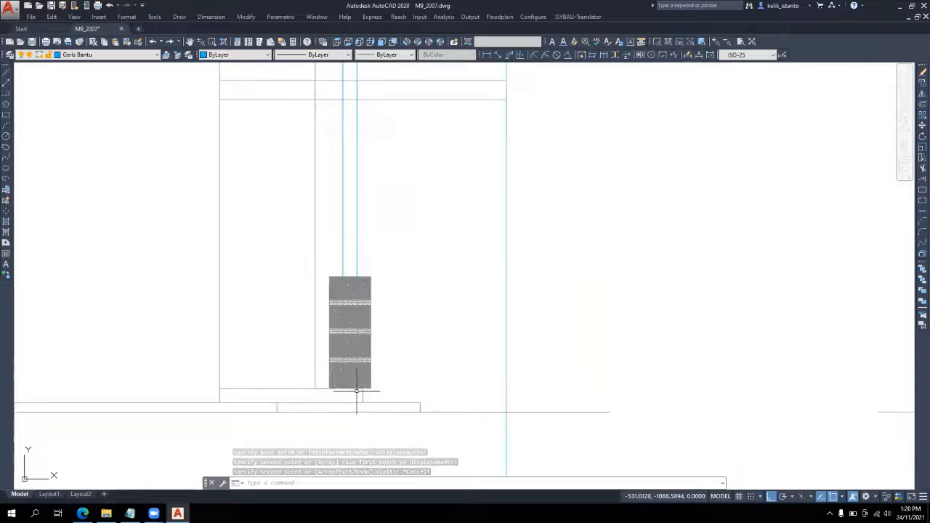
scroll(372, 393, down, 2)
scroll(372, 390, up, 2)
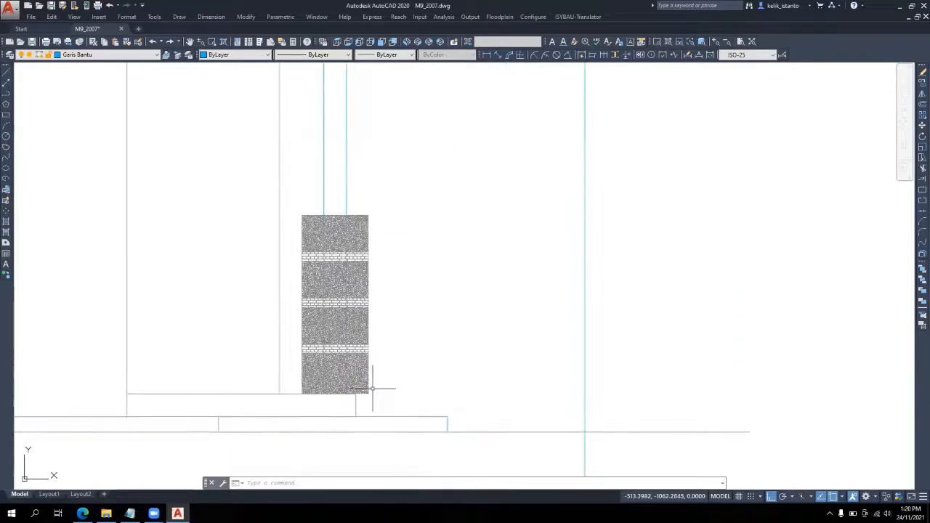
scroll(367, 424, up, 2)
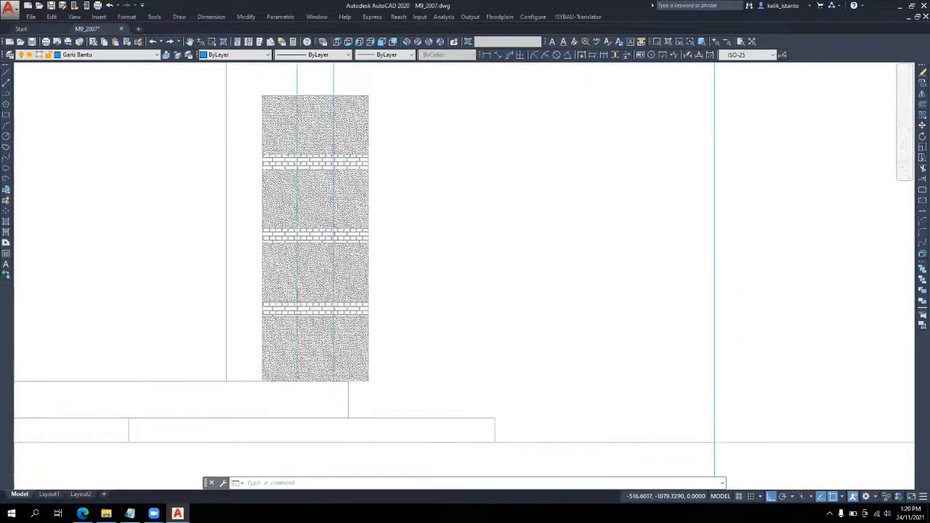
scroll(367, 416, down, 4)
scroll(367, 415, up, 4)
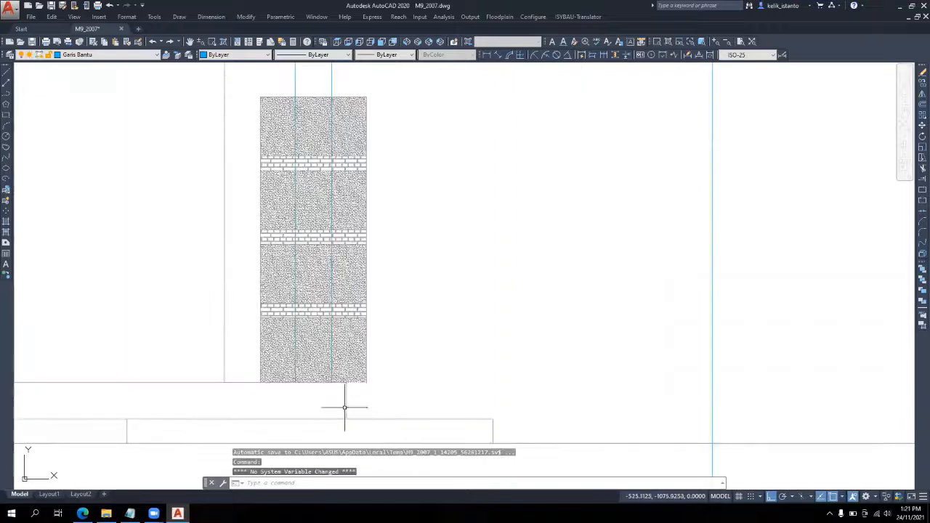
click(346, 406)
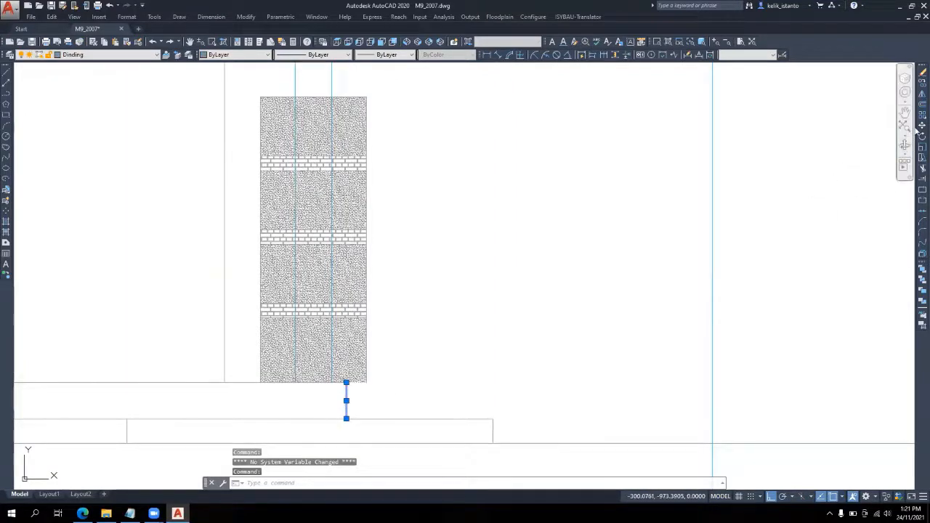
click(921, 126)
click(345, 382)
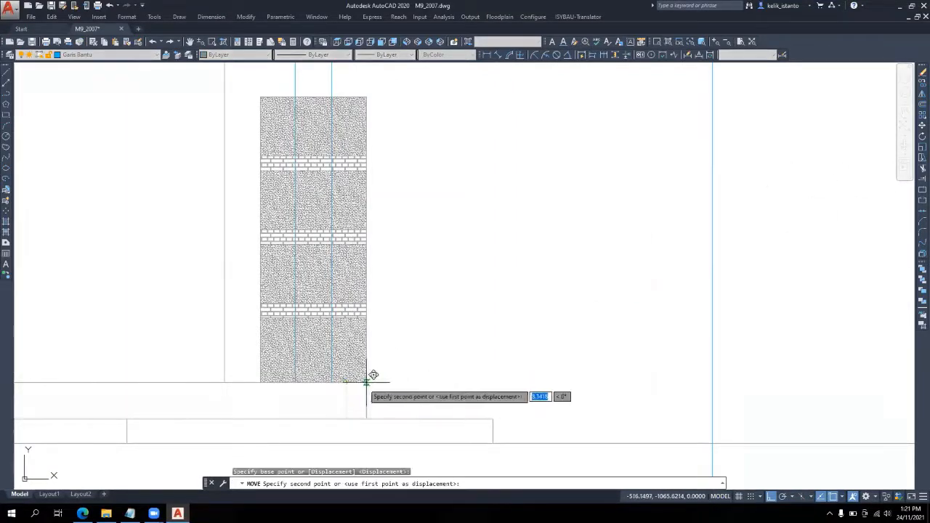
click(366, 382)
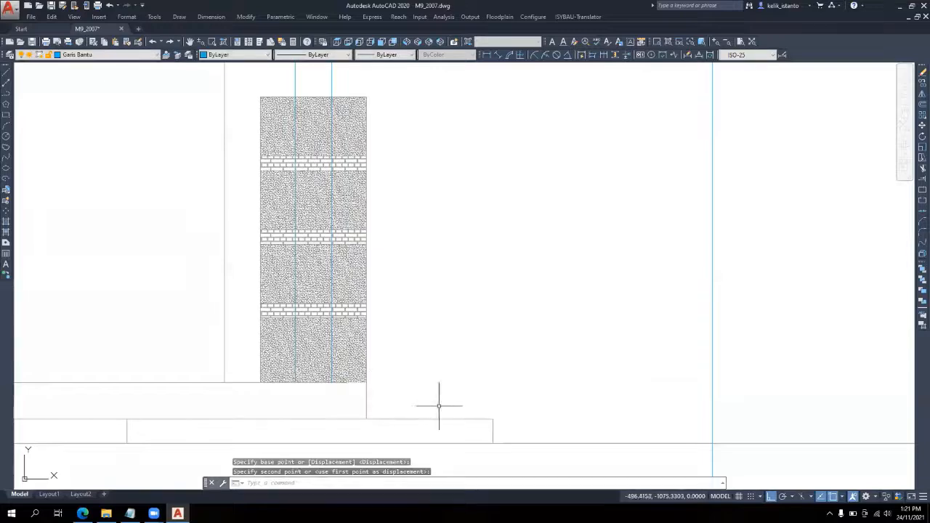
Stretch the terrace floor's top line to meet its end line at the column base's outer corner
click(339, 380)
key(Escape)
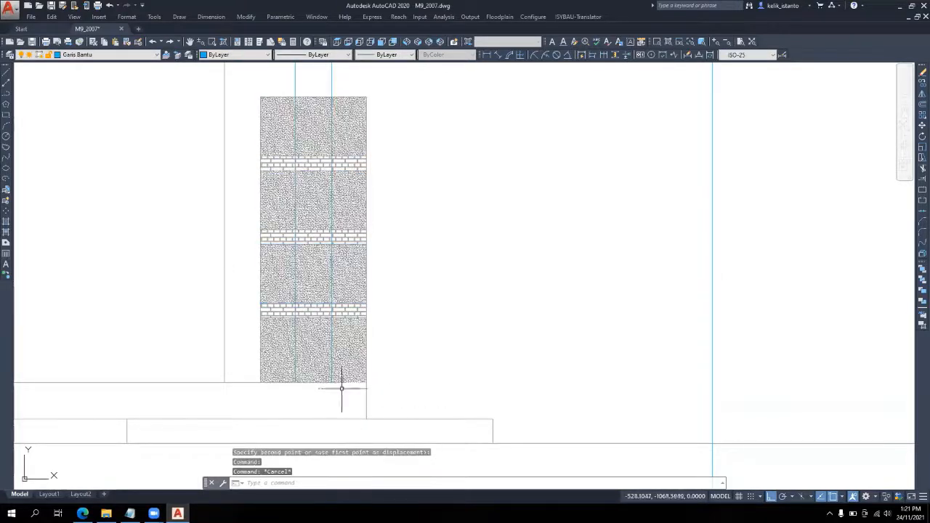
click(239, 383)
click(345, 382)
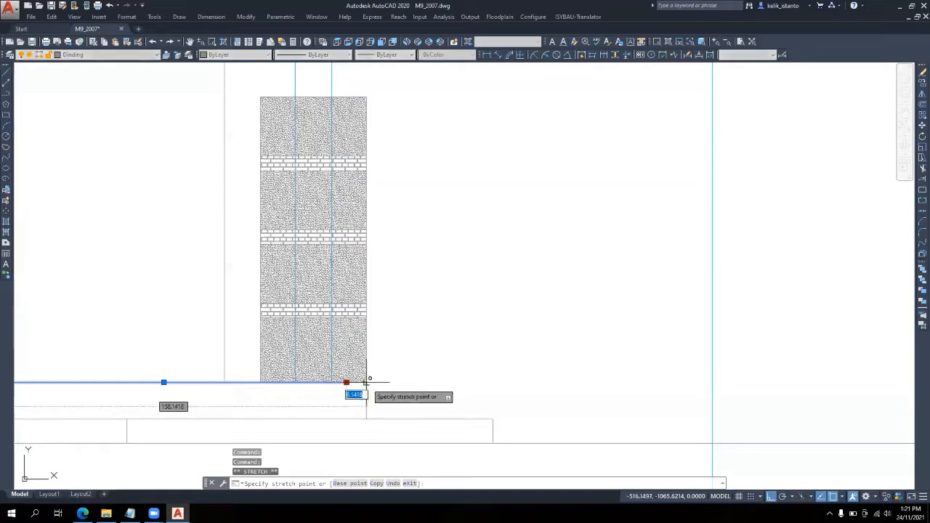
click(365, 383)
key(Escape)
Draw two vertical lines along the projection lines between the stone base and canopy underside as the column shaft's edges
scroll(396, 407, down, 2)
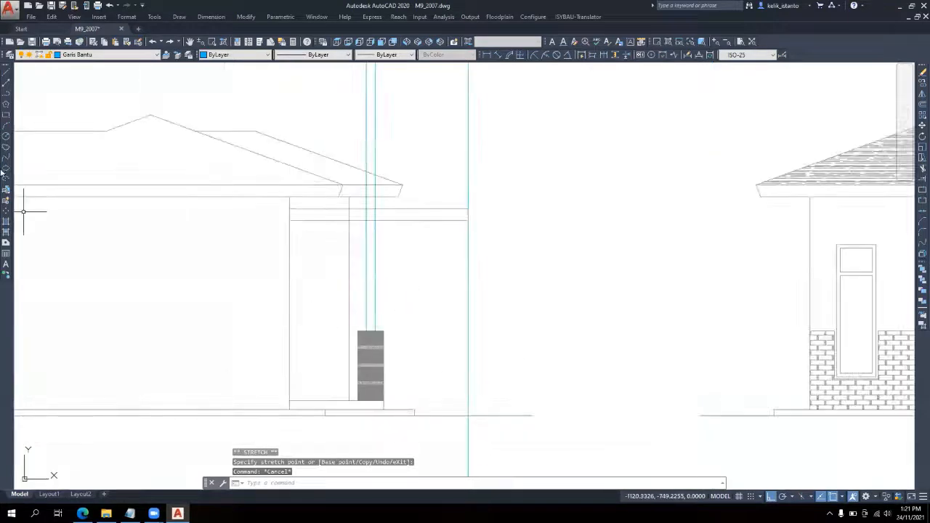
text(l)
key(Return)
scroll(363, 367, up, 3)
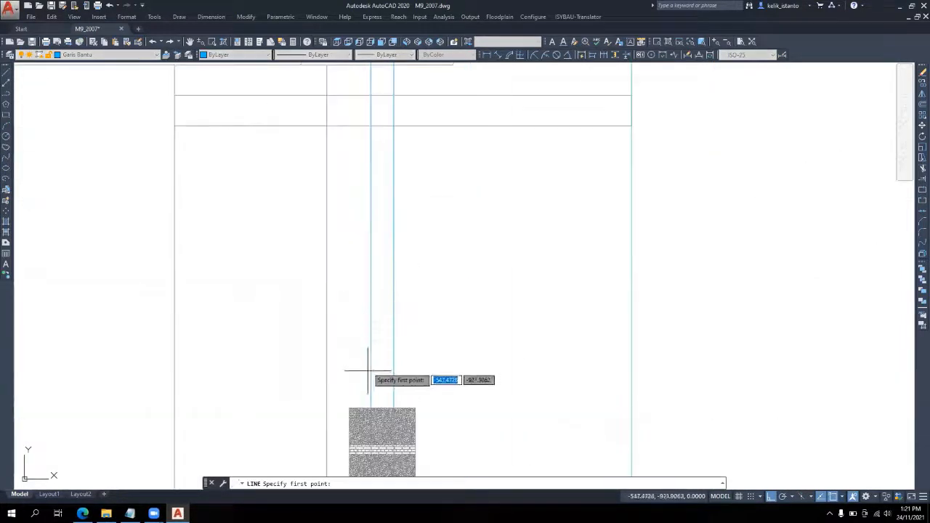
click(370, 407)
click(371, 125)
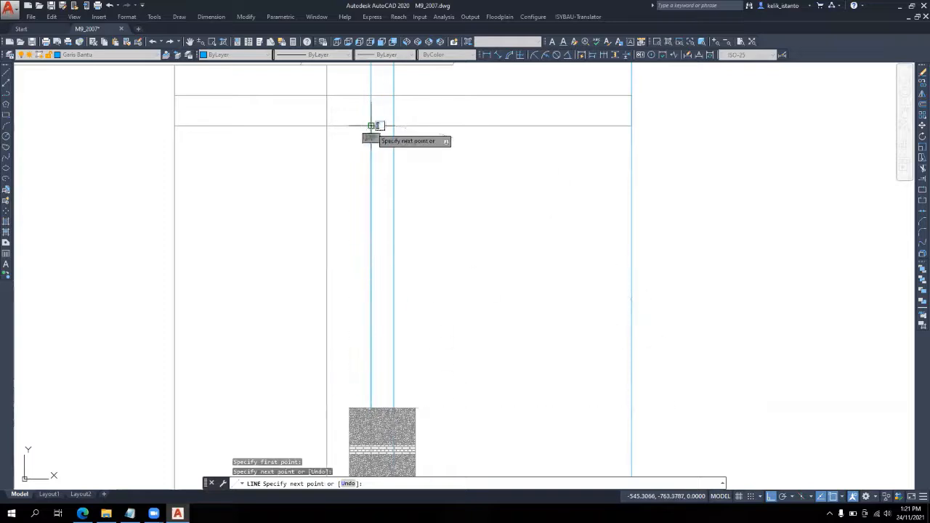
key(Return)
key(Return)
click(392, 125)
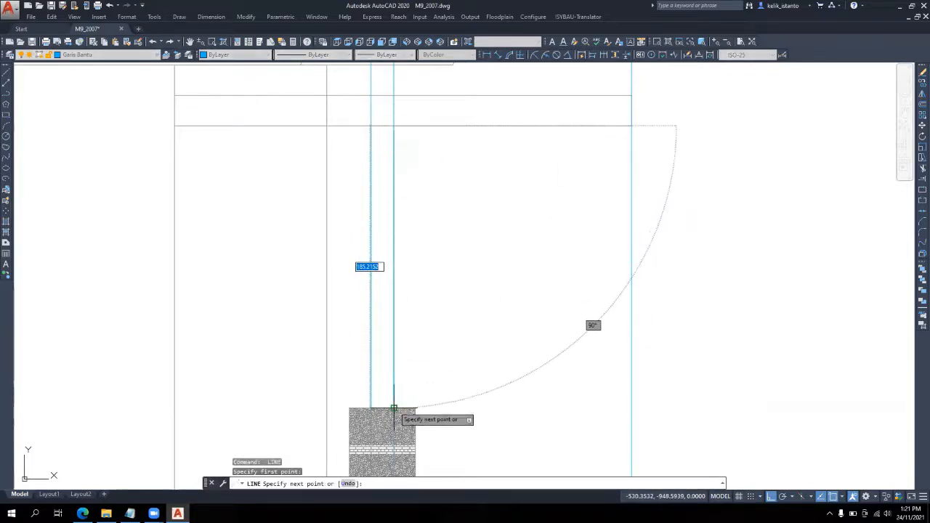
click(394, 406)
key(Return)
Move the two column shaft lines in the side elevation to the Dinding layer
scroll(352, 316, down, 6)
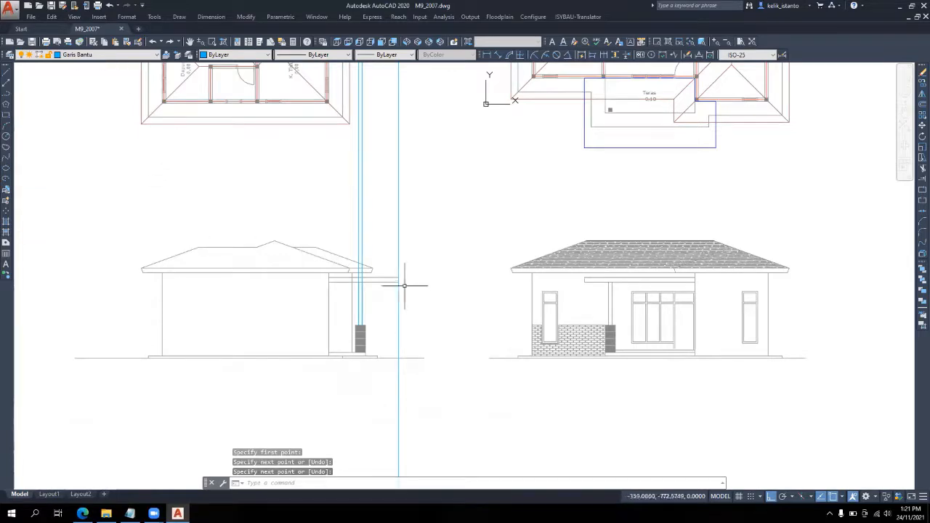
scroll(415, 286, up, 4)
click(284, 316)
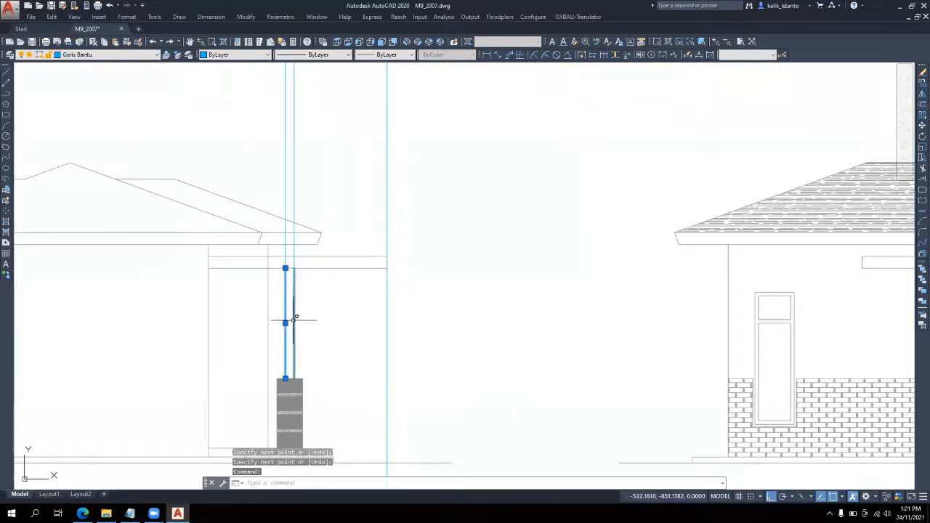
click(93, 56)
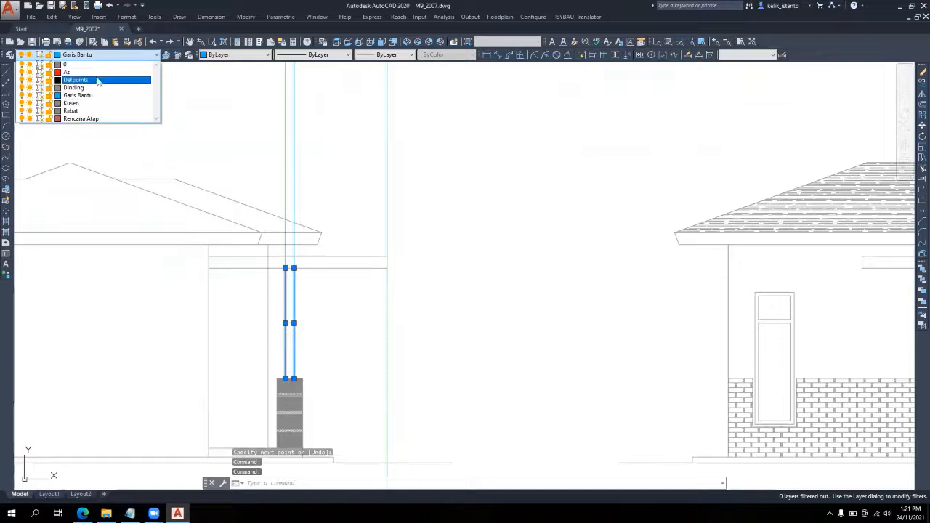
click(100, 87)
key(Escape)
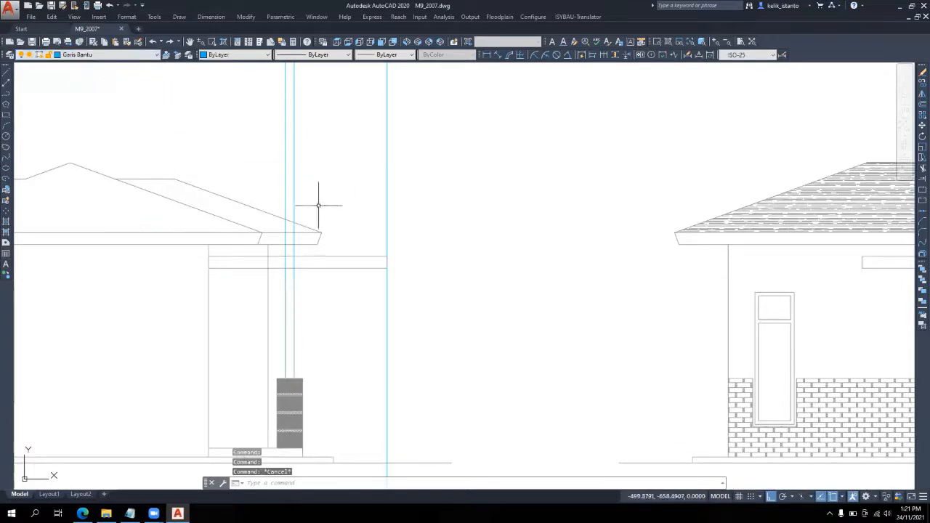
Make Dinding the current layer and hide the Garis Bantu layer
click(72, 55)
click(64, 80)
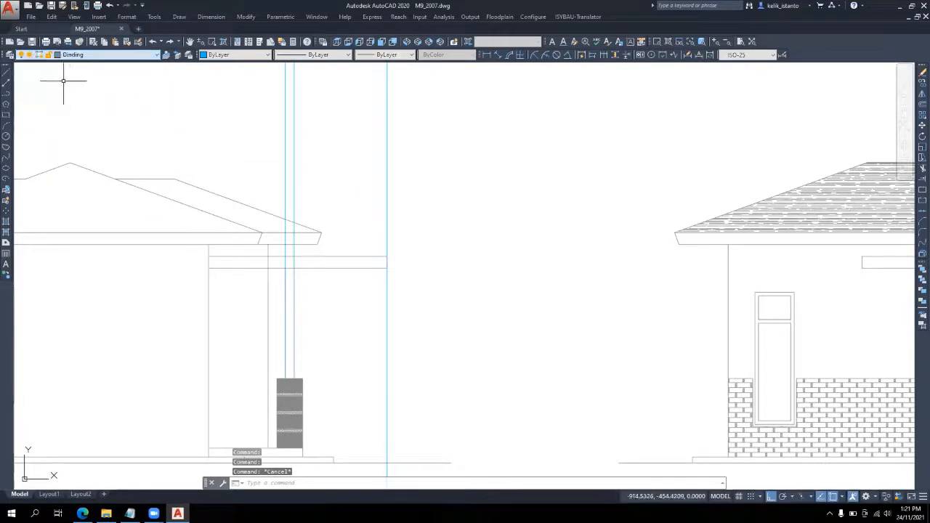
click(87, 55)
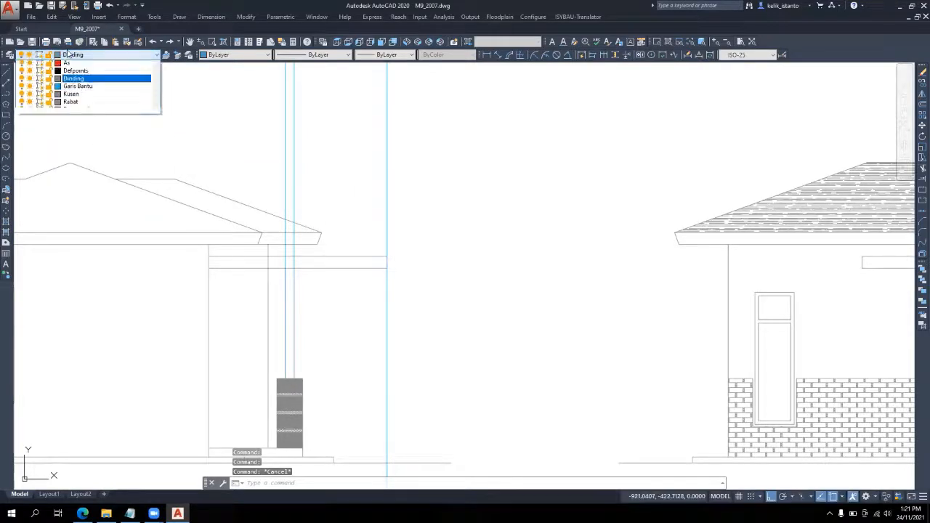
click(34, 132)
scroll(385, 287, down, 4)
scroll(359, 347, up, 5)
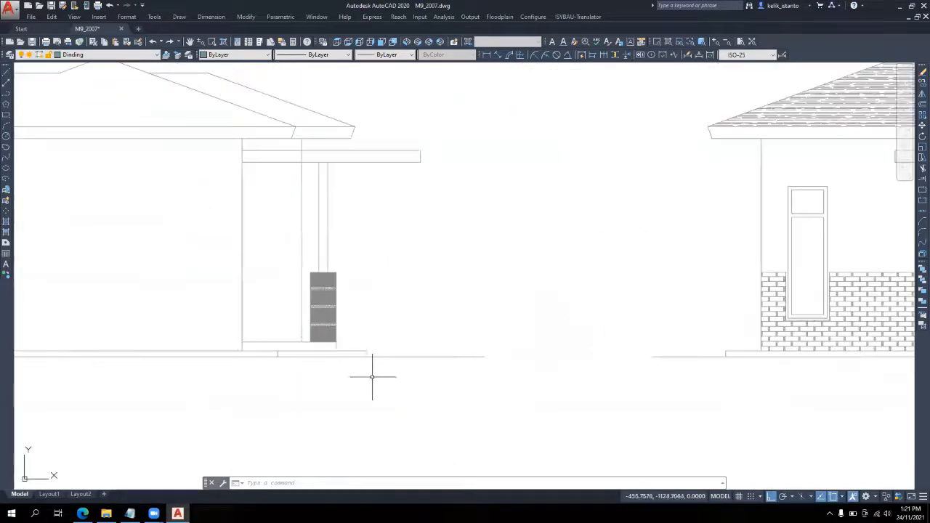
Trim the wall corner line where it crosses the canopy in the side elevation
scroll(396, 348, down, 3)
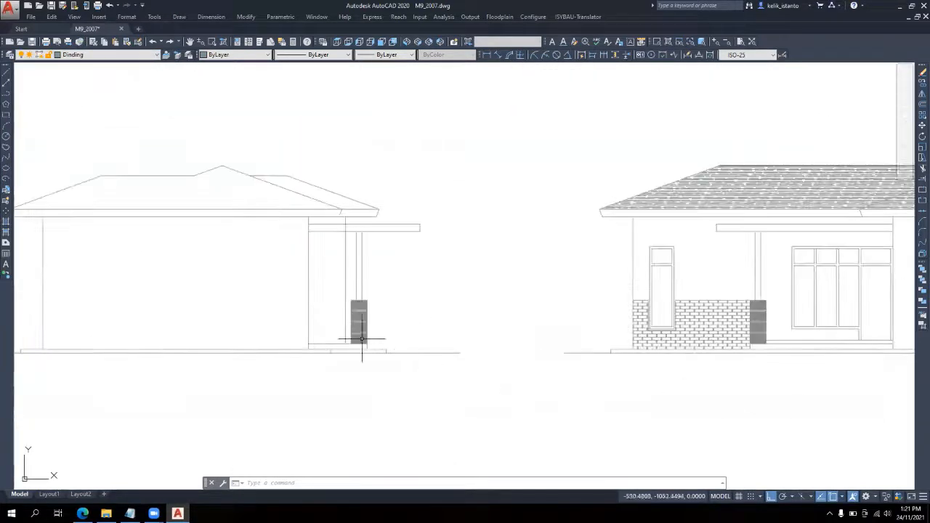
scroll(335, 334, down, 4)
middle_drag(332, 342, 330, 402)
scroll(330, 401, up, 4)
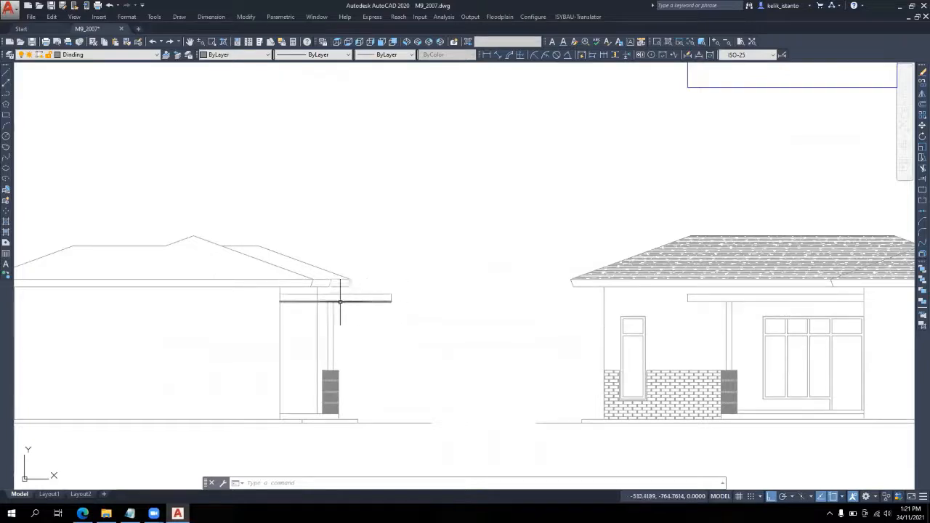
scroll(313, 301, up, 4)
scroll(319, 304, down, 2)
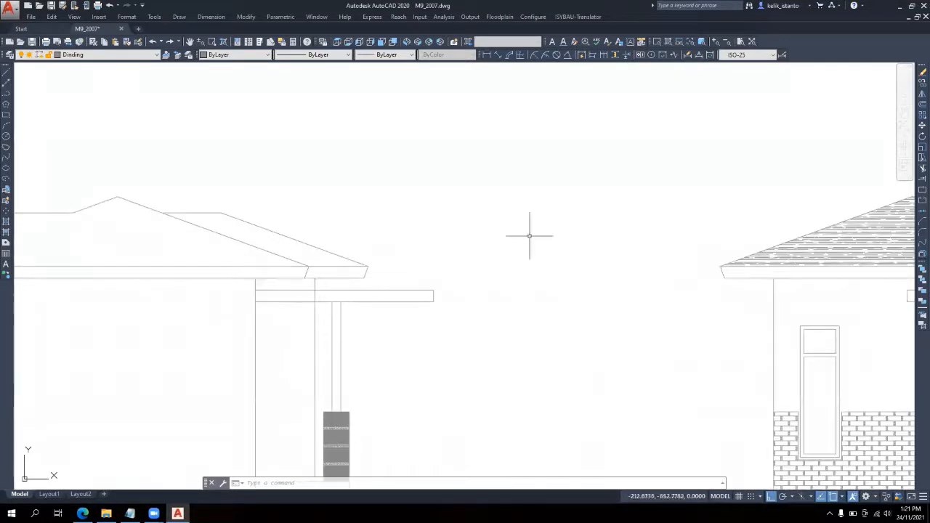
scroll(298, 314, up, 2)
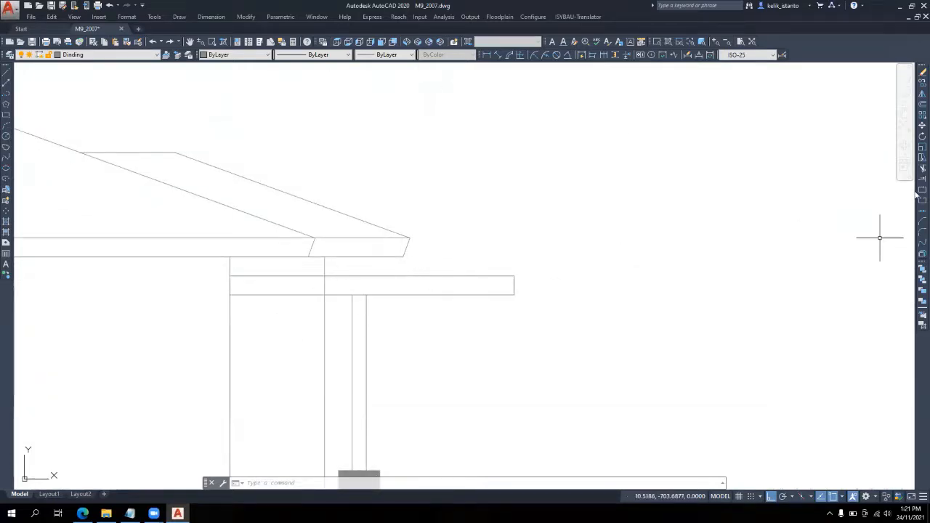
click(921, 168)
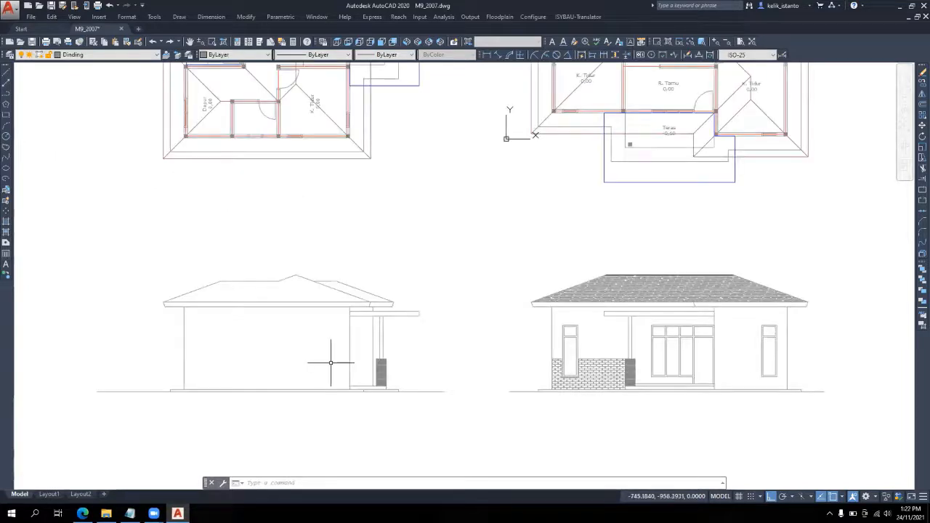
Draw a vertical projection line from the right edge of the lower K. Tidur window in the rotated plan down past the side elevation
scroll(321, 390, up, 2)
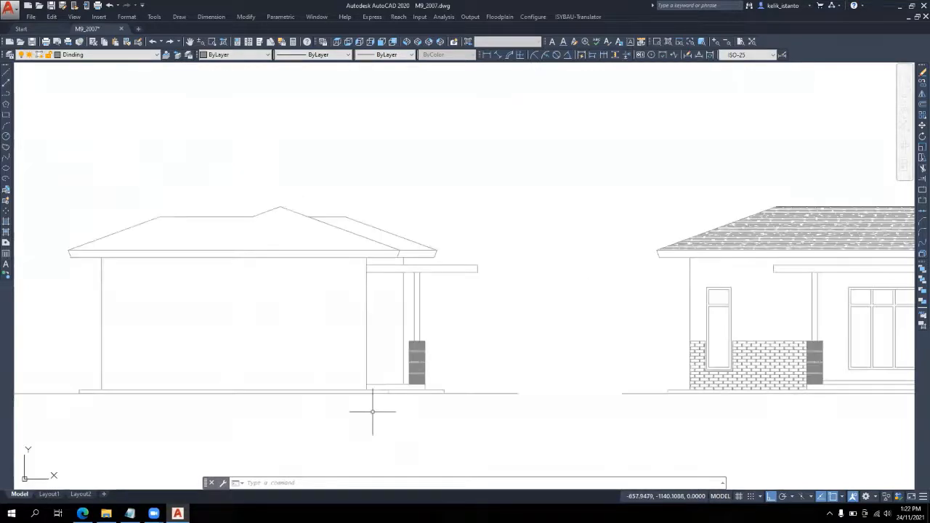
scroll(408, 389, down, 2)
middle_drag(329, 332, 344, 399)
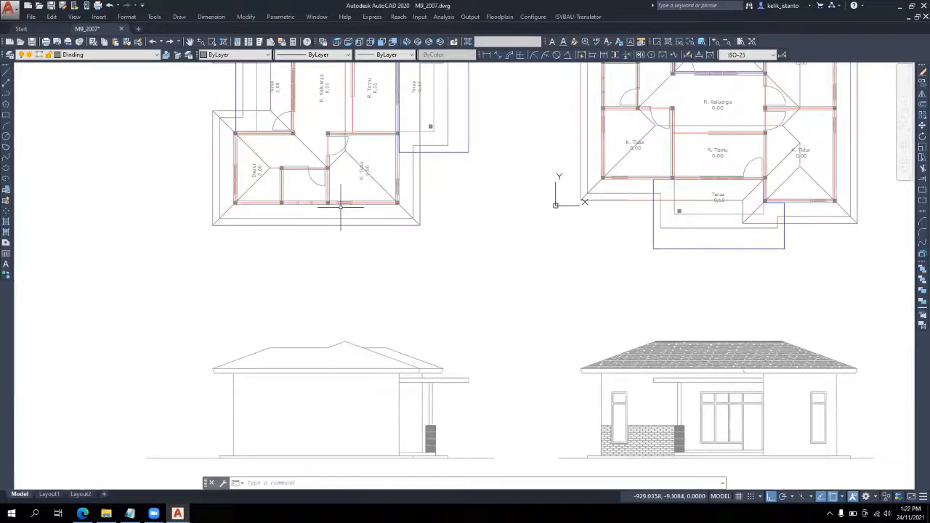
scroll(340, 207, up, 2)
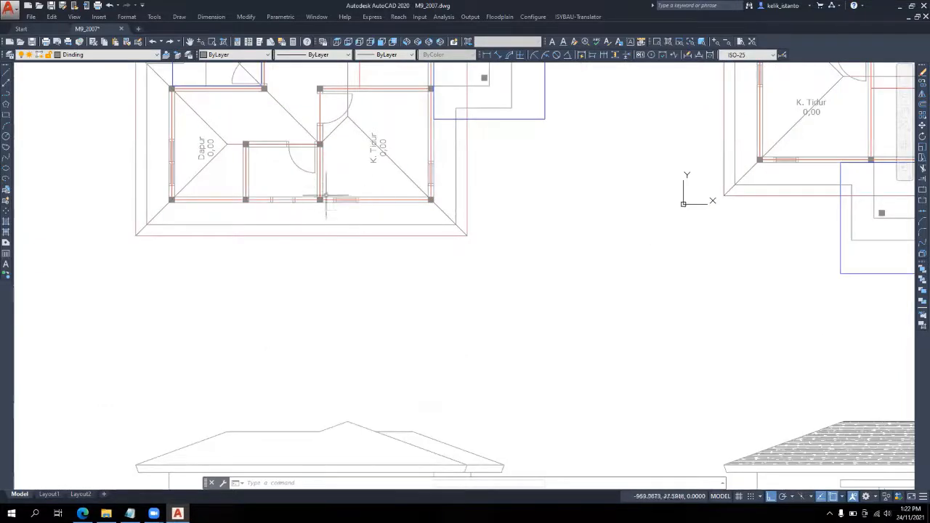
scroll(328, 191, down, 4)
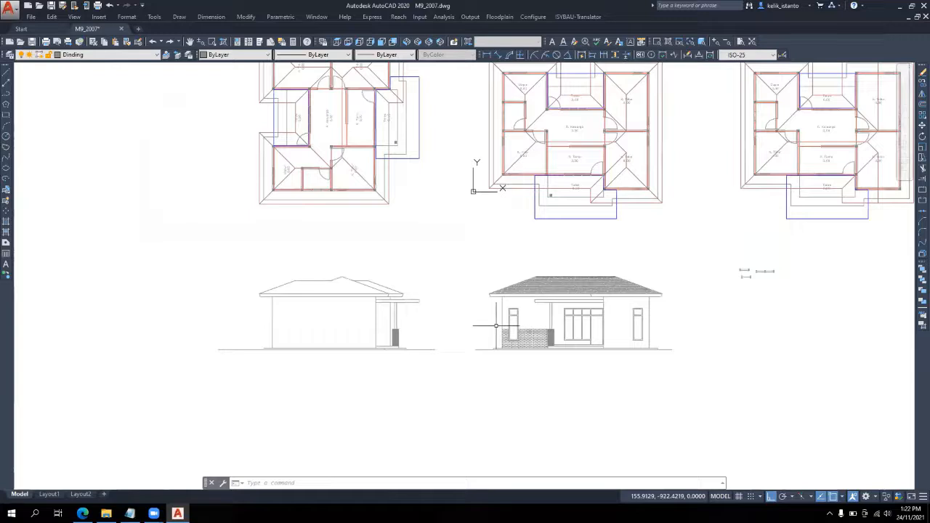
click(5, 74)
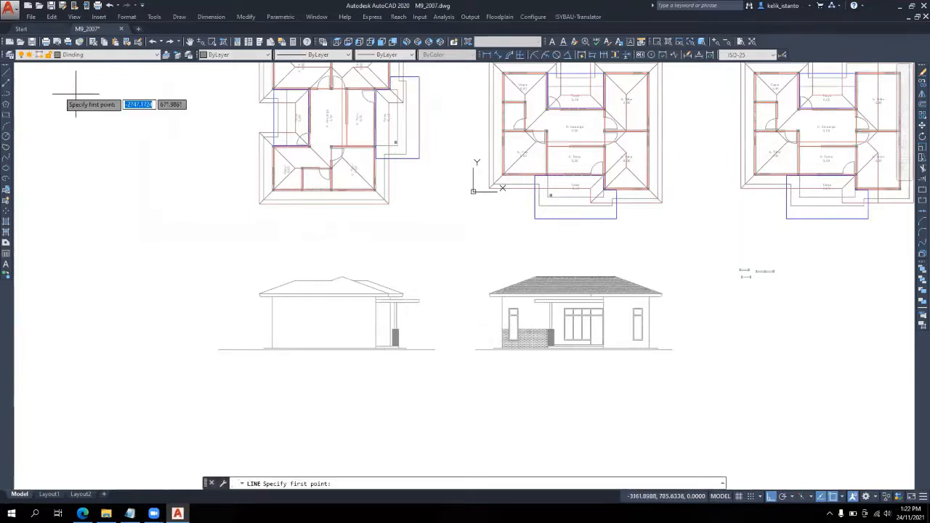
scroll(338, 206, up, 6)
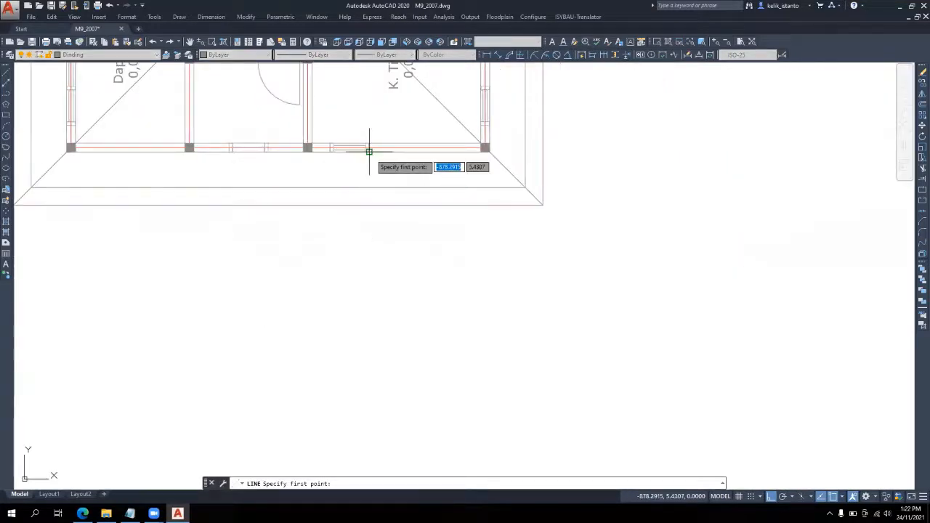
click(369, 149)
scroll(359, 178, down, 6)
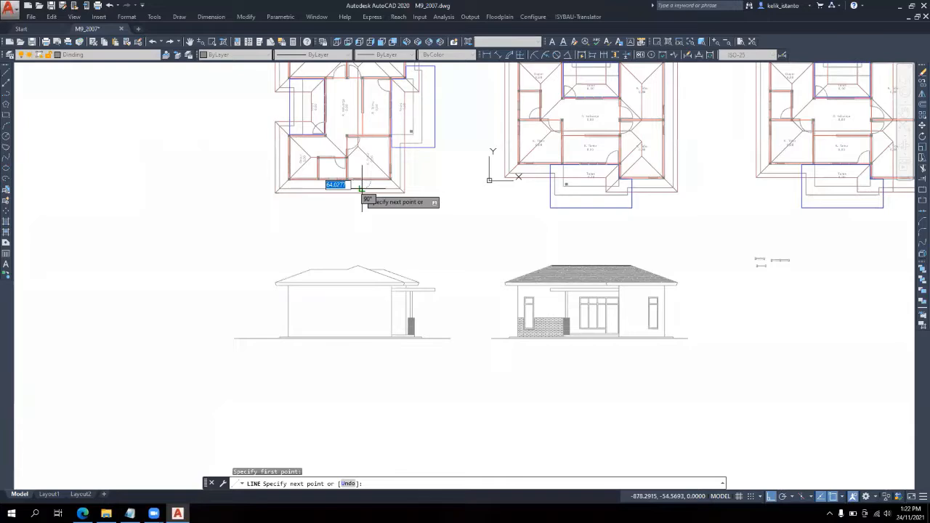
key(Escape)
Draw a second vertical projection line from the left edge of the same K. Tidur window down past the side elevation
key(Return)
scroll(334, 141, up, 3)
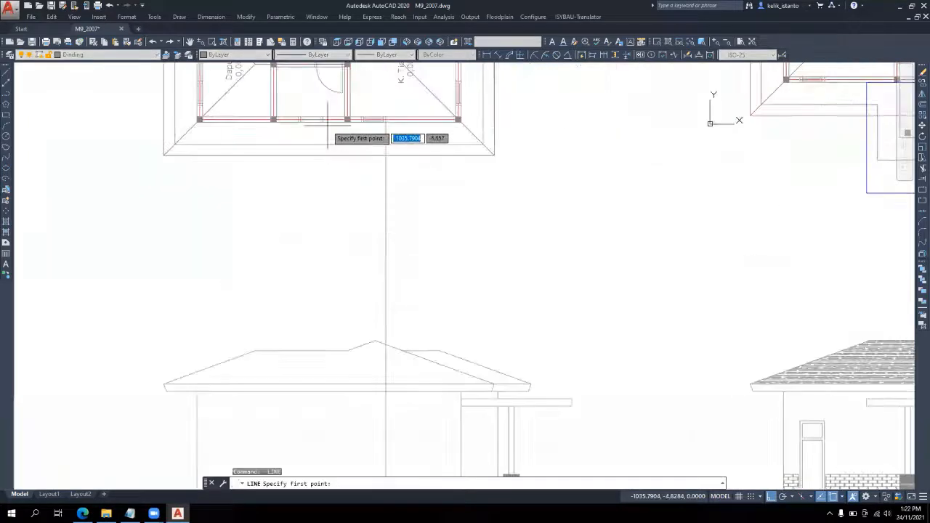
click(327, 125)
scroll(385, 269, down, 2)
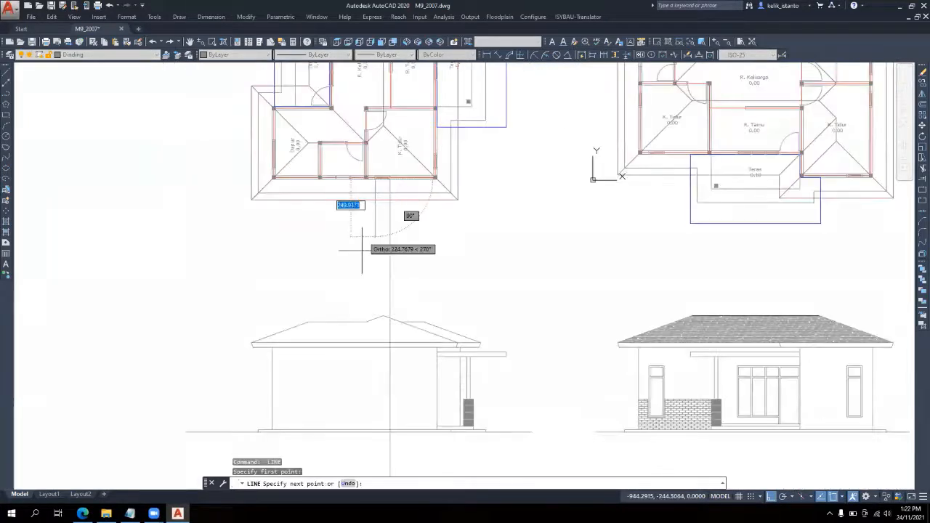
scroll(372, 330, down, 5)
click(371, 387)
key(Return)
Move both window projection lines to the Garis Bantu layer and turn that layer back on
scroll(394, 298, up, 4)
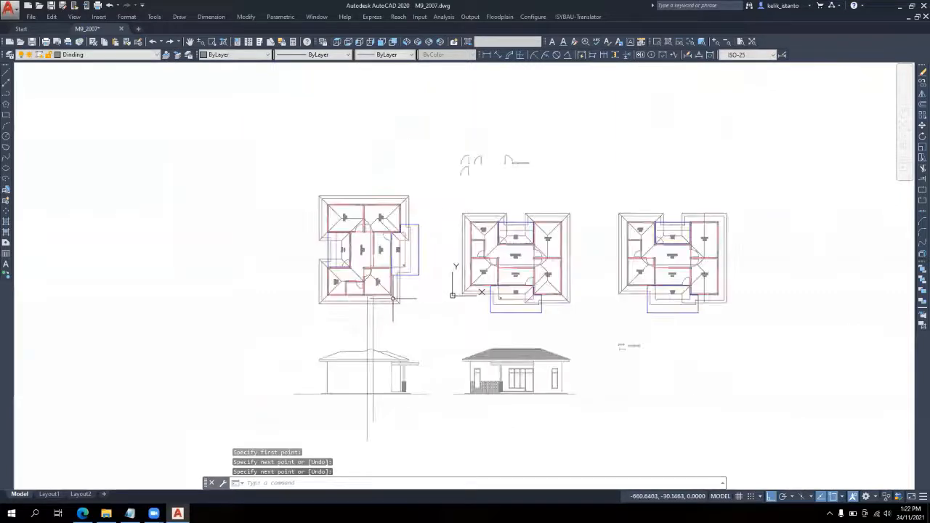
click(380, 331)
click(328, 350)
click(105, 56)
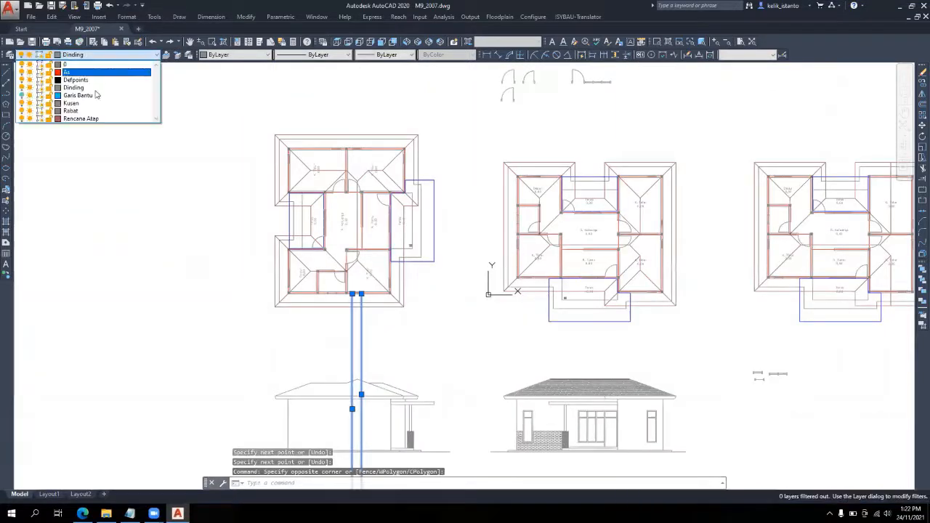
click(99, 114)
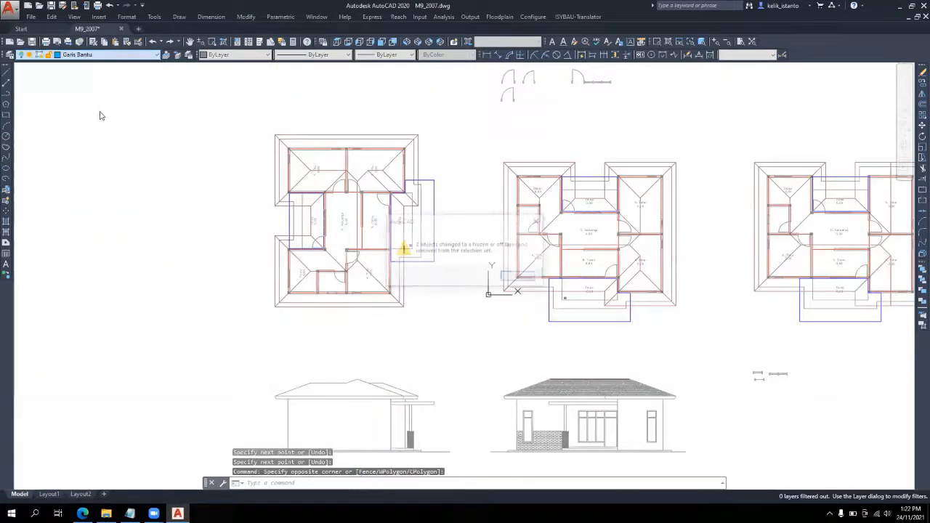
click(105, 55)
click(99, 118)
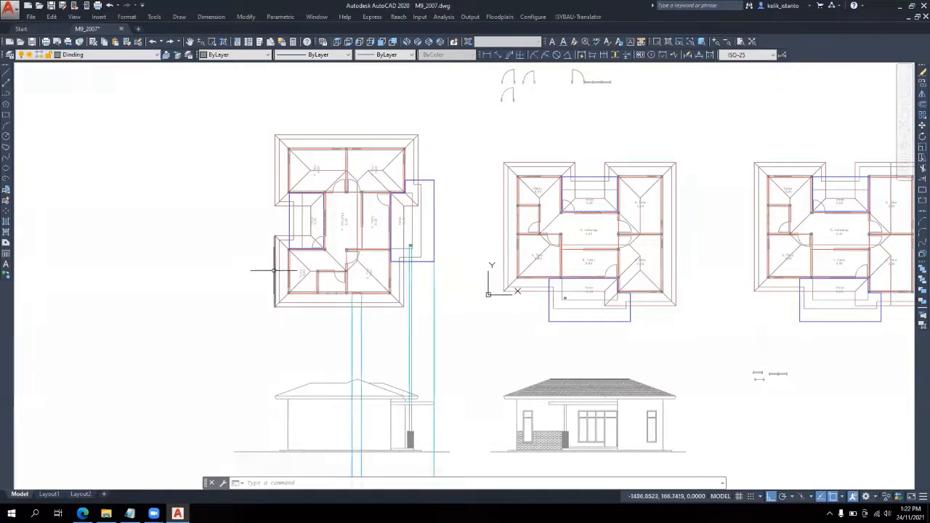
Erase the three old projection lines of the terrace column and canopy edge
middle_drag(438, 351, 428, 234)
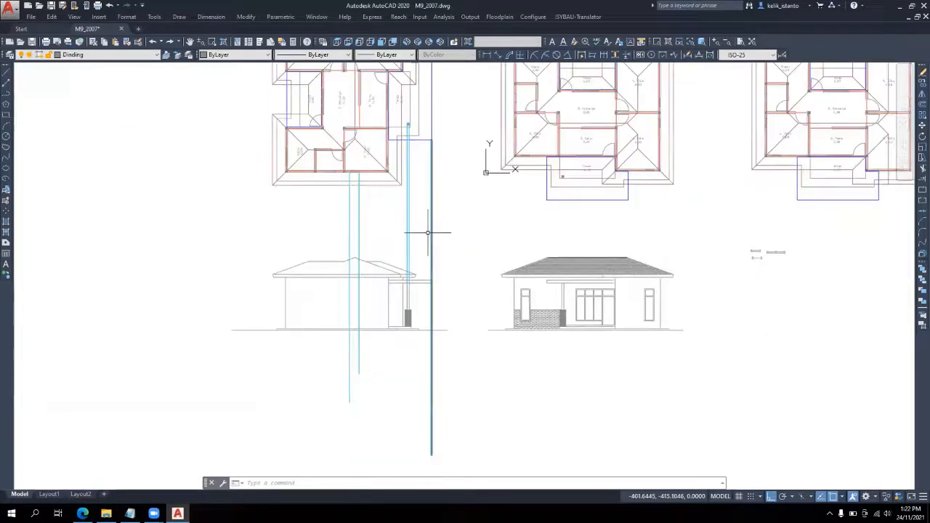
drag(427, 233, 400, 240)
key(Delete)
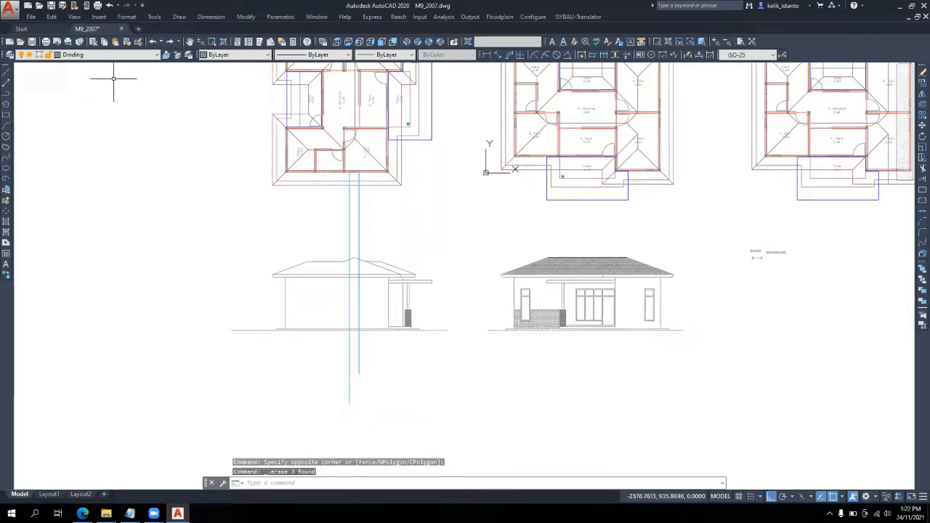
Draw a horizontal line from the top-left corner of the front elevation's left window to the side elevation's left window projection line
click(7, 73)
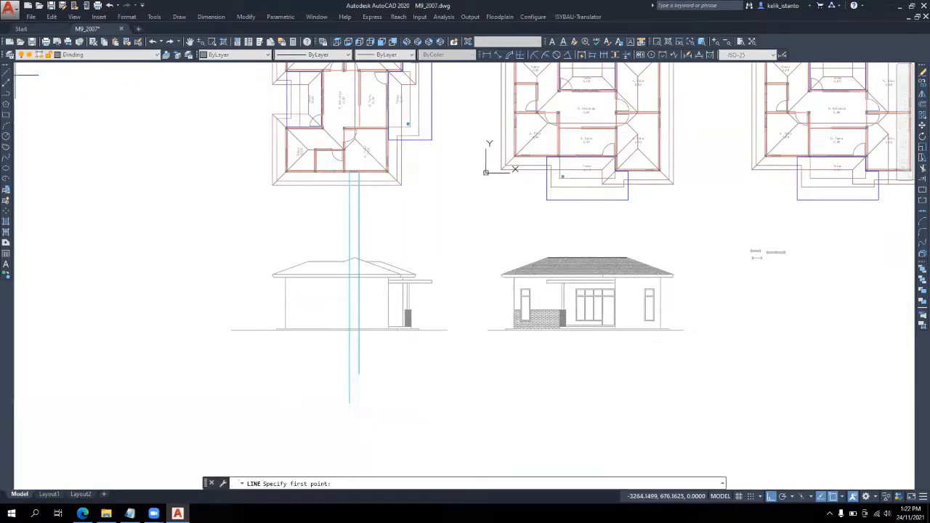
scroll(514, 298, up, 5)
click(538, 257)
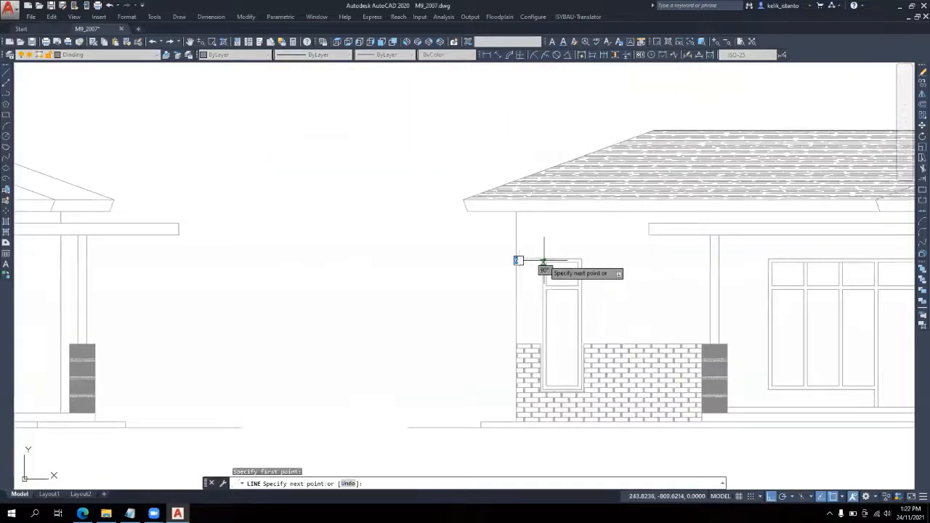
scroll(501, 258, down, 2)
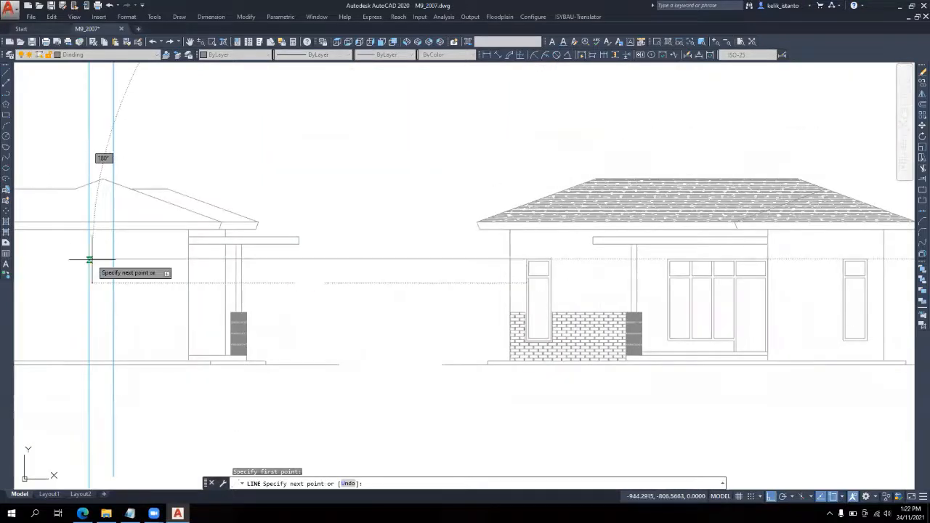
click(65, 259)
key(Return)
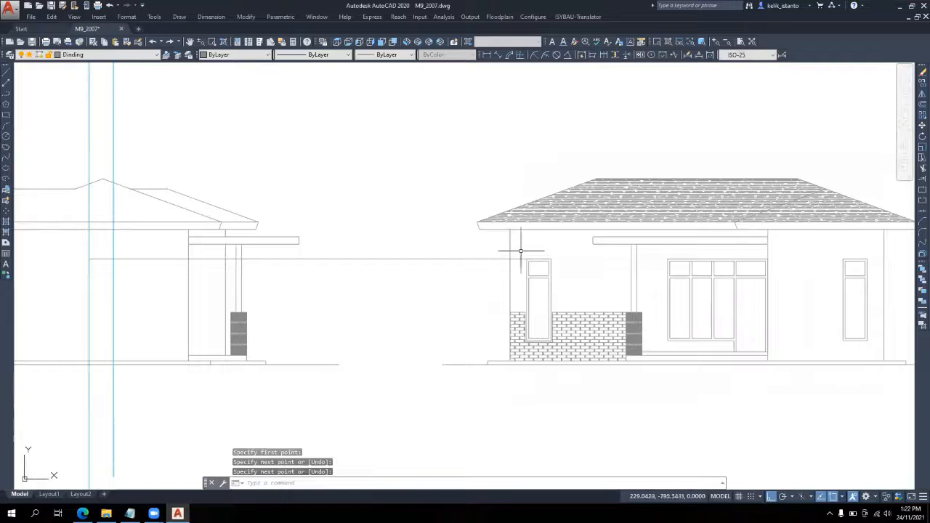
Copy the front elevation's left window by its top-left corner to where the horizontal line meets the side elevation's left projection line
click(519, 248)
click(567, 351)
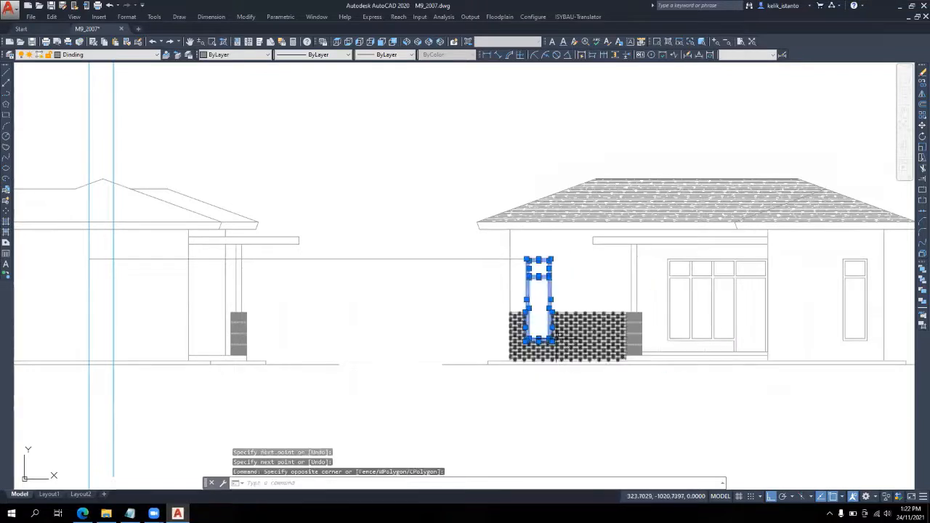
click(918, 86)
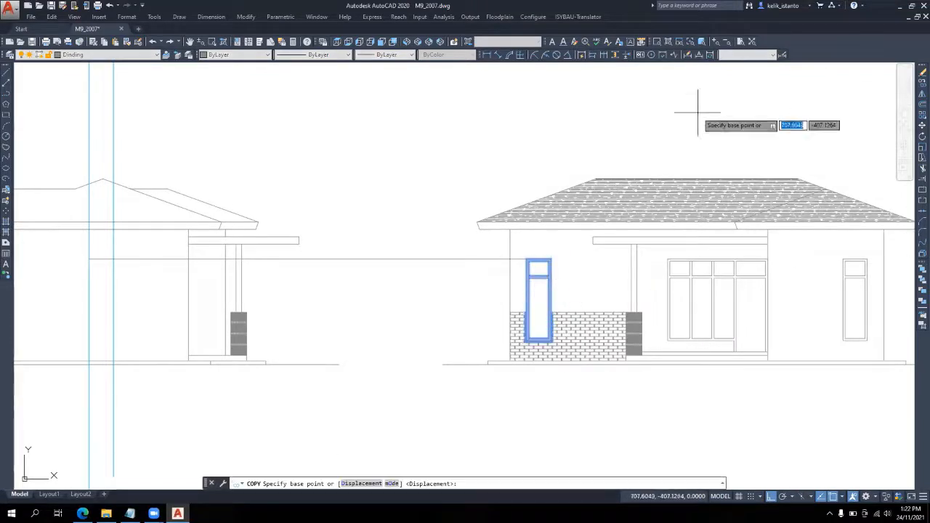
scroll(515, 244, up, 2)
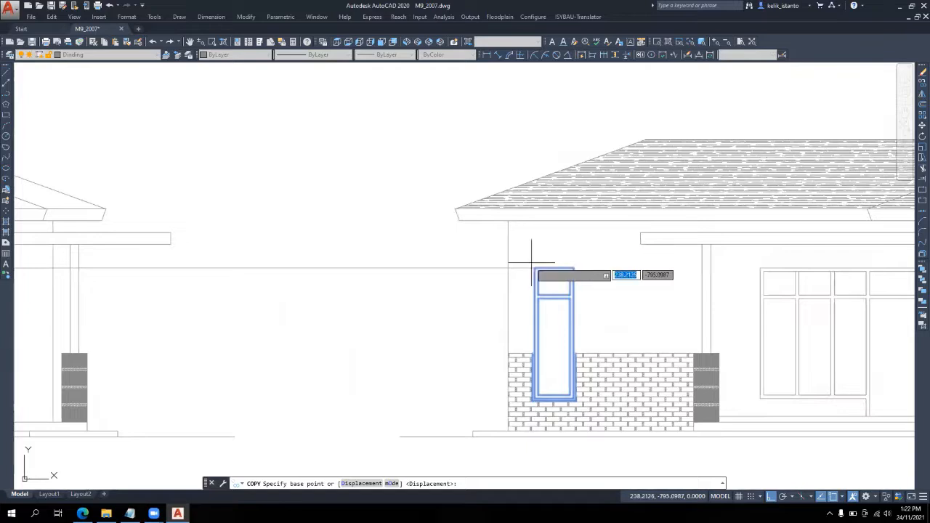
click(534, 268)
scroll(642, 288, down, 2)
scroll(641, 289, down, 2)
scroll(324, 291, up, 4)
click(321, 262)
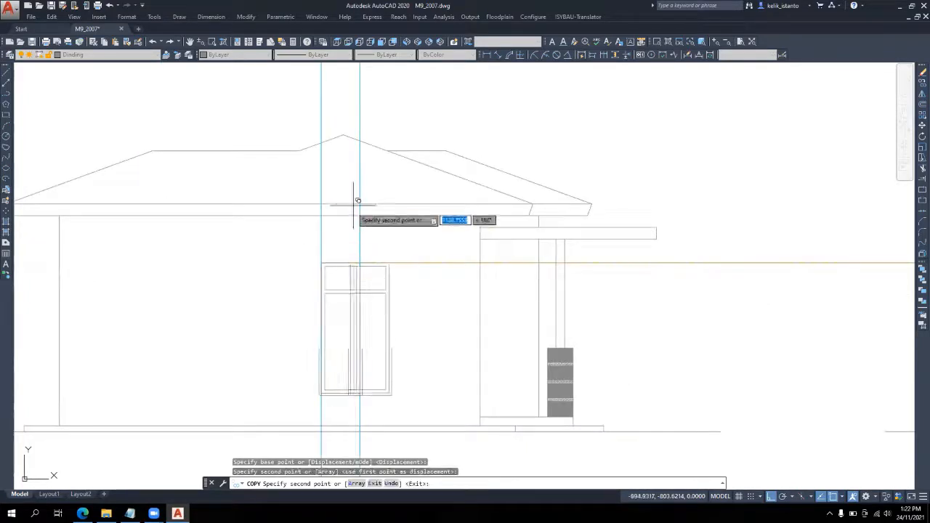
Finish copying and erase the horizontal helper line at the top of the side elevation's window
key(Escape)
click(403, 266)
click(391, 250)
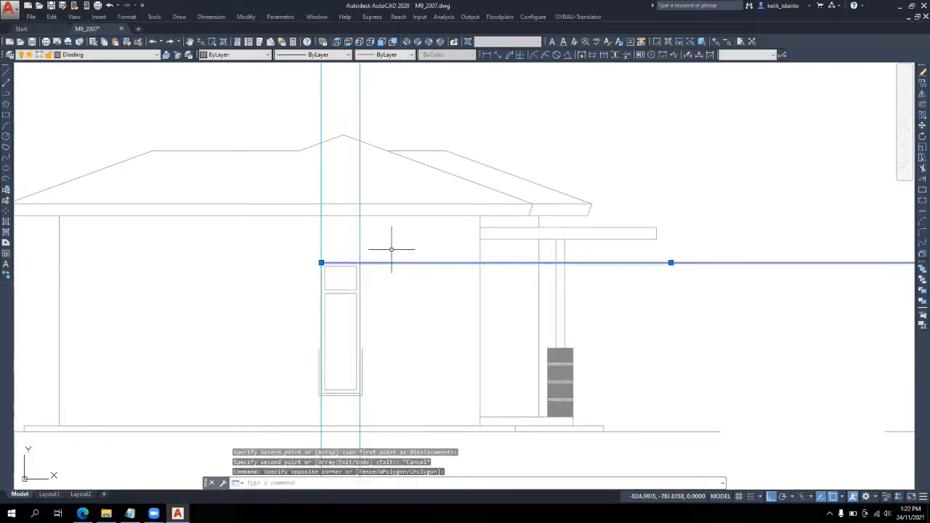
key(Delete)
Erase the three outer lines along the bottom and lower sides of the side elevation's window
scroll(359, 392, up, 4)
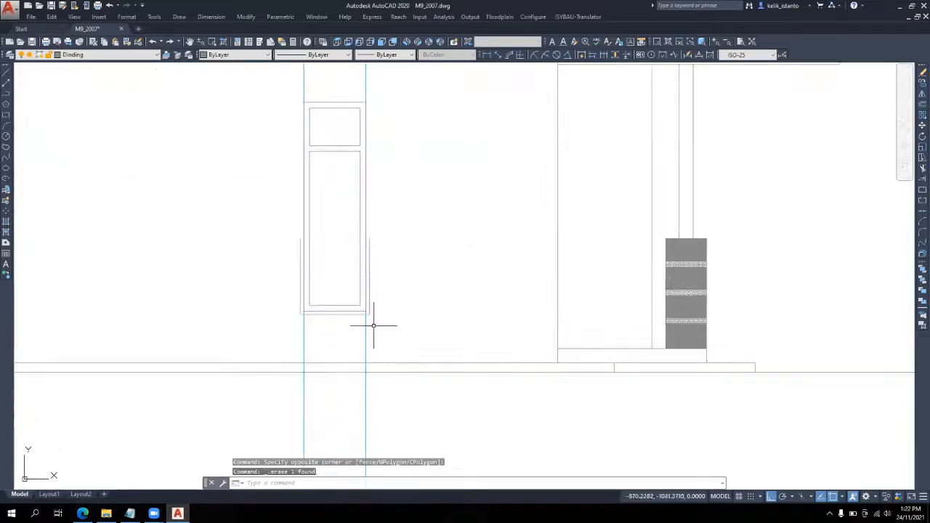
scroll(374, 326, up, 2)
click(371, 303)
click(188, 294)
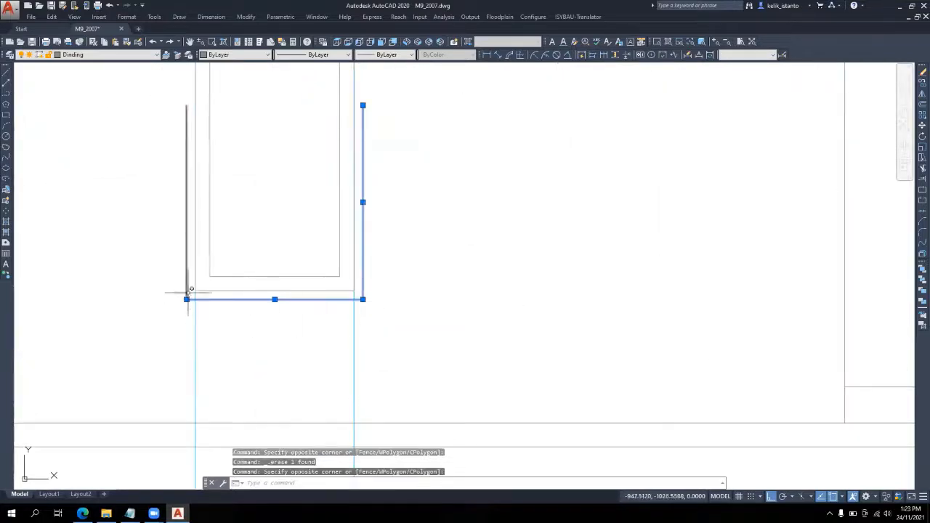
click(188, 270)
click(167, 272)
key(Delete)
scroll(245, 368, down, 4)
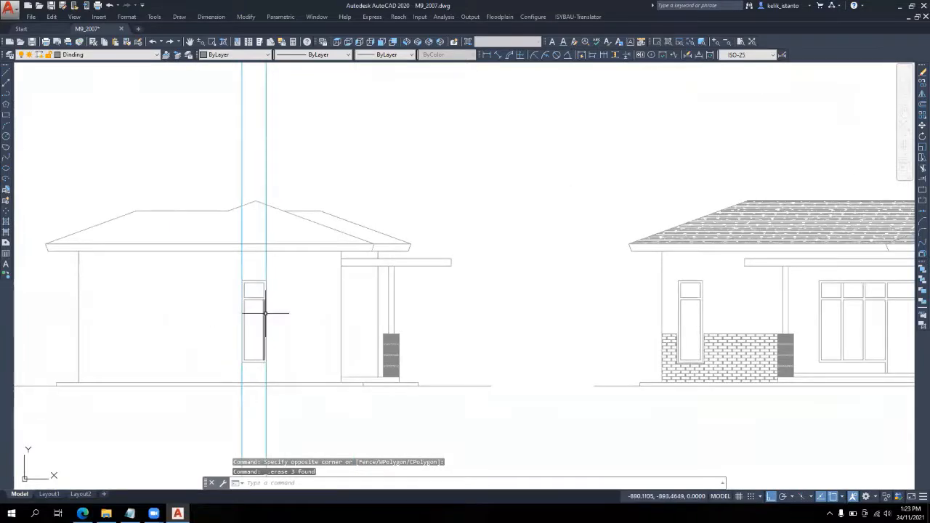
Move both projection lines to the edges of the small window in the rotated floor plan and hide the red wall centreline layer
scroll(305, 318, down, 2)
scroll(283, 201, up, 5)
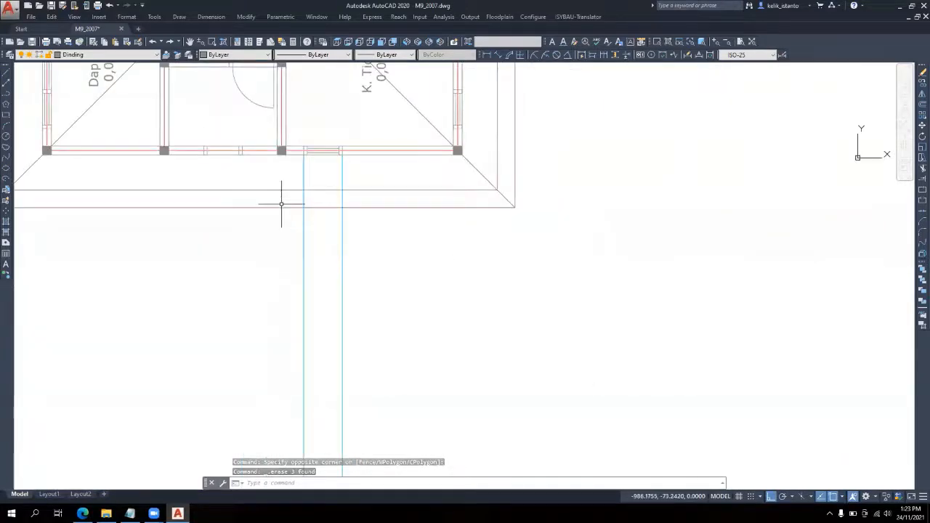
click(306, 172)
click(343, 164)
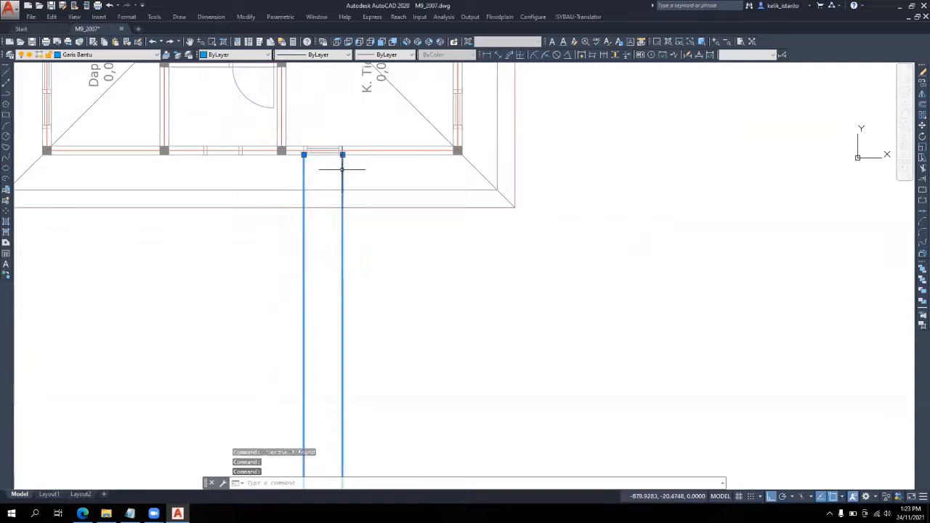
click(921, 125)
scroll(312, 155, up, 3)
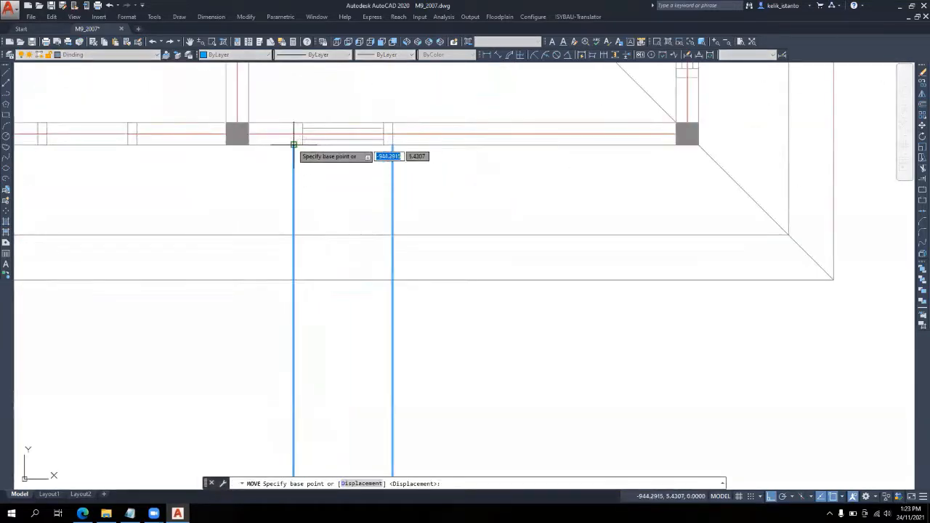
click(308, 147)
scroll(315, 147, down, 2)
click(140, 141)
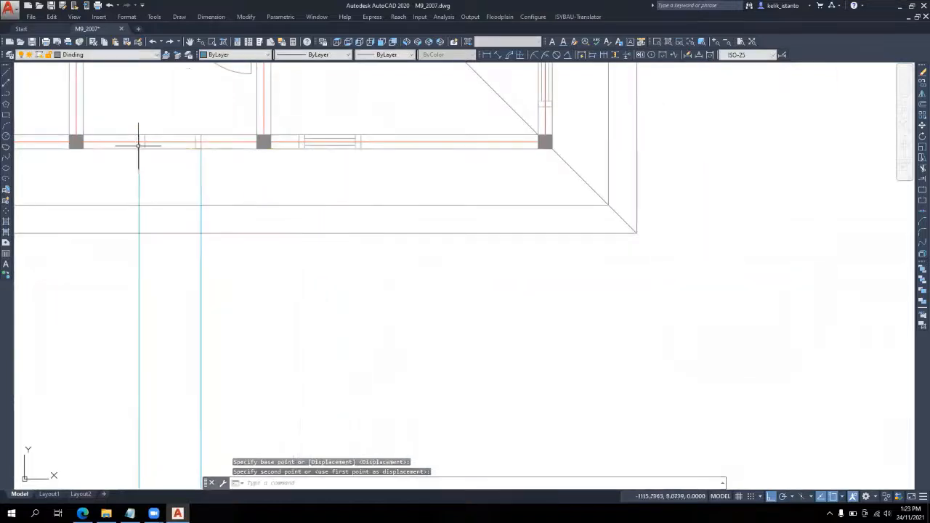
click(127, 55)
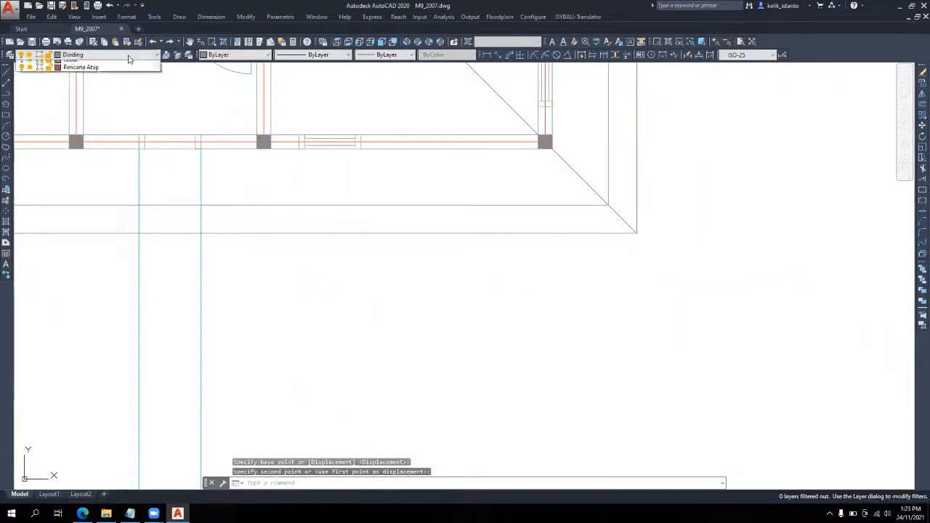
click(29, 145)
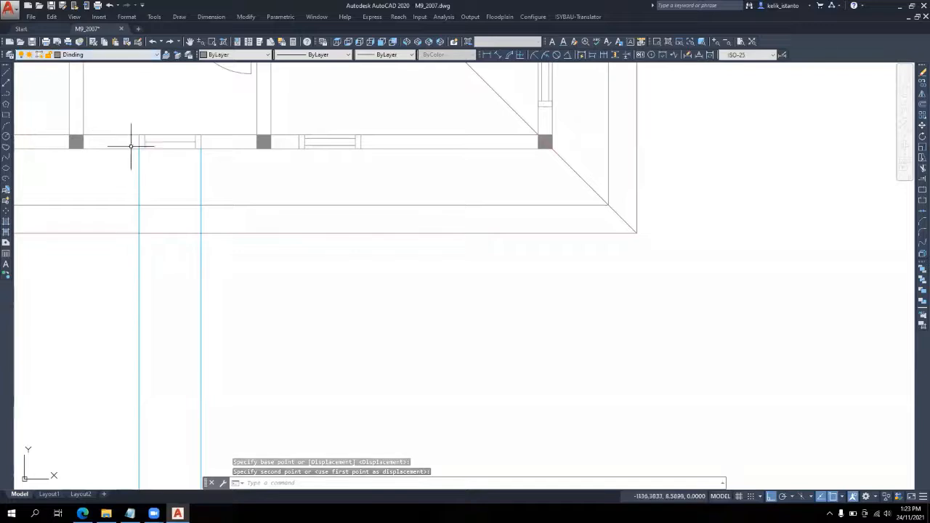
Copy the side elevation's window by its top-left corner, level with the original, onto the relocated left projection line
scroll(135, 145, down, 3)
scroll(299, 116, down, 2)
scroll(308, 256, up, 4)
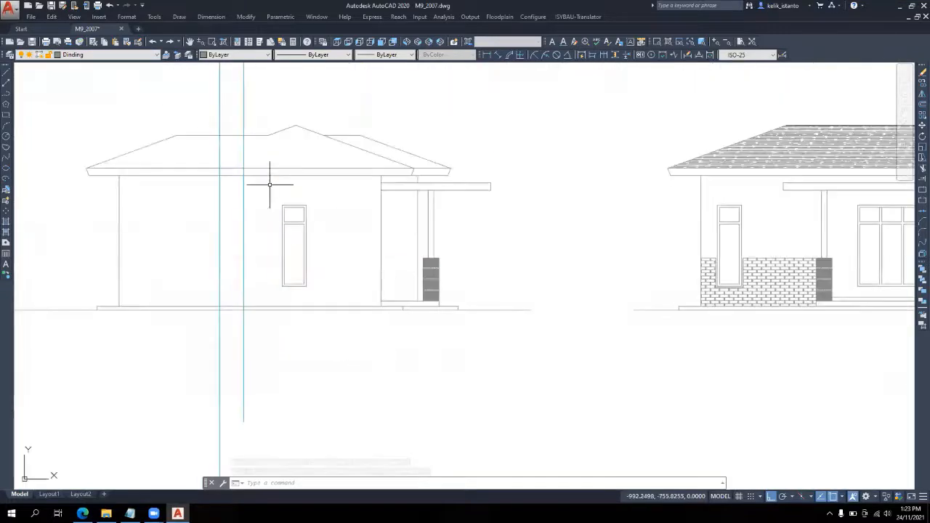
click(314, 228)
click(276, 201)
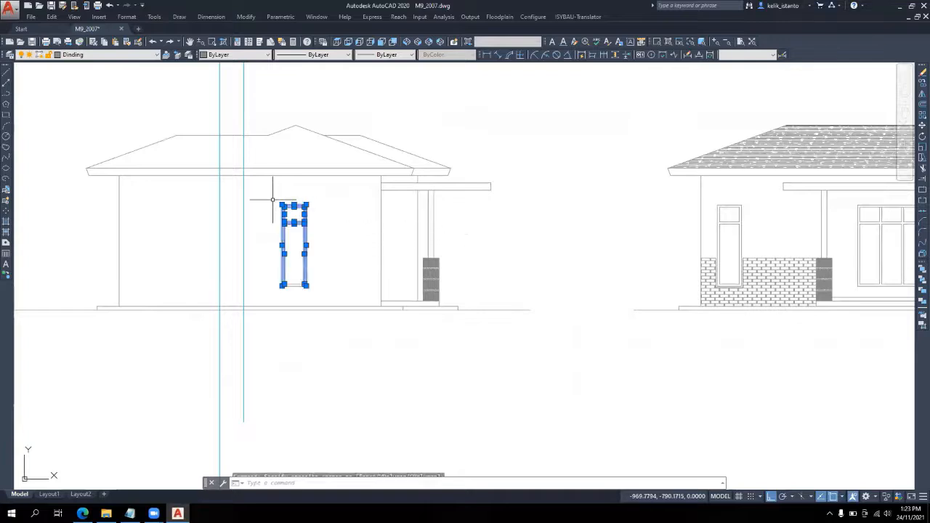
click(922, 82)
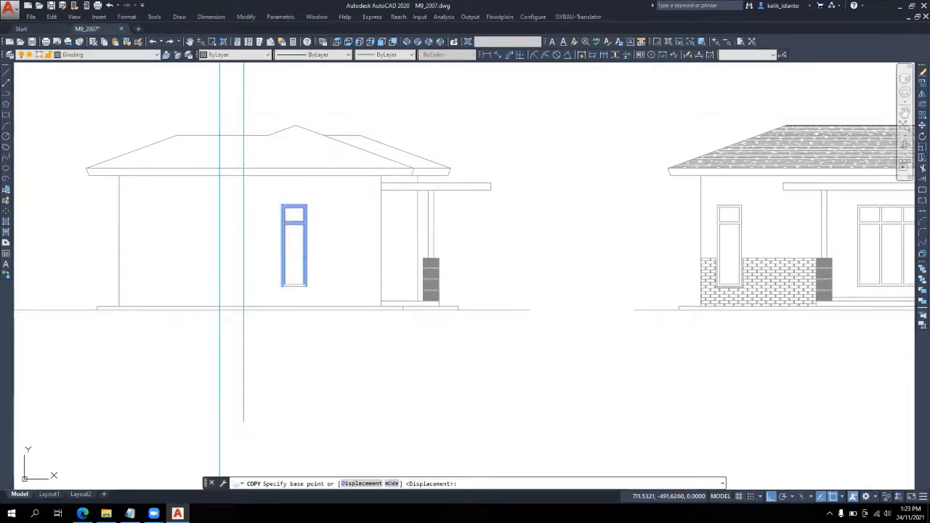
scroll(286, 205, up, 3)
click(270, 210)
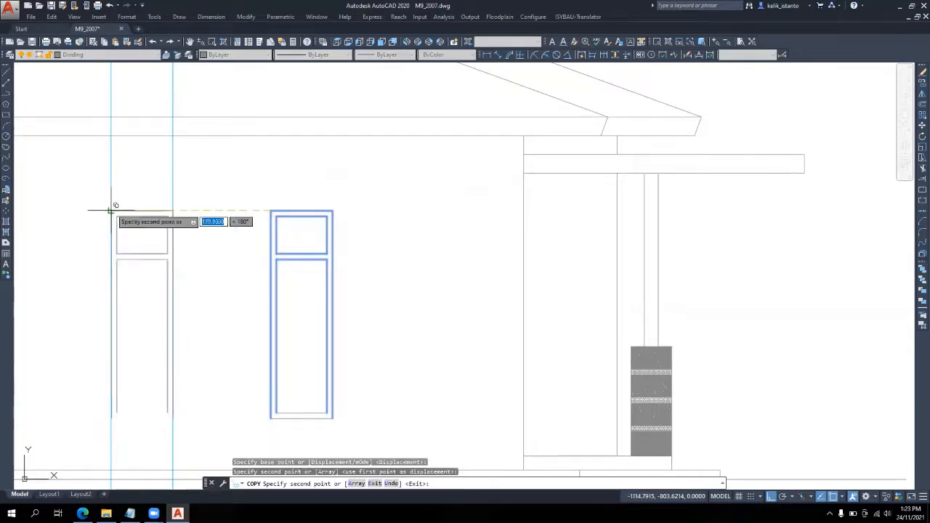
click(111, 209)
key(Escape)
Erase the two vertical lines of the copied window's lower pane and hide the projection line layer
scroll(114, 269, up, 2)
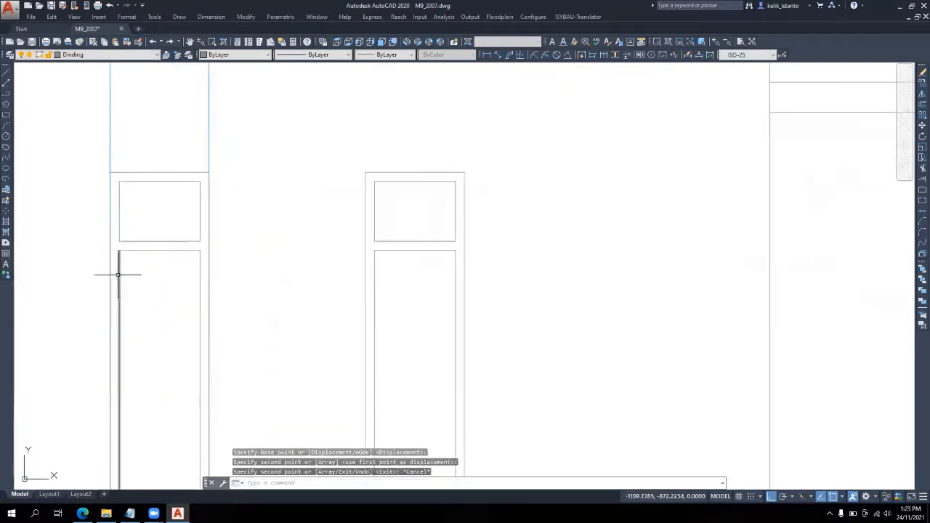
click(121, 267)
click(118, 274)
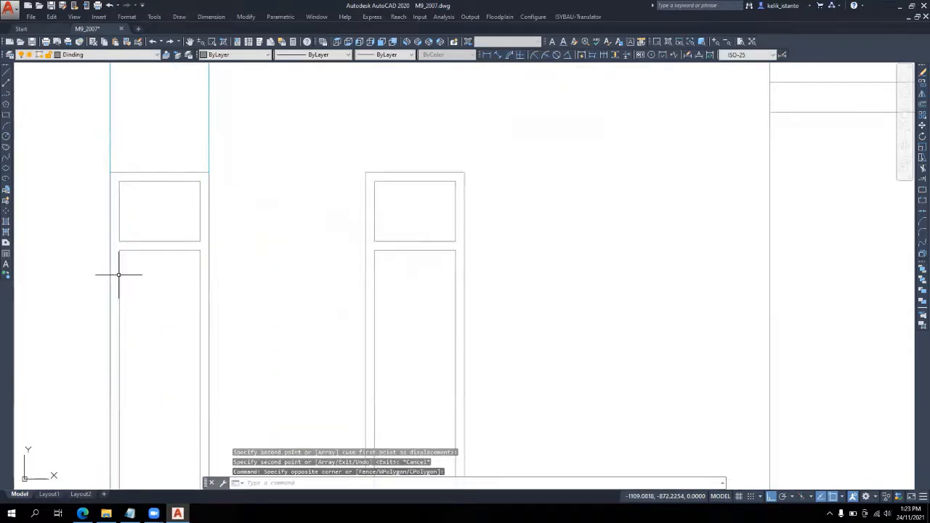
click(202, 290)
key(Delete)
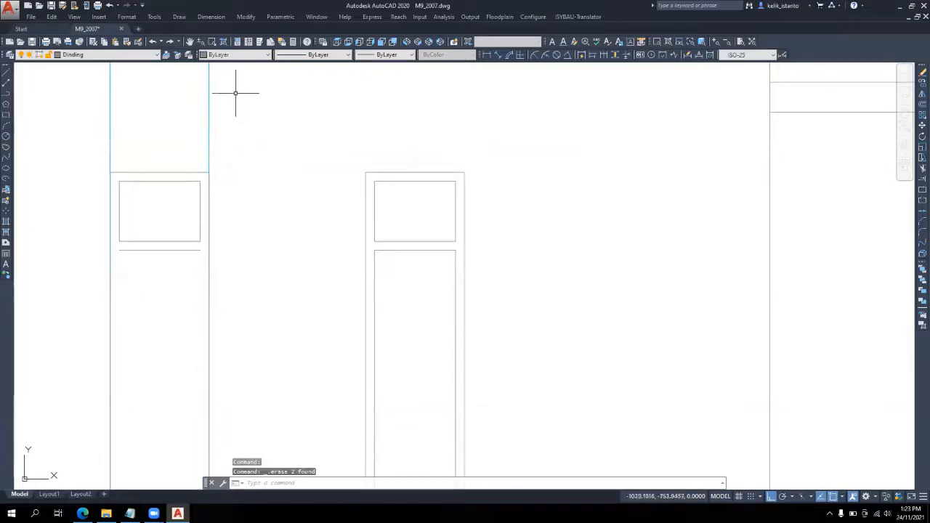
click(109, 55)
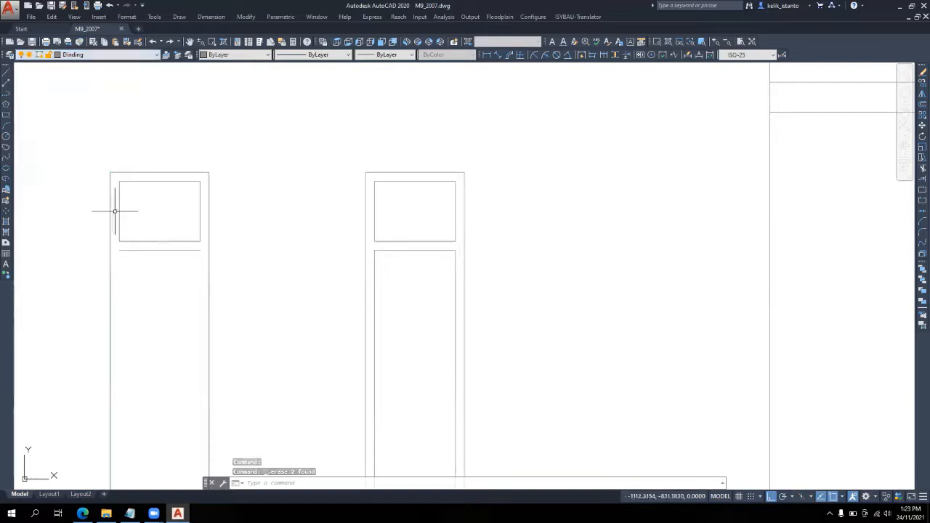
Fillet both outer frame sides with the horizontal line below the upper pane at radius 0 to close the small window
text(f)
key(Return)
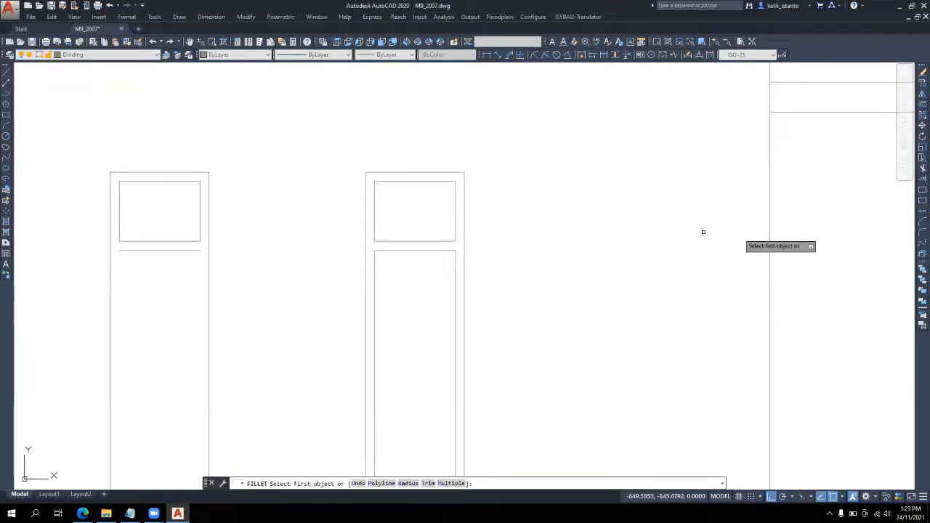
click(209, 229)
click(193, 250)
key(Return)
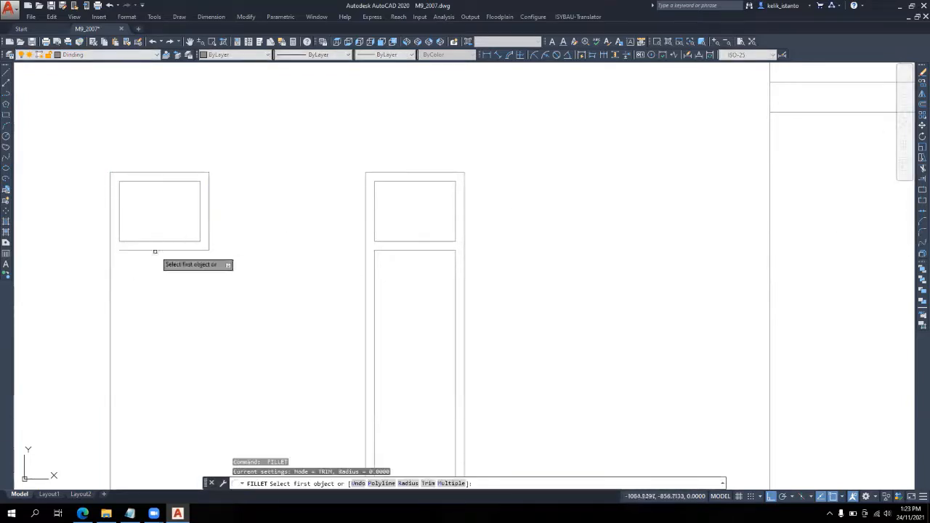
click(152, 250)
key(Escape)
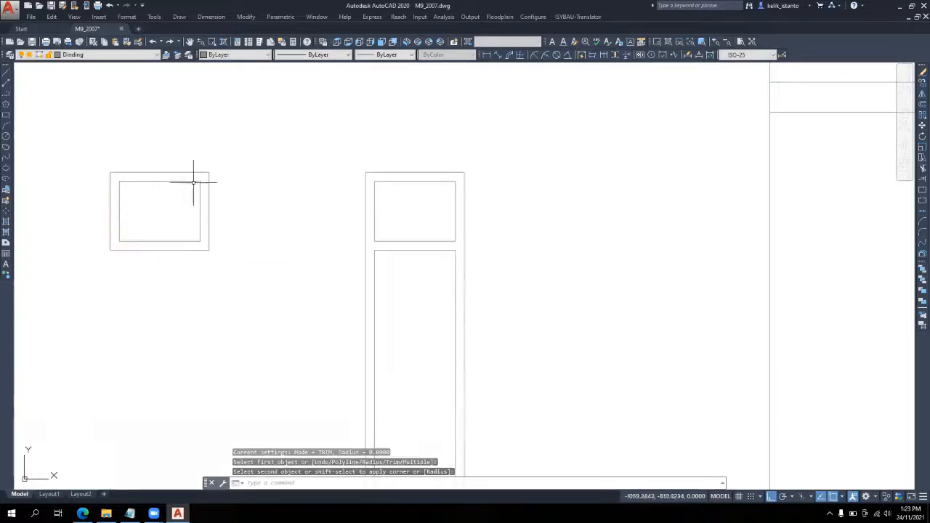
Examine the side elevation alongside the floor plans and the front elevation
scroll(196, 182, down, 10)
scroll(342, 253, down, 2)
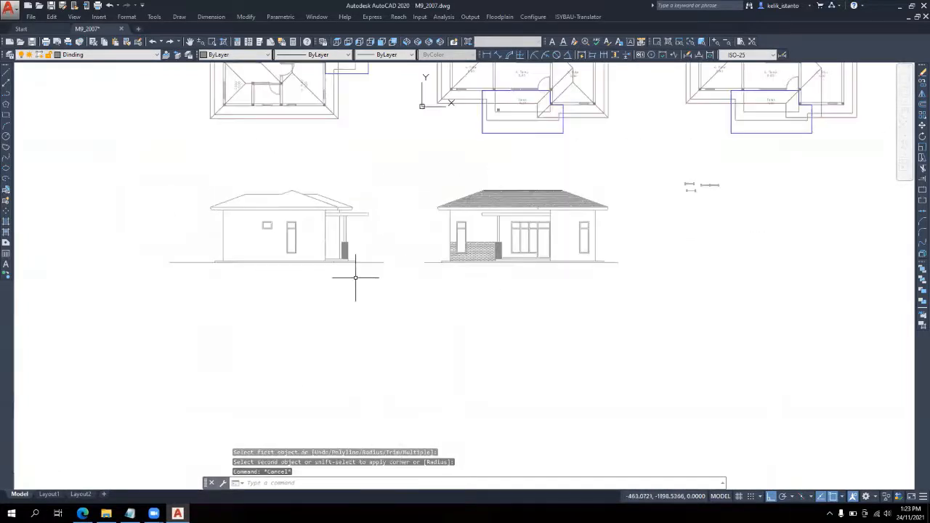
scroll(291, 238, up, 2)
middle_drag(305, 271, 347, 351)
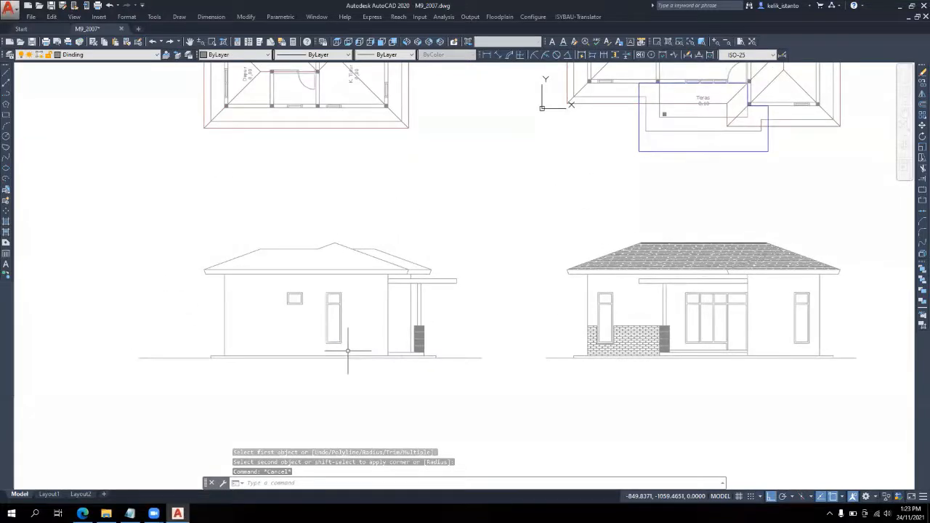
scroll(348, 351, down, 4)
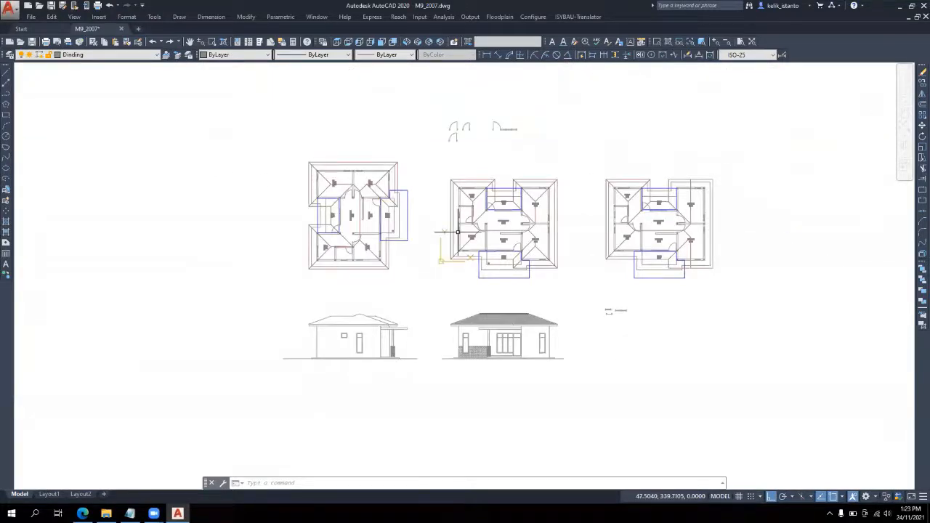
scroll(457, 232, up, 5)
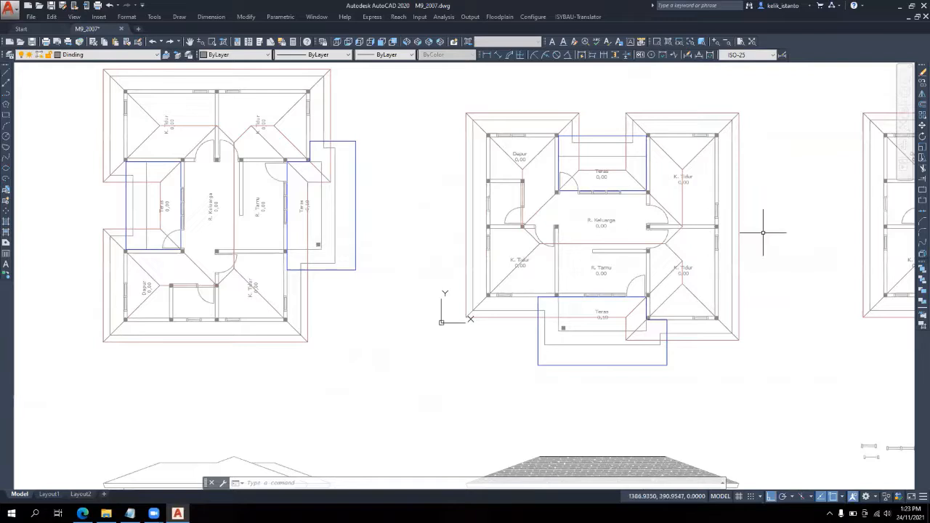
scroll(785, 209, down, 4)
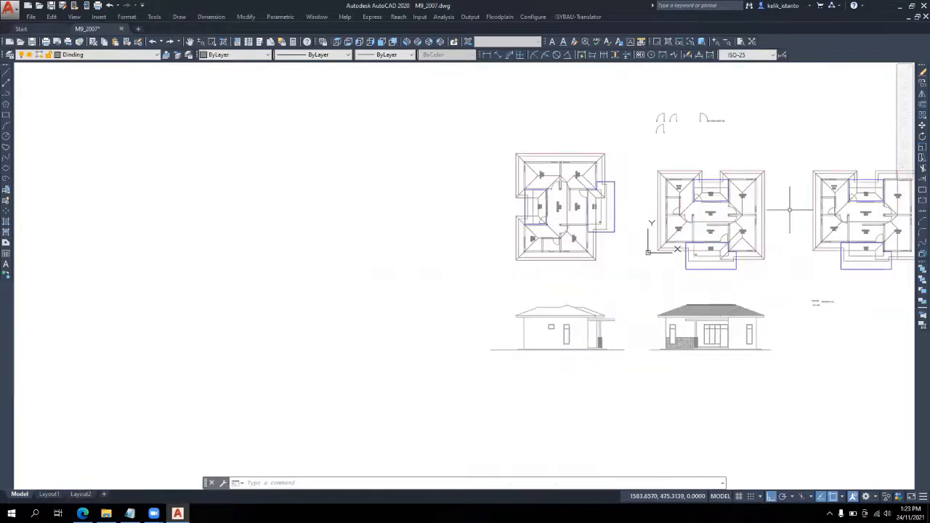
scroll(623, 349, up, 2)
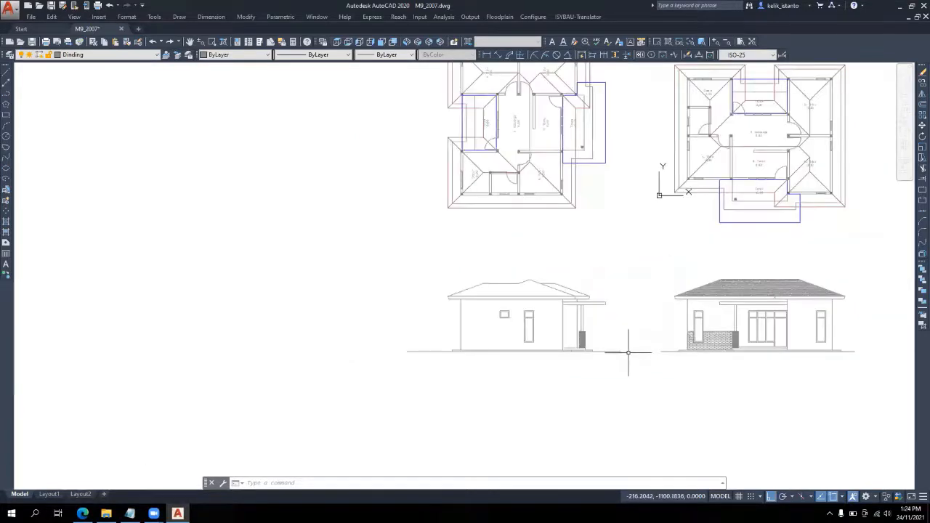
middle_drag(622, 349, 456, 335)
scroll(340, 334, up, 5)
middle_drag(398, 311, 419, 391)
scroll(422, 384, down, 5)
scroll(422, 384, up, 2)
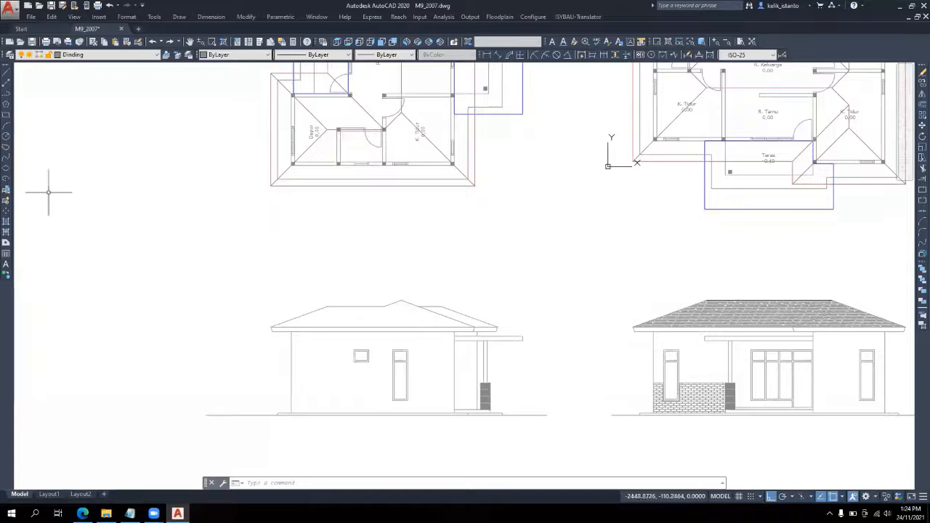
Hatch the side elevation's roof areas with the SOLID pattern
click(7, 226)
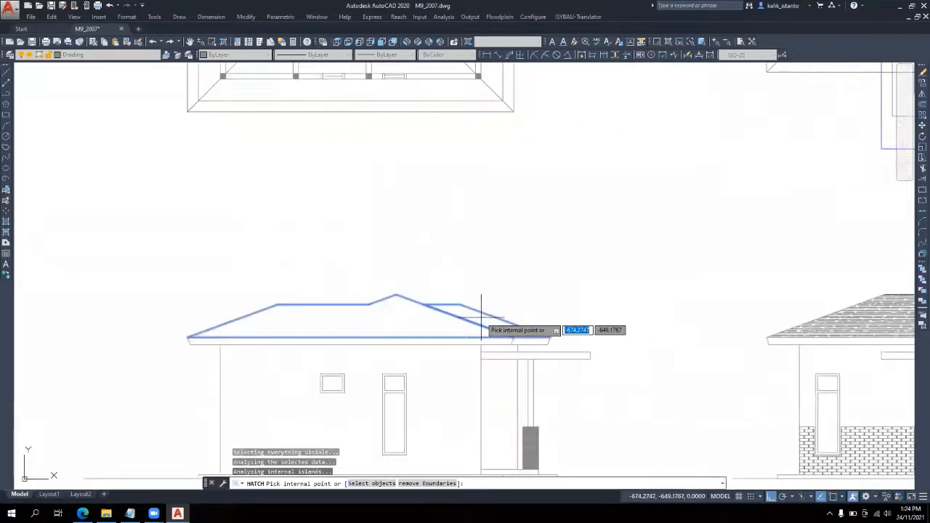
key(Return)
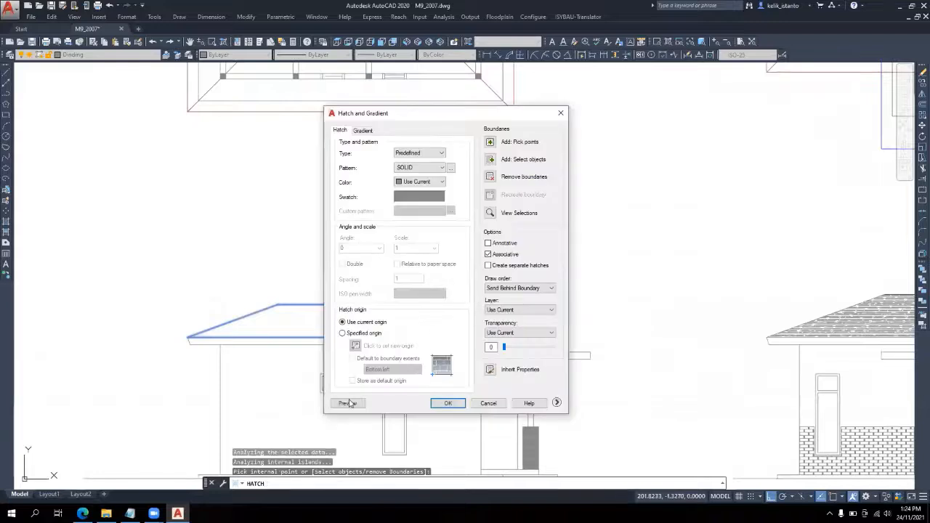
click(346, 403)
key(Escape)
click(448, 402)
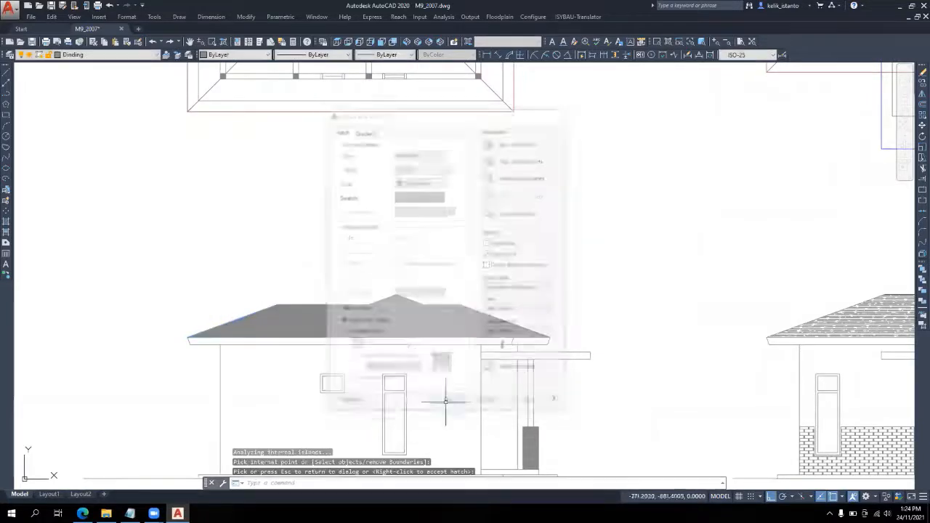
Match the side elevation's roof hatch to the properties of the front elevation's tiled roof hatch
scroll(424, 317, down, 2)
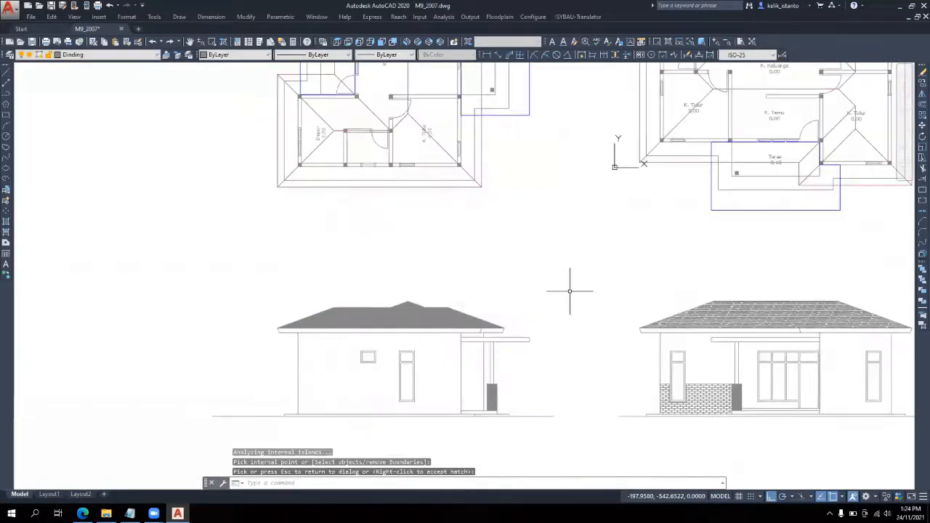
click(128, 45)
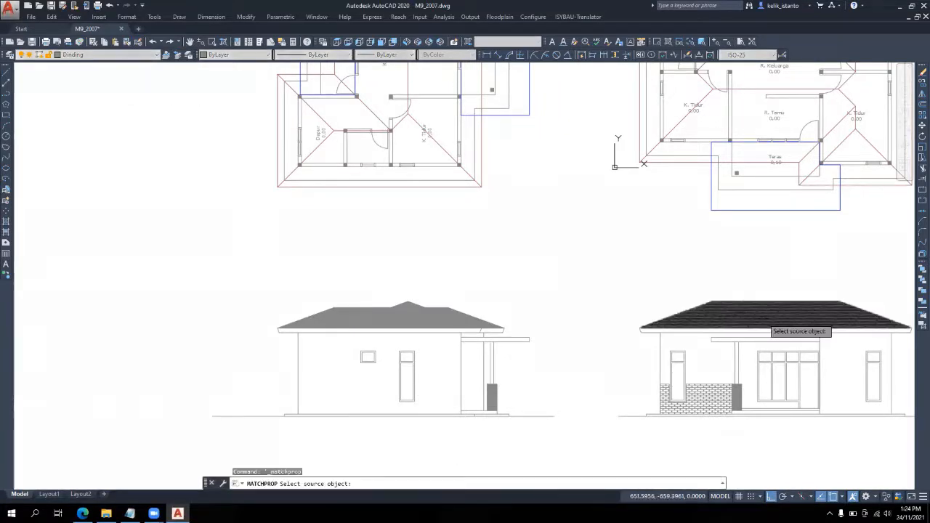
click(766, 320)
click(377, 318)
key(Escape)
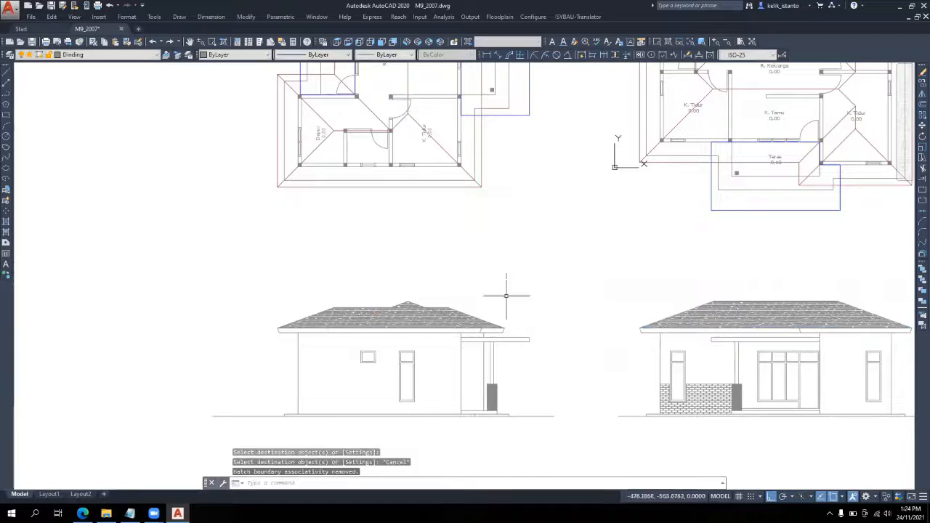
scroll(384, 341, up, 3)
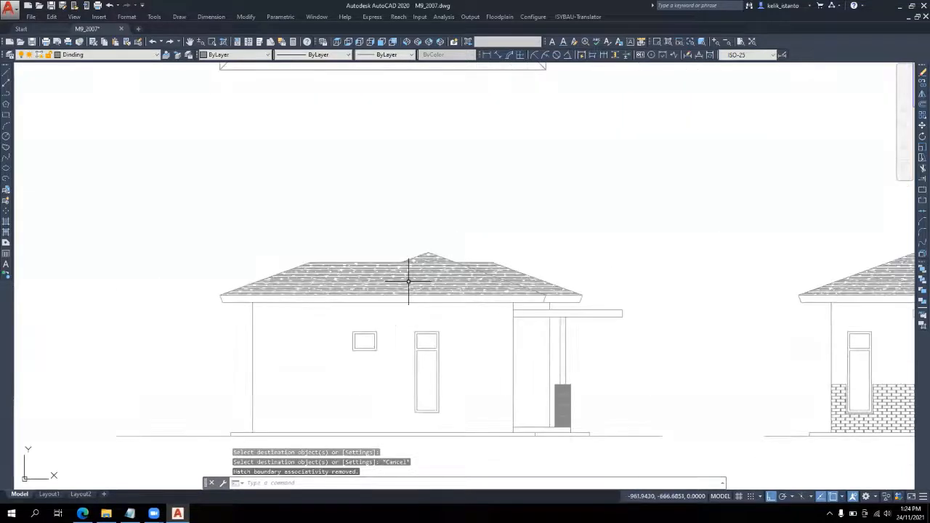
Copy the brick wainscot's top outline around the front elevation's narrow window onto the side elevation's tall window, using the window's top corner as base point
scroll(408, 281, down, 2)
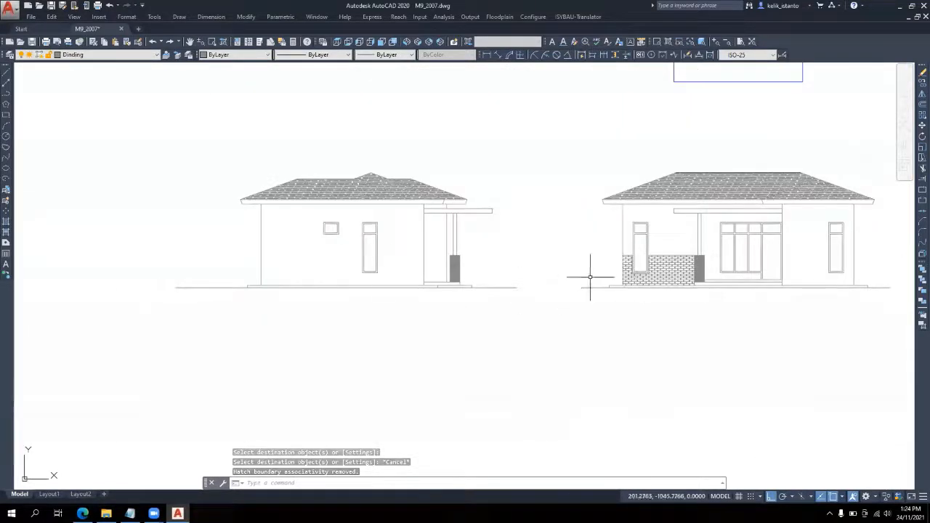
scroll(365, 266, up, 4)
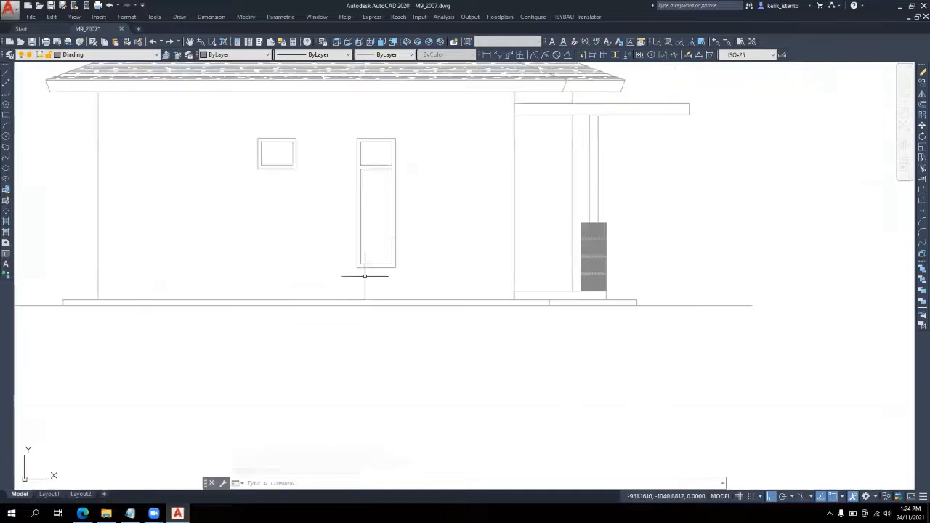
scroll(376, 279, down, 2)
scroll(376, 279, down, 2)
scroll(676, 268, up, 3)
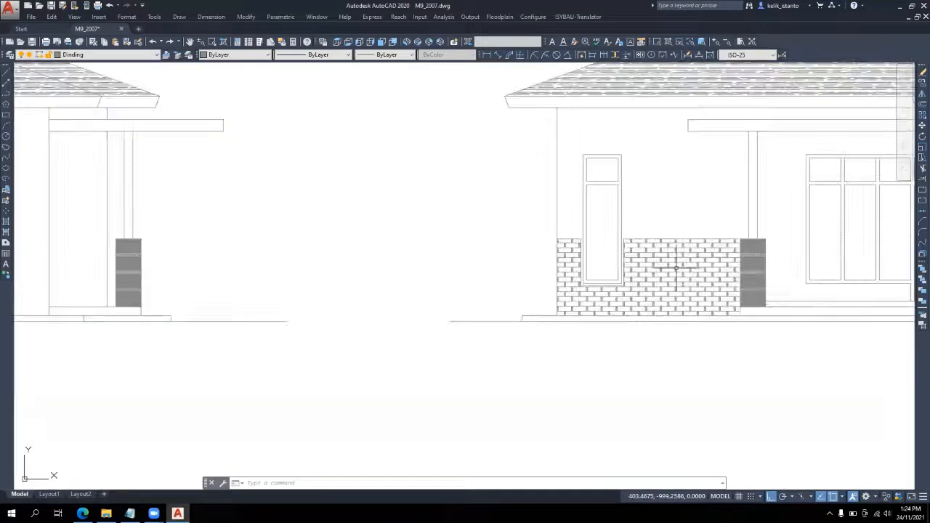
scroll(641, 266, up, 4)
click(565, 249)
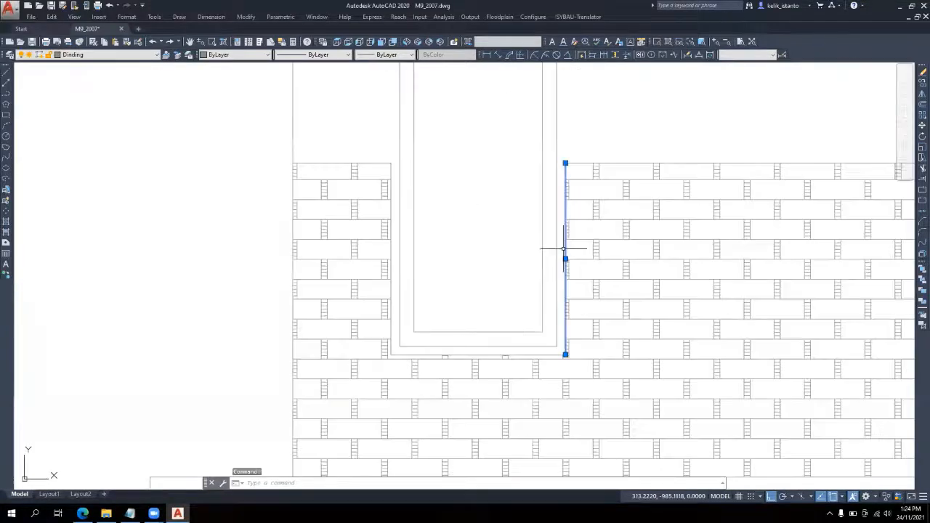
click(585, 161)
scroll(466, 341, up, 2)
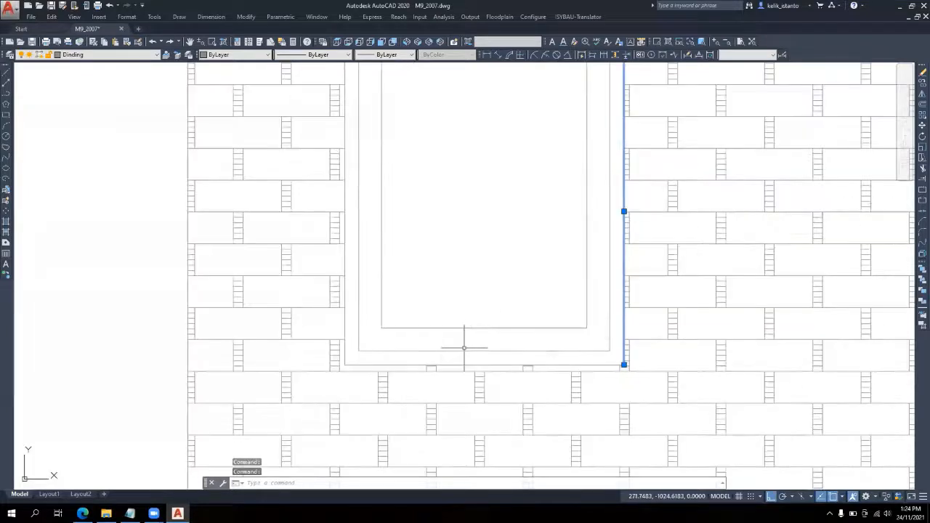
click(456, 364)
click(344, 353)
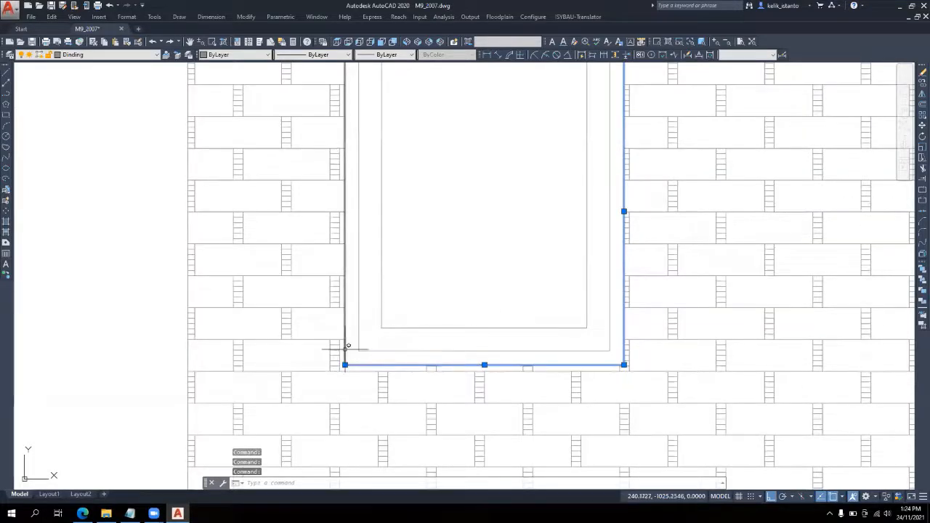
scroll(363, 398, down, 2)
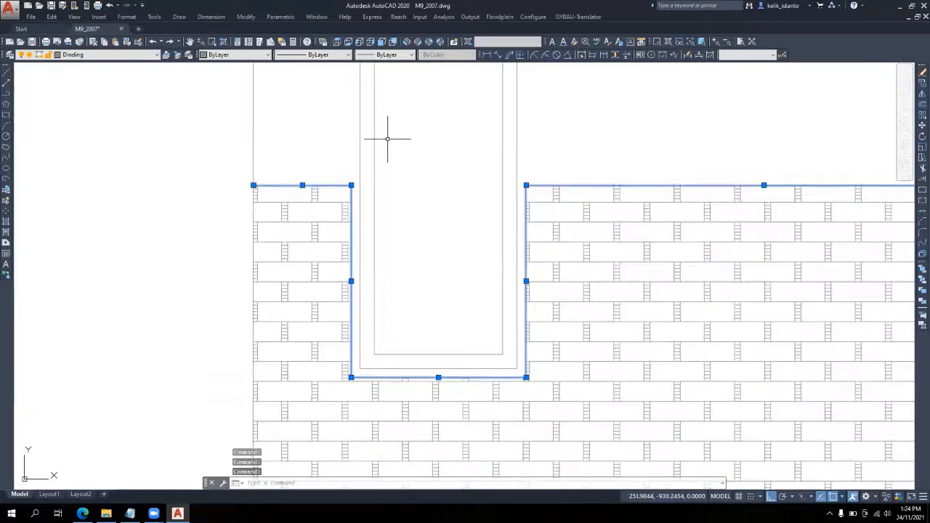
click(922, 83)
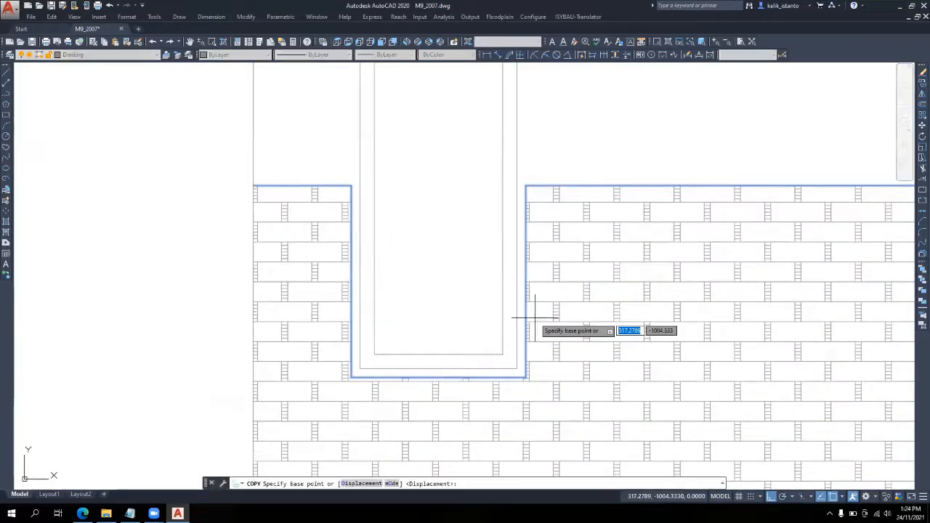
scroll(517, 265, down, 4)
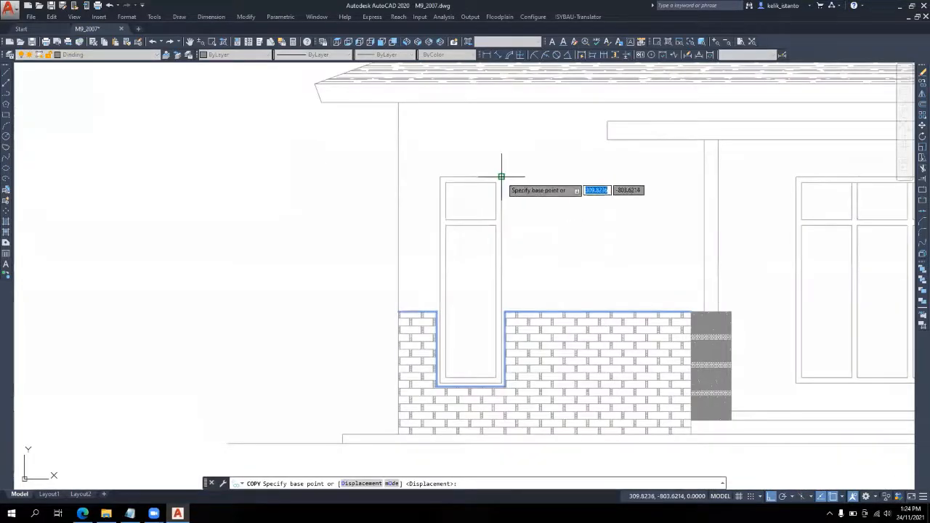
click(501, 180)
scroll(600, 269, down, 4)
scroll(373, 260, up, 2)
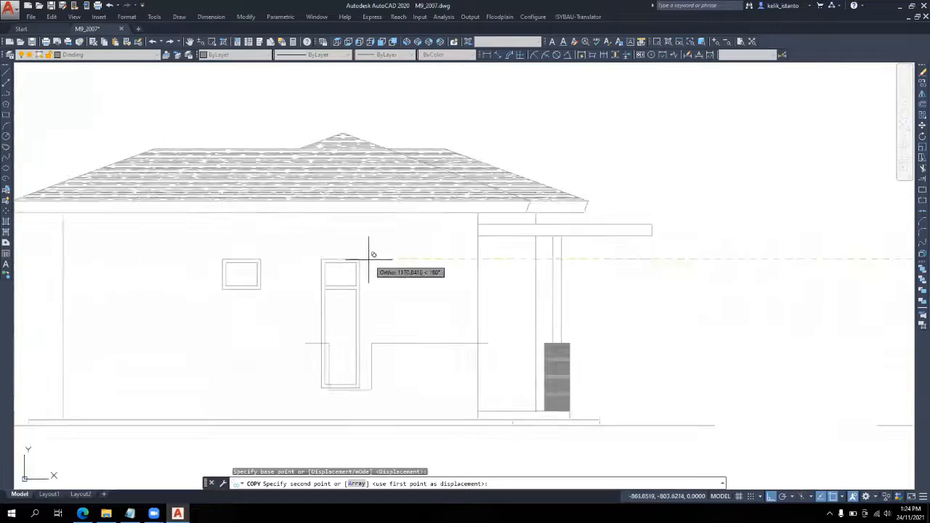
click(371, 258)
key(Escape)
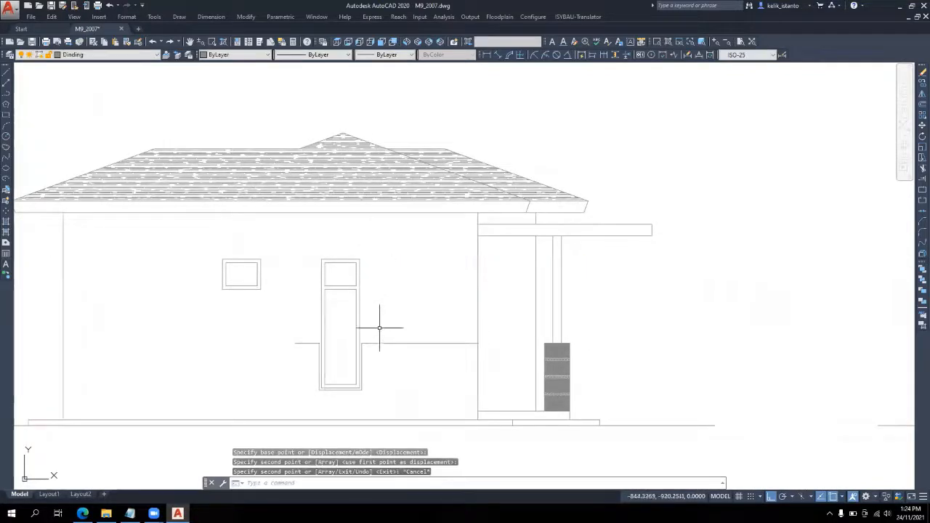
Extend the copied outline's short horizontal line to the side elevation's rear wall edge
middle_drag(295, 354, 366, 342)
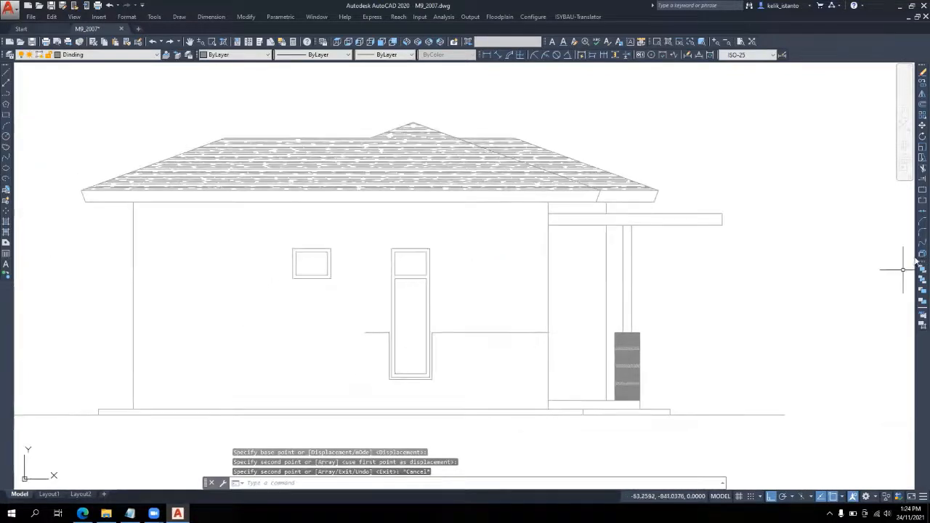
click(922, 179)
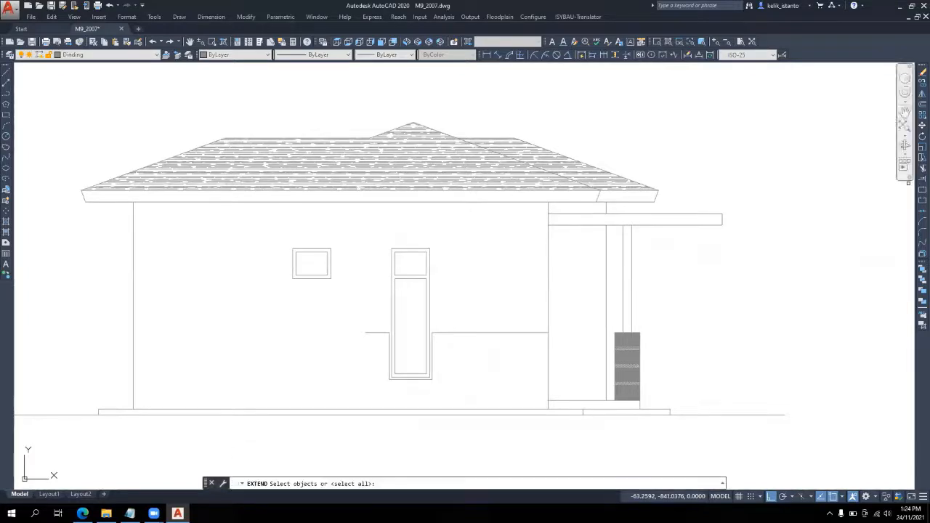
click(134, 347)
key(Return)
click(369, 332)
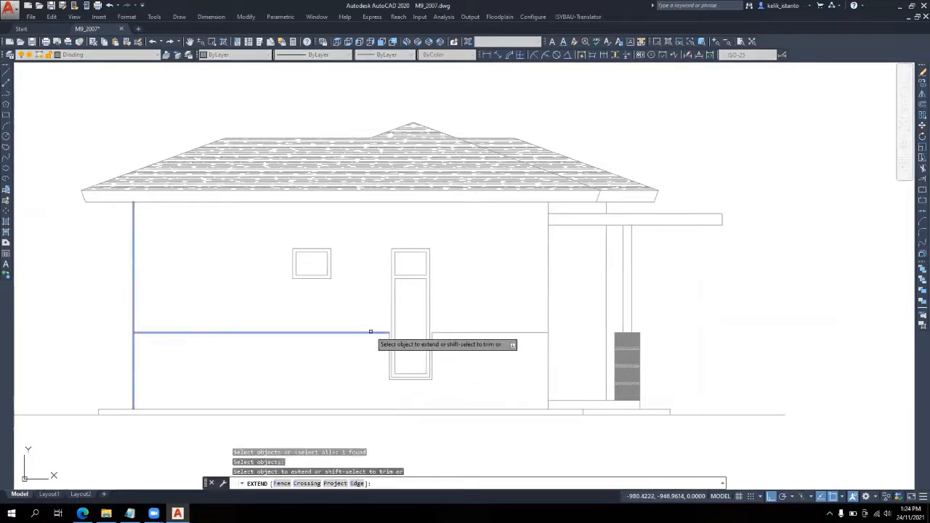
key(Return)
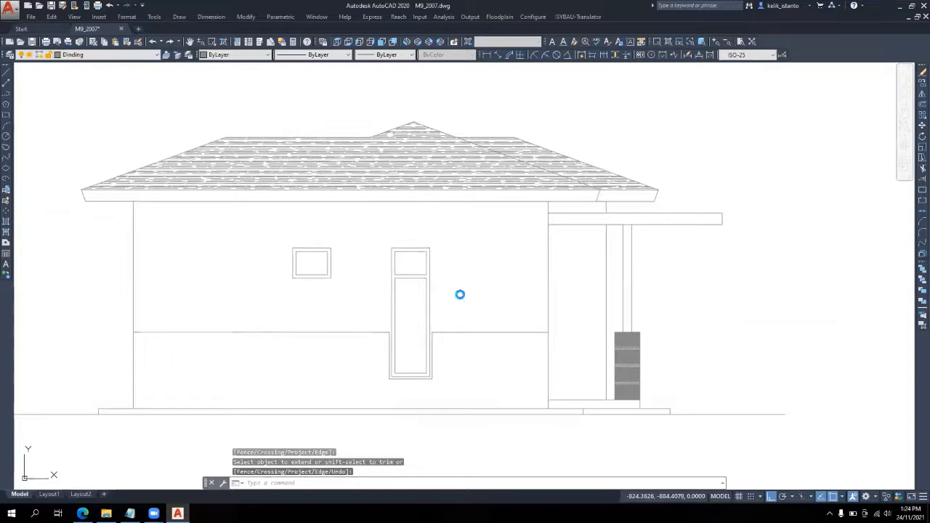
Shorten the outline's horizontal line between the tall window and the terrace-side wall edge by stretching its endpoint back from the wall
middle_drag(459, 292, 421, 285)
scroll(481, 327, up, 4)
scroll(552, 317, up, 2)
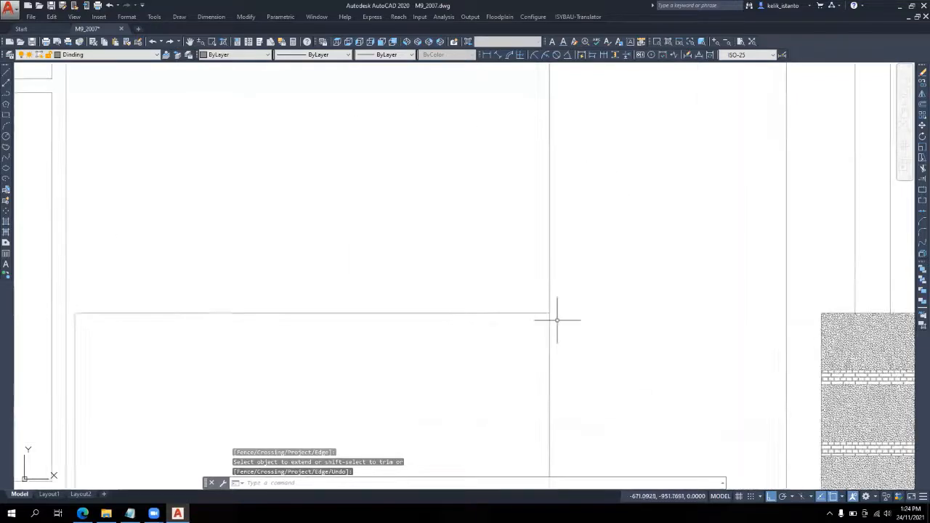
scroll(545, 315, down, 2)
key(Return)
click(534, 316)
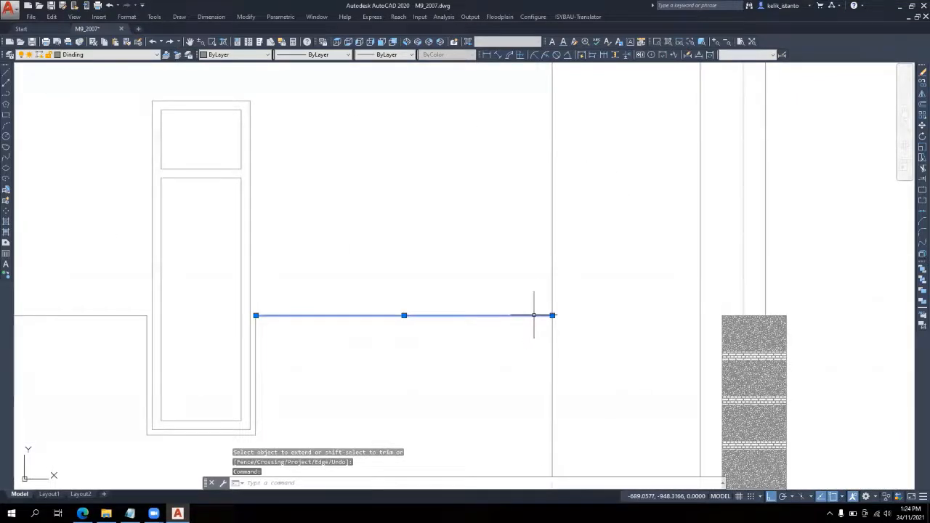
click(552, 315)
click(444, 315)
key(Escape)
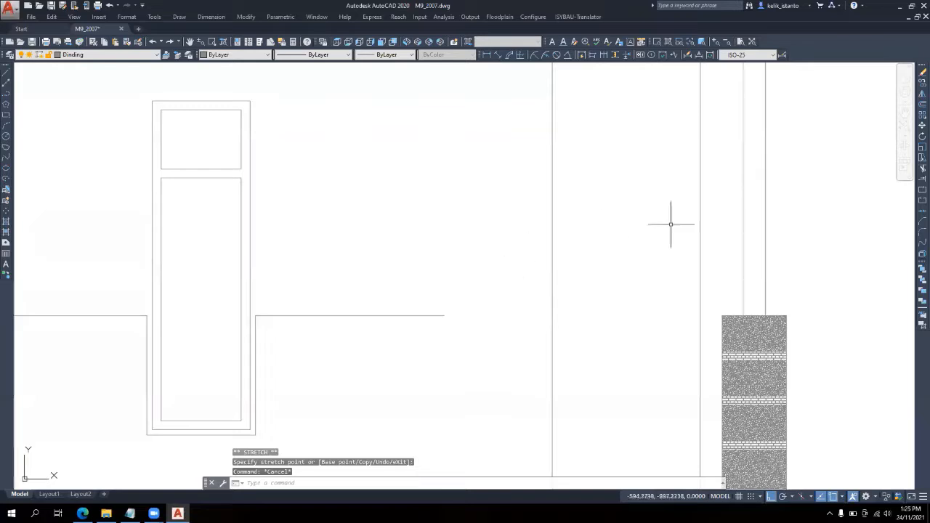
Extend the shortened outline line to the terrace-side wall edge
click(923, 179)
click(551, 340)
key(Return)
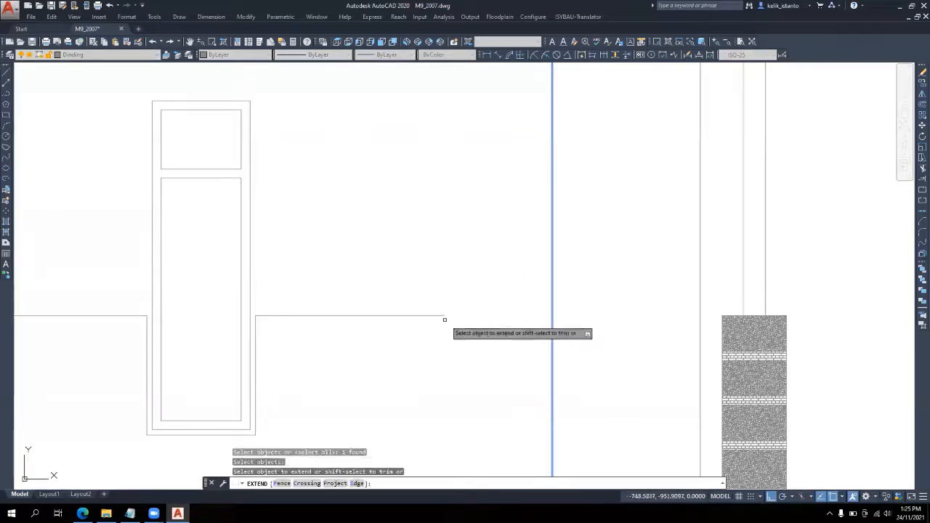
click(444, 318)
key(Return)
Hatch the side elevation's lower wall area around the tall window with the SOLID pattern
scroll(471, 274, down, 5)
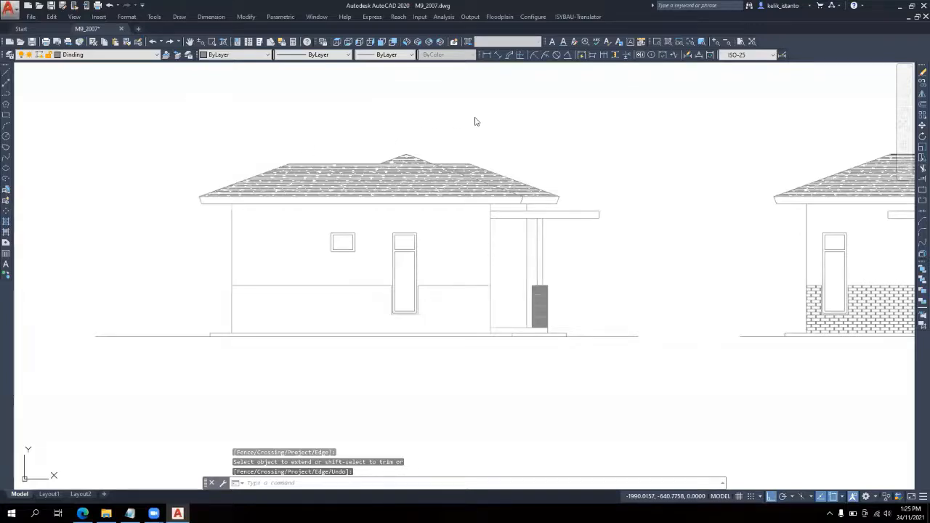
text(h)
key(Return)
click(500, 142)
click(363, 296)
key(Return)
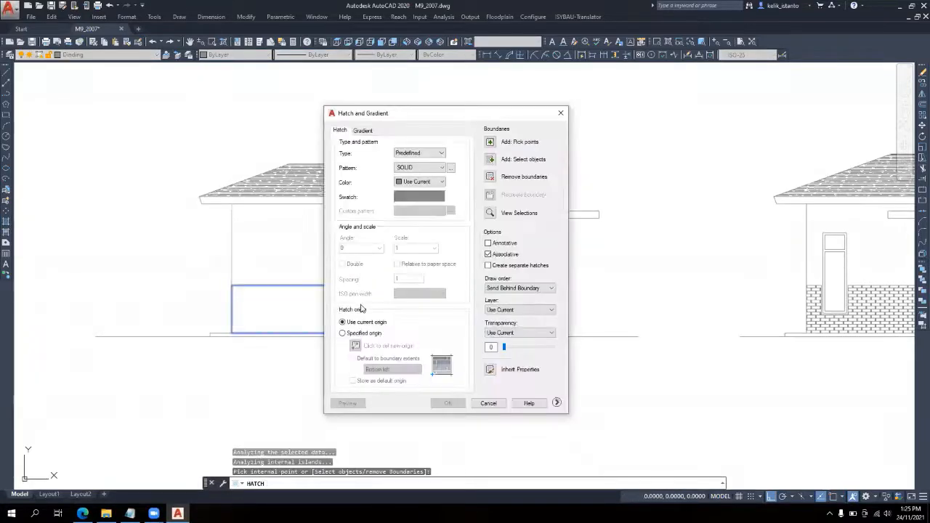
click(441, 403)
Match the side elevation's lower wall hatch to the properties of the front elevation's brick hatch
scroll(499, 364, down, 2)
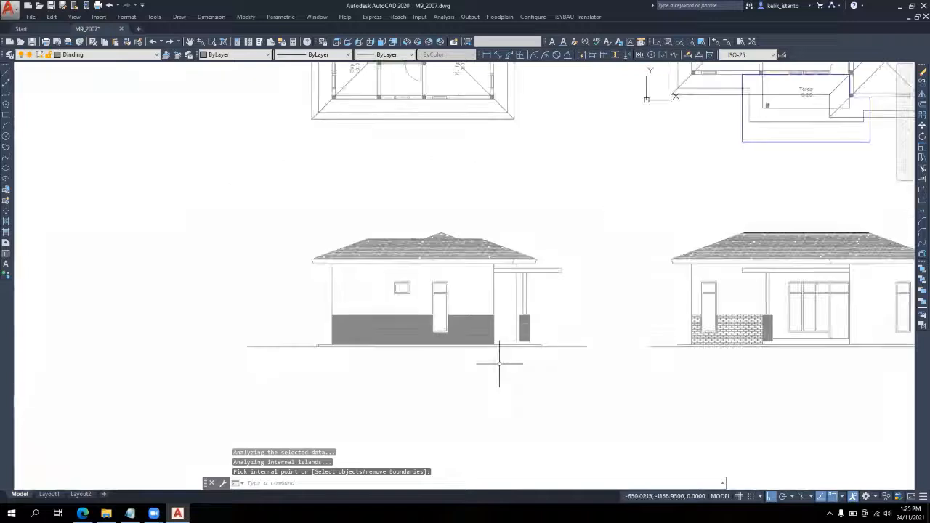
click(124, 42)
click(708, 336)
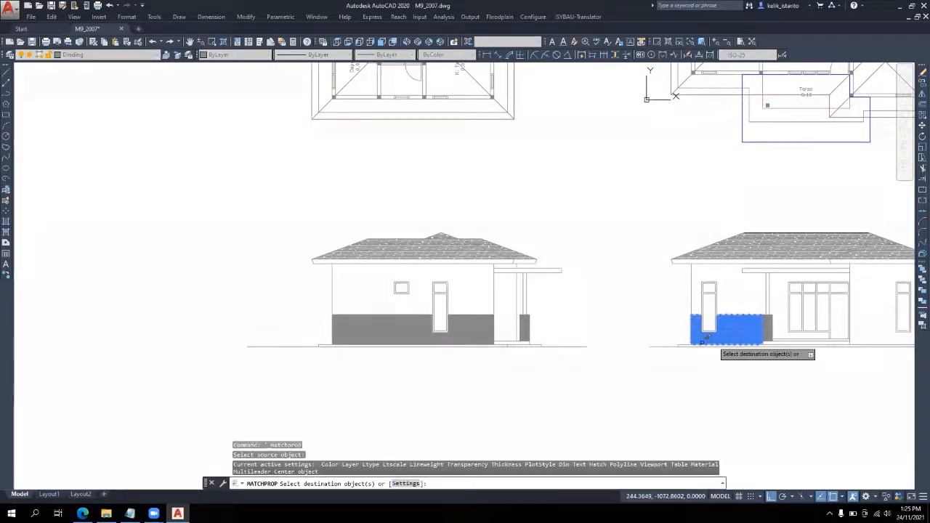
click(419, 334)
key(Return)
Examine the hatched side elevation alongside the front elevation and the floor plans
scroll(527, 357, up, 2)
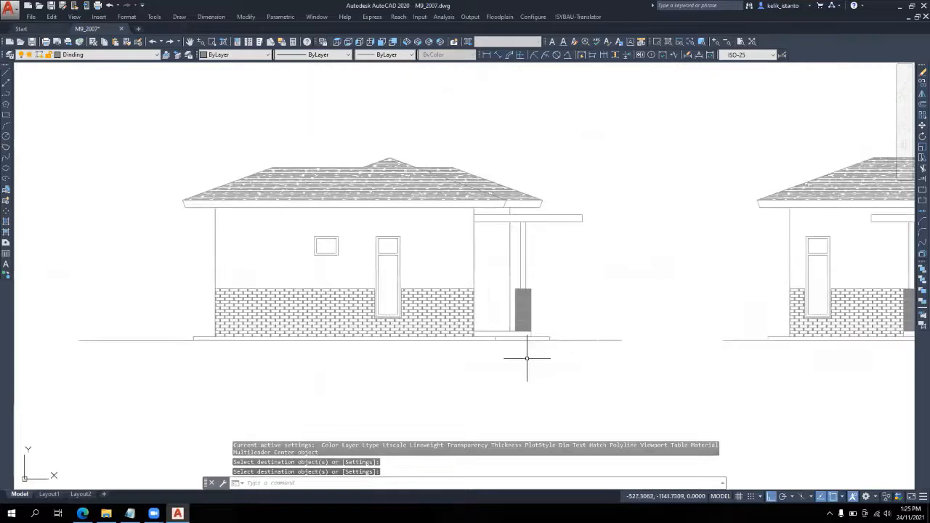
scroll(527, 357, down, 2)
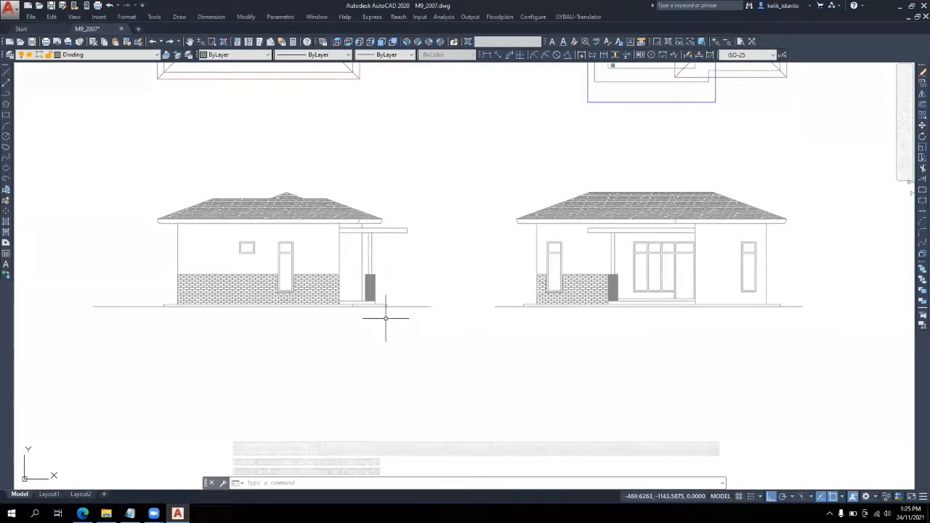
scroll(369, 307, down, 3)
scroll(370, 307, up, 2)
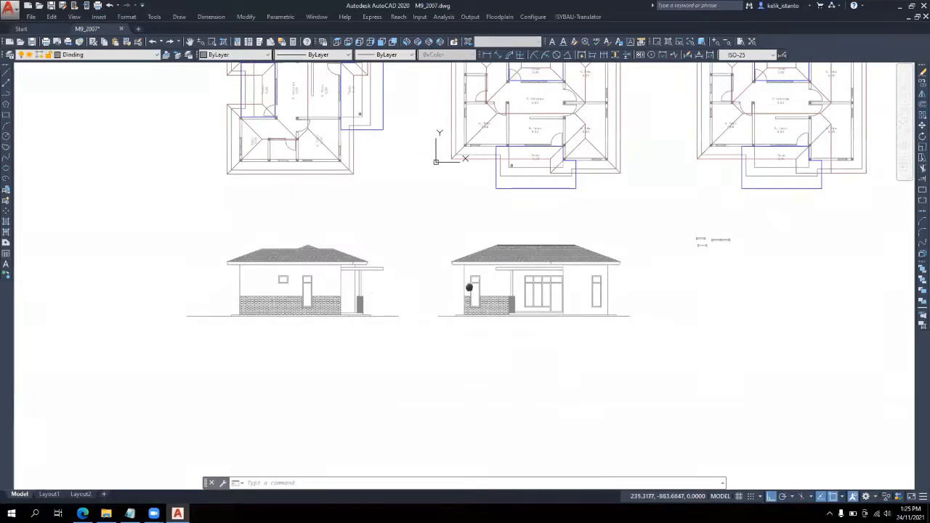
scroll(505, 308, up, 2)
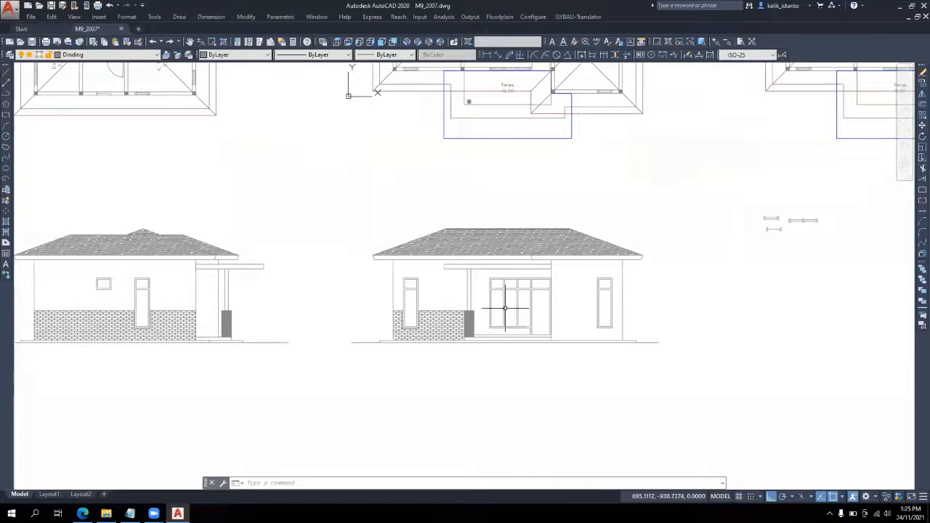
scroll(373, 258, up, 2)
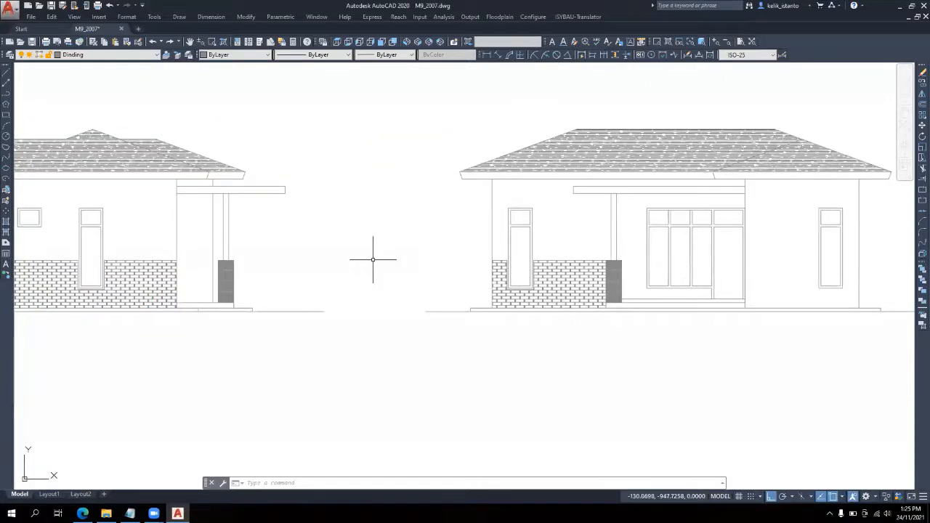
scroll(371, 272, down, 4)
scroll(294, 288, up, 5)
scroll(299, 289, down, 5)
scroll(453, 293, up, 4)
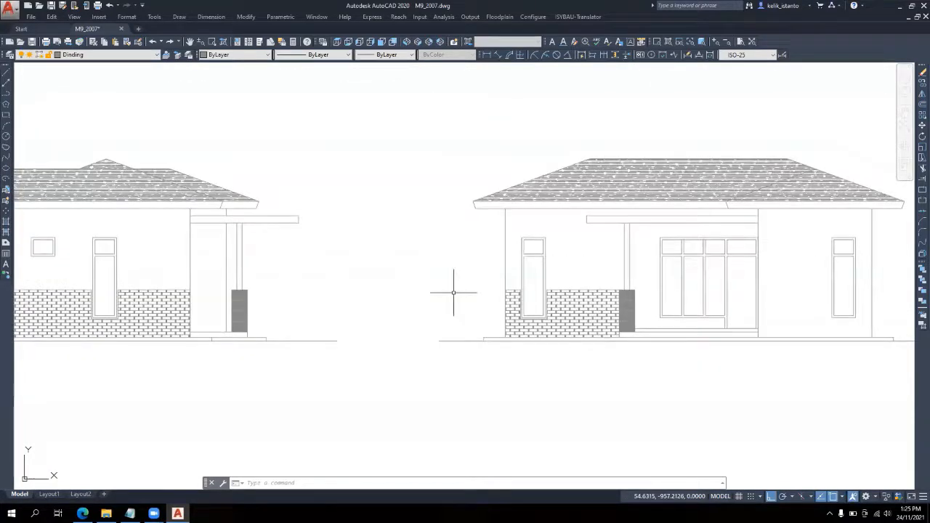
Copy the lower pane rectangle of the front elevation's narrow window to the empty area straight below the elevation
scroll(453, 293, up, 2)
scroll(385, 287, up, 2)
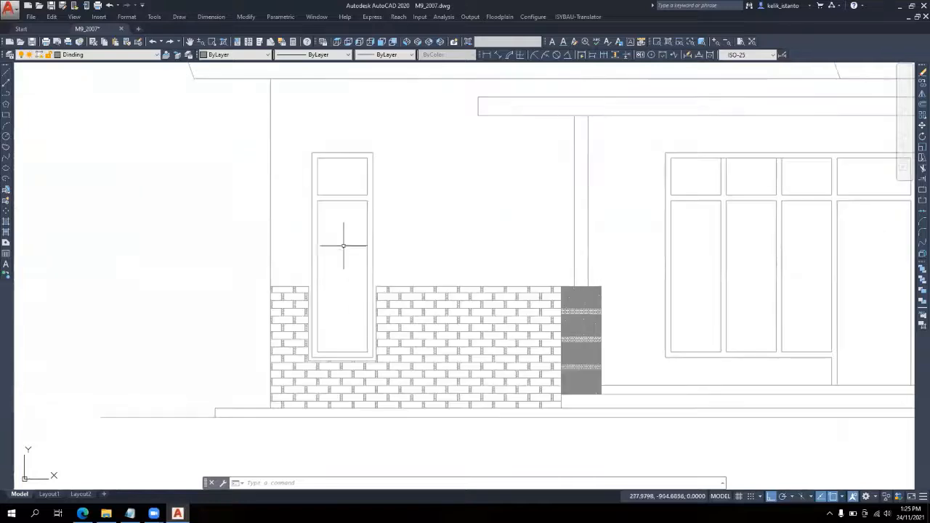
scroll(343, 246, up, 1)
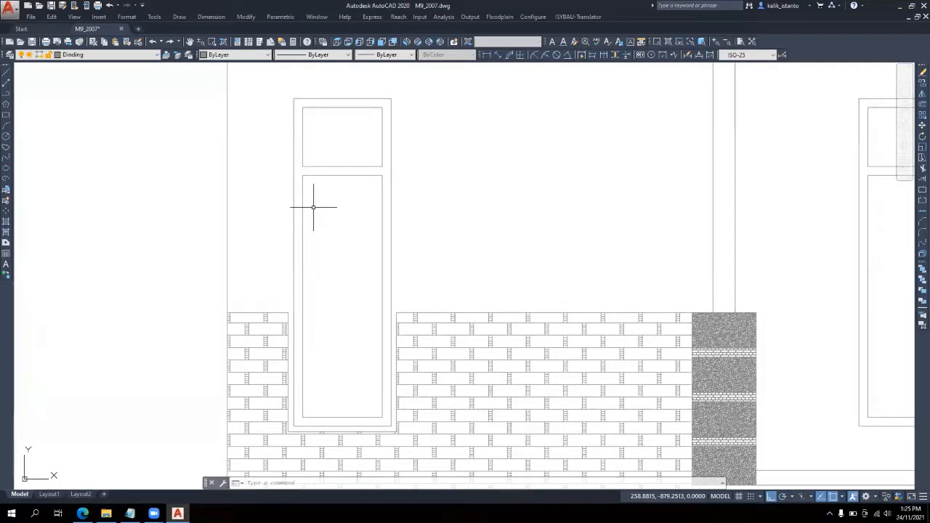
click(298, 172)
click(389, 419)
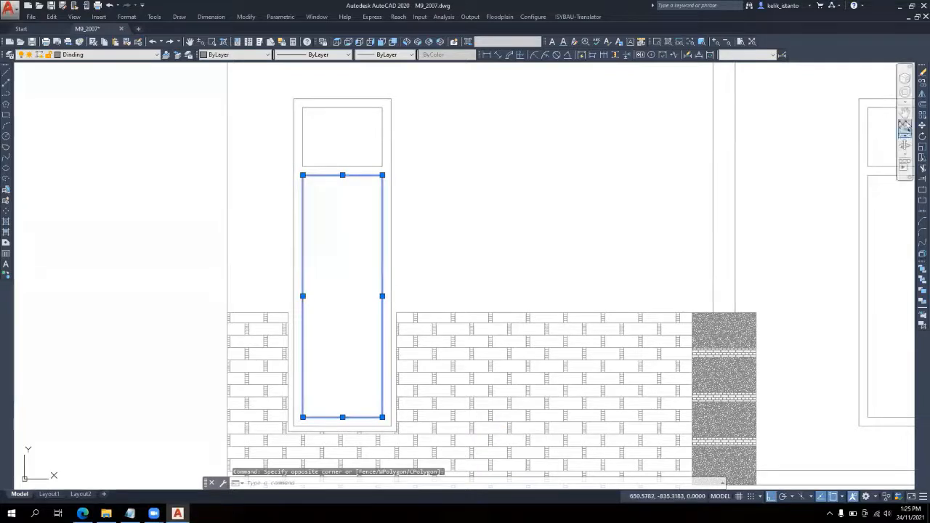
click(922, 82)
click(342, 253)
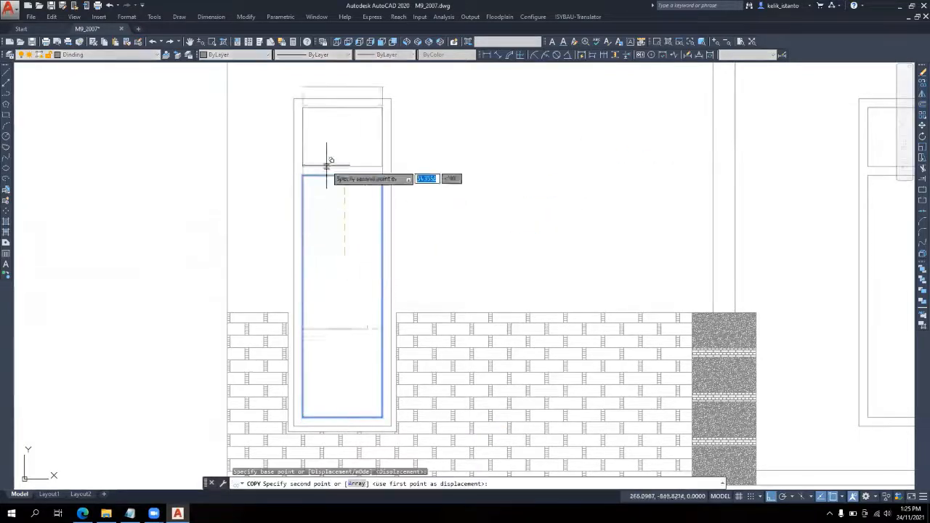
scroll(327, 165, down, 4)
scroll(334, 324, down, 4)
click(333, 323)
scroll(333, 324, up, 4)
key(Escape)
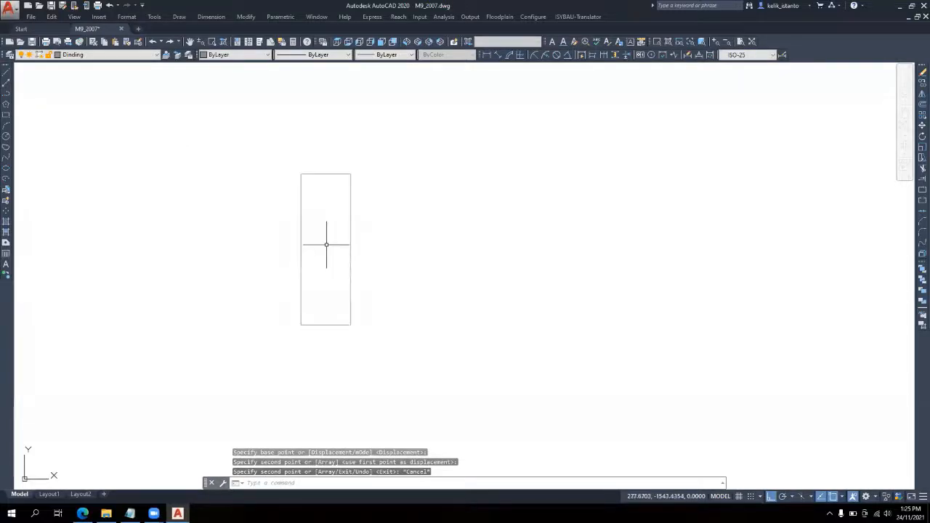
scroll(313, 215, up, 2)
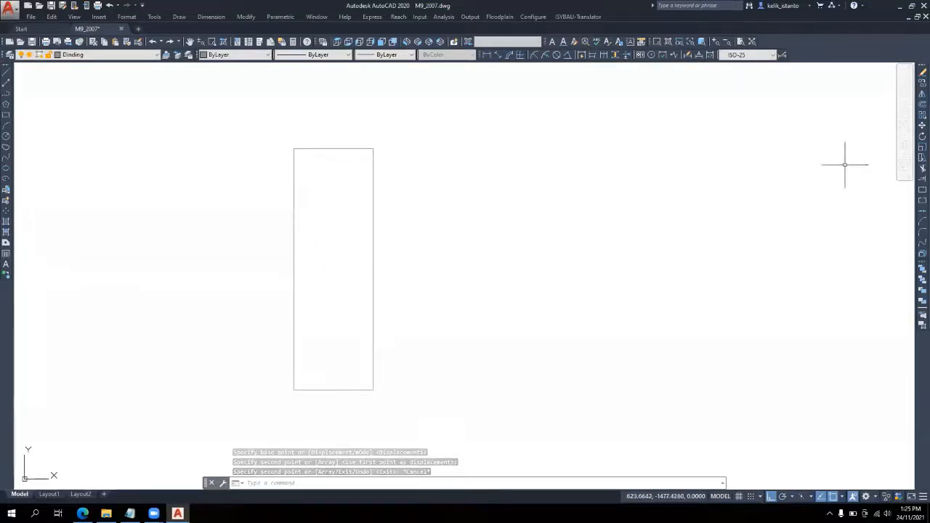
Offset all four edges of the copied pane rectangle inward by 4 to form the window frame
click(923, 105)
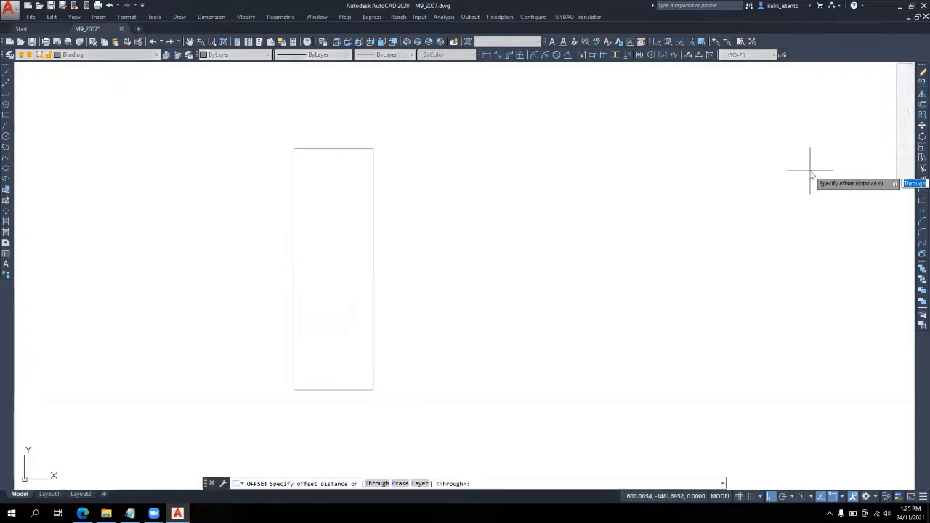
text(4)
key(Return)
click(338, 149)
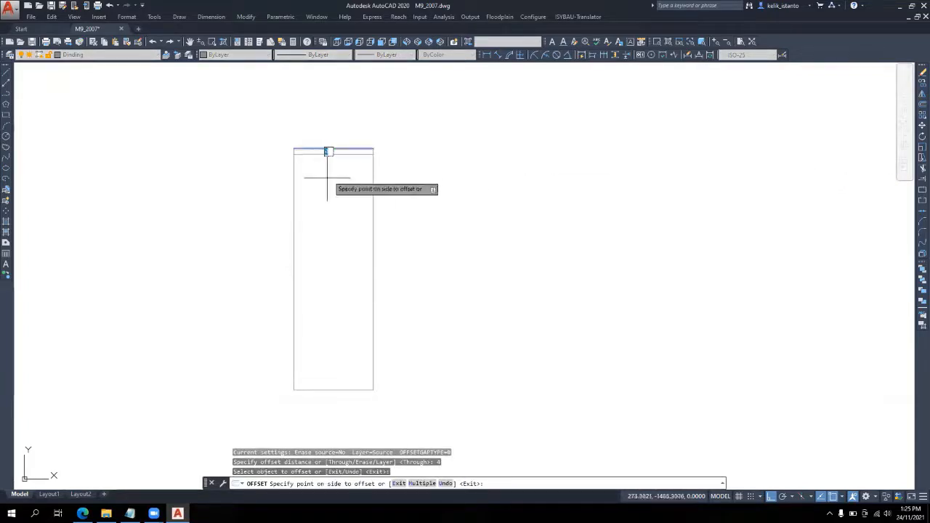
click(353, 180)
click(373, 186)
click(357, 185)
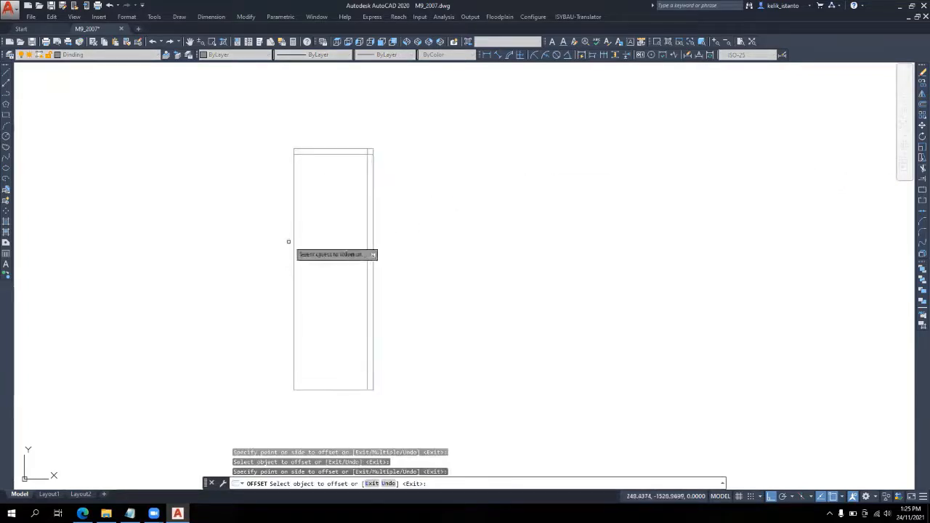
click(293, 243)
click(316, 247)
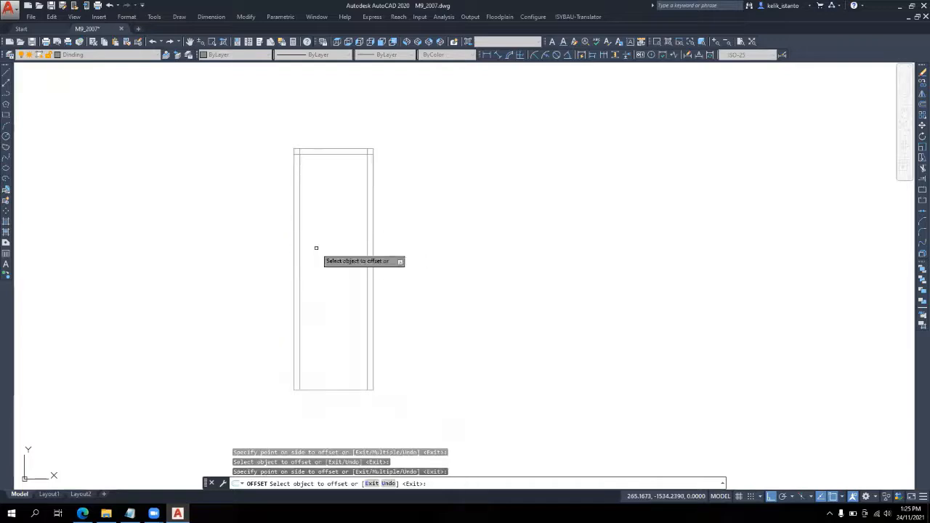
click(321, 389)
click(350, 247)
key(Return)
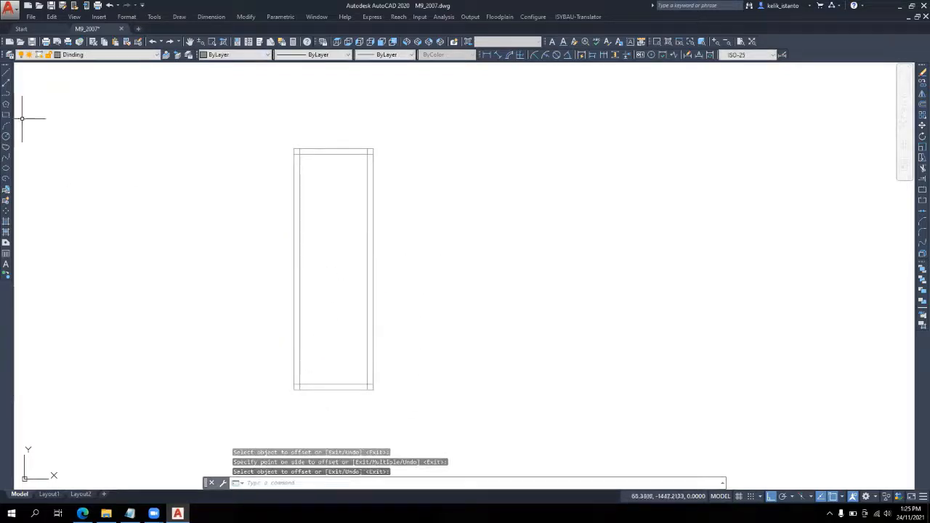
click(6, 74)
click(331, 383)
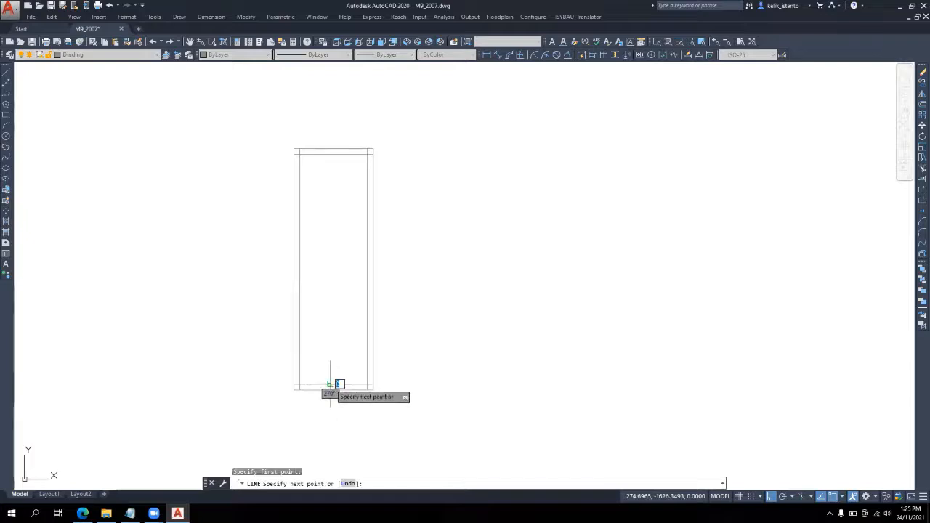
key(Escape)
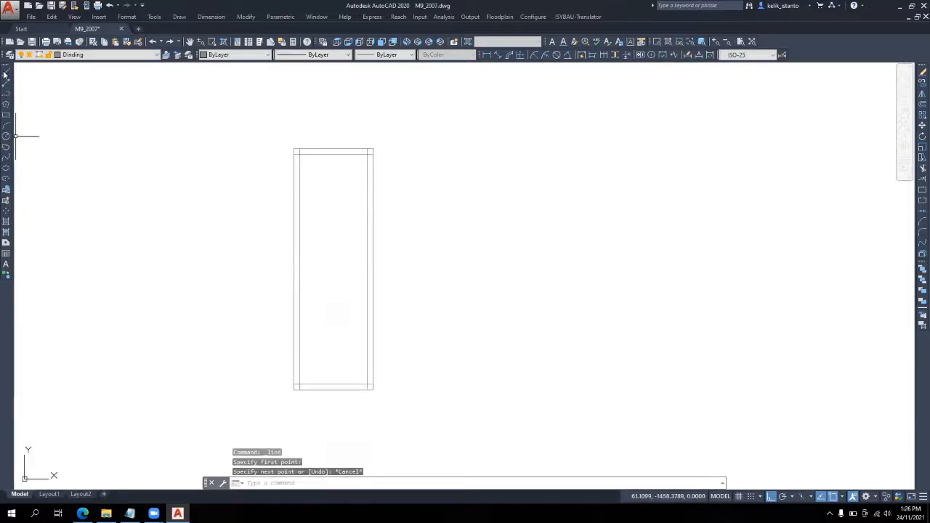
Draw a vertical and a horizontal centre line between the midpoints of the frame's inner edges
click(5, 74)
click(333, 383)
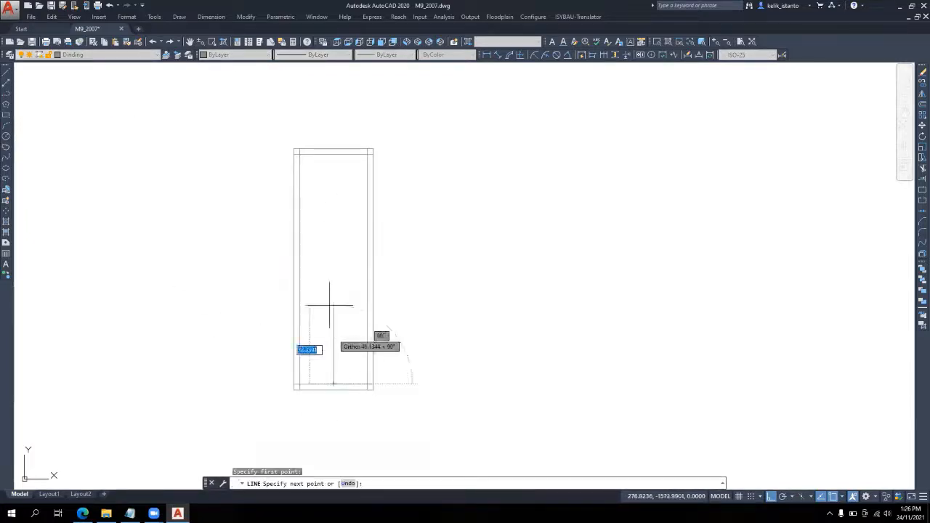
click(333, 154)
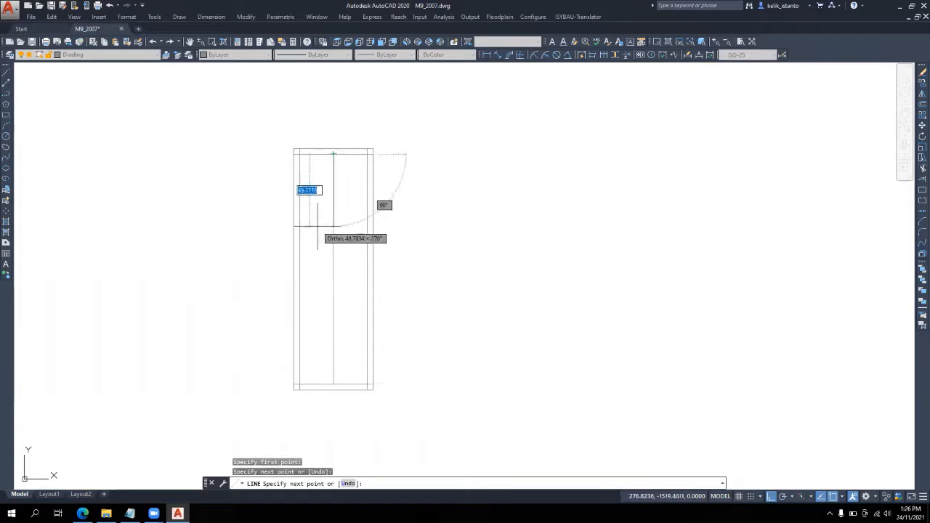
key(Return)
key(Return)
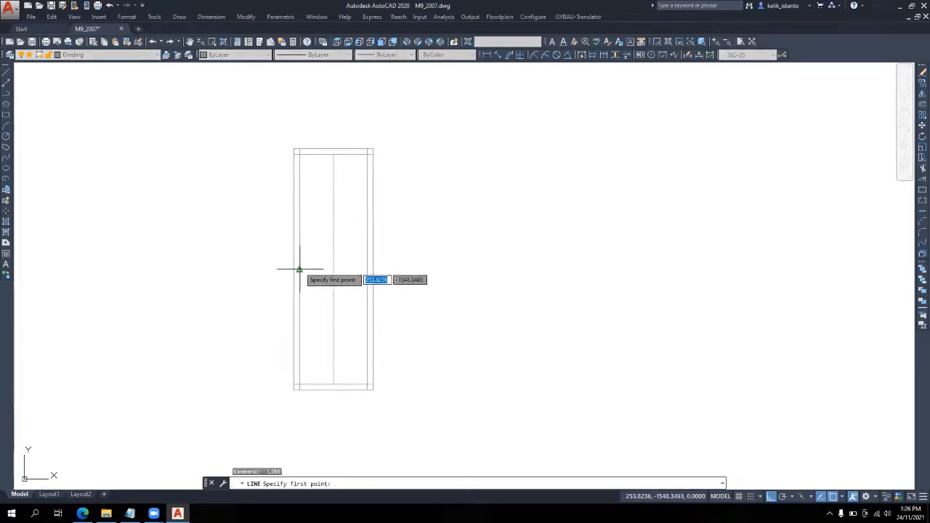
click(299, 269)
click(366, 269)
key(Return)
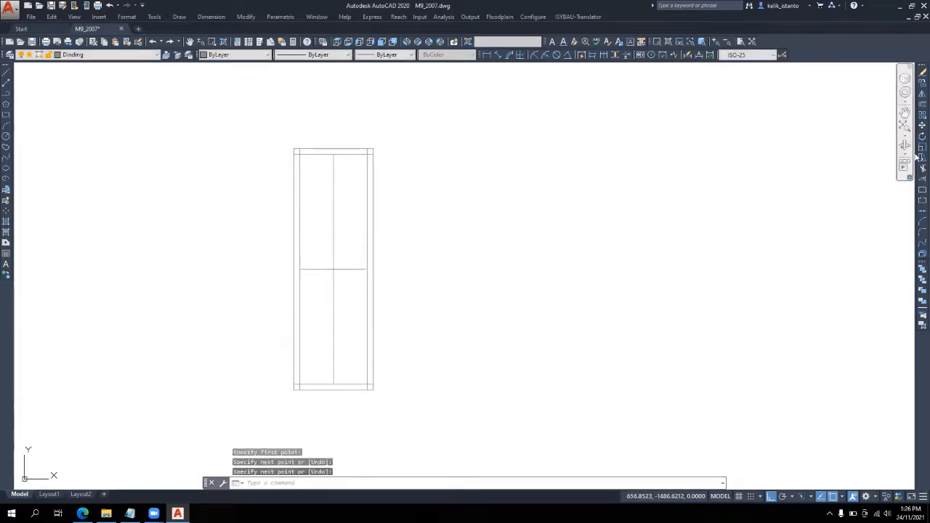
Offset the vertical and horizontal centre lines by 2 to both sides to form the glazing bars
click(919, 105)
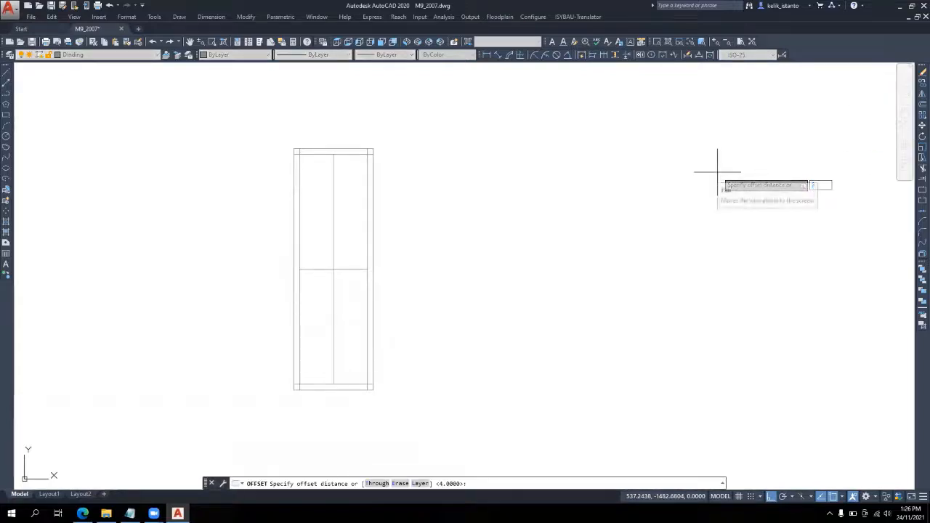
text(2)
key(Return)
click(333, 257)
click(326, 262)
scroll(324, 268, up, 2)
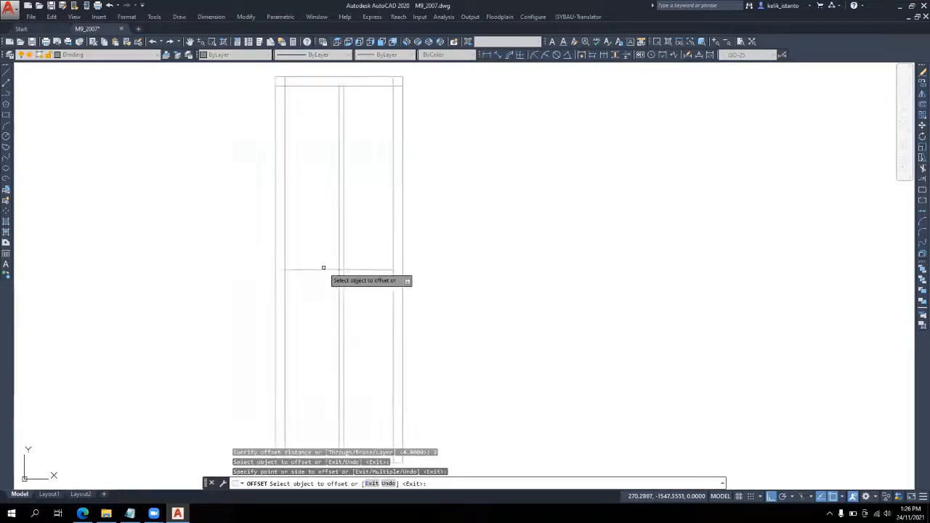
click(336, 256)
click(345, 265)
click(352, 269)
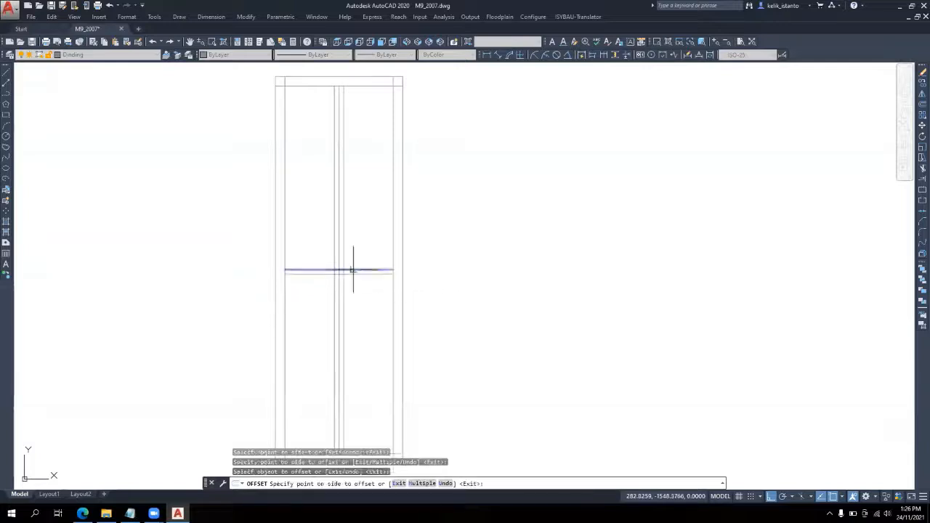
click(356, 251)
click(352, 270)
click(367, 302)
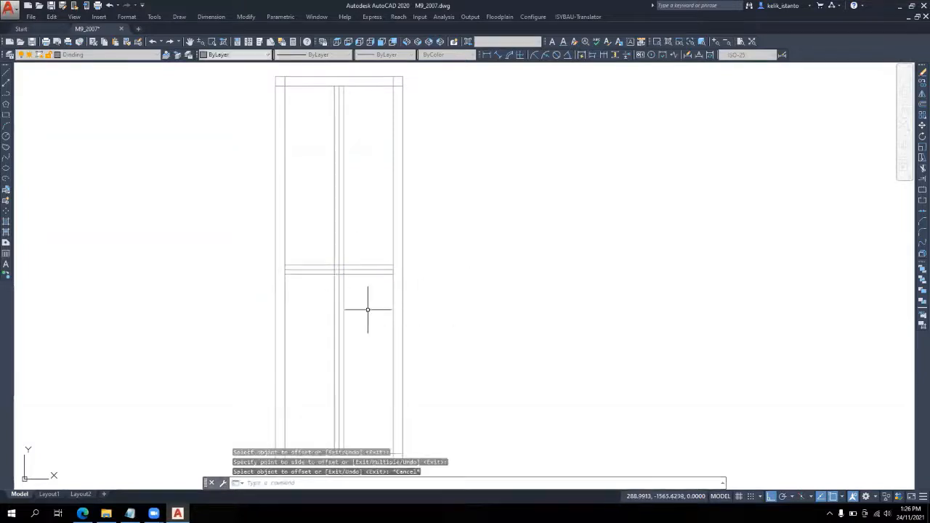
key(Escape)
Try to erase the centre lines with a crossing selection at the bar intersection, and undo the erasure
scroll(342, 287, up, 4)
click(357, 250)
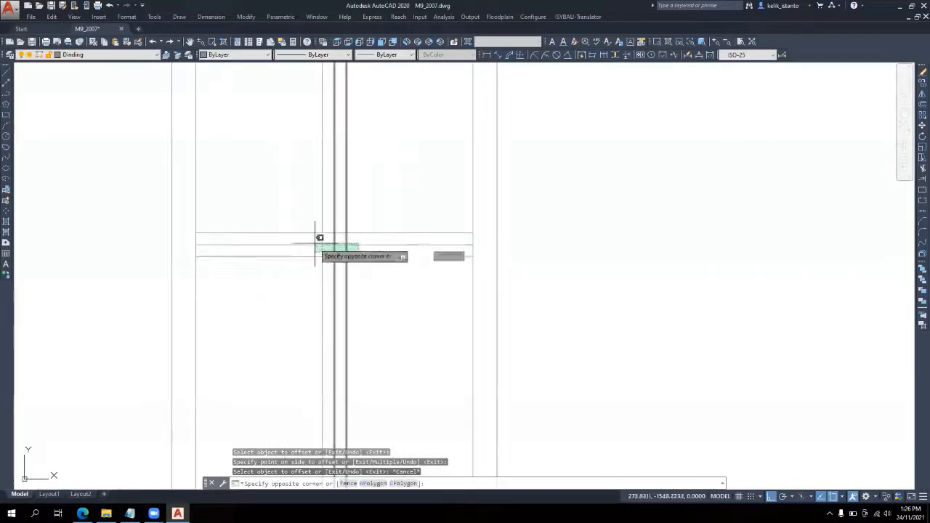
click(312, 241)
key(Delete)
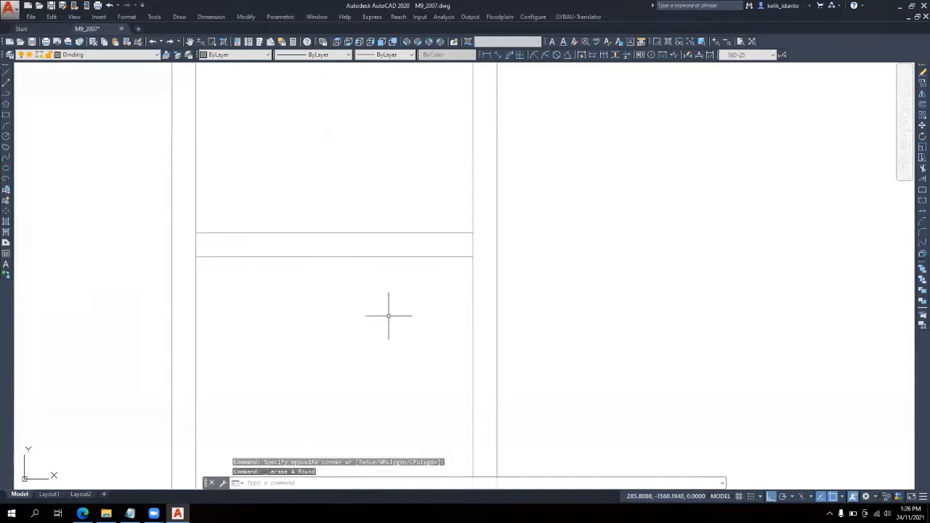
key(ctrl+z)
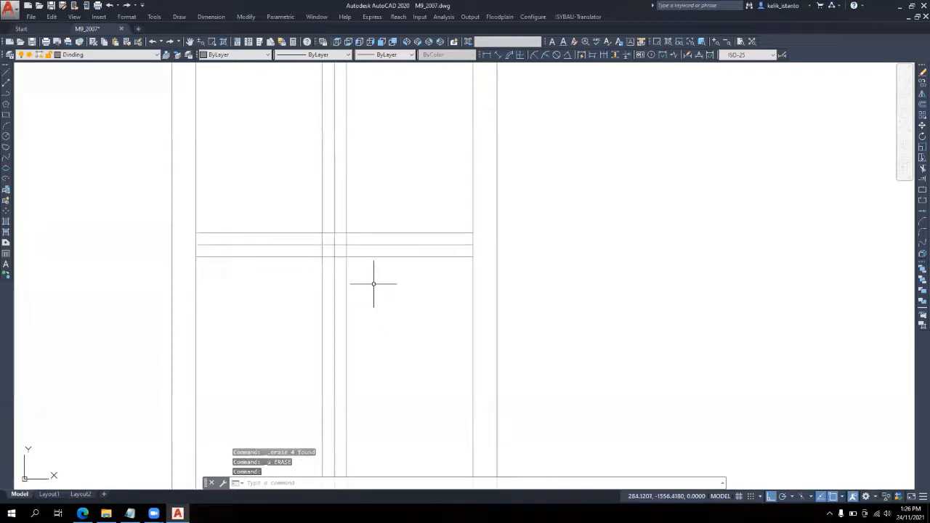
Erase only the vertical and horizontal centre lines between the glazing bar edges
click(341, 253)
click(336, 234)
key(Delete)
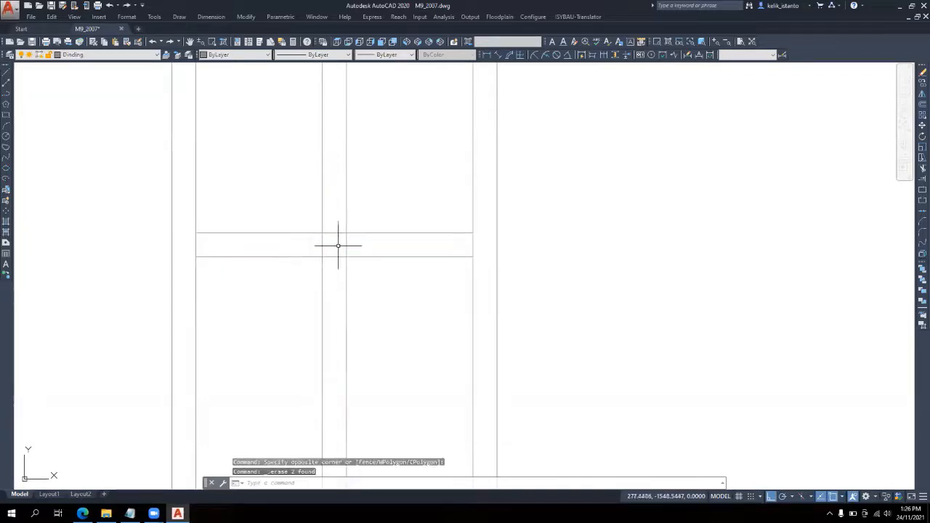
Trim the overlapping line ends at the bottom of the frame, using all window lines as cutting edges
scroll(337, 245, down, 5)
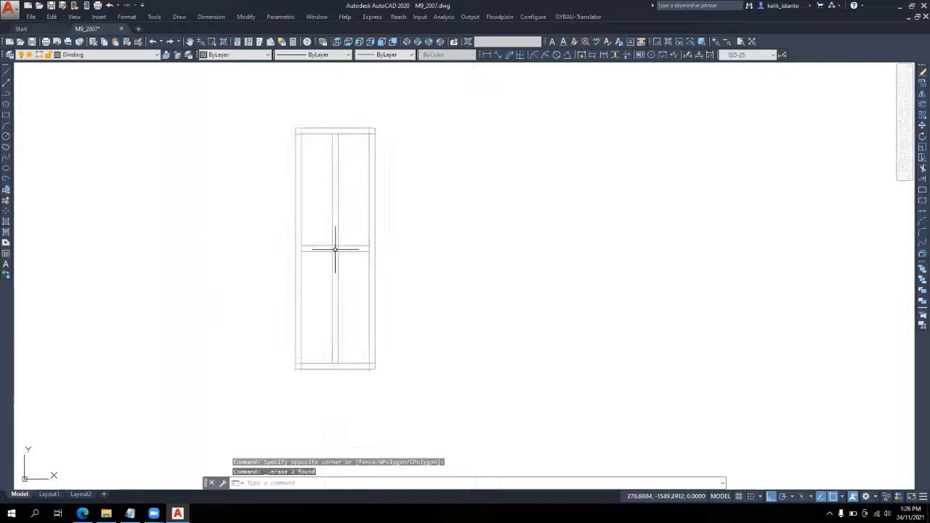
click(922, 168)
click(405, 394)
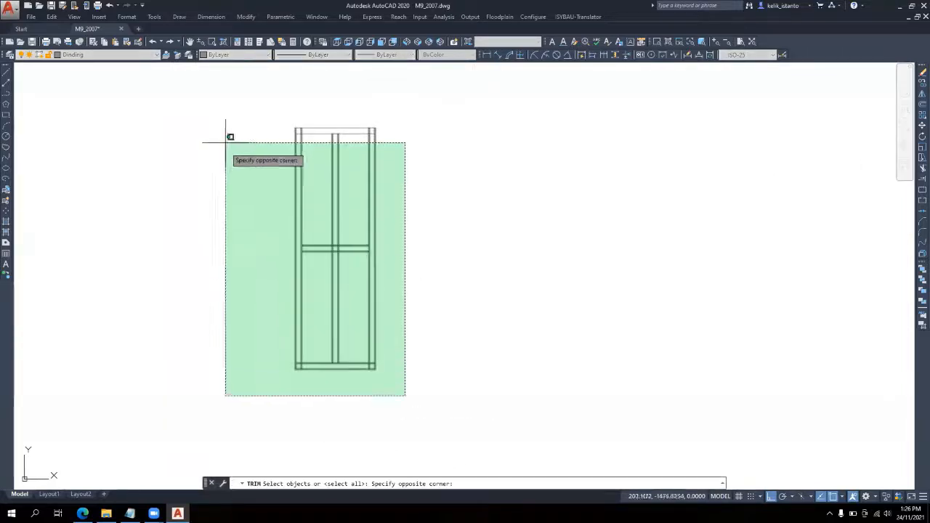
click(201, 71)
key(Return)
scroll(380, 377, up, 7)
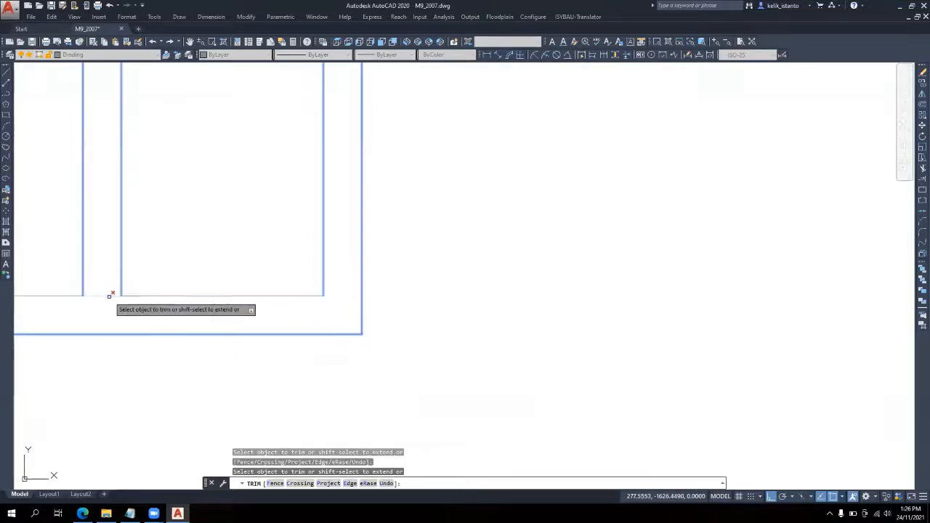
scroll(217, 327, down, 6)
scroll(194, 332, up, 2)
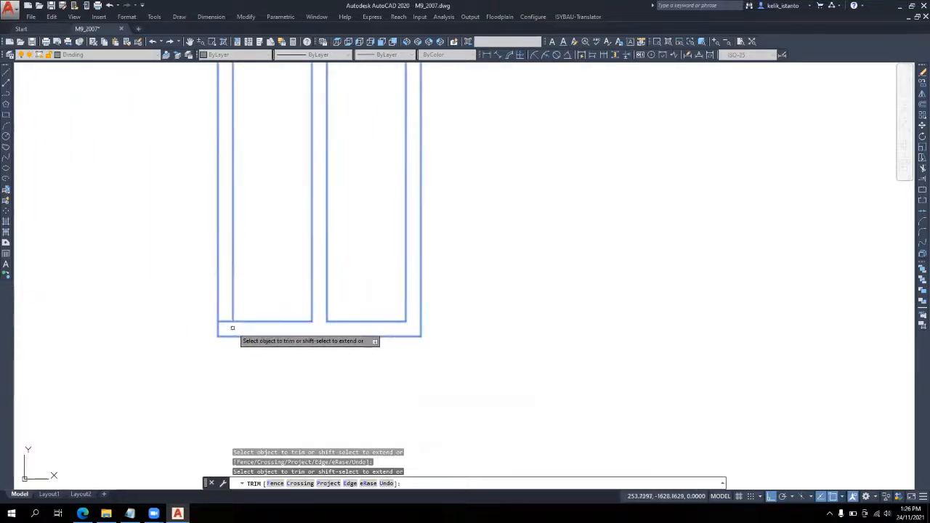
click(229, 319)
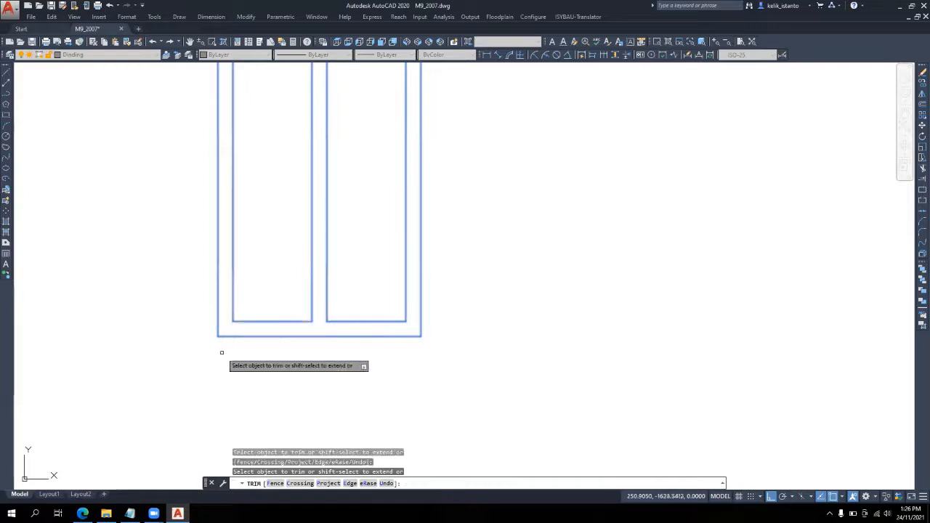
Trim the line pieces inside the horizontal glazing bar and its crossing with the vertical bar
scroll(225, 355, down, 4)
scroll(236, 240, up, 4)
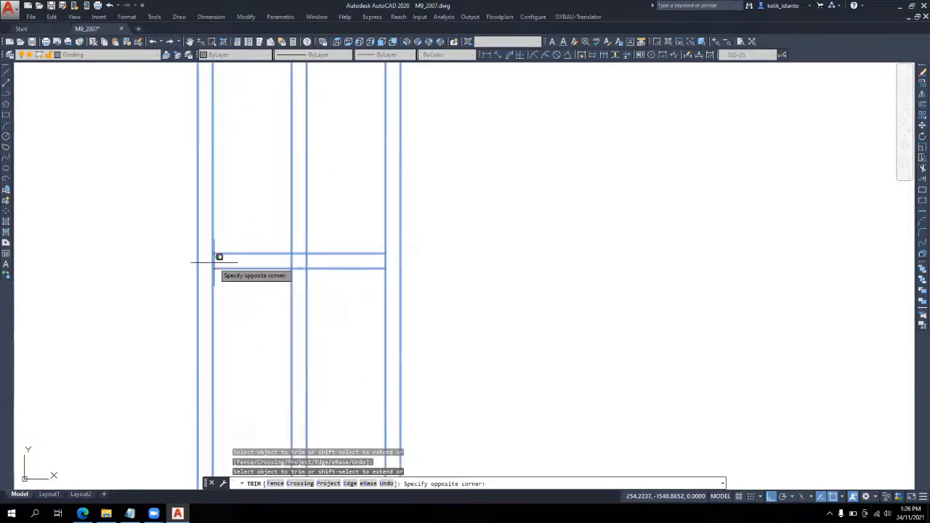
click(220, 258)
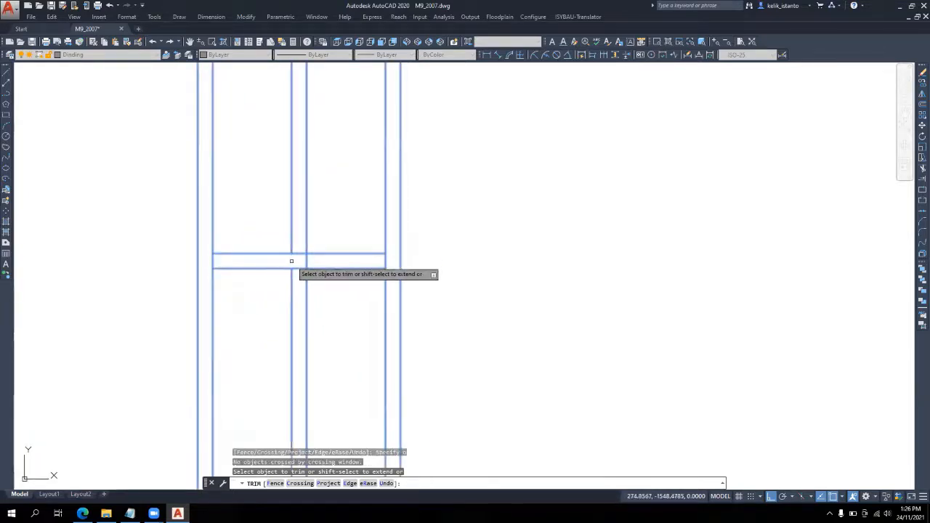
click(291, 261)
click(214, 260)
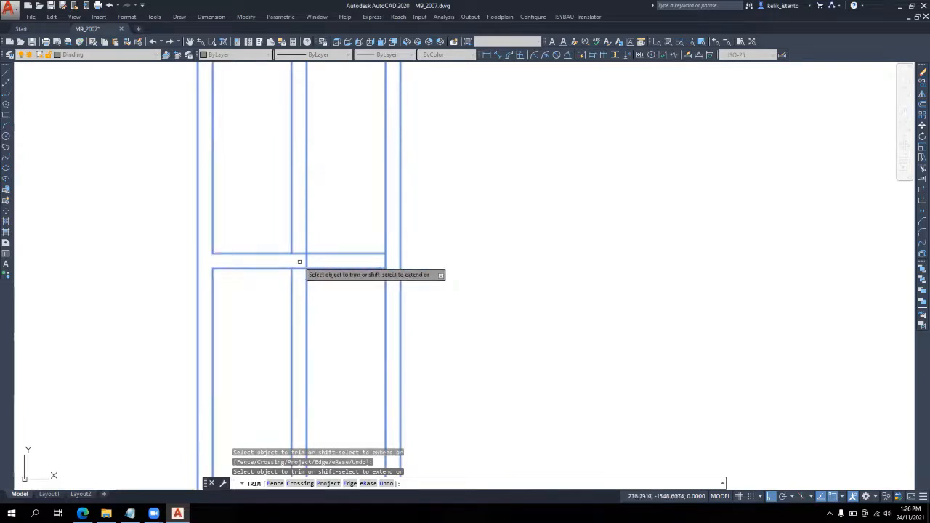
click(310, 259)
click(308, 265)
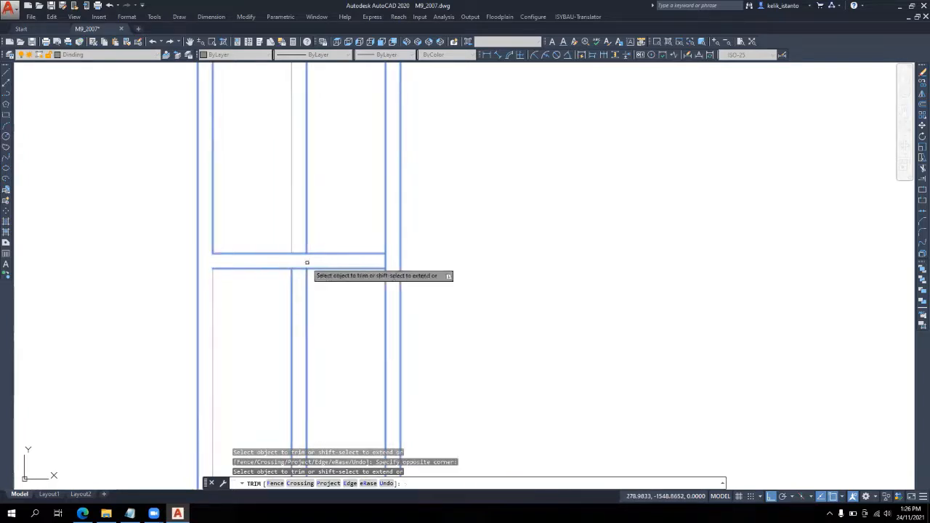
click(383, 262)
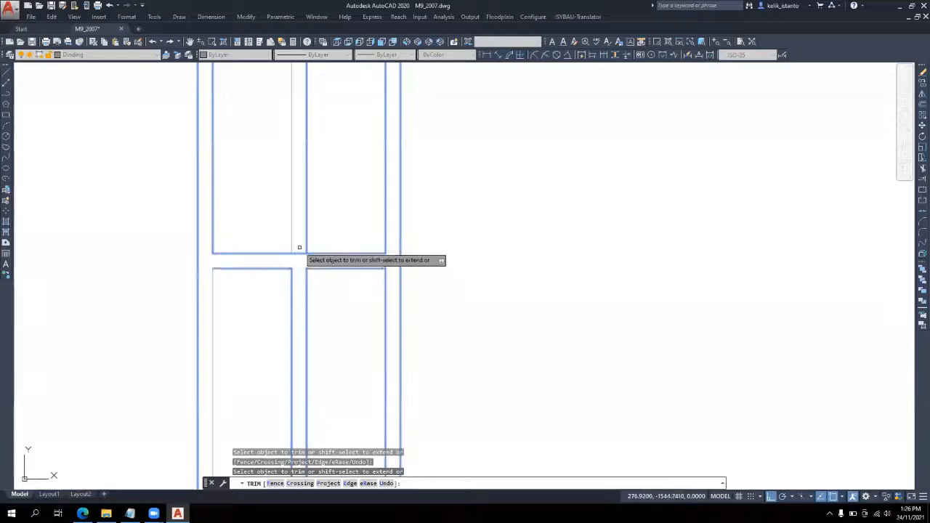
Try to trim the overlapping lines at the frame's upper right corner with a crossing selection, and undo that trim
scroll(309, 192, down, 4)
scroll(338, 164, up, 4)
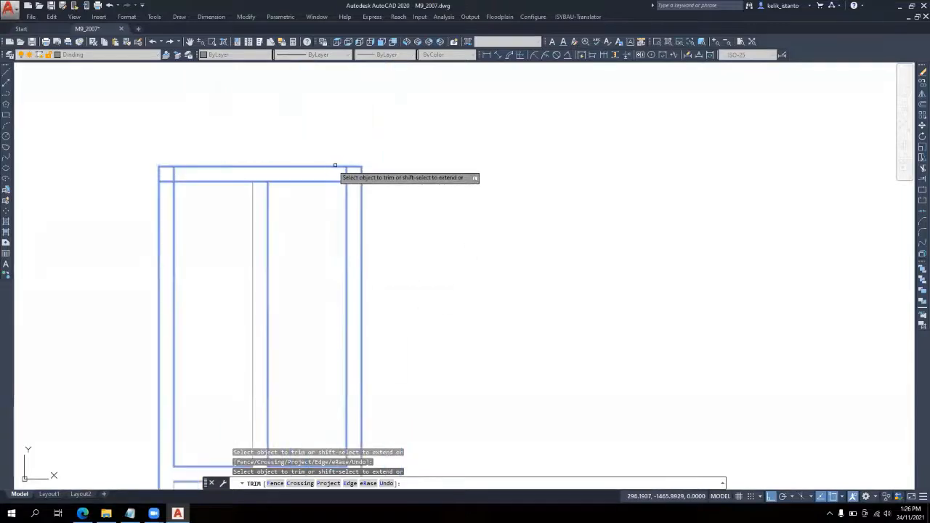
click(355, 181)
click(347, 162)
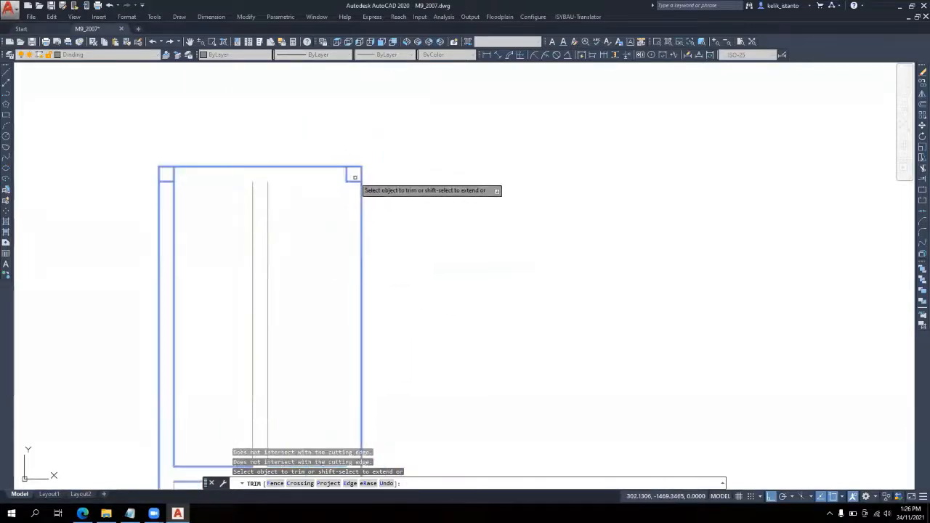
scroll(355, 178, up, 3)
scroll(336, 239, down, 4)
text(u)
key(Return)
Trim the overlapping line ends at the frame's upper corners and the bar's top junction, leaving four separate panes
scroll(357, 146, up, 4)
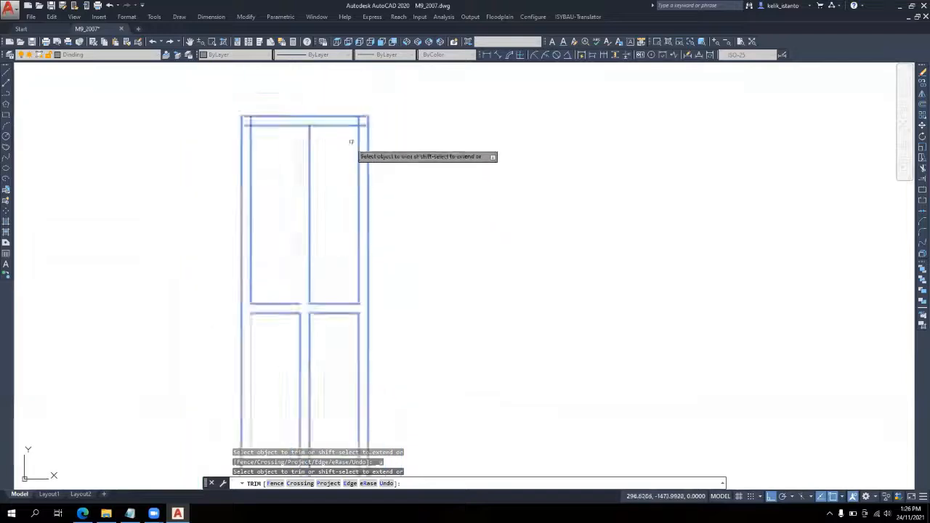
click(367, 91)
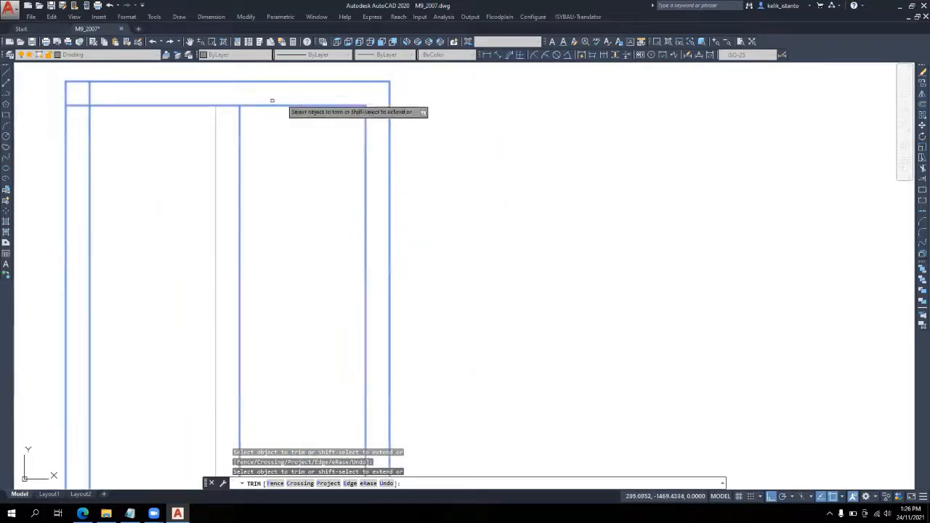
click(89, 92)
key(Escape)
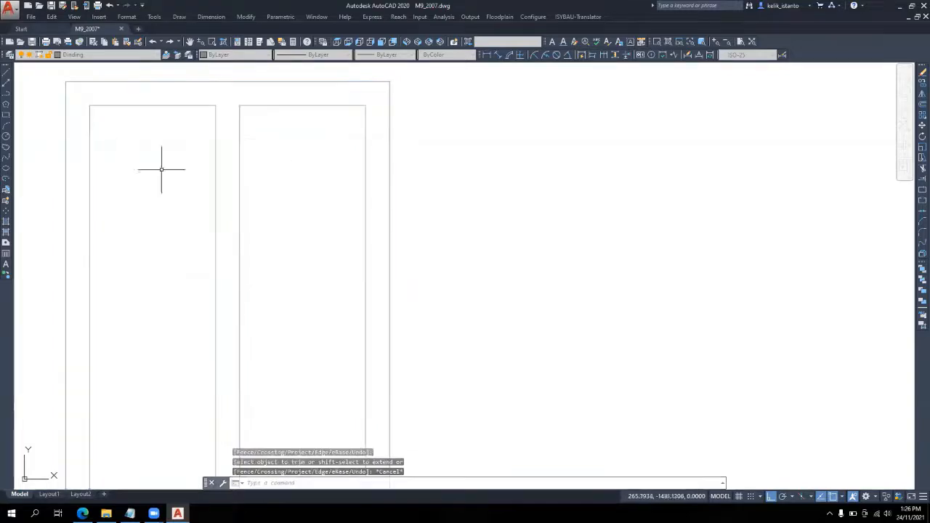
scroll(278, 144, down, 5)
middle_drag(299, 221, 291, 264)
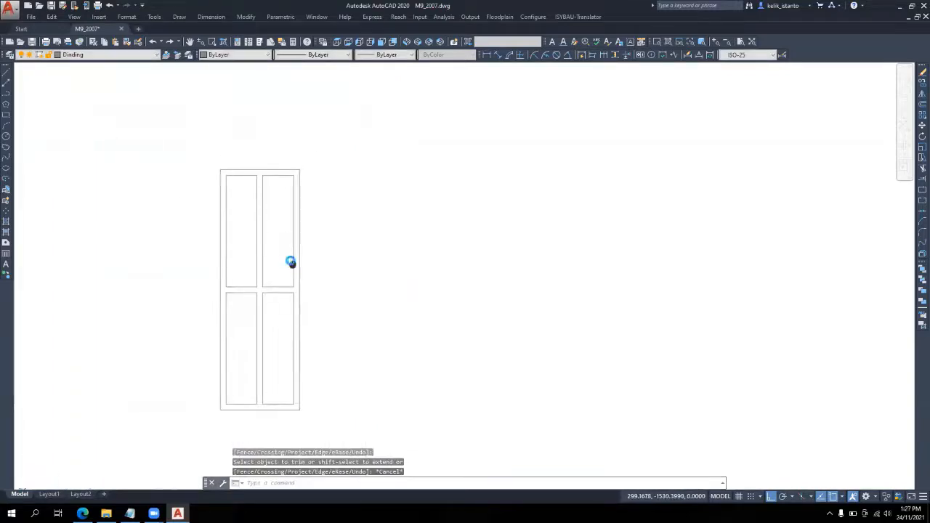
Draw a short slanted line about 14.5 units long in the window's upper left pane, with Ortho turned off
scroll(239, 217, down, 8)
scroll(240, 222, up, 7)
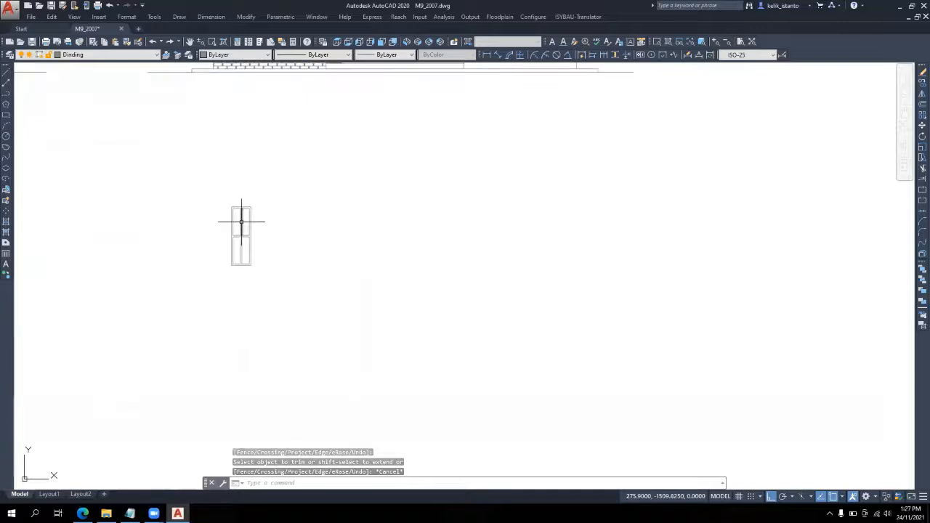
click(5, 74)
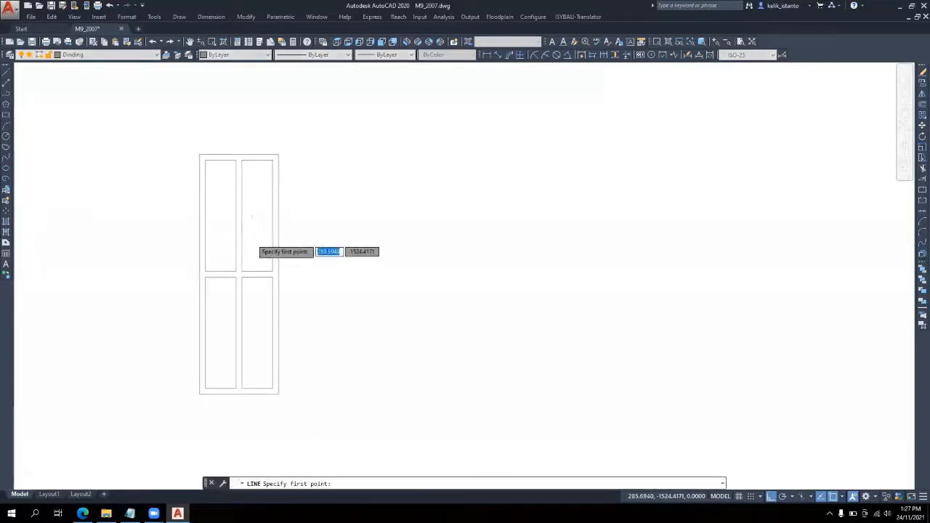
scroll(191, 167, up, 2)
scroll(178, 182, down, 1)
click(173, 156)
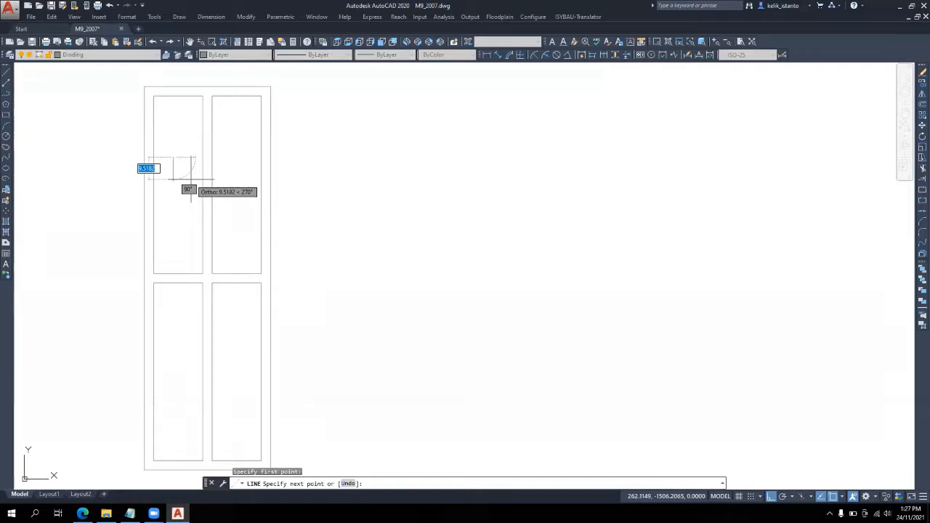
scroll(186, 179, up, 2)
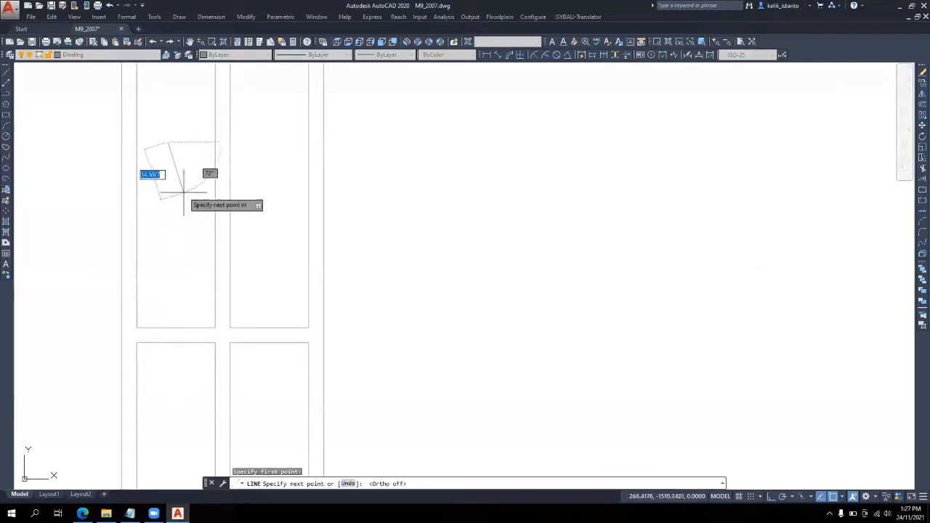
key(Escape)
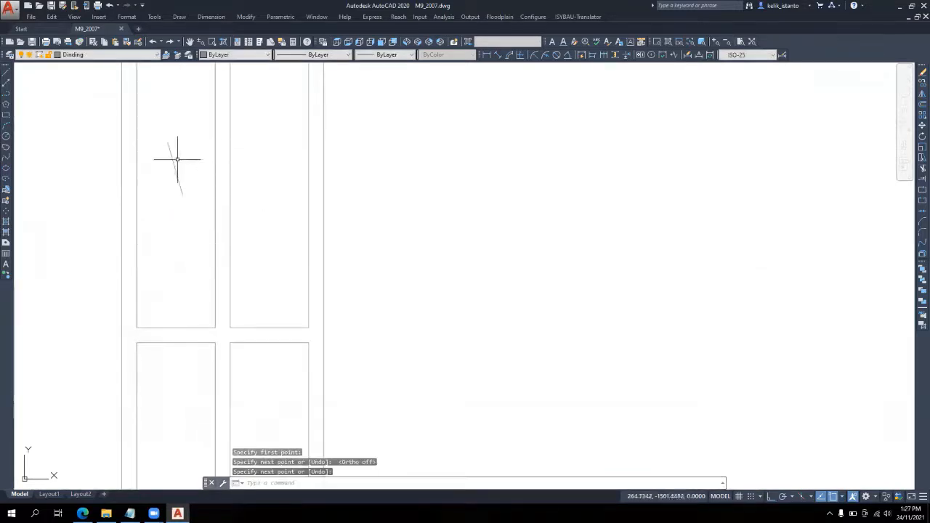
key(Return)
scroll(179, 153, up, 3)
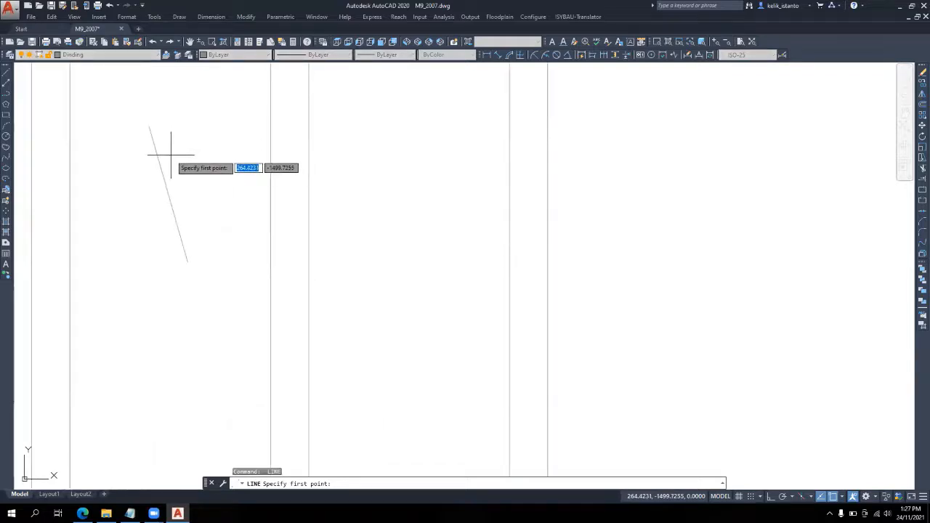
key(Escape)
Offset the slanted line by 0.5 to both sides
click(919, 114)
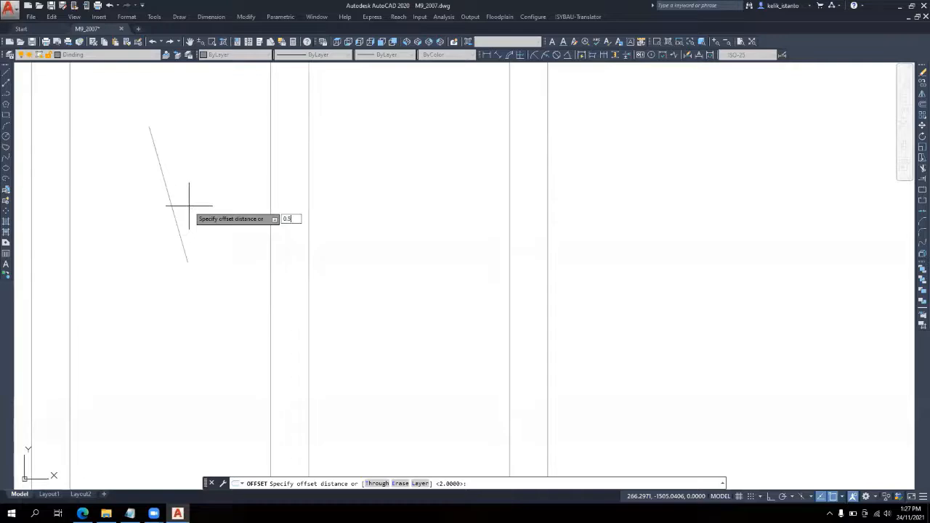
key(Return)
click(170, 197)
click(176, 204)
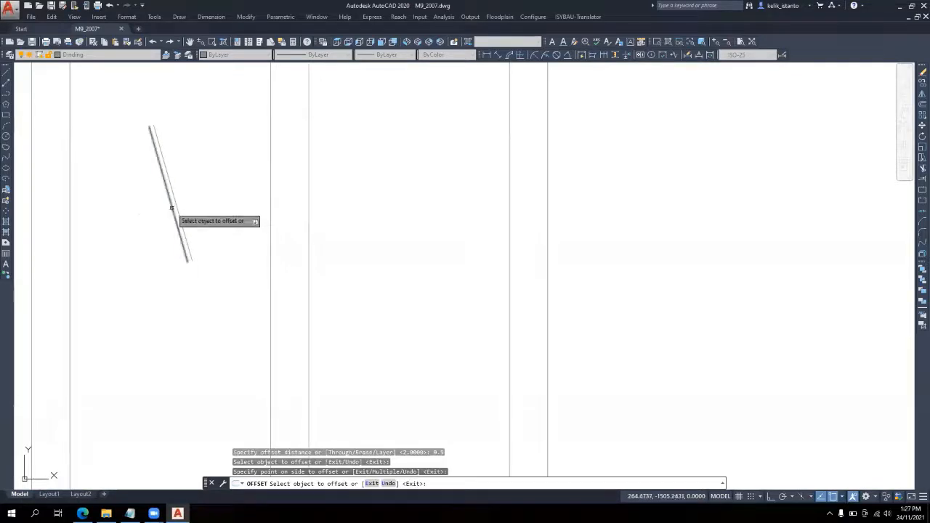
key(Return)
scroll(174, 210, down, 5)
scroll(174, 201, up, 5)
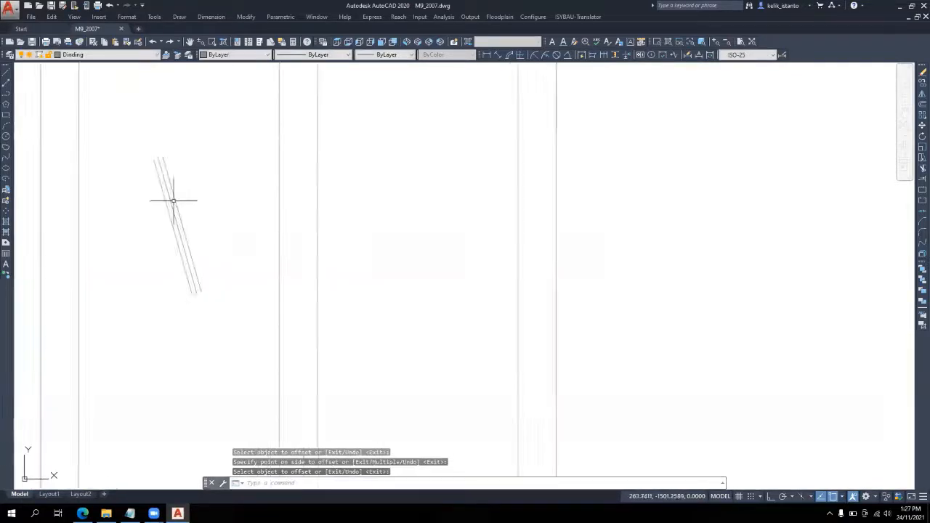
Draw two slanted helper lines across the three parallel lines, one near their upper ends and one near their lower ends
click(8, 76)
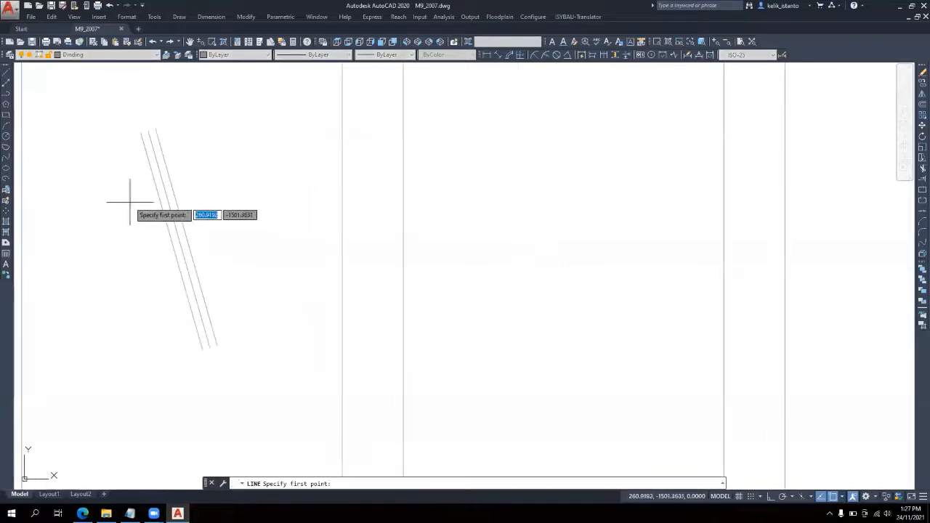
click(132, 206)
click(225, 166)
key(Return)
key(Return)
click(158, 311)
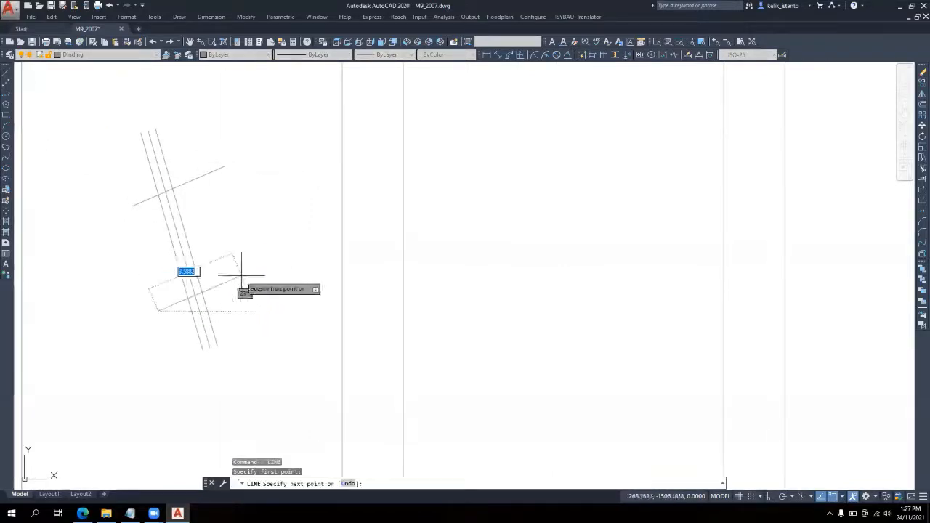
click(263, 270)
key(Return)
Trim both ends of the two outer parallel lines at the crossing helper lines, leaving the middle line long
click(920, 168)
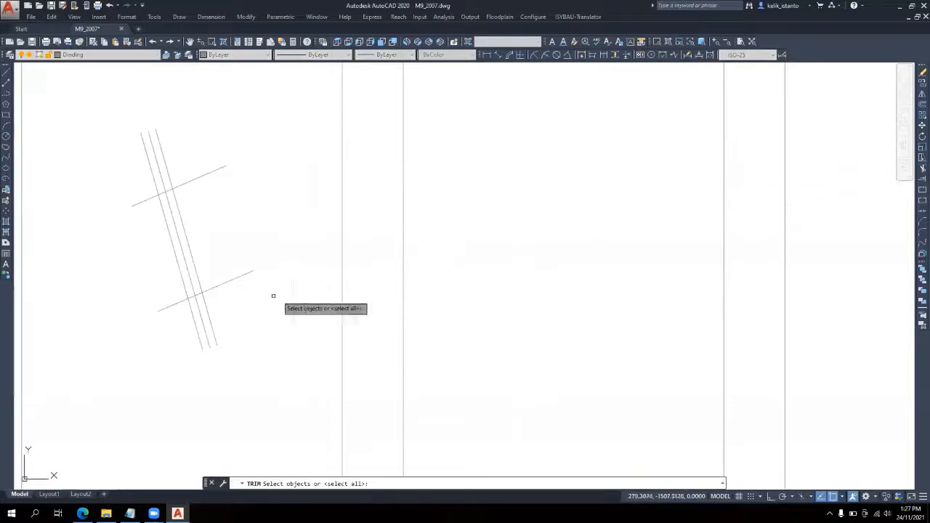
click(262, 296)
click(192, 143)
key(Return)
click(166, 158)
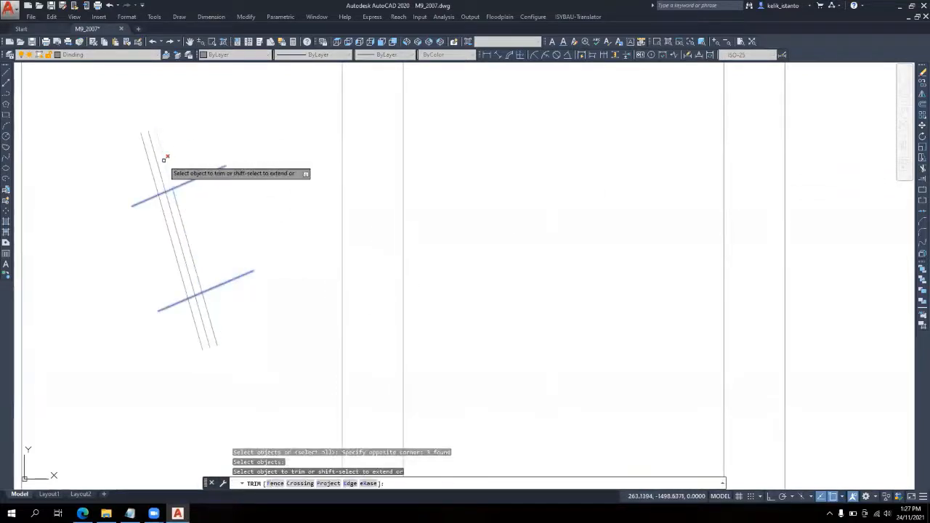
click(152, 168)
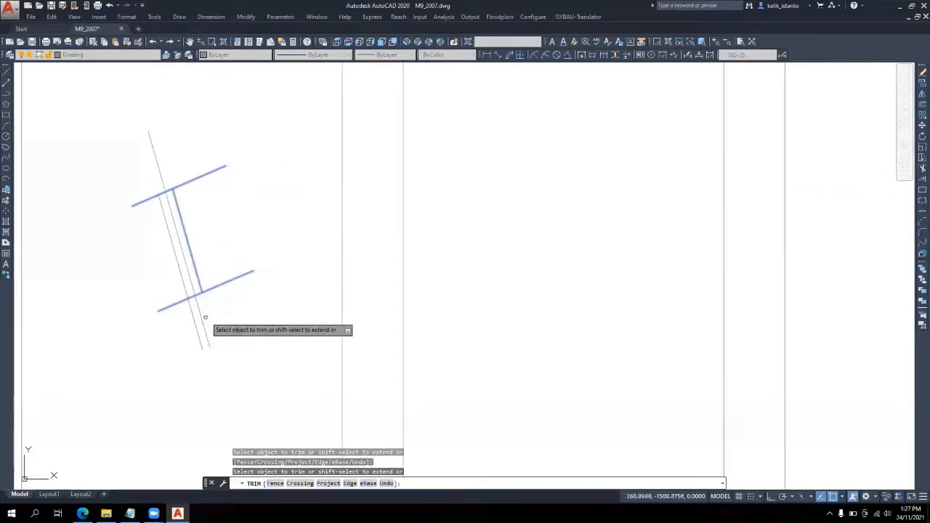
key(Return)
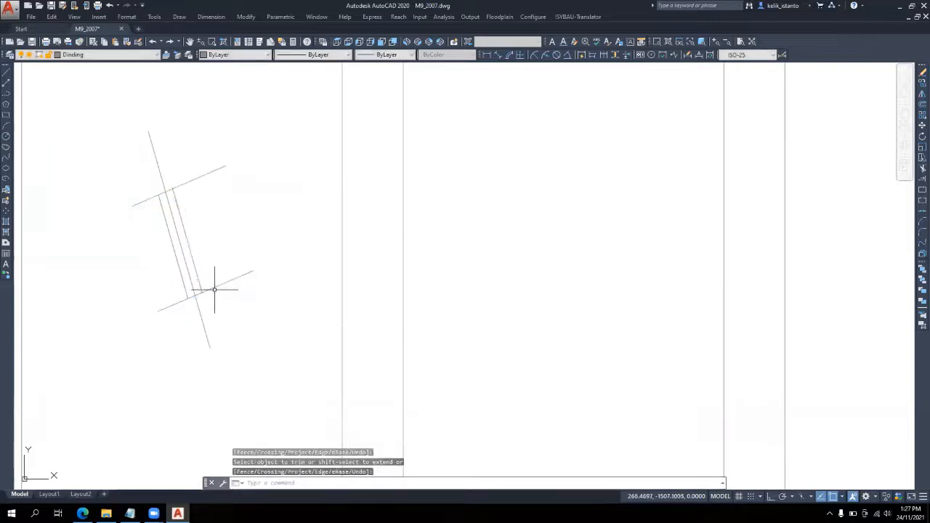
Delete the two crossing helper lines from the glass mark
click(213, 289)
click(196, 174)
click(195, 178)
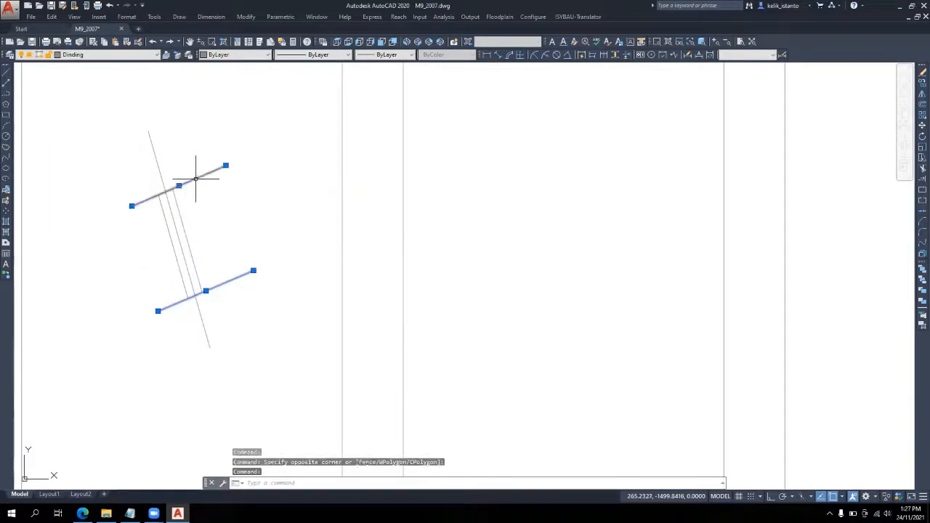
key(Delete)
scroll(238, 219, down, 6)
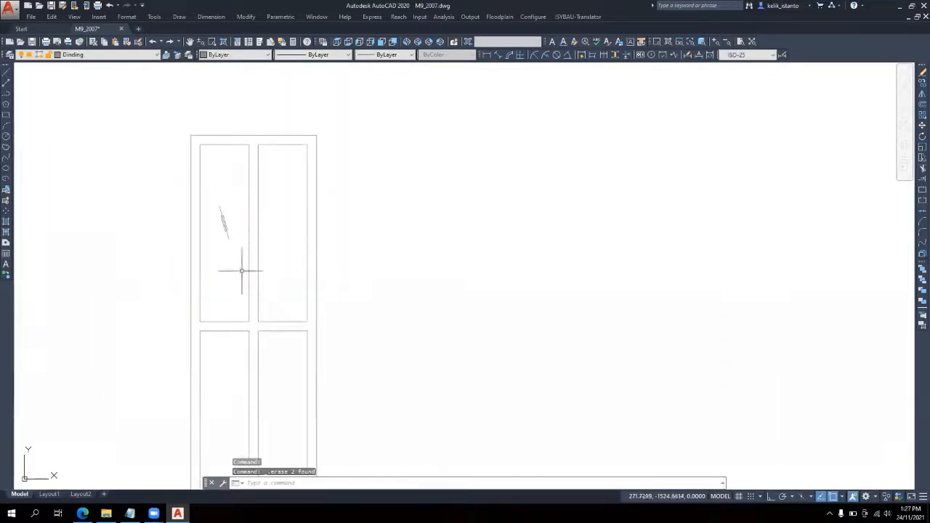
middle_drag(233, 219, 235, 134)
middle_drag(225, 170, 220, 224)
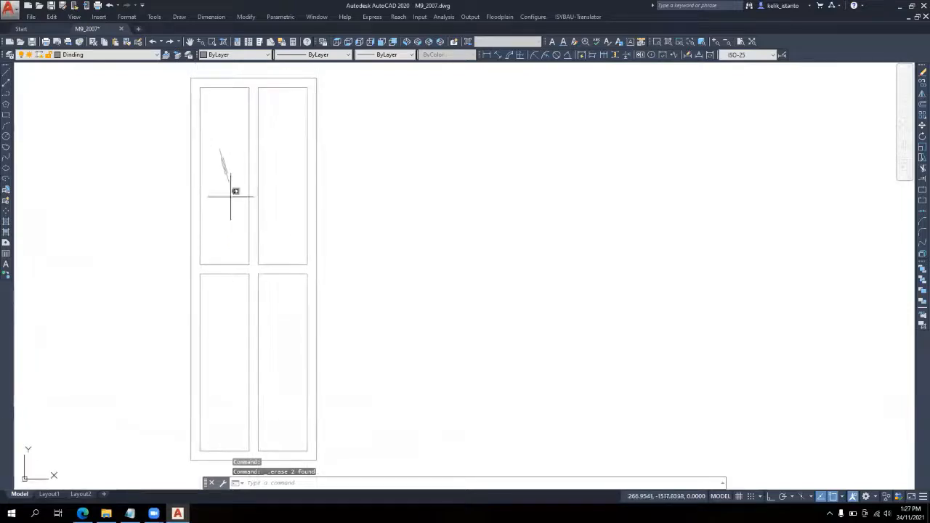
Copy the glass mark into the other three panes, using the panes' upper right corners as reference points
click(231, 195)
click(223, 145)
click(920, 83)
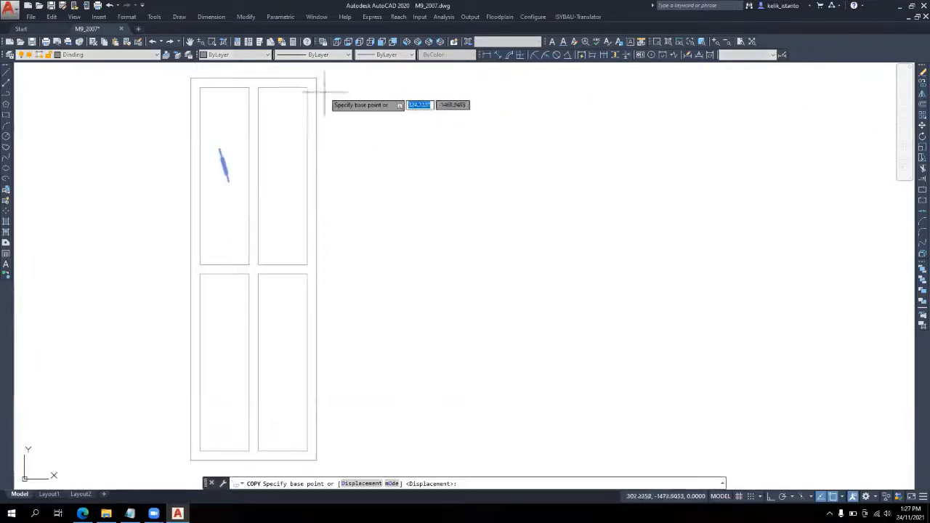
click(249, 87)
click(307, 87)
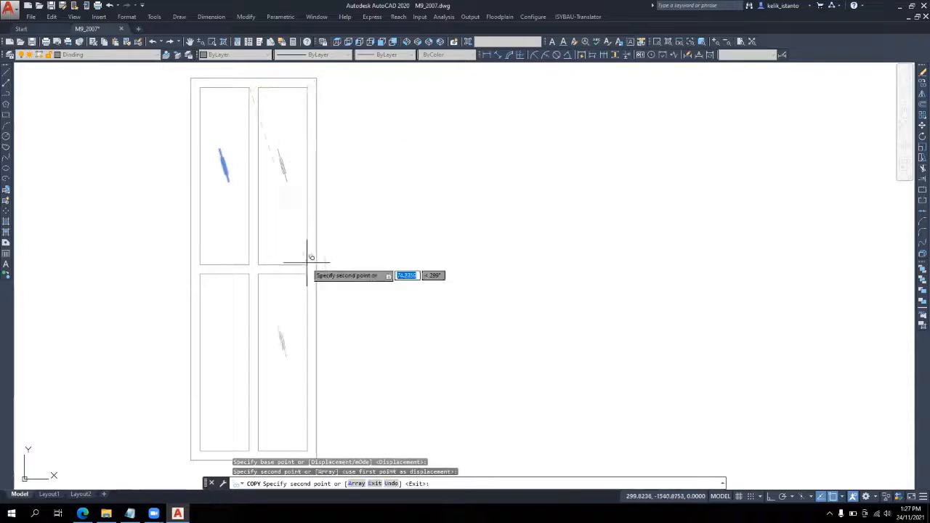
click(307, 273)
click(249, 273)
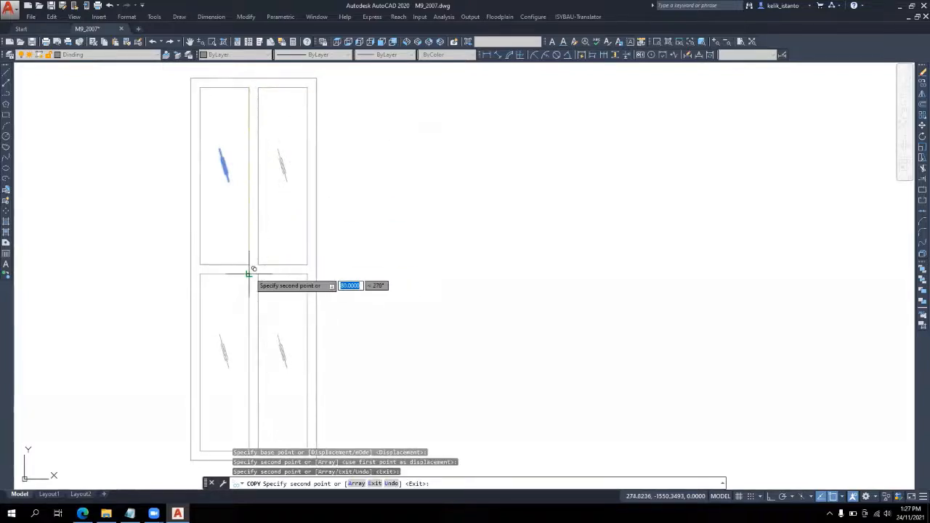
scroll(322, 193, down, 6)
key(Escape)
Copy the complete four-pane window to the clipboard and paste it as a block in free space left of the original
click(266, 139)
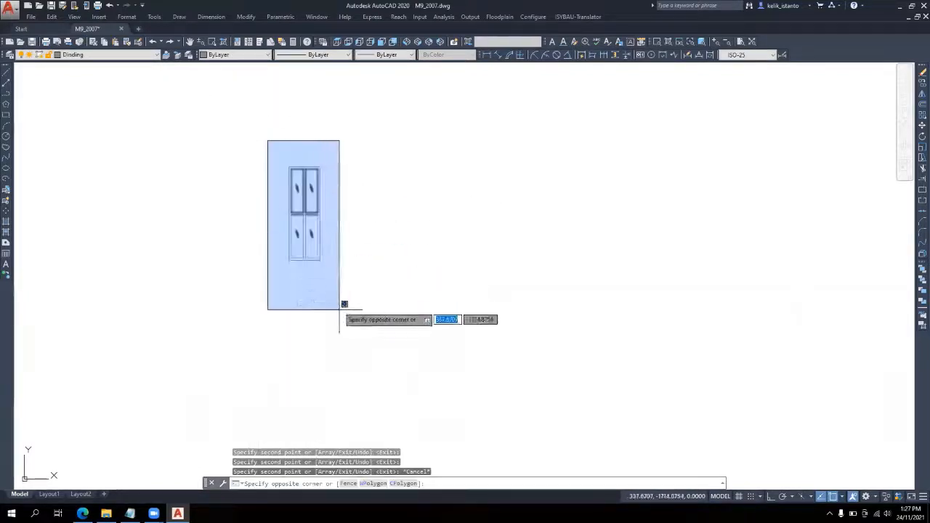
click(342, 311)
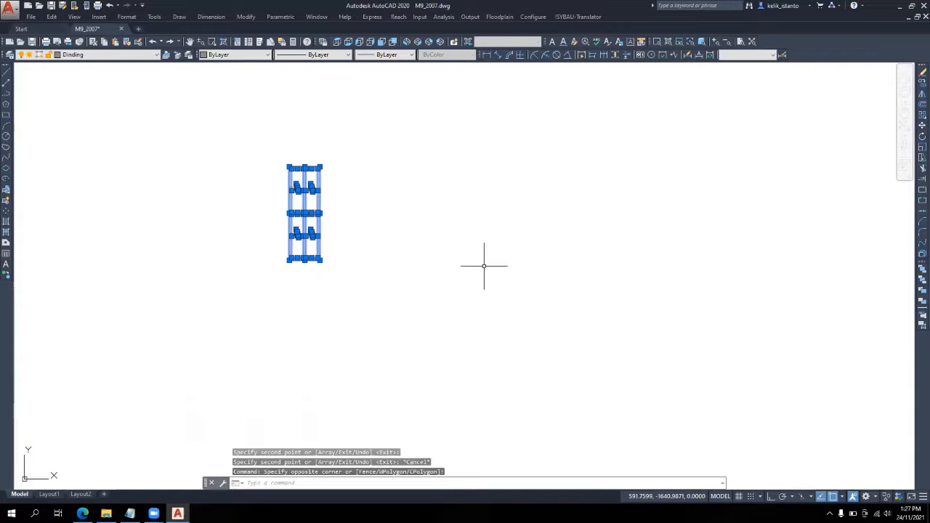
key(ctrl+c)
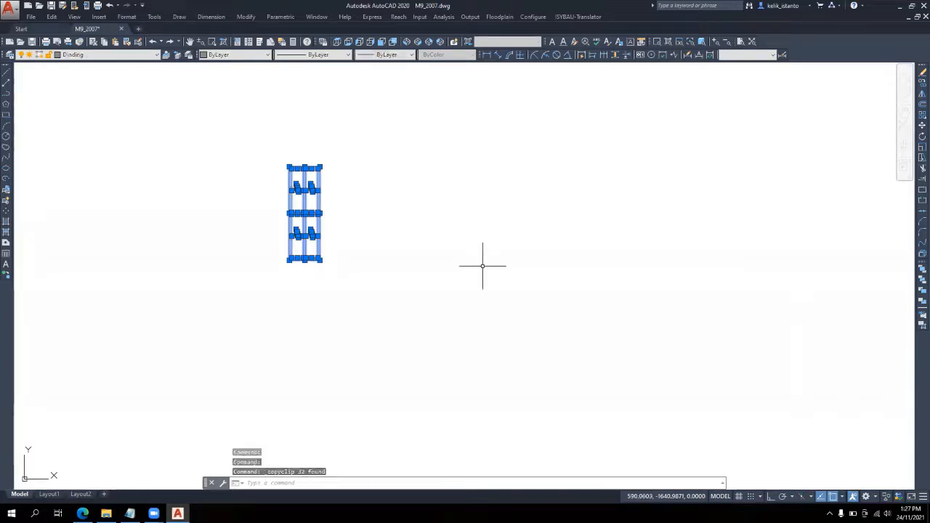
key(Escape)
click(57, 17)
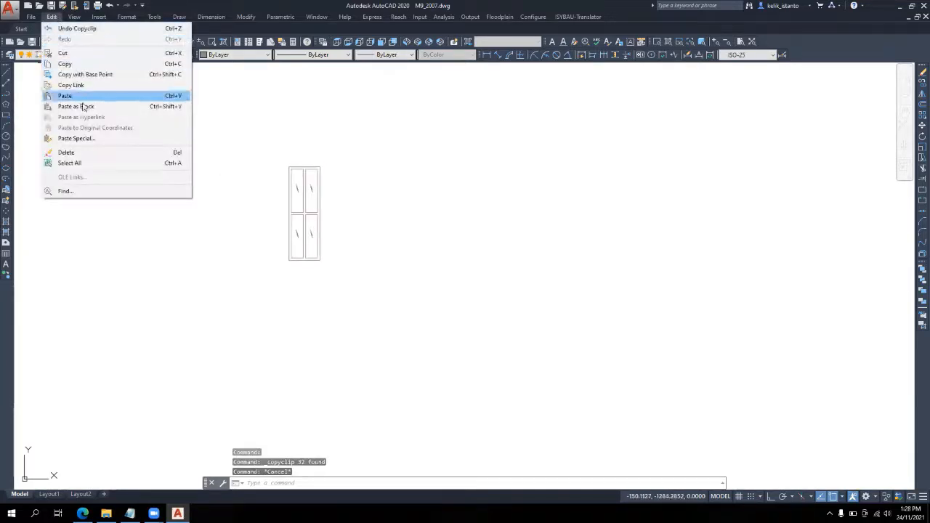
click(58, 107)
scroll(201, 312, down, 5)
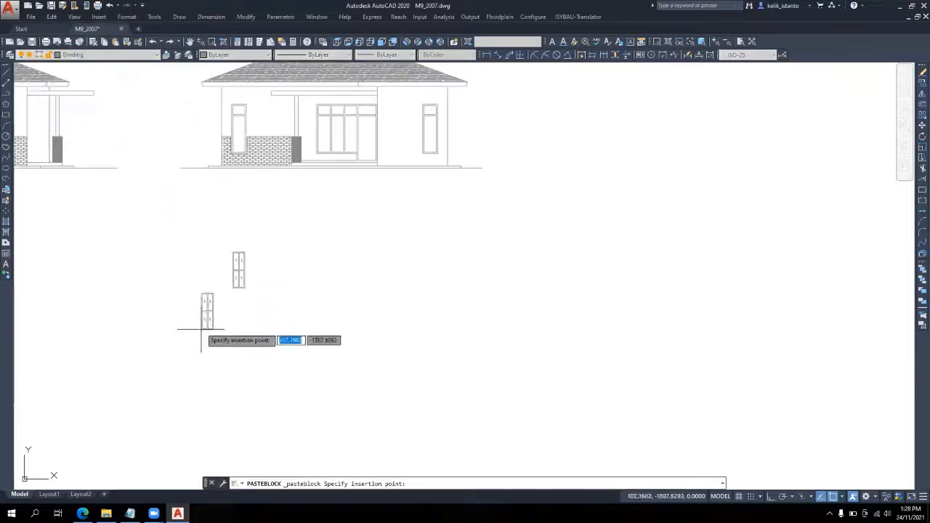
click(175, 271)
Copy the window block by its upper right corner into the left window opening of the elevation with the large window
scroll(180, 249, up, 5)
click(163, 256)
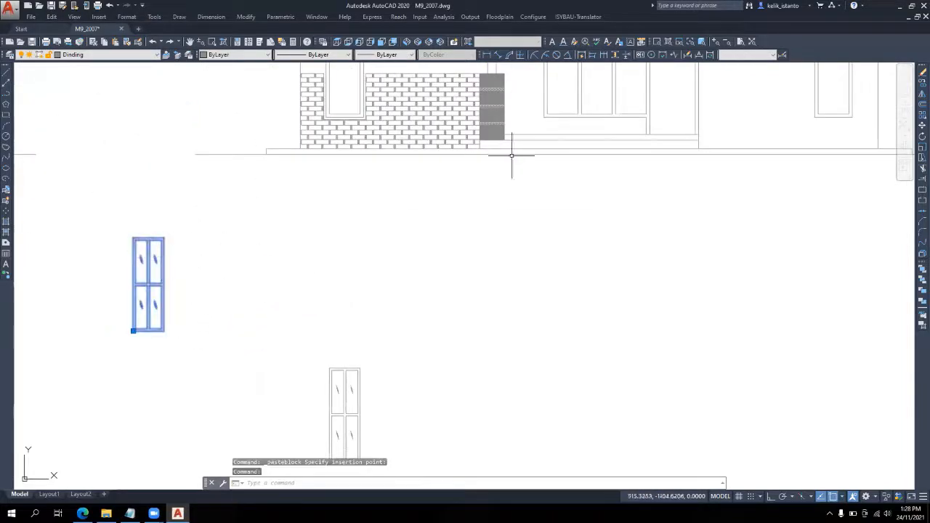
click(922, 82)
scroll(172, 235, up, 3)
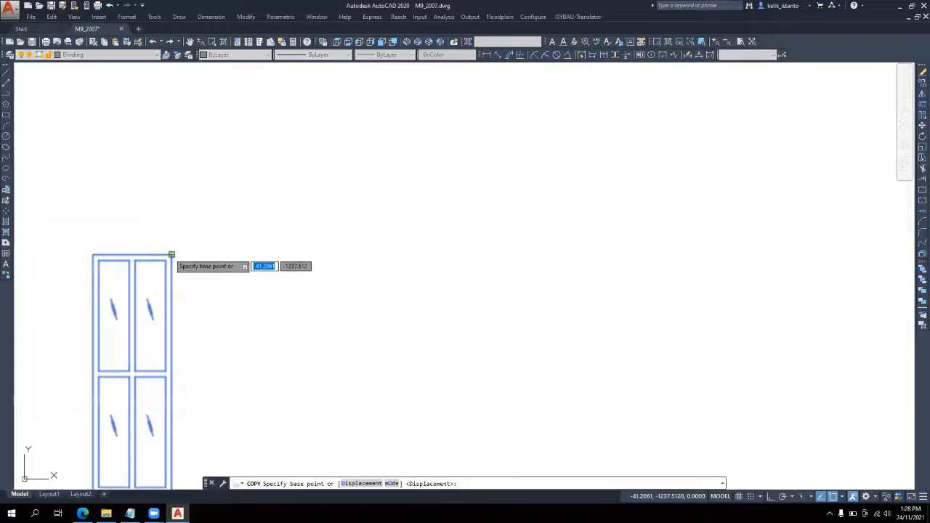
click(172, 253)
scroll(164, 331, down, 5)
scroll(218, 250, up, 10)
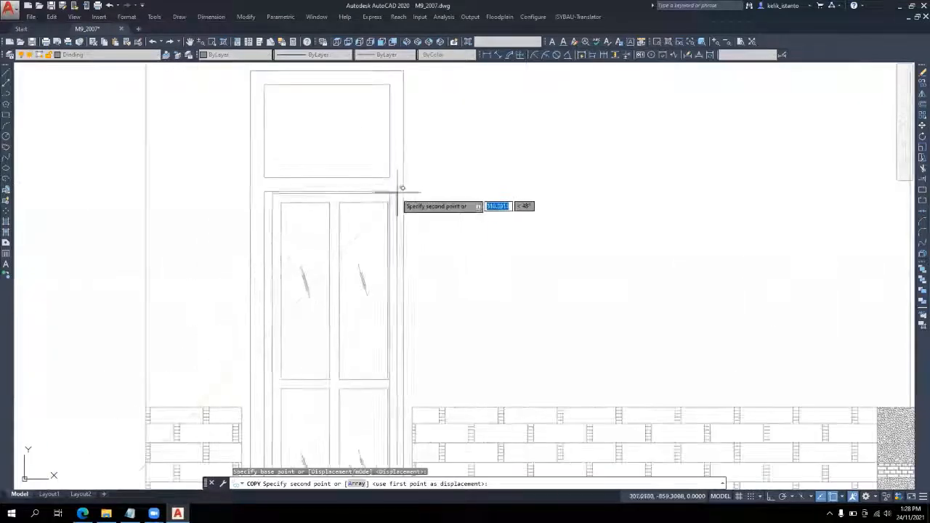
click(390, 189)
Place copies of the window block in the three equal bays of the large window, below the transom
scroll(405, 266, down, 5)
scroll(545, 290, up, 8)
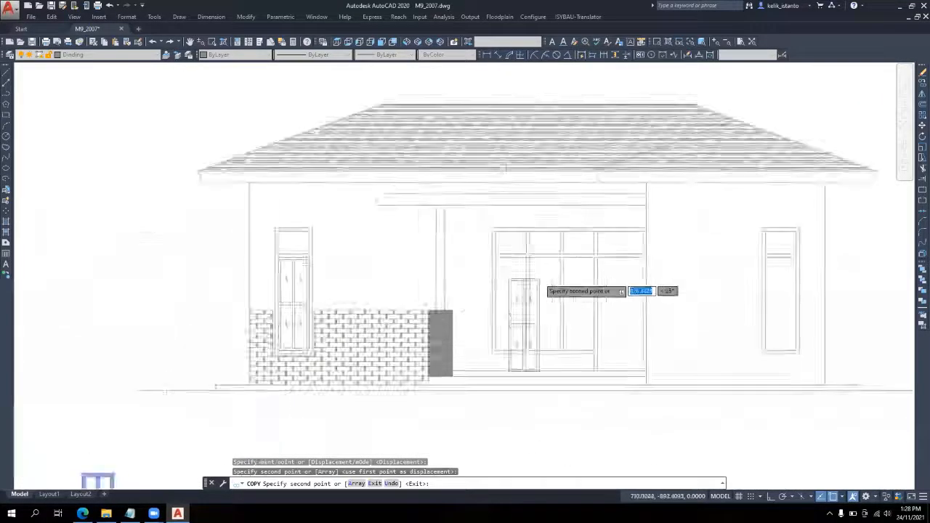
click(506, 225)
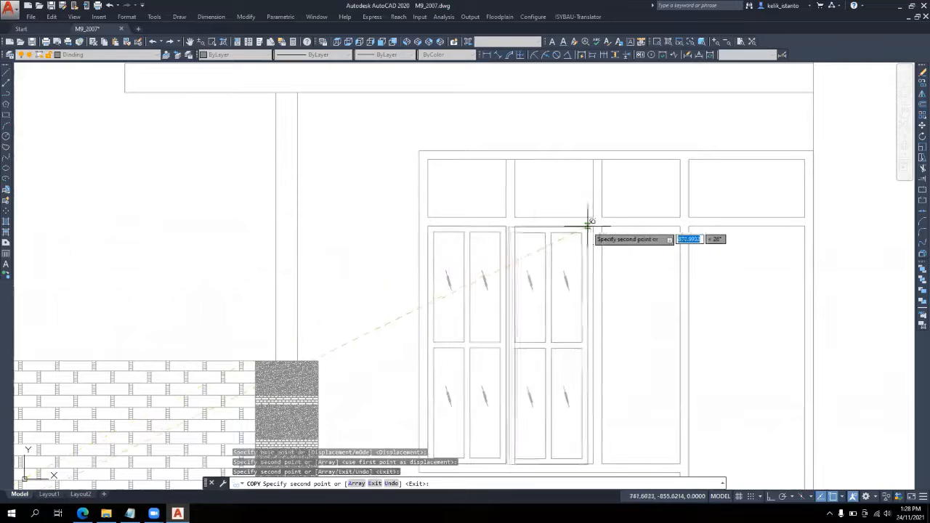
click(593, 225)
click(680, 226)
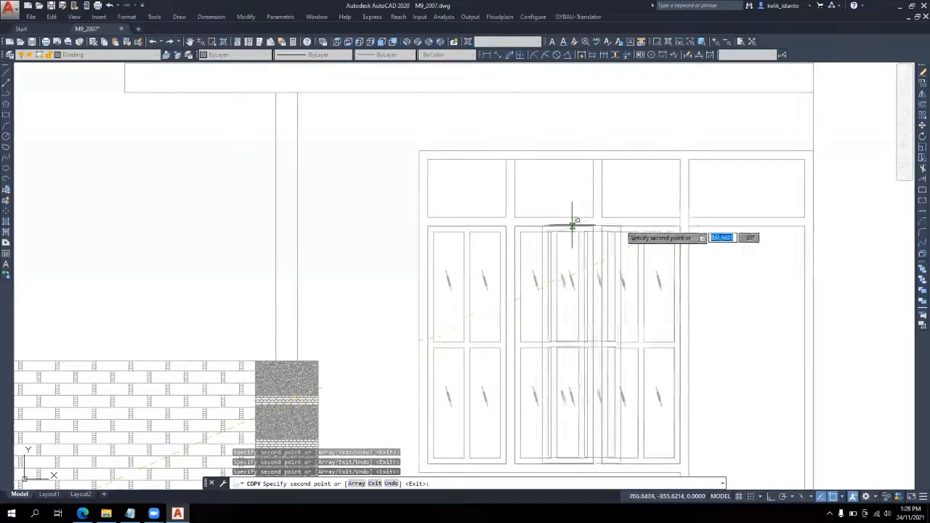
Copy the window block into the narrow right window opening of the front elevation and the tall window opening of the side elevation
scroll(258, 236, down, 4)
scroll(363, 251, up, 5)
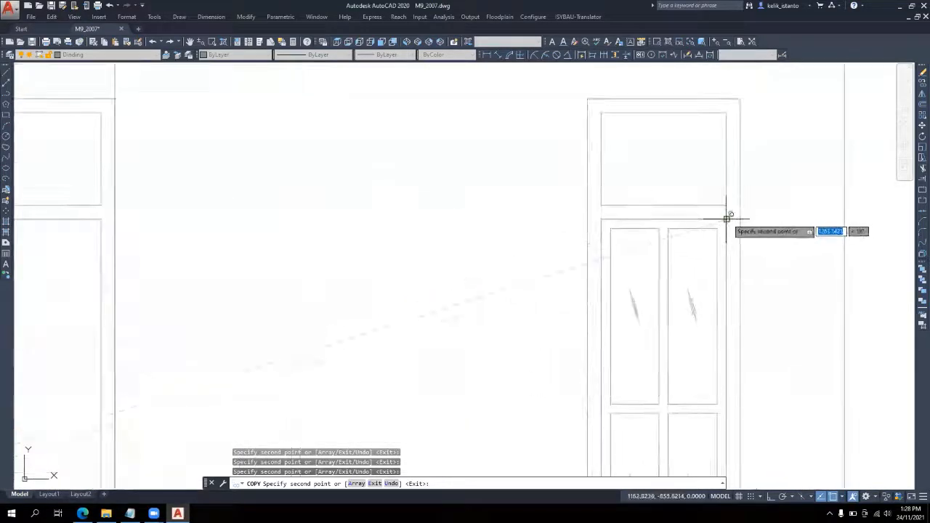
scroll(603, 228, down, 4)
scroll(355, 240, down, 2)
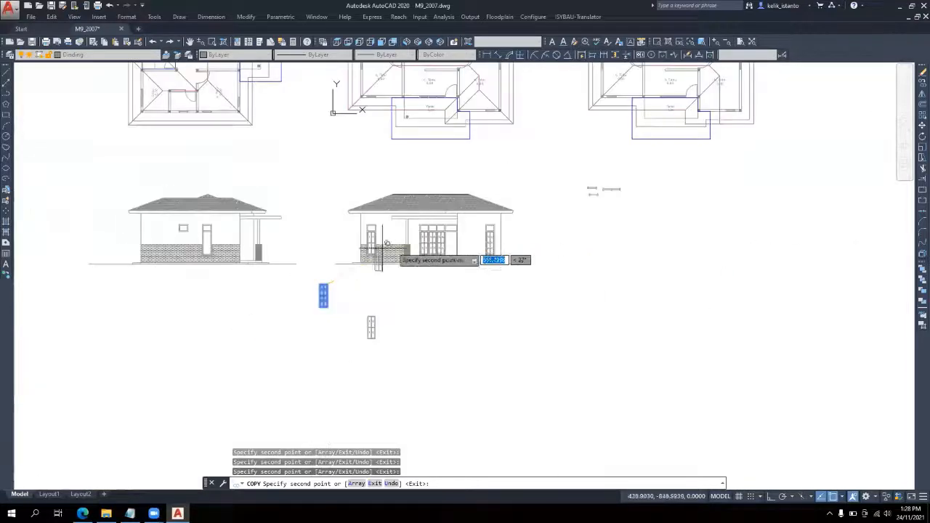
scroll(290, 243, up, 5)
scroll(216, 236, up, 3)
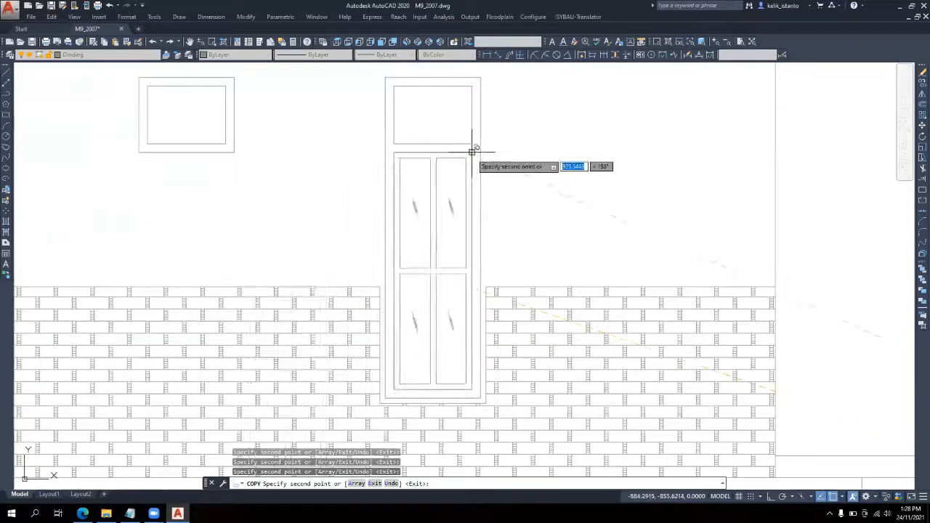
scroll(261, 182, down, 2)
scroll(258, 192, down, 4)
key(Escape)
scroll(229, 295, up, 2)
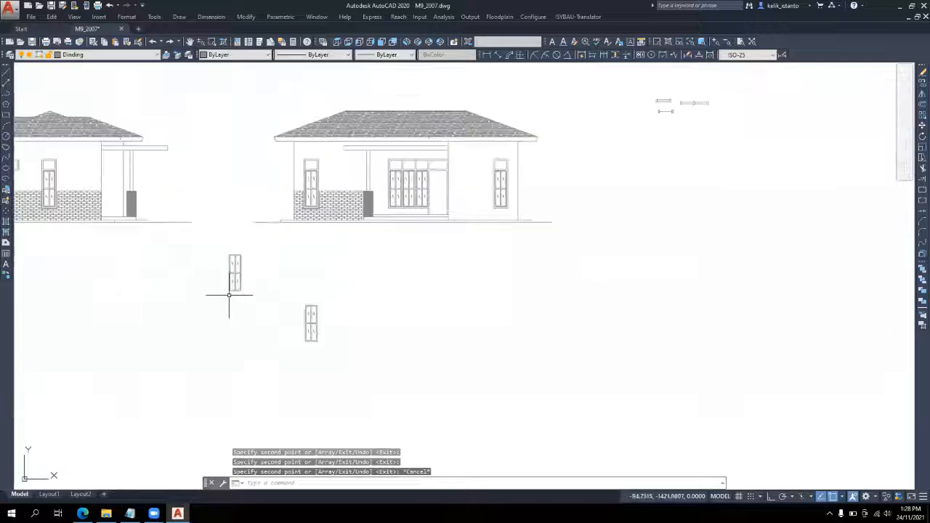
Move the two loose four-pane windows below the elevations farther down, away from the drawings
middle_drag(307, 282, 371, 328)
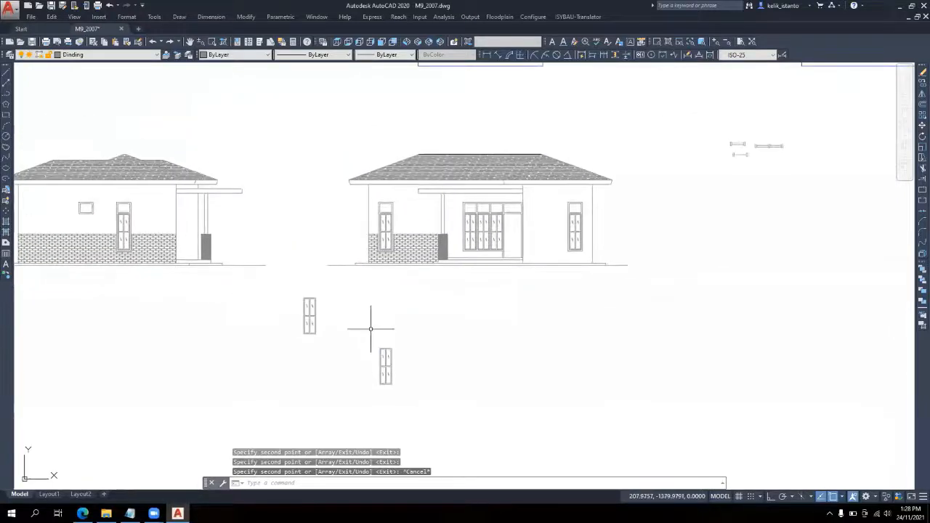
click(297, 287)
click(414, 400)
text(m)
key(Return)
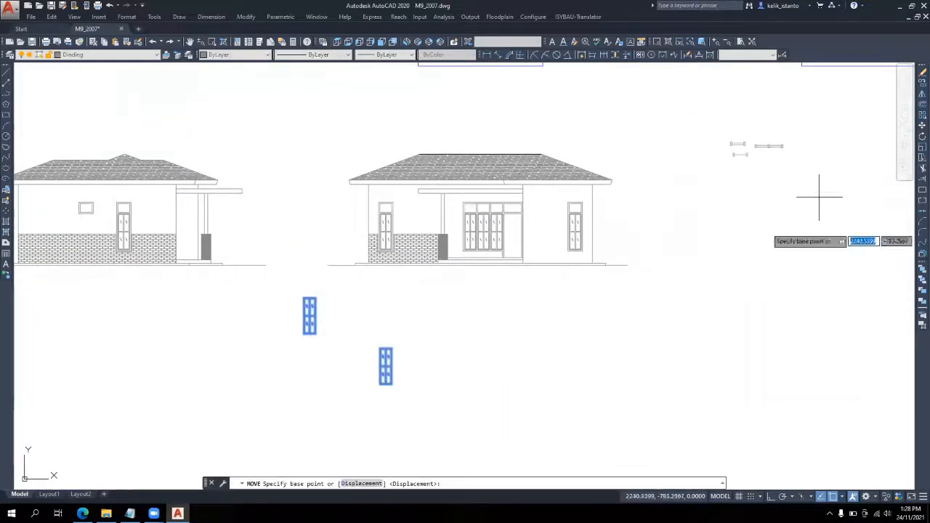
click(518, 341)
click(512, 440)
scroll(557, 348, down, 4)
scroll(552, 348, up, 4)
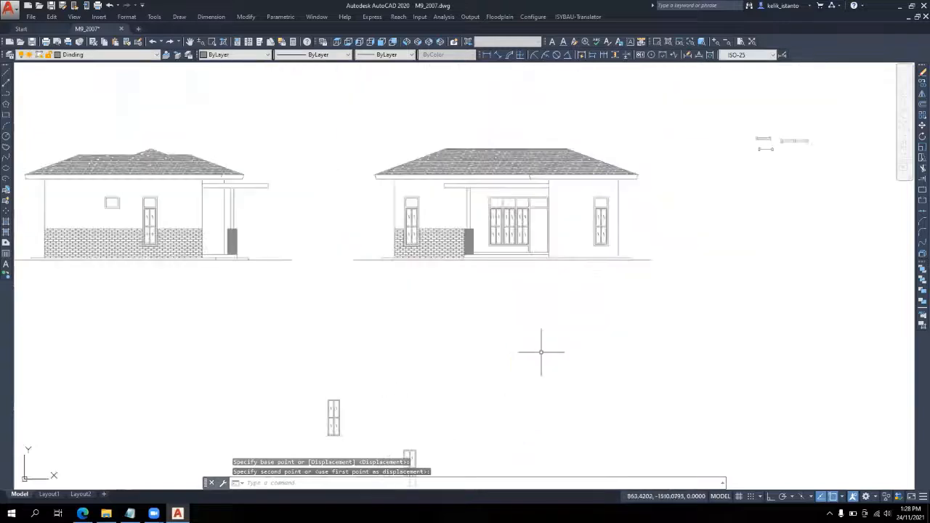
scroll(557, 346, down, 3)
scroll(638, 353, up, 1)
click(585, 289)
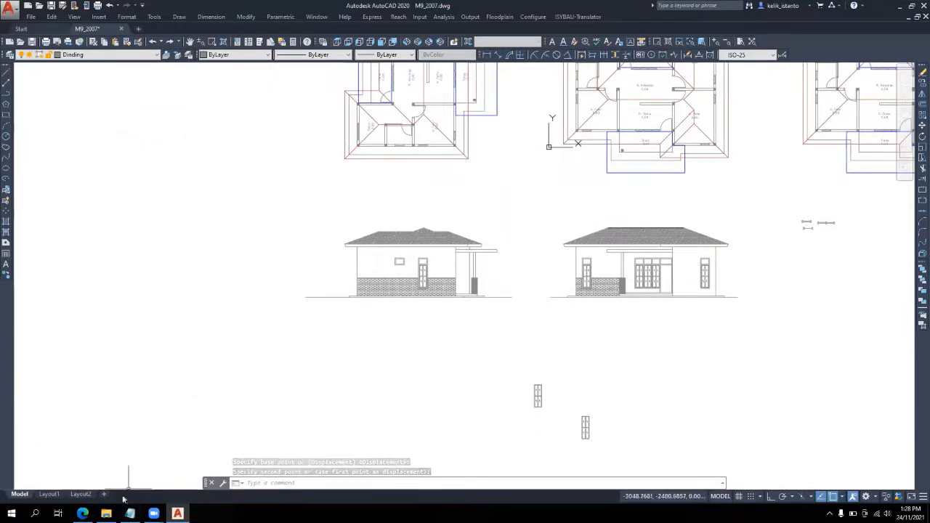
Switch to the Edge browser, open the week 12 Menggambar Tampak Kanan video from the course page and dismiss the YouTube Premium offer
click(82, 513)
scroll(130, 344, down, 1)
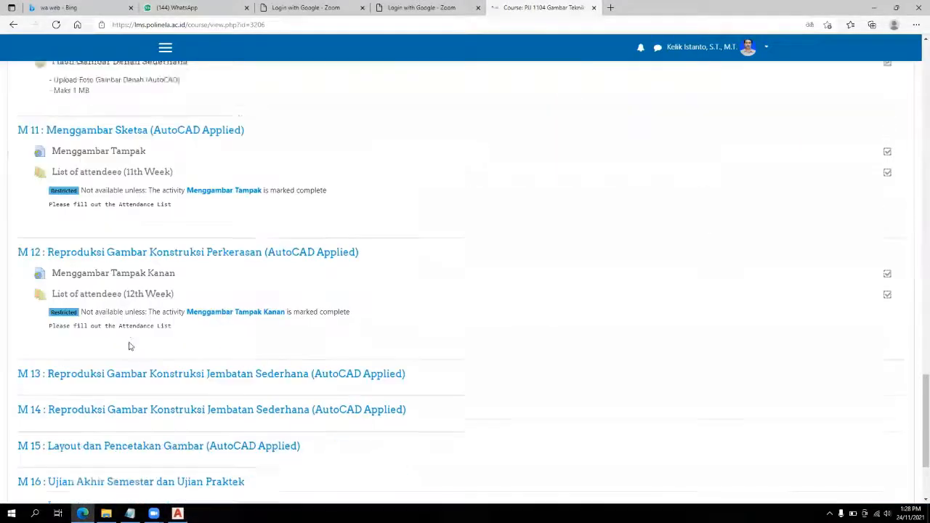
click(137, 264)
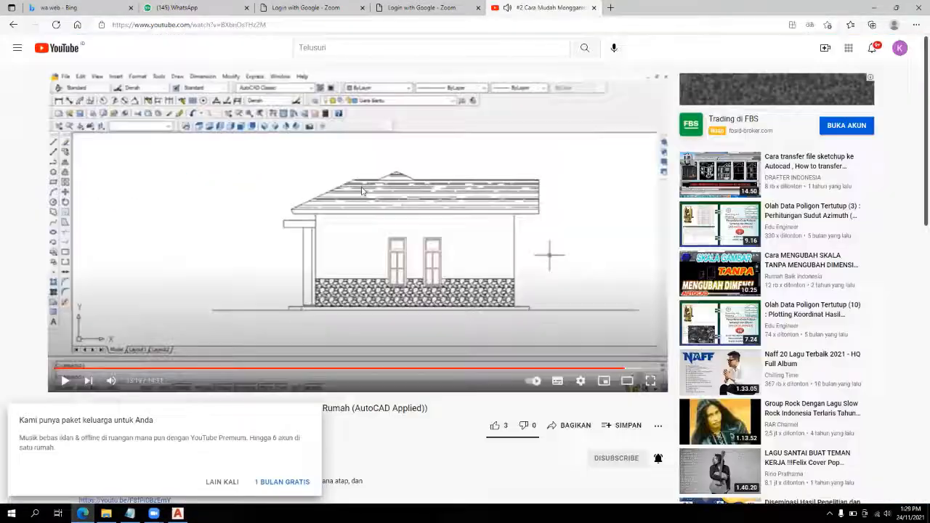
click(226, 482)
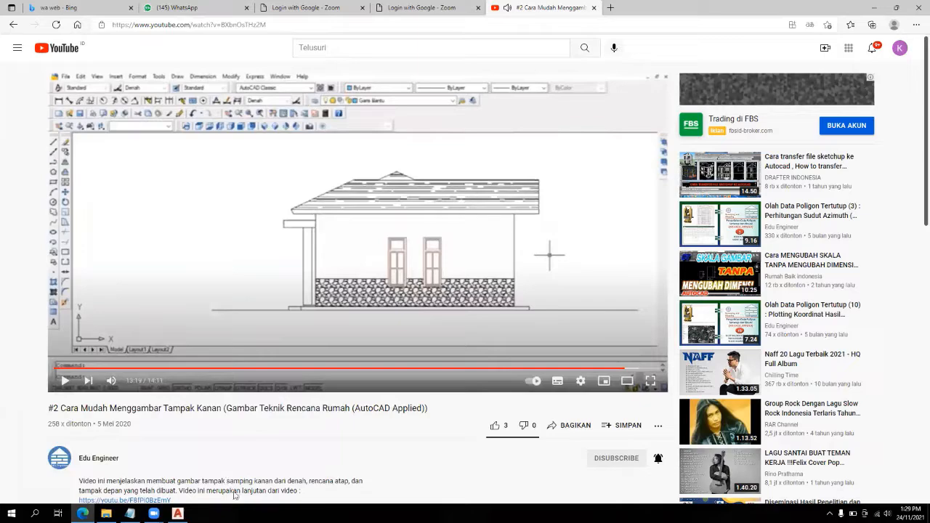
Return to AutoCAD, reduce the AutoCAD and browser windows from full screen and arrange the drawing beside the paused video
click(178, 513)
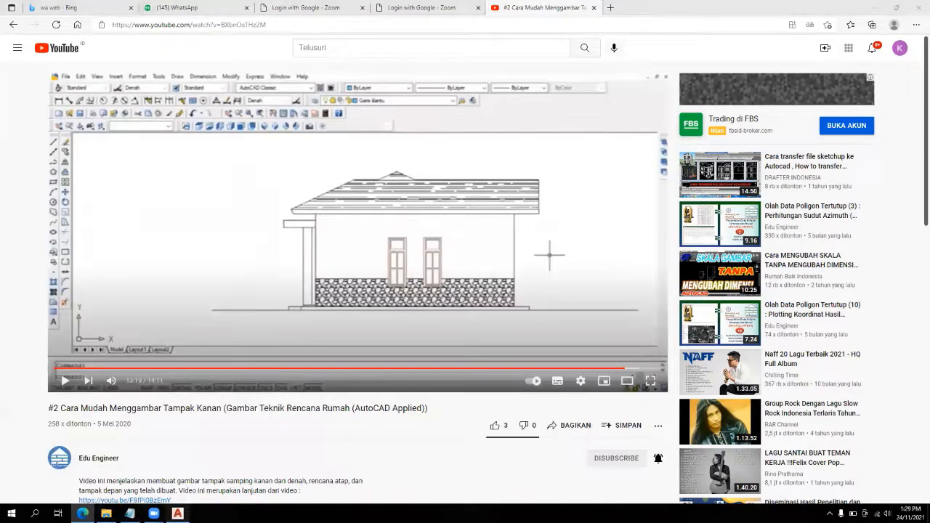
click(177, 514)
click(178, 513)
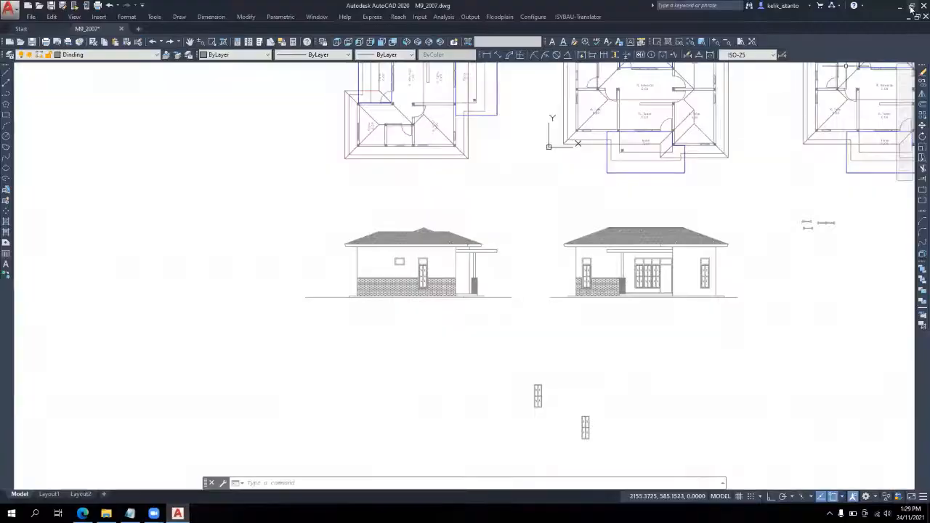
click(901, 9)
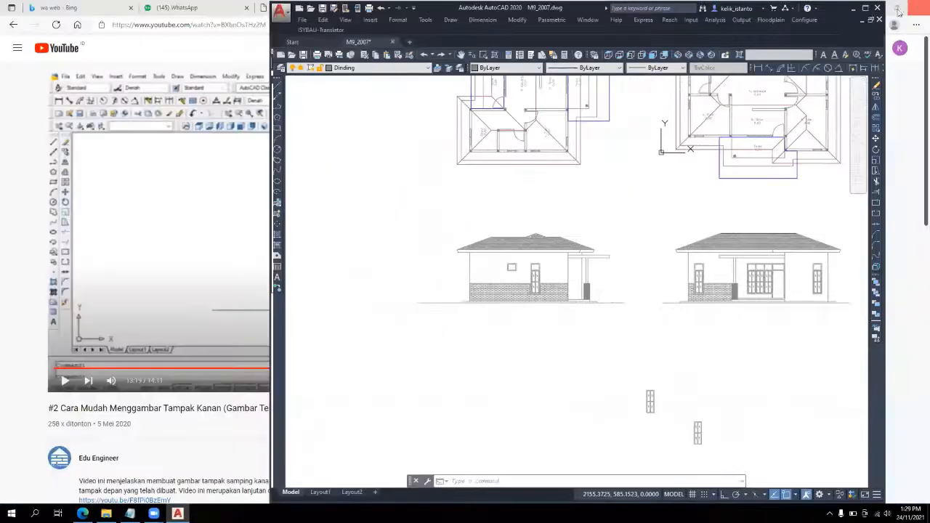
click(222, 49)
click(898, 9)
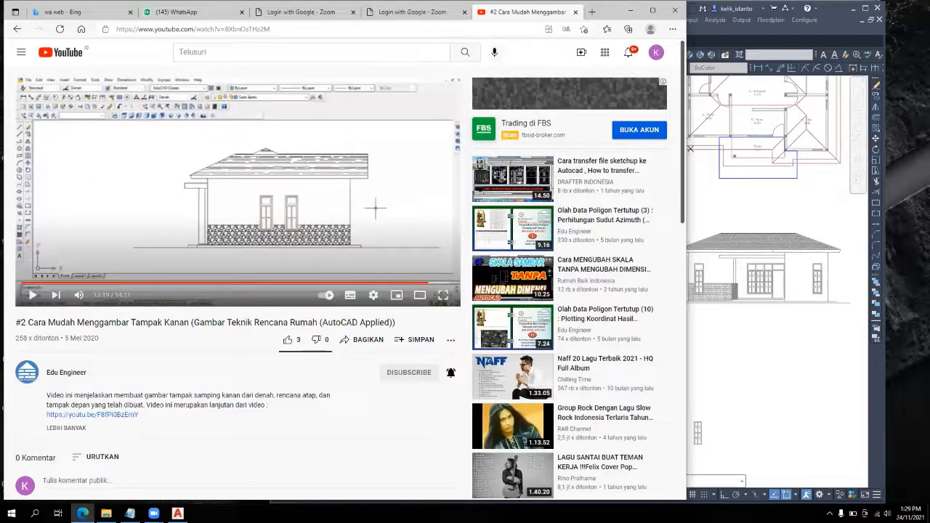
click(763, 393)
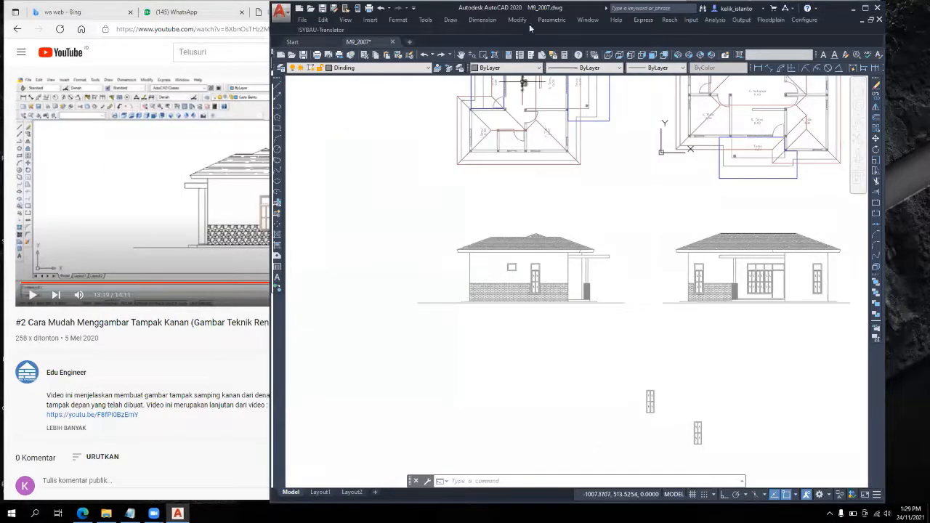
drag(529, 24, 696, 30)
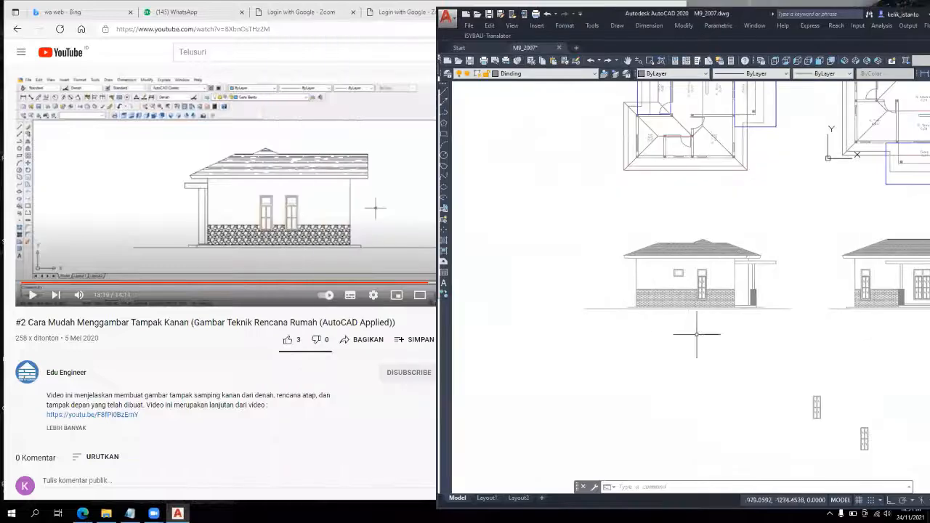
Compare the drawn side elevation and its porch, windows and roof with the right-side elevation in the video
mouse_move(719, 352)
middle_down()
mouse_move(428, 344)
mouse_move(446, 343)
middle_up()
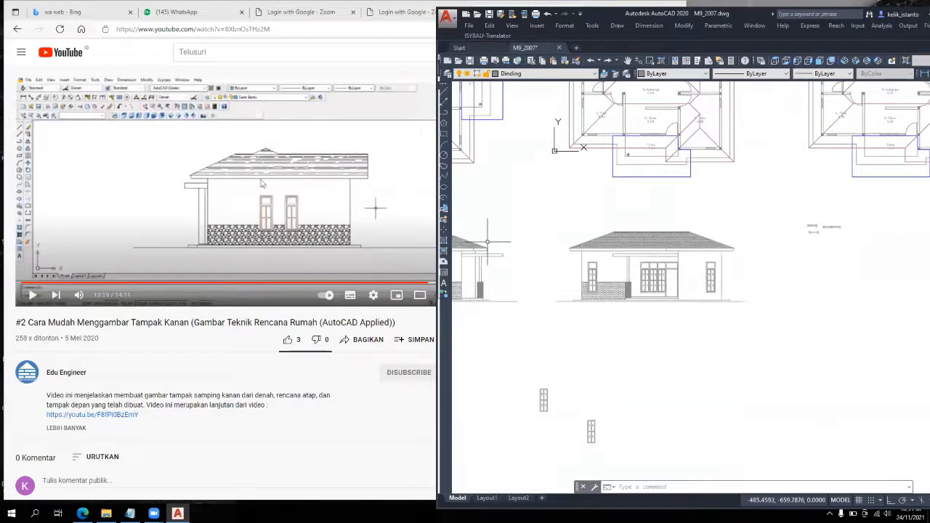
scroll(740, 312, down, 2)
scroll(740, 312, up, 4)
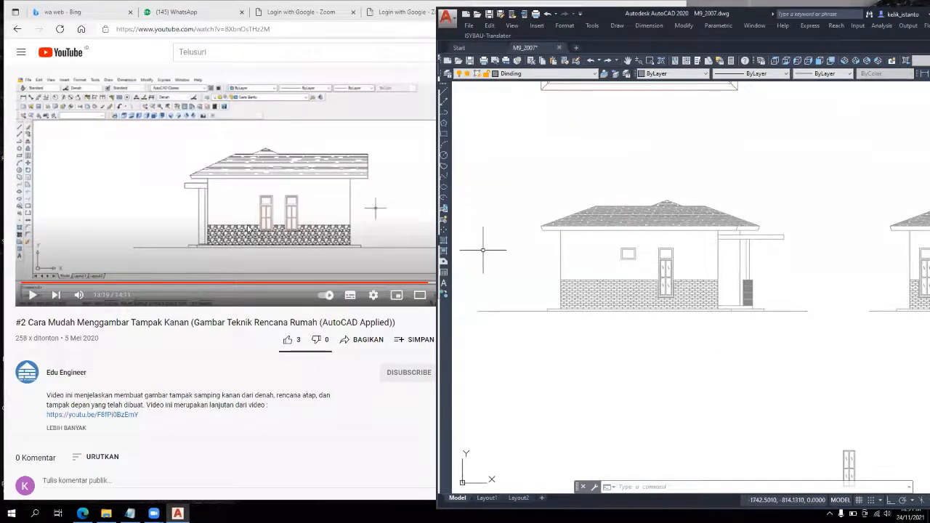
middle_drag(720, 316, 712, 291)
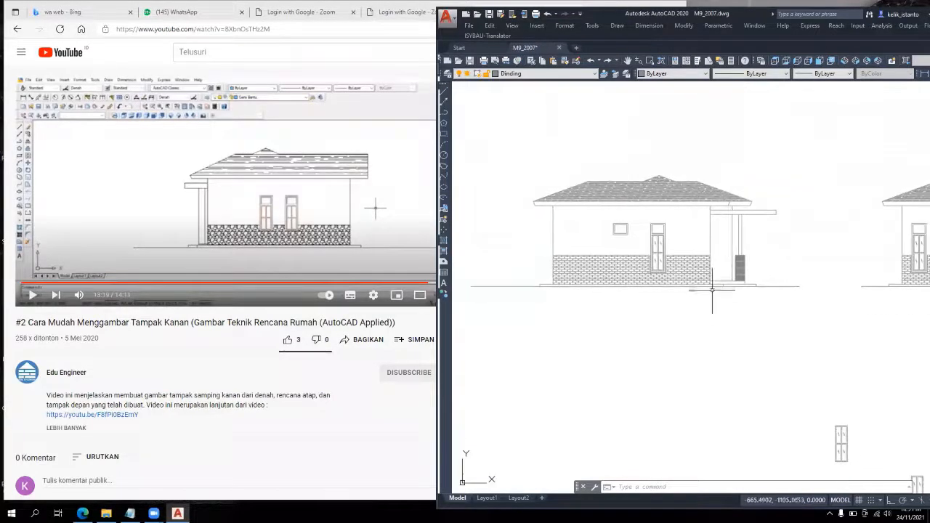
scroll(711, 291, up, 2)
scroll(712, 291, down, 2)
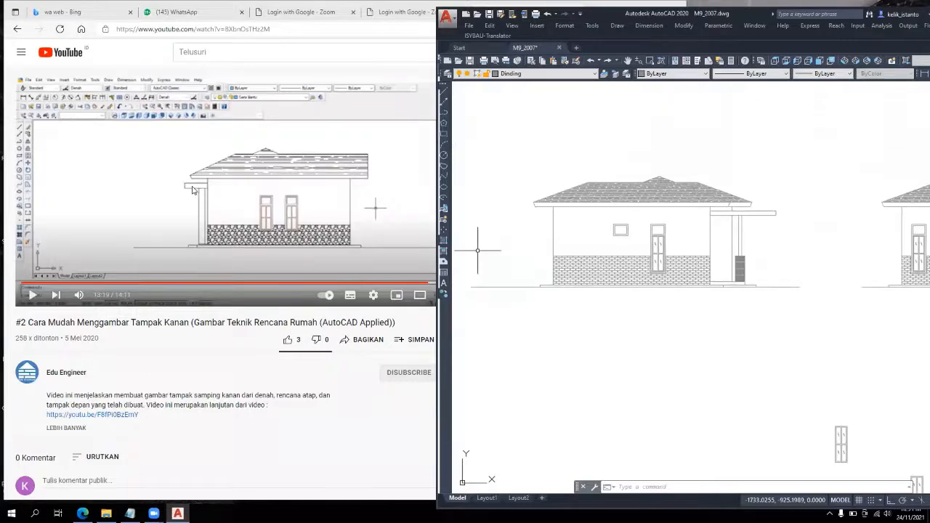